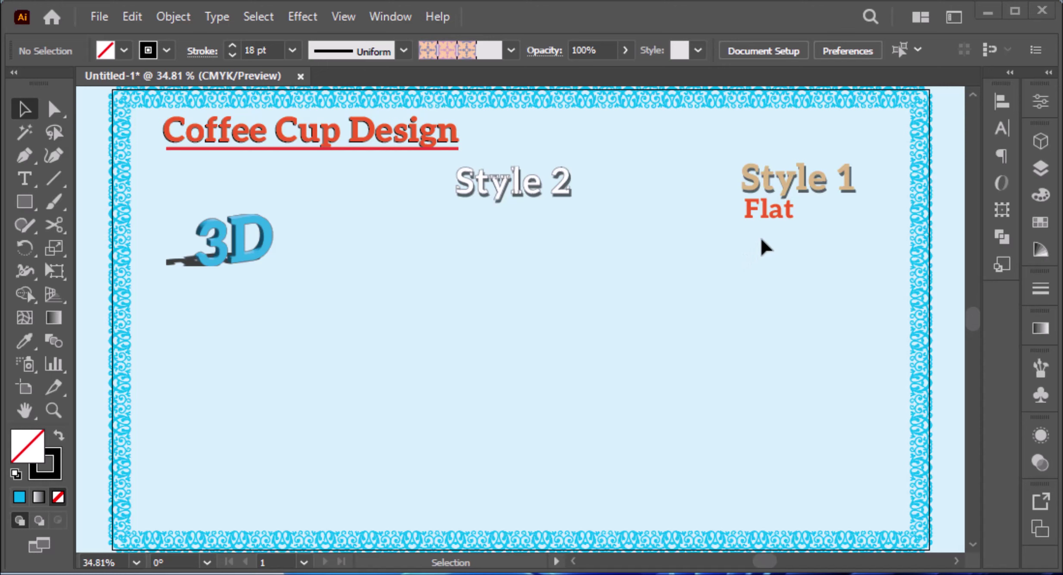
Step: Draw a tall rectangle below the Flat label with a light tan fill and a 2 pt black stroke
{"action": "left_click", "coordinate": [28, 203]}
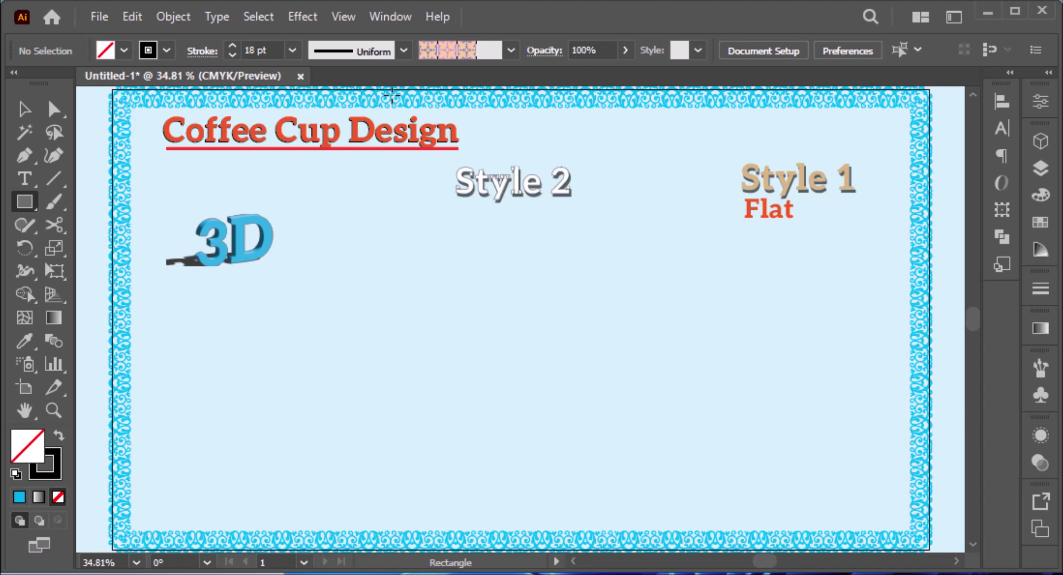
{"action": "left_click", "coordinate": [124, 51]}
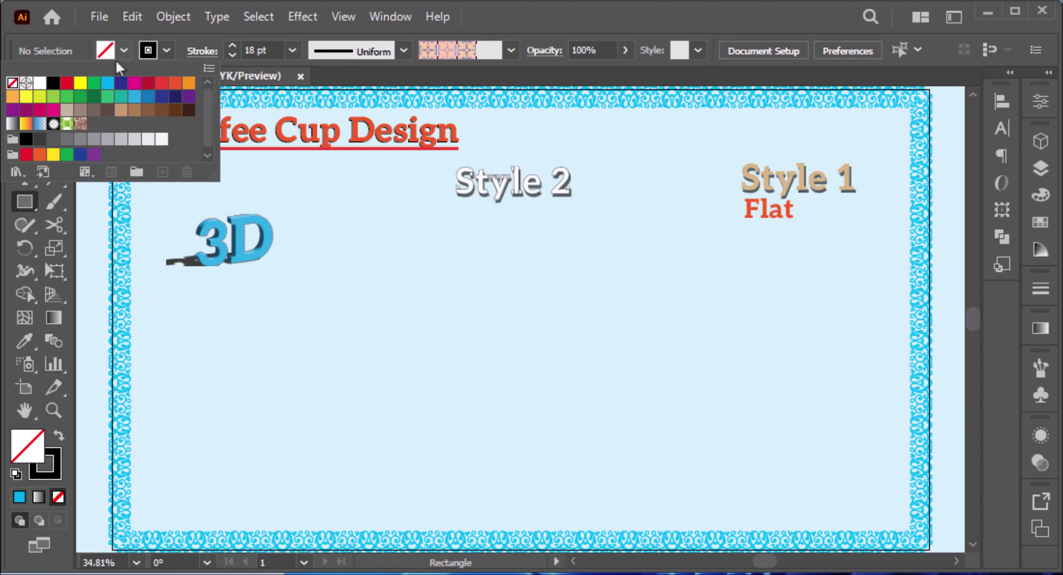
{"action": "left_click", "coordinate": [121, 111]}
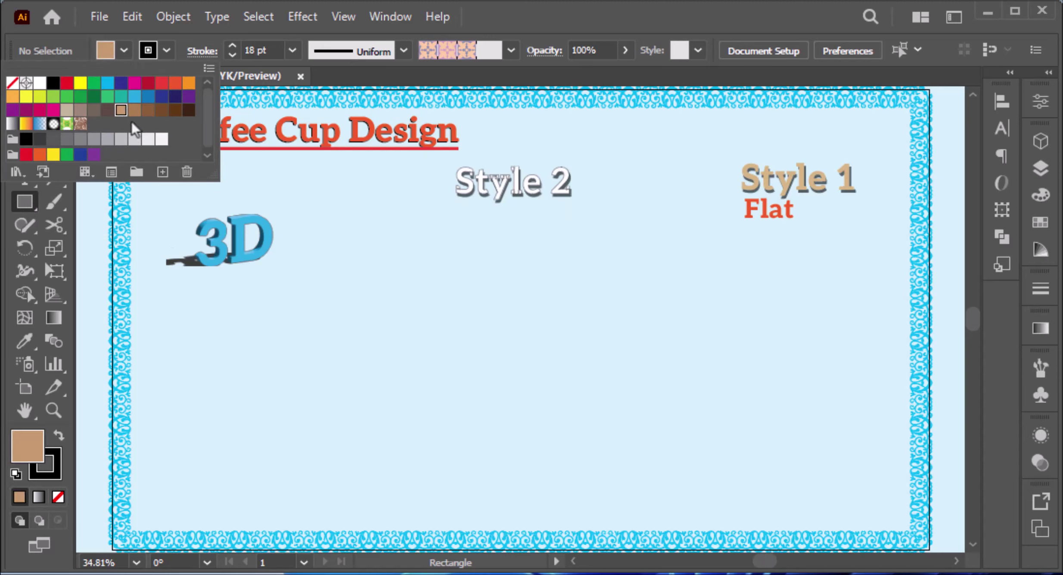
{"action": "left_click", "coordinate": [233, 53]}
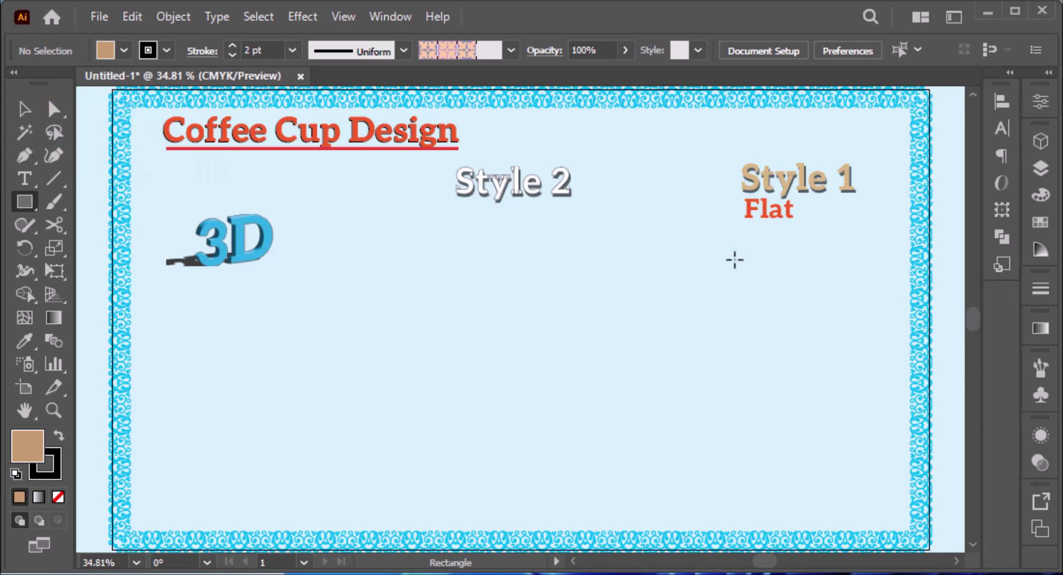
{"action": "left_click_drag", "start_coordinate": [730, 260], "coordinate": [875, 445]}
Step: Taper the rectangle into a cup by scaling its two bottom corners inward symmetrically, and lower its top edge slightly
{"action": "key", "text": "a"}
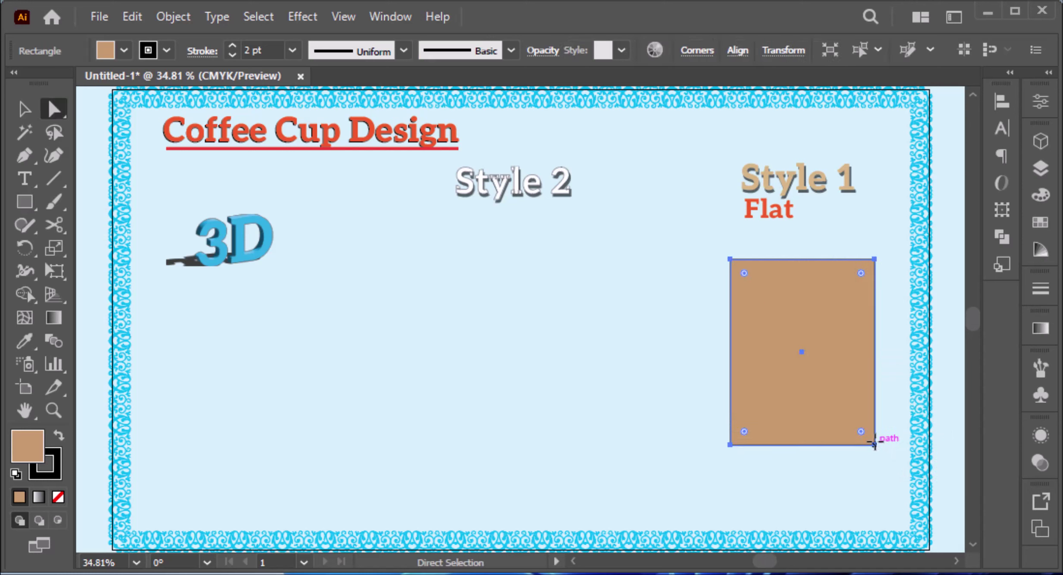
{"action": "left_click", "coordinate": [875, 445]}
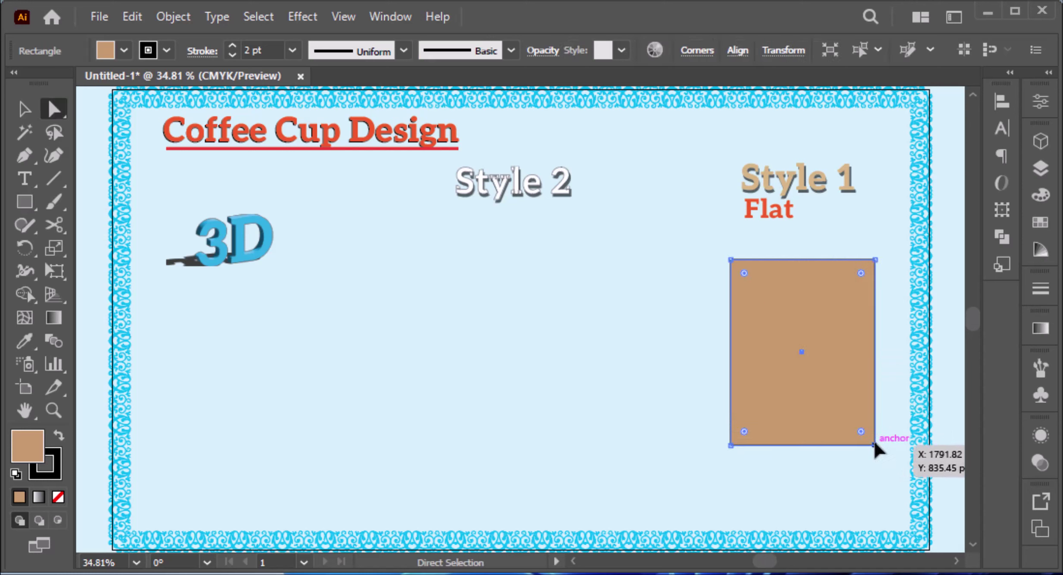
{"action": "left_click", "coordinate": [731, 445], "text": "shift"}
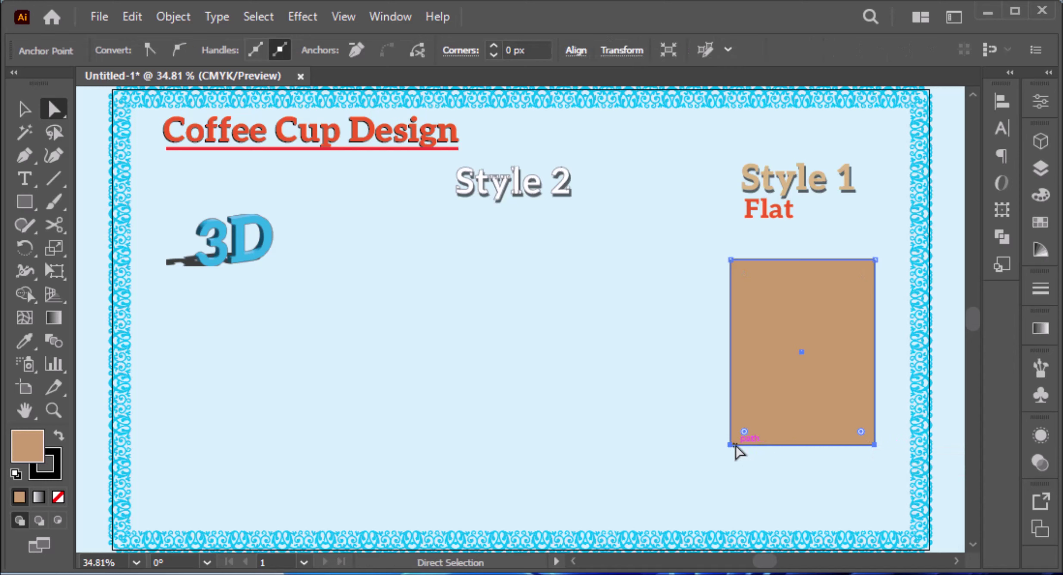
{"action": "key", "text": "s"}
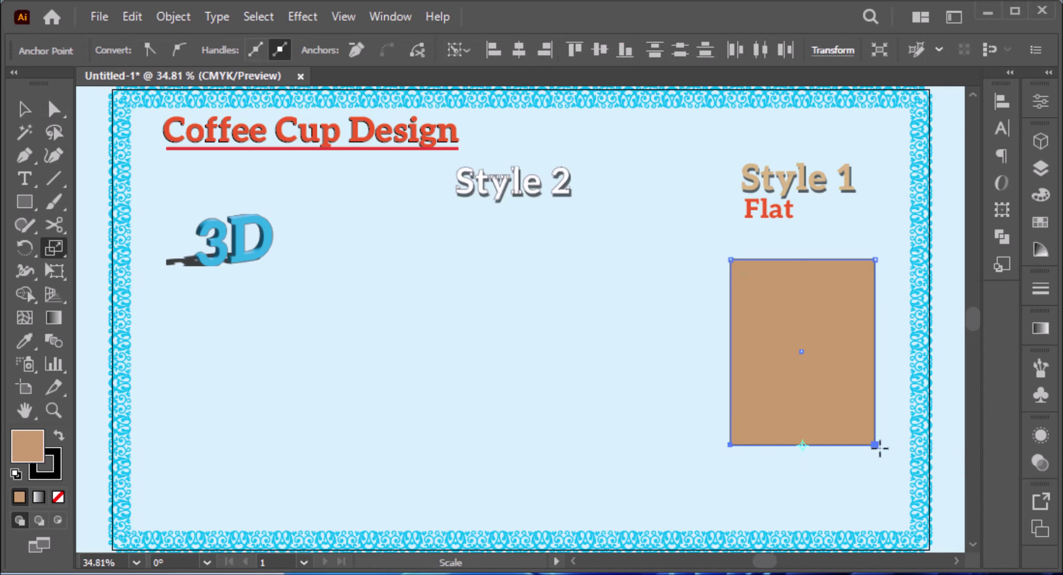
{"action": "left_click_drag", "start_coordinate": [876, 446], "coordinate": [851, 446]}
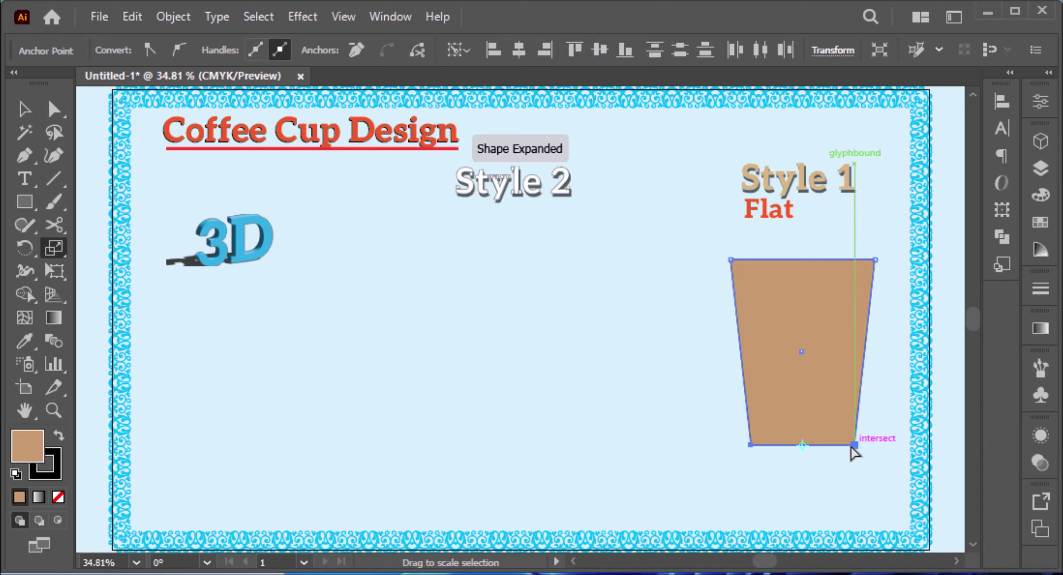
{"action": "key", "text": "v"}
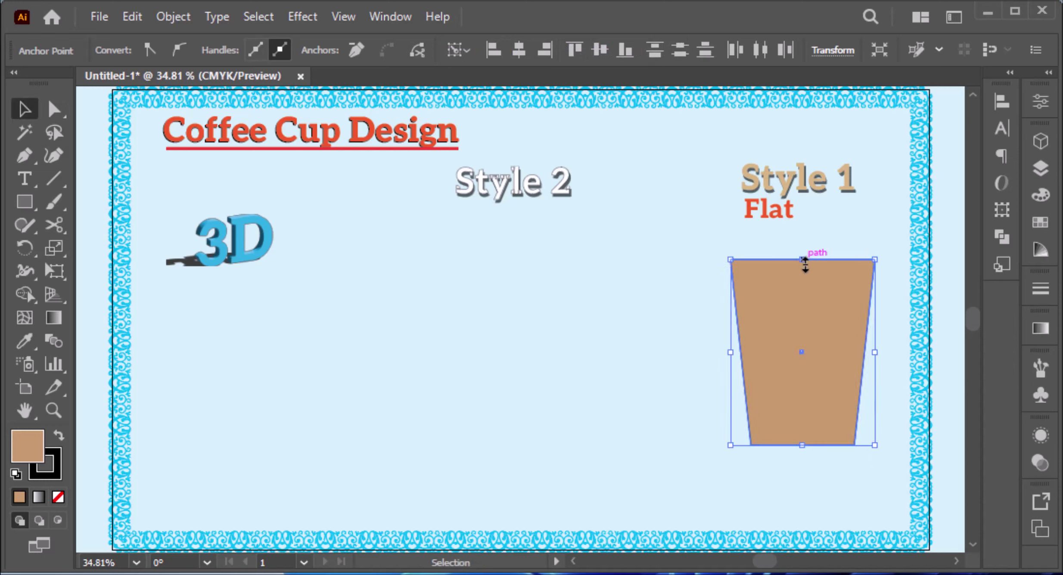
{"action": "left_click_drag", "start_coordinate": [801, 260], "coordinate": [801, 279]}
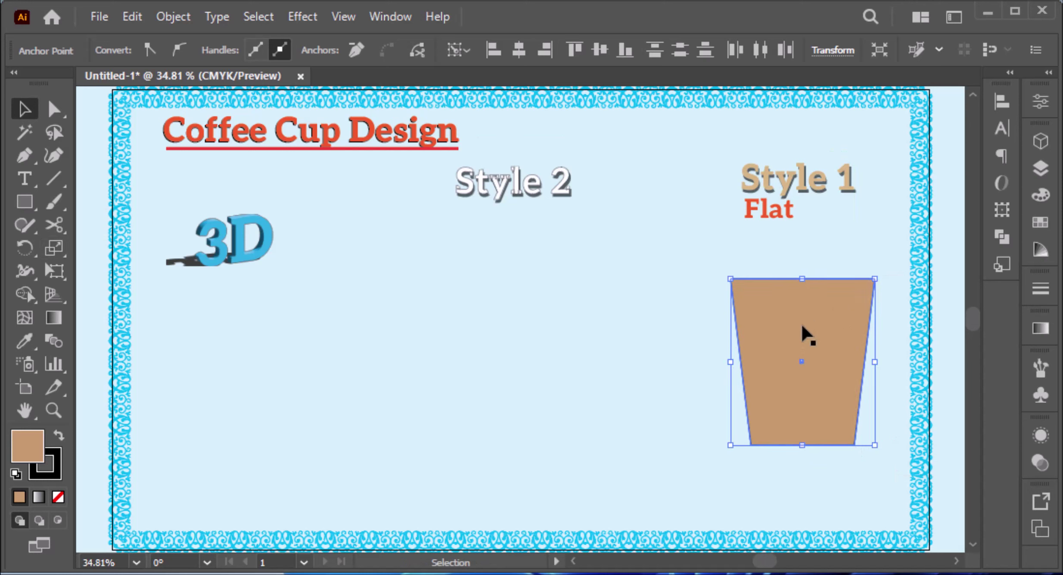
Step: Draw a horizontal line centred on the cup's top edge, extending slightly past both sides, with an 18 pt stroke
{"action": "key", "text": "backslash"}
{"action": "mouse_move", "coordinate": [801, 362]}
{"action": "left_mouse_down"}
{"action": "mouse_move", "coordinate": [801, 279]}
{"action": "mouse_move", "coordinate": [884, 279]}
{"action": "left_mouse_up"}
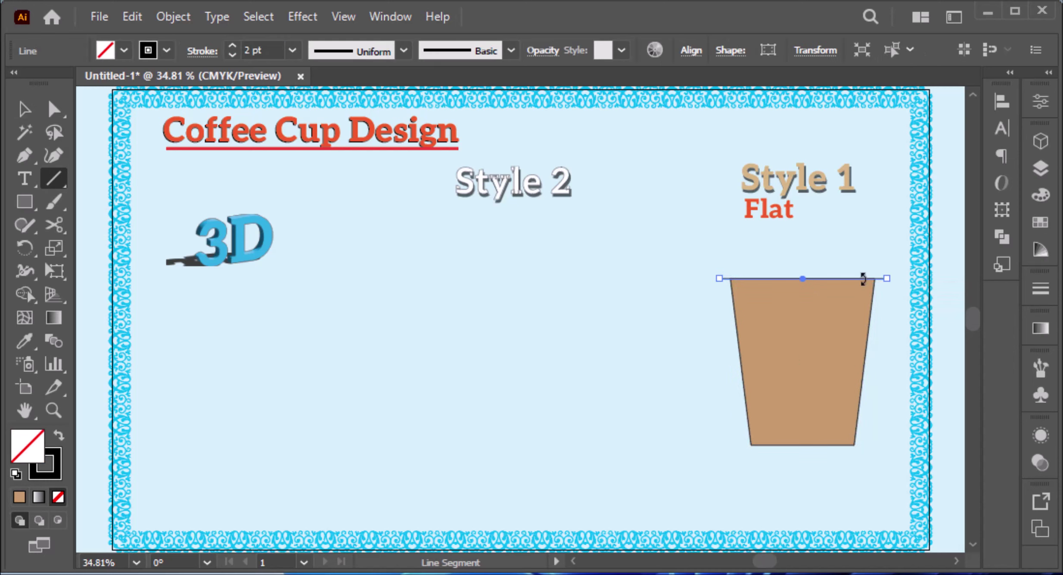
{"action": "left_click", "coordinate": [232, 46]}
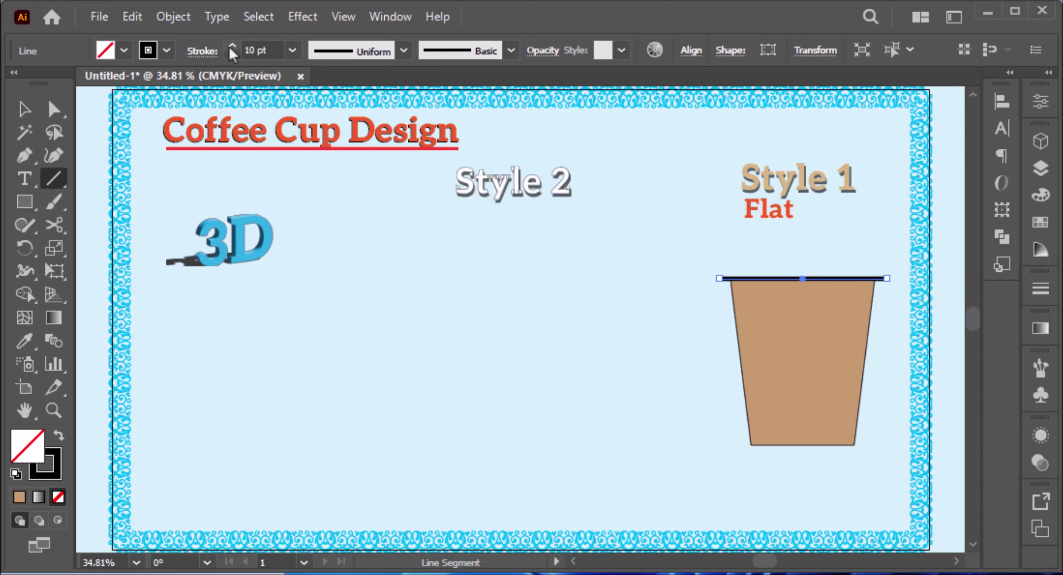
{"action": "left_click", "coordinate": [232, 46]}
{"action": "left_click", "coordinate": [232, 45]}
{"action": "left_click", "coordinate": [232, 46]}
{"action": "left_click", "coordinate": [232, 46]}
{"action": "left_click", "coordinate": [232, 46]}
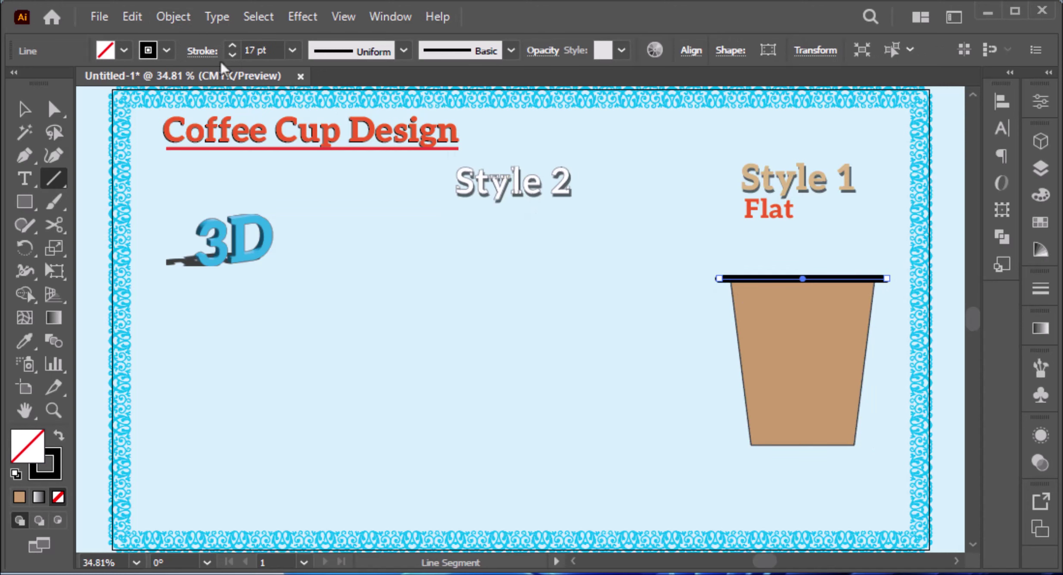
{"action": "left_click", "coordinate": [202, 55]}
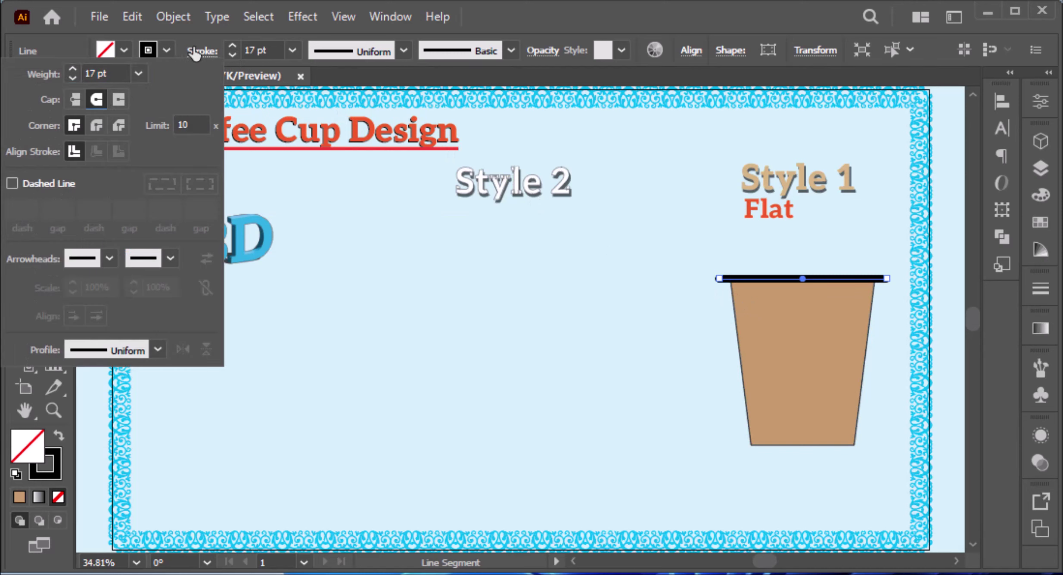
{"action": "left_click", "coordinate": [231, 45]}
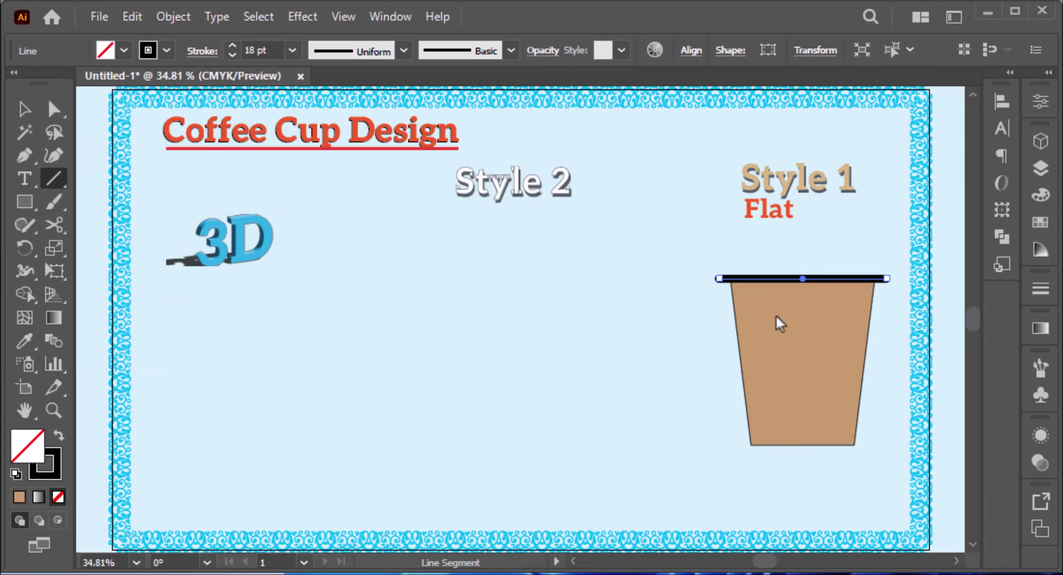
Step: Duplicate the lid line directly above itself and shorten the copy evenly from both ends to form the lid's raised top
{"action": "key", "text": "v"}
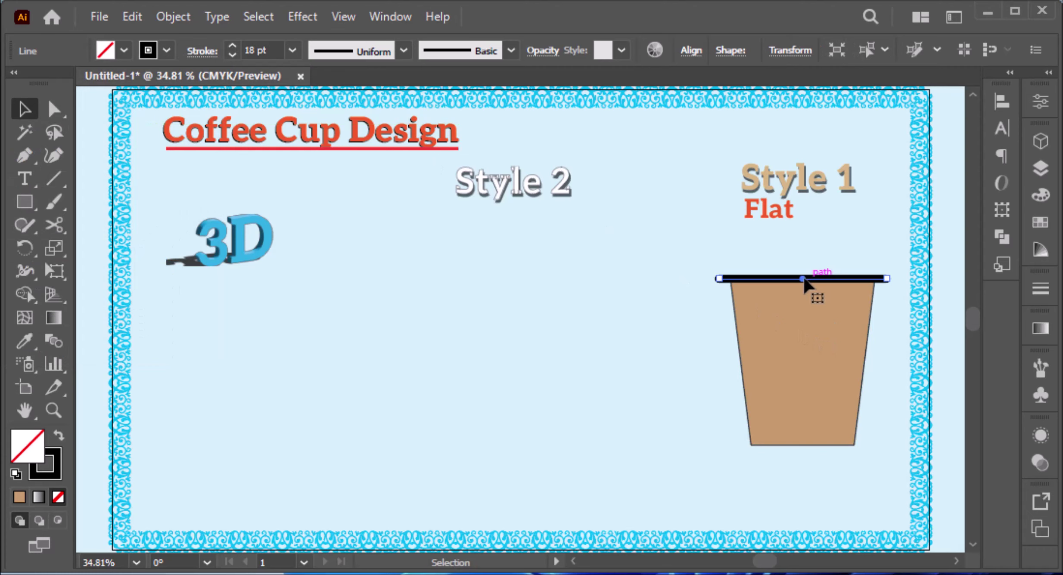
{"action": "left_click_drag", "start_coordinate": [803, 281], "coordinate": [800, 270]}
{"action": "scroll", "coordinate": [803, 269], "scroll_direction": "up", "scroll_amount": 5}
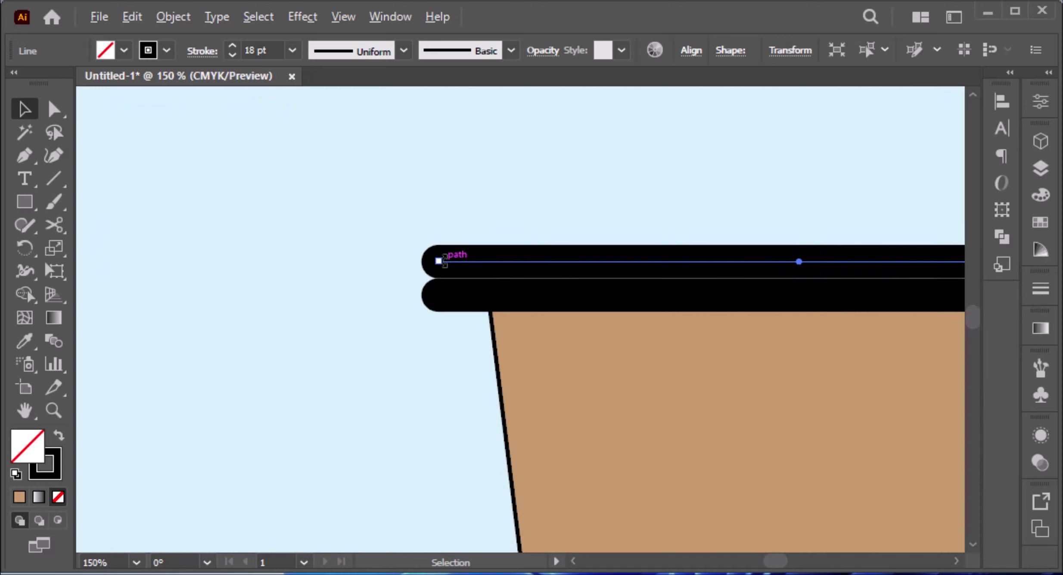
{"action": "mouse_move", "coordinate": [443, 261]}
{"action": "left_mouse_down"}
{"action": "mouse_move", "coordinate": [434, 261]}
{"action": "mouse_move", "coordinate": [658, 263]}
{"action": "left_mouse_up"}
{"action": "scroll", "coordinate": [659, 261], "scroll_direction": "right", "scroll_amount": 5}
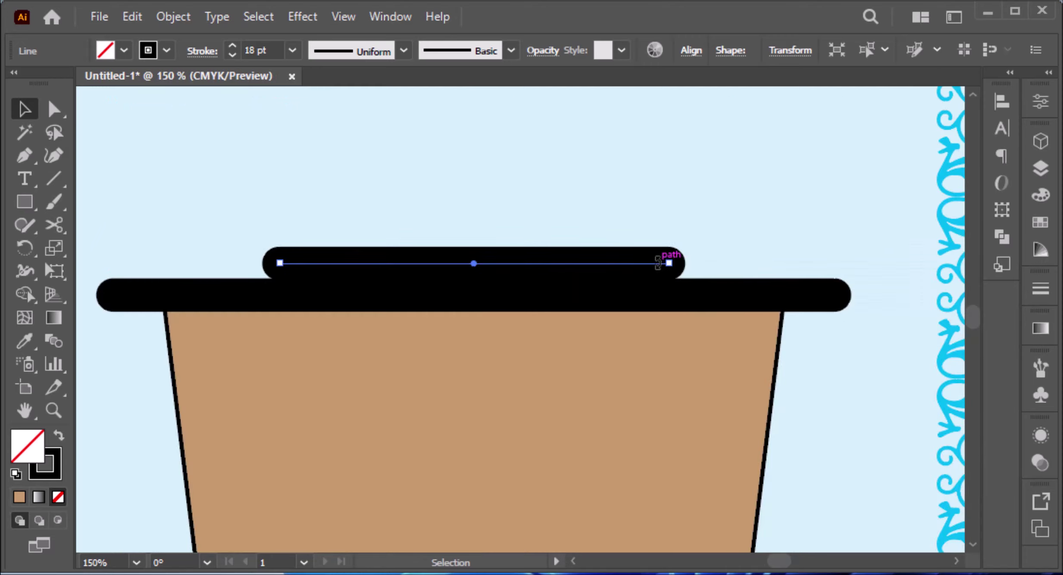
Step: Copy the short lid line down onto the middle of the cup and shorten the copy evenly from both ends
{"action": "scroll", "coordinate": [588, 289], "scroll_direction": "up", "scroll_amount": 1}
{"action": "scroll", "coordinate": [585, 291], "scroll_direction": "down", "scroll_amount": 4}
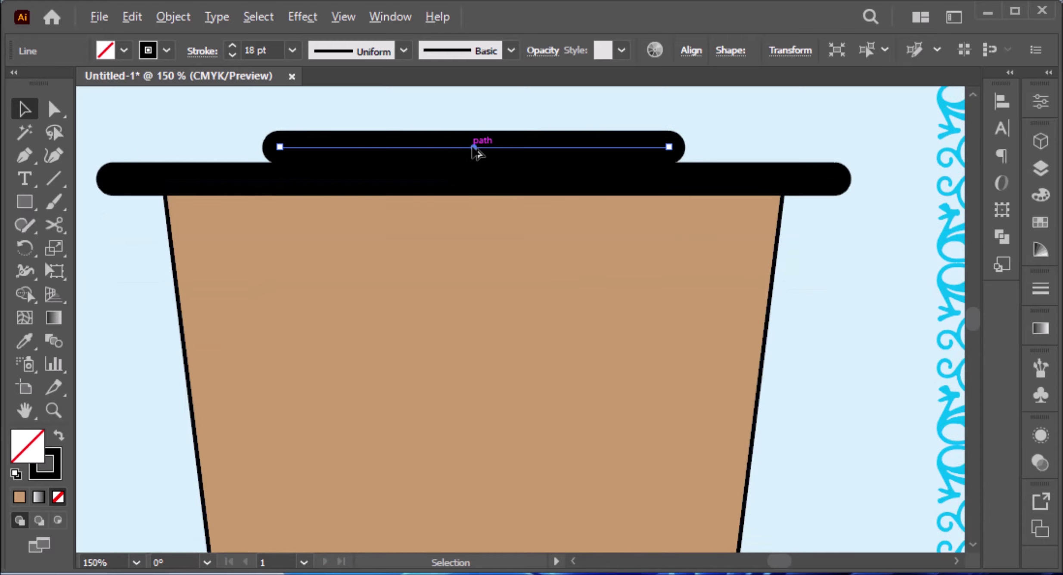
{"action": "left_click_drag", "start_coordinate": [474, 149], "coordinate": [474, 500]}
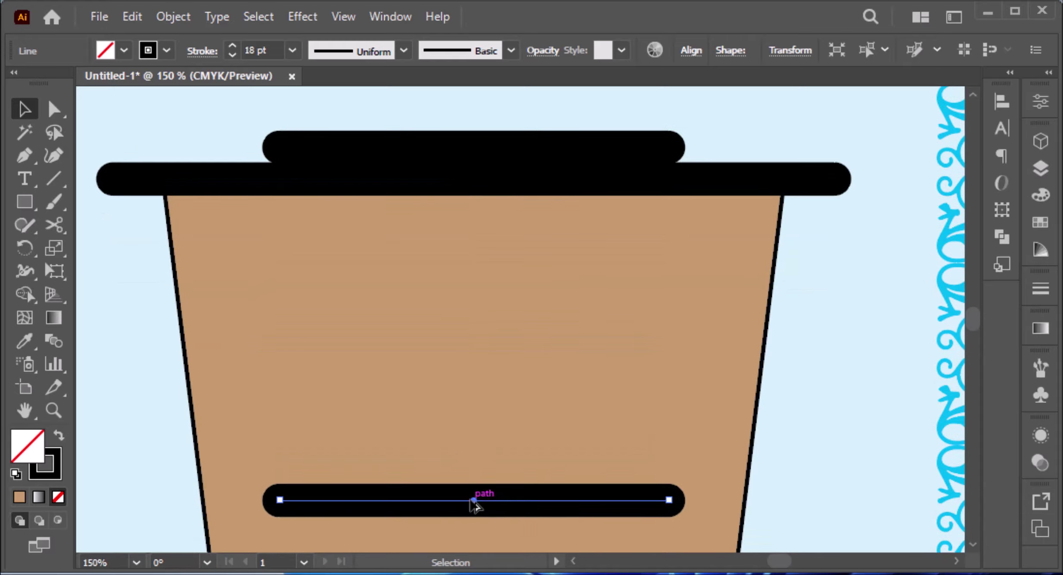
{"action": "left_click_drag", "start_coordinate": [669, 500], "coordinate": [597, 502]}
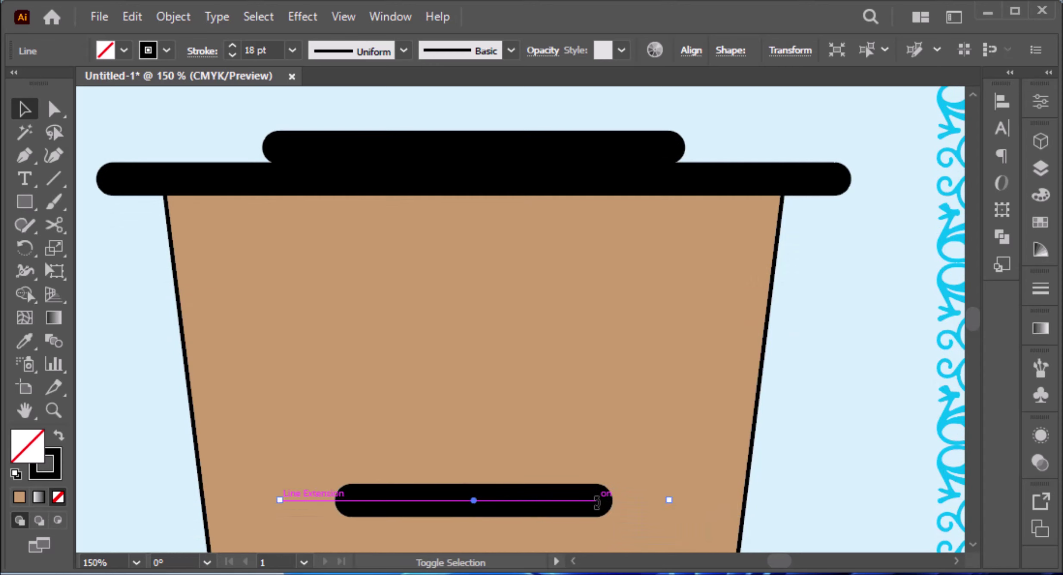
Step: Bend the short line on the cup downward at its middle with the Curvature tool to form a smile
{"action": "key", "text": "ctrl+alt+0"}
{"action": "scroll", "coordinate": [815, 389], "scroll_direction": "up", "scroll_amount": 2}
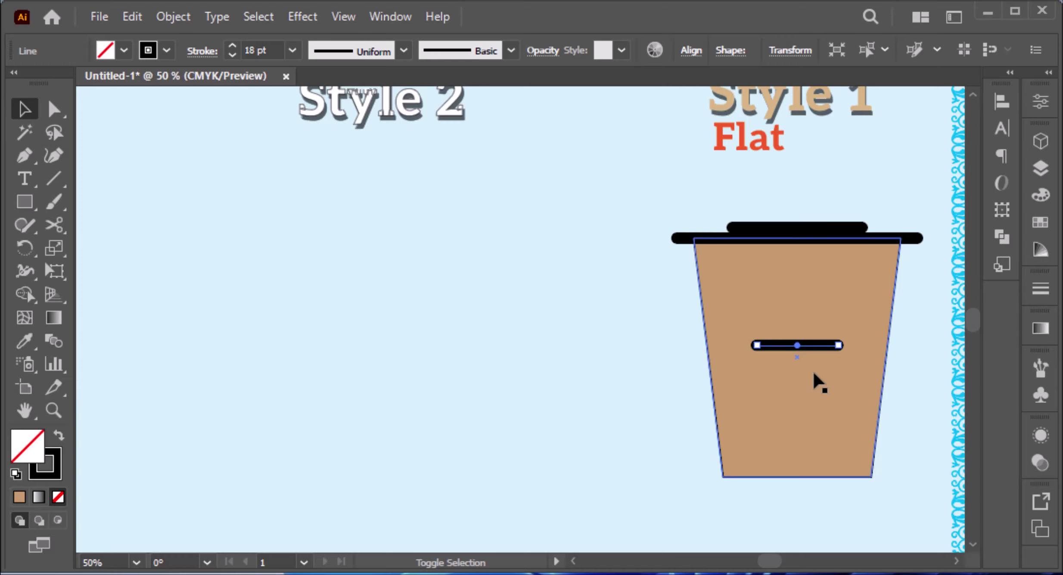
{"action": "key", "text": "shift+grave"}
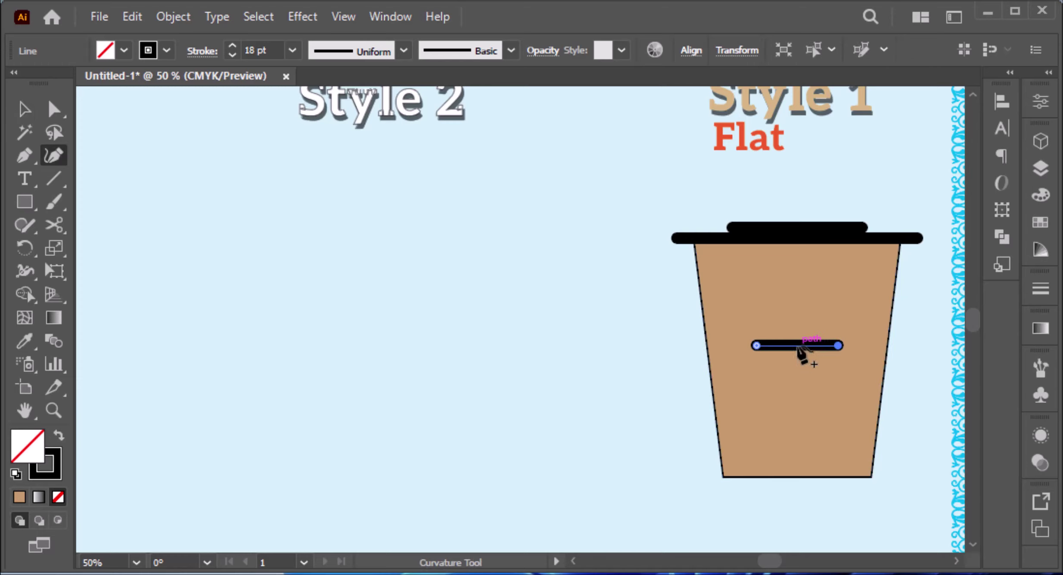
{"action": "left_click_drag", "start_coordinate": [800, 352], "coordinate": [801, 373]}
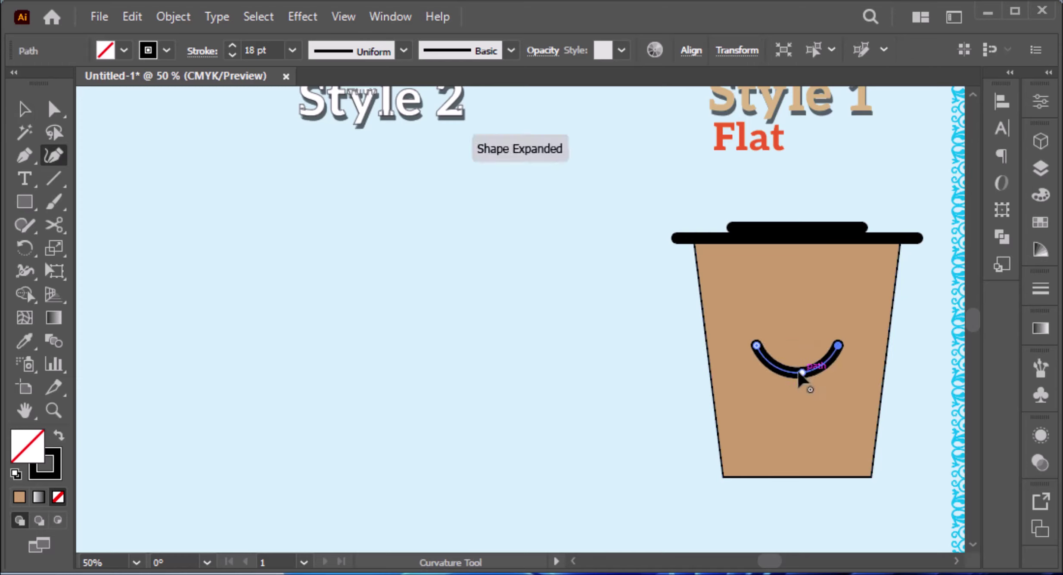
{"action": "key", "text": "v"}
{"action": "left_click", "coordinate": [845, 499]}
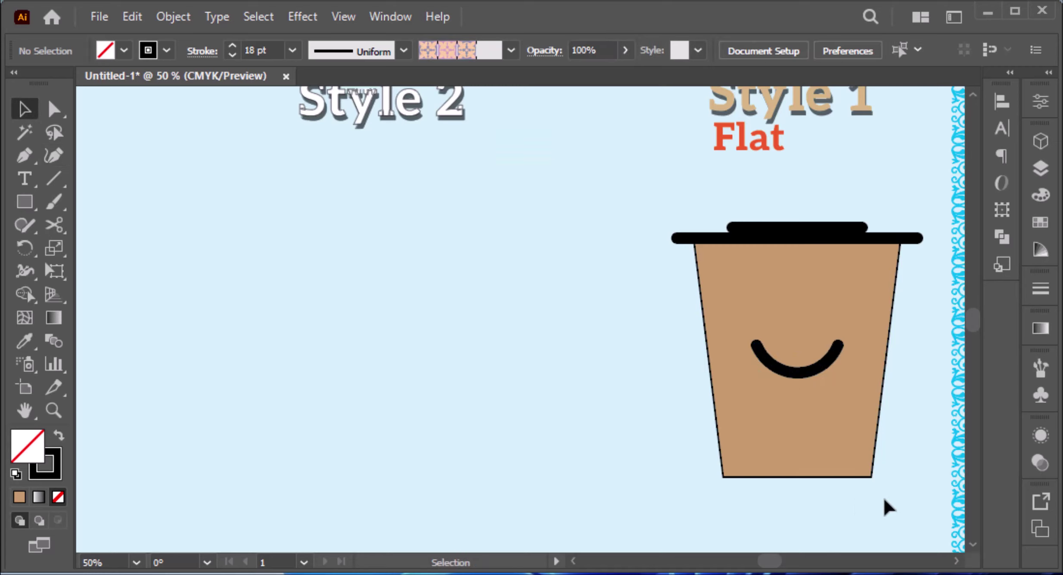
Step: Select the cup body, both lid lines and the smile, group them, and deselect the group
{"action": "left_click", "coordinate": [736, 304]}
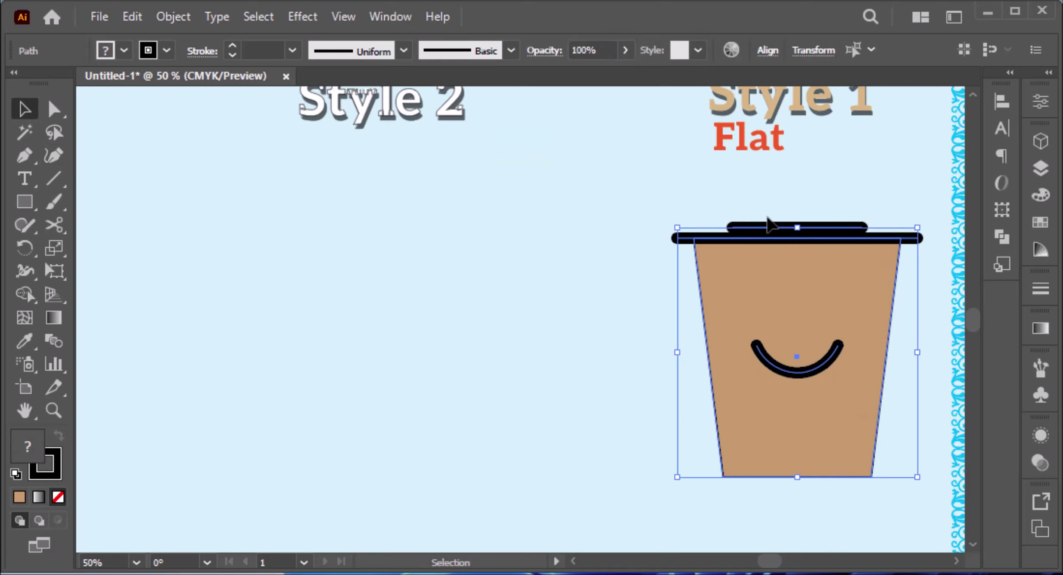
{"action": "key", "text": "ctrl"}
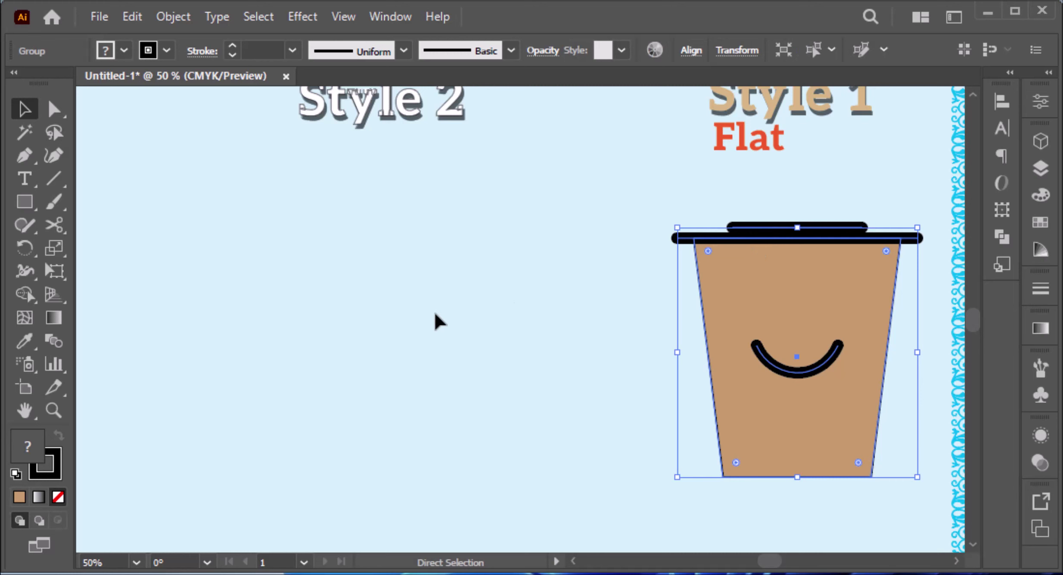
{"action": "key", "text": "ctrl+0"}
{"action": "left_click", "coordinate": [563, 430]}
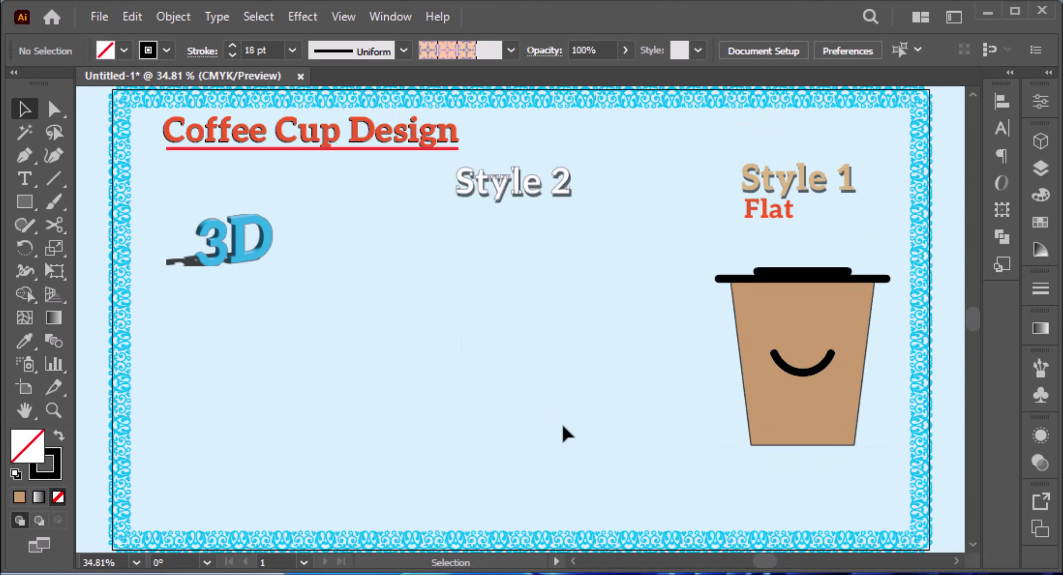
Step: Draw a tall rectangle below the Style 2 heading and set its black stroke to 2 pt
{"action": "left_click", "coordinate": [16, 198]}
{"action": "mouse_move", "coordinate": [439, 247]}
{"action": "left_mouse_down"}
{"action": "mouse_move", "coordinate": [584, 405]}
{"action": "mouse_move", "coordinate": [605, 462]}
{"action": "left_mouse_up"}
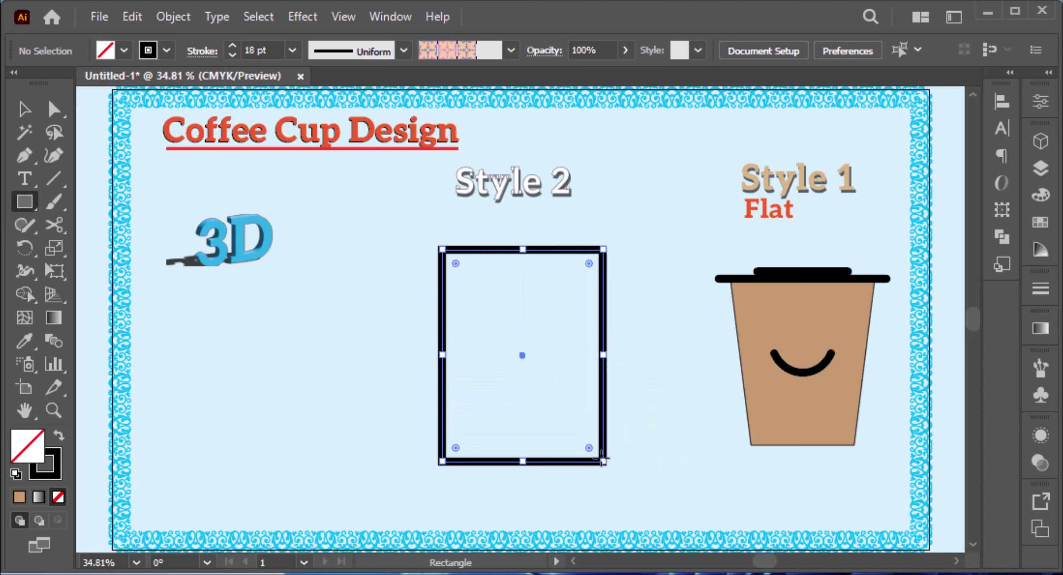
{"action": "left_click", "coordinate": [233, 54]}
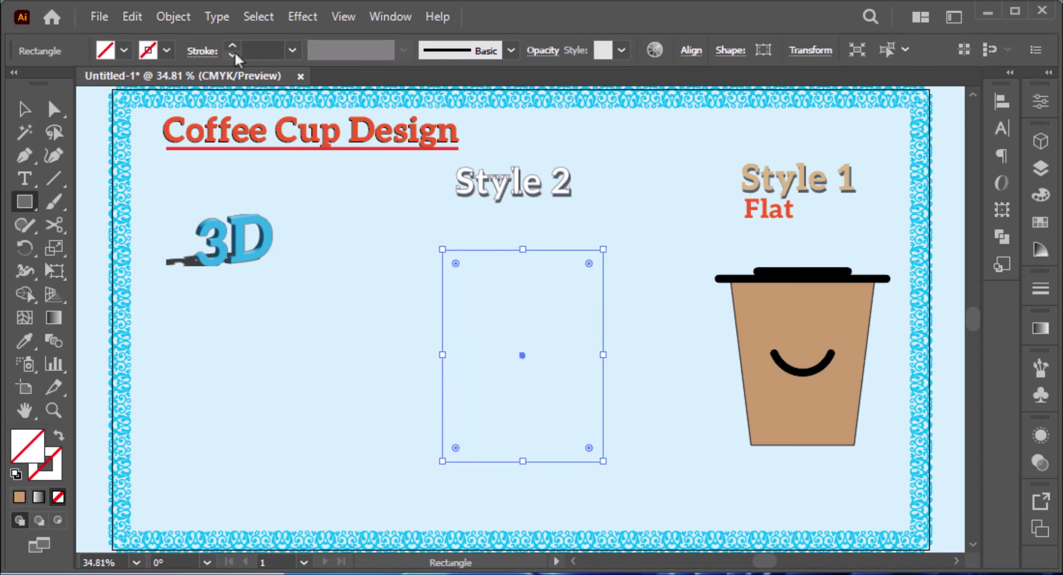
{"action": "left_click", "coordinate": [232, 45]}
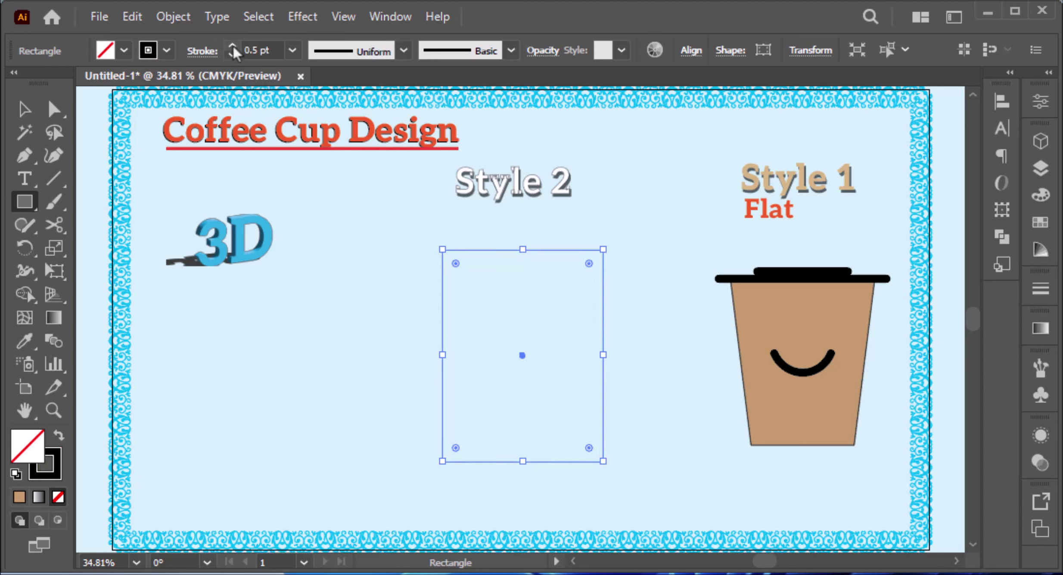
{"action": "left_click", "coordinate": [232, 45]}
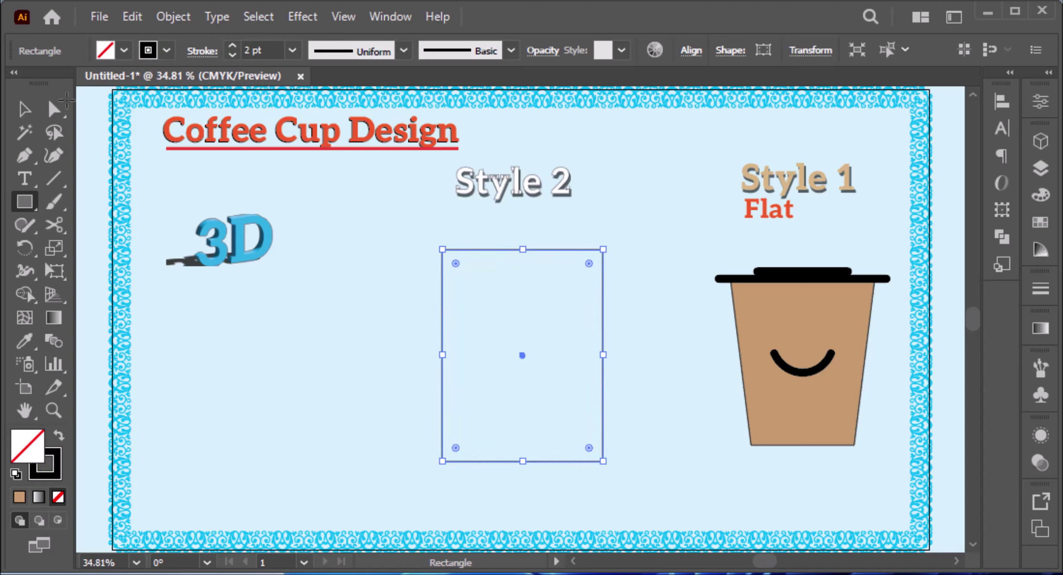
Step: Fill the rectangle below the Style 2 heading with a very light gray swatch
{"action": "left_click", "coordinate": [123, 51]}
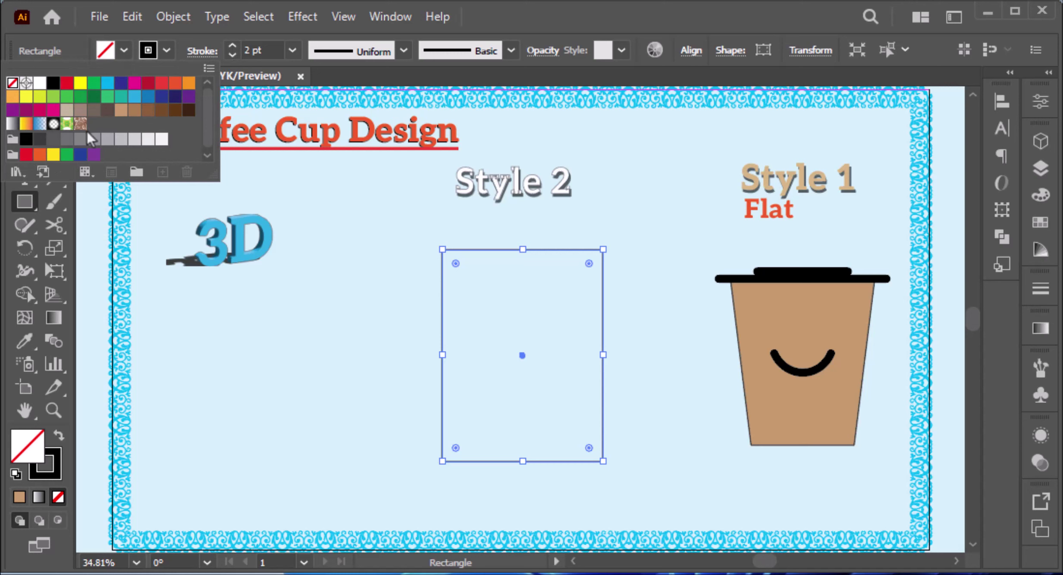
{"action": "left_click", "coordinate": [148, 139]}
{"action": "left_click", "coordinate": [478, 344]}
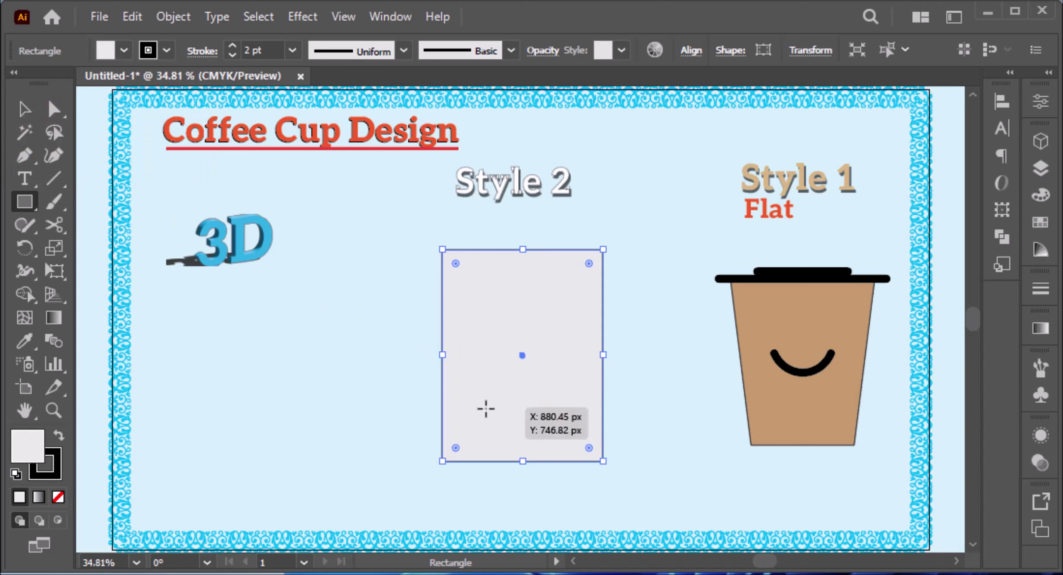
Step: Narrow the bottom edge of the Style 2 rectangle symmetrically by scaling its two bottom anchors, giving a tapered cup body
{"action": "key", "text": "a"}
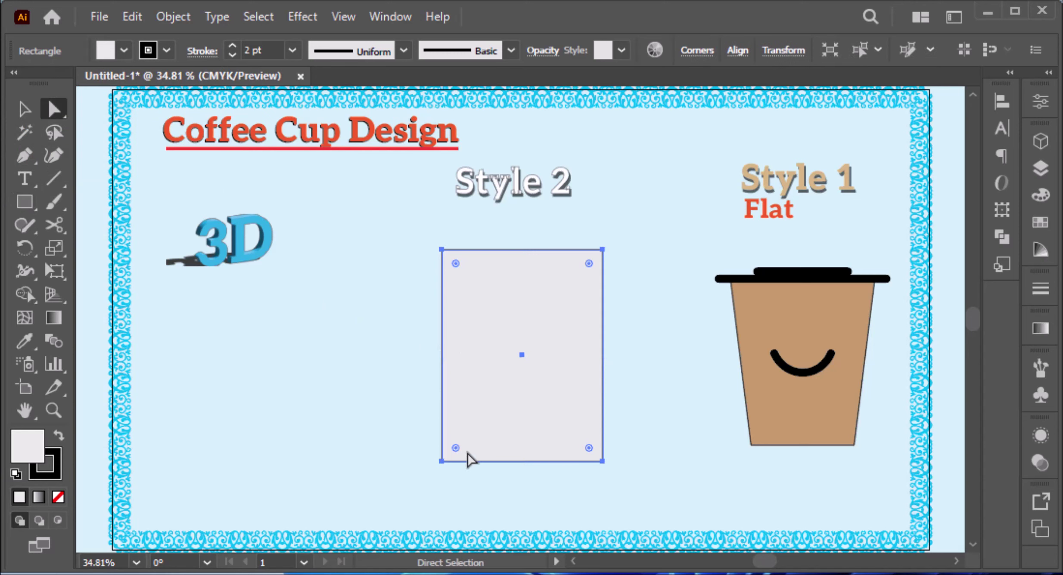
{"action": "left_click", "coordinate": [441, 461]}
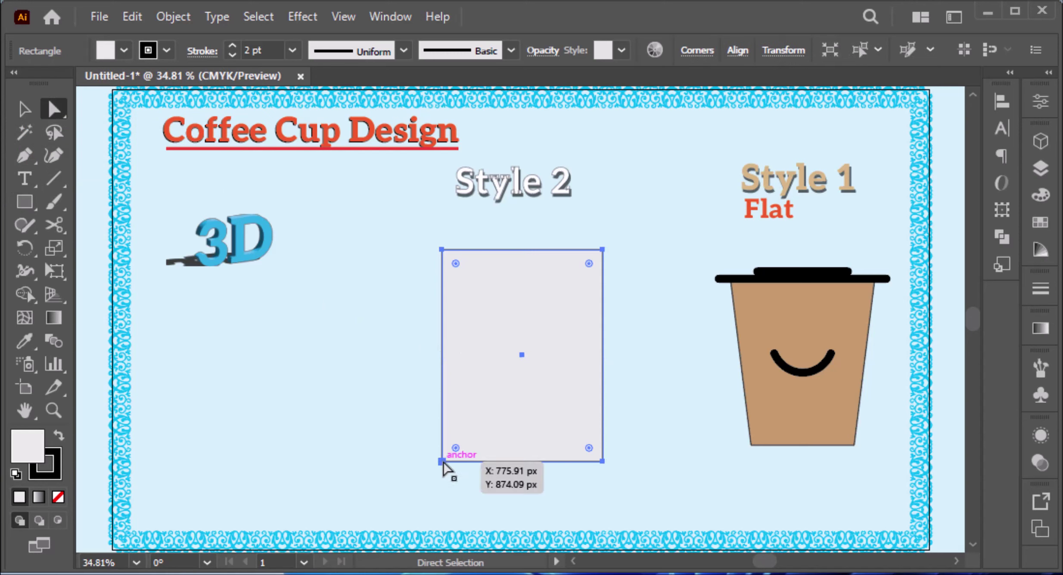
{"action": "left_click", "coordinate": [602, 461], "text": "shift"}
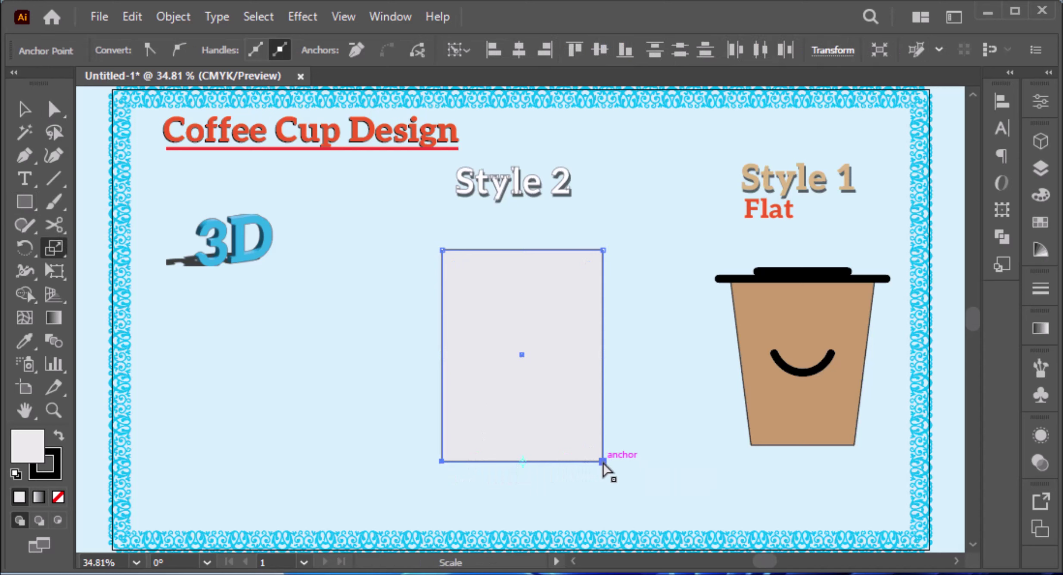
{"action": "key", "text": "s"}
{"action": "left_click_drag", "start_coordinate": [601, 461], "coordinate": [576, 461]}
Step: Shorten the tapered cup body by lowering its top edge to about the height of the Style 1 cup's rim
{"action": "key", "text": "v"}
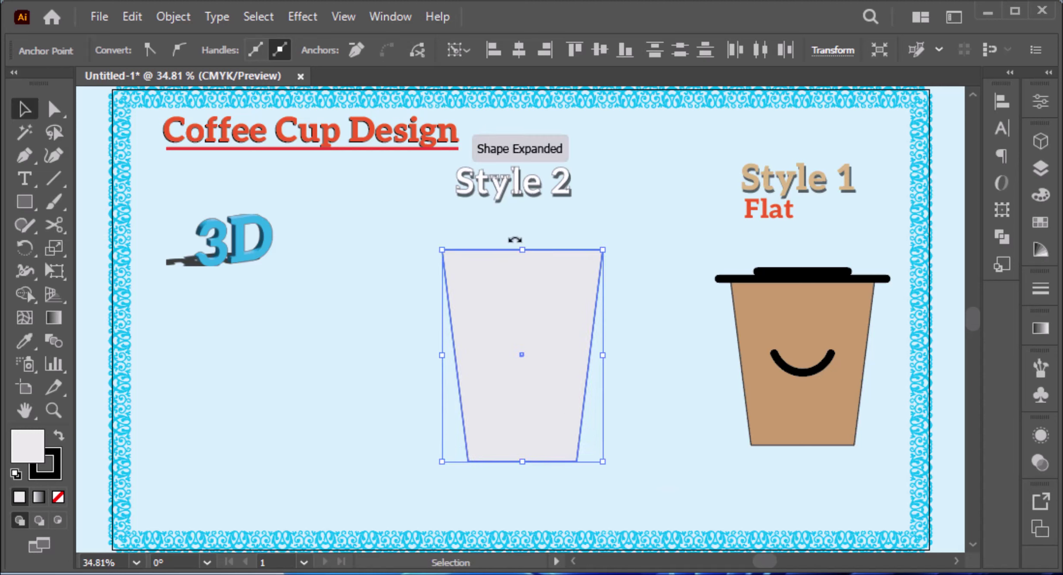
{"action": "left_click", "coordinate": [522, 242]}
{"action": "left_click", "coordinate": [521, 258]}
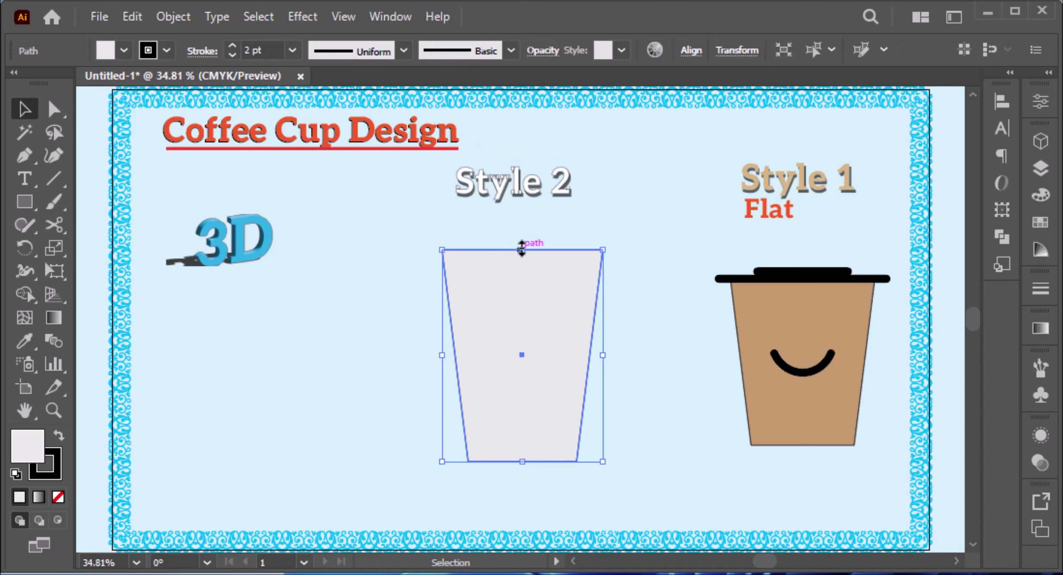
{"action": "left_click_drag", "start_coordinate": [522, 249], "coordinate": [522, 279]}
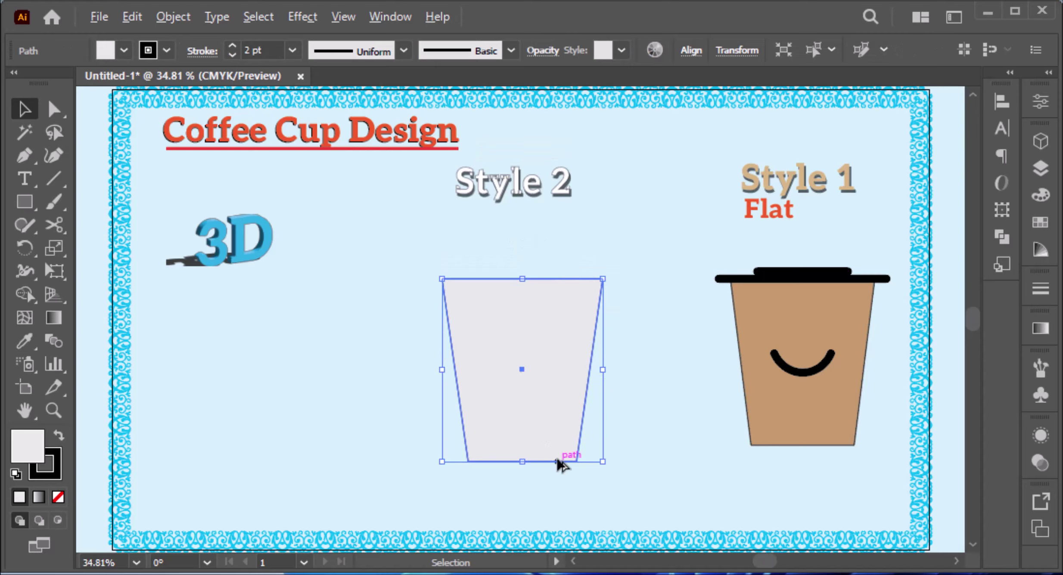
Step: Round both bottom corners of the Style 2 cup body with a radius of about 40 px and deselect it
{"action": "key", "text": "ctrl+1"}
{"action": "key", "text": "a"}
{"action": "left_click_drag", "start_coordinate": [611, 468], "coordinate": [569, 421]}
{"action": "left_click", "coordinate": [300, 469], "text": "shift"}
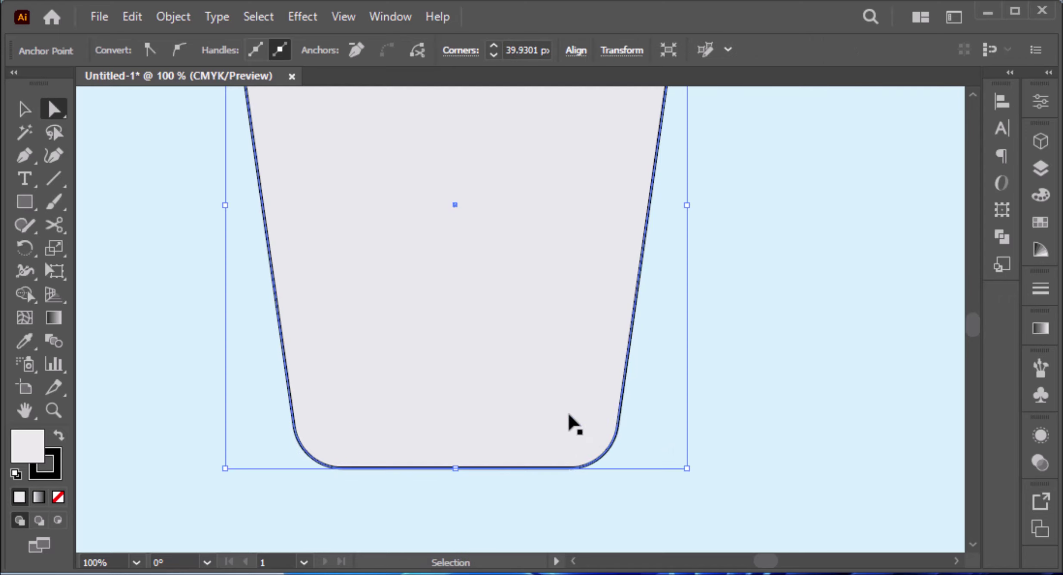
{"action": "key", "text": "ctrl+0"}
{"action": "key", "text": "ctrl+equal"}
{"action": "key", "text": "ctrl+equal"}
{"action": "left_click", "coordinate": [688, 369]}
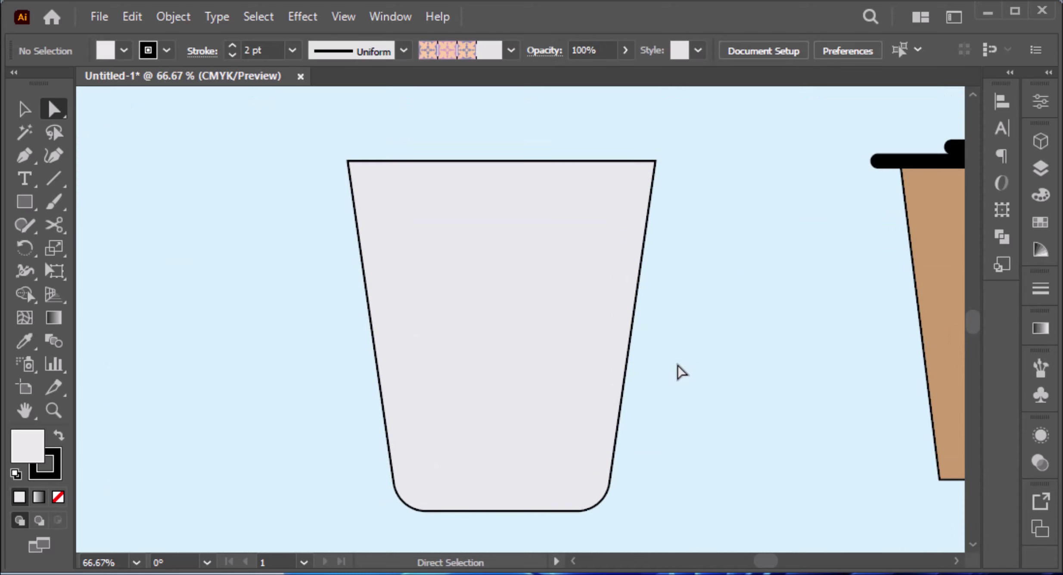
Step: Draw a full-width rectangle across the middle of the cup and scale its bottom anchors inward to match the cup's taper
{"action": "key", "text": "m"}
{"action": "left_click_drag", "start_coordinate": [347, 236], "coordinate": [655, 446]}
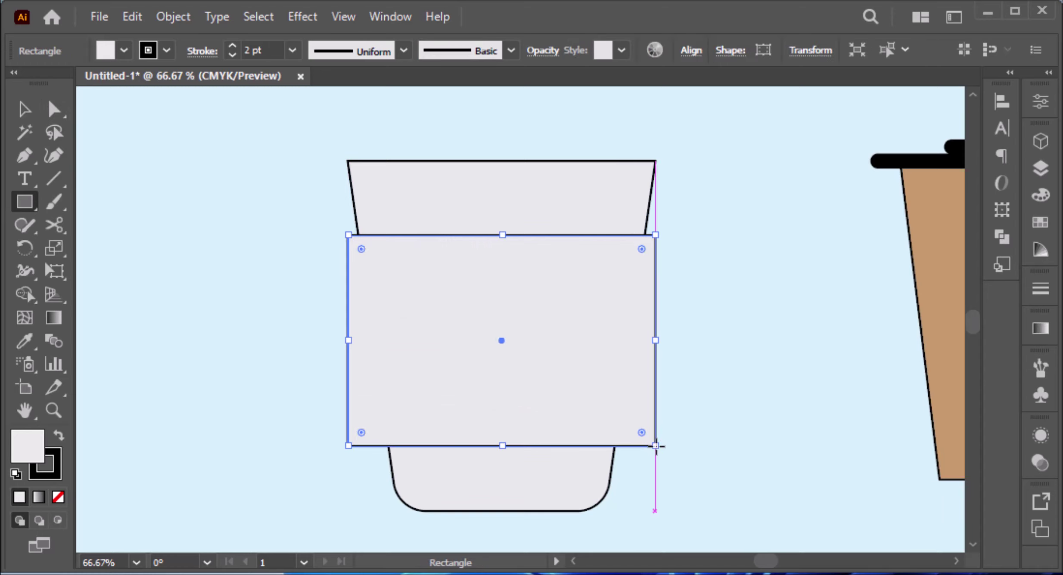
{"action": "key", "text": "a"}
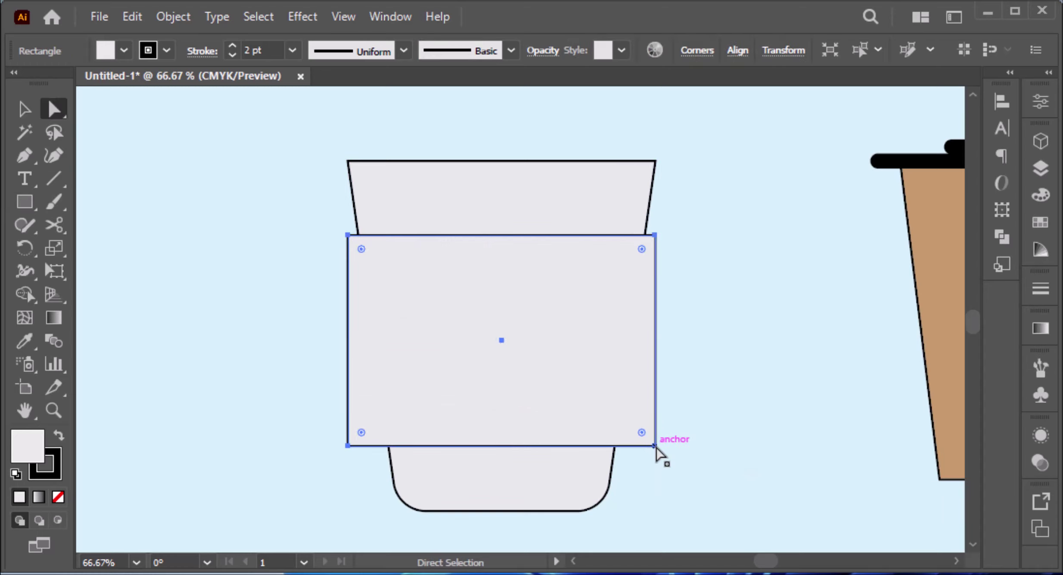
{"action": "left_click", "coordinate": [654, 446]}
{"action": "left_click", "coordinate": [349, 446], "text": "shift"}
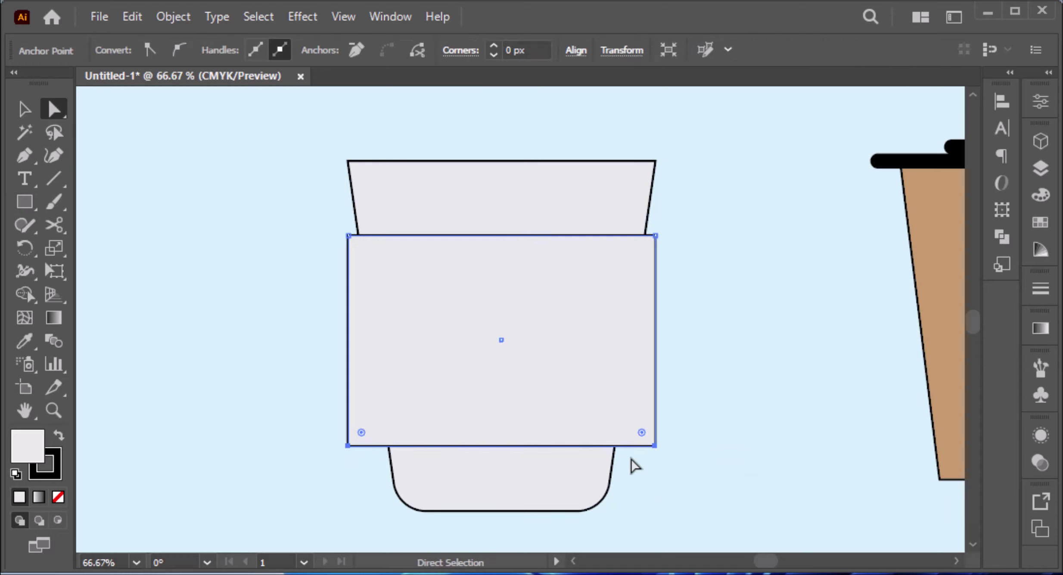
{"action": "key", "text": "s"}
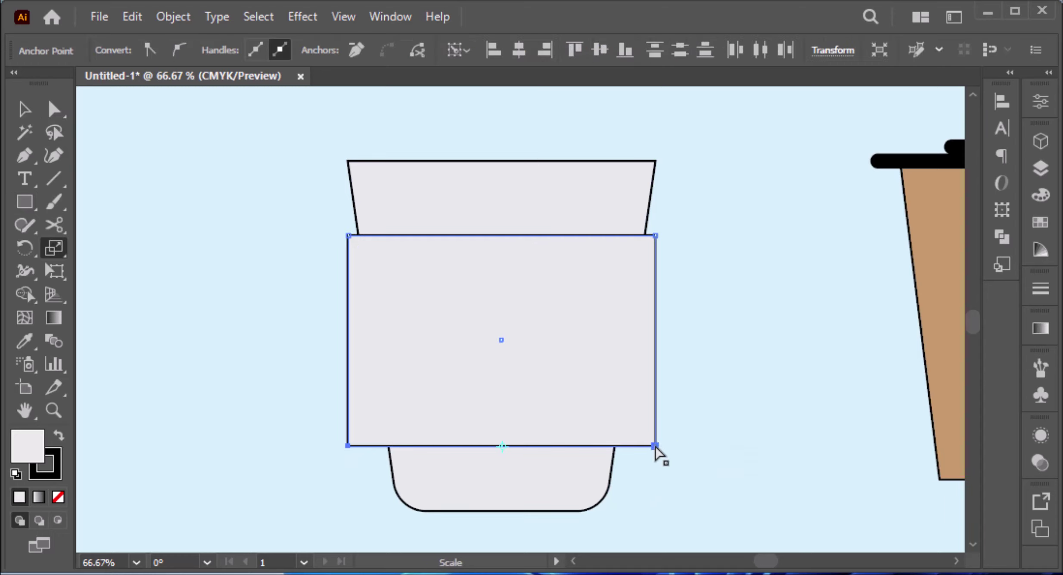
{"action": "left_click_drag", "start_coordinate": [655, 446], "coordinate": [624, 447]}
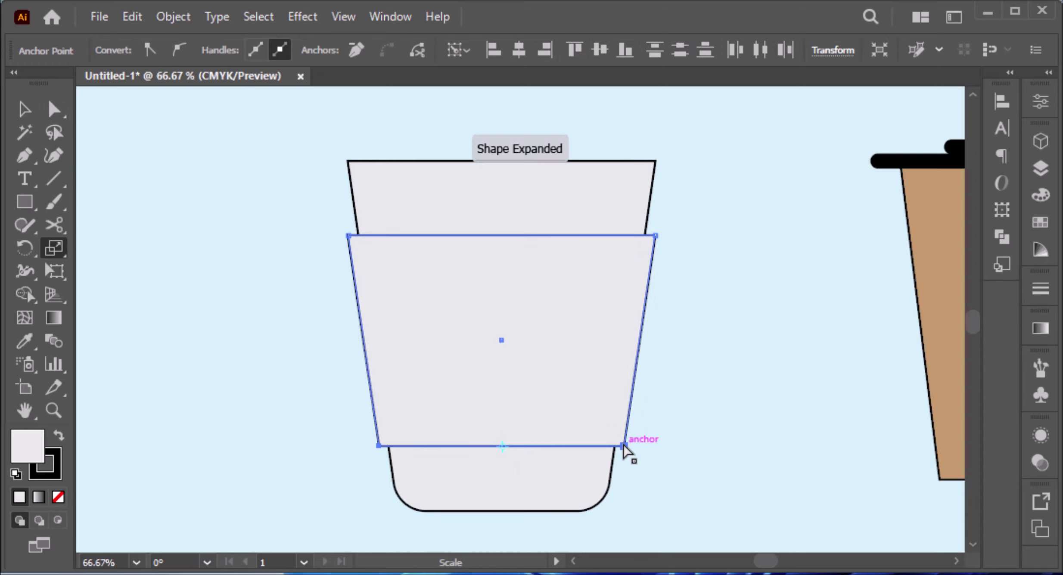
Step: Slightly round all four corners of the sleeve shape, narrow it to fit just outside the cup's sides, and deselect it
{"action": "key", "text": "a"}
{"action": "left_click", "coordinate": [565, 360]}
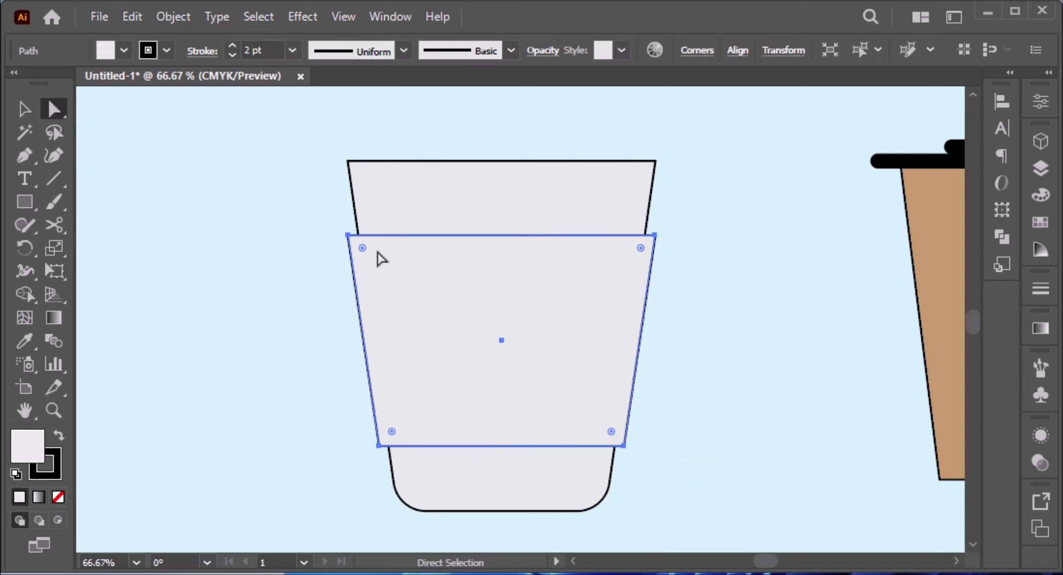
{"action": "left_click_drag", "start_coordinate": [361, 250], "coordinate": [374, 263]}
{"action": "key", "text": "v"}
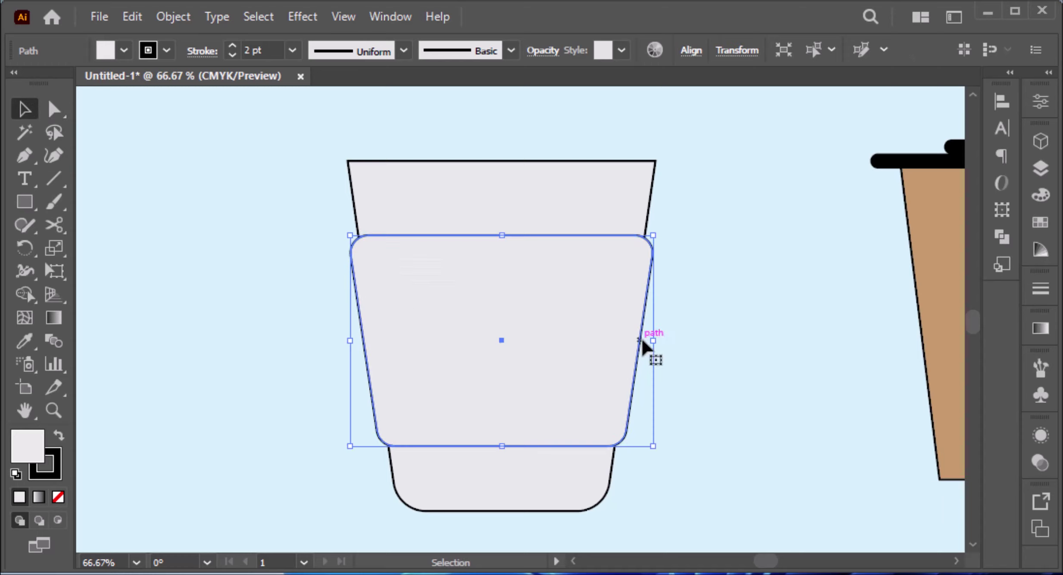
{"action": "left_click_drag", "start_coordinate": [653, 341], "coordinate": [647, 343]}
{"action": "left_click", "coordinate": [724, 355]}
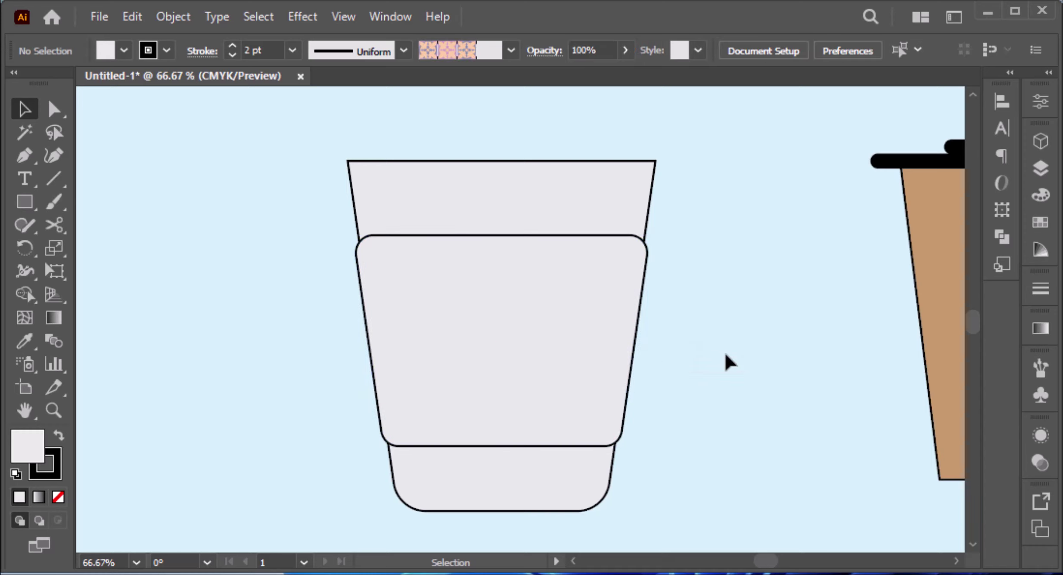
Step: Fill the cup sleeve with the light orange swatch, soften it to peach by lowering its yellow value, and deselect it
{"action": "left_click", "coordinate": [560, 301]}
{"action": "scroll", "coordinate": [431, 250], "scroll_direction": "down", "scroll_amount": 1}
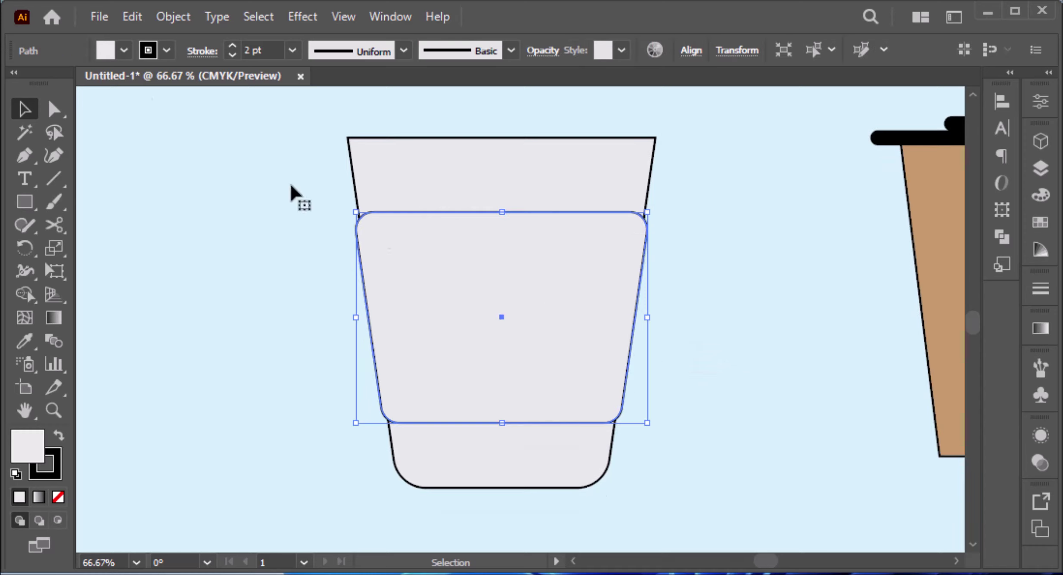
{"action": "left_click", "coordinate": [123, 50]}
{"action": "left_click", "coordinate": [121, 111]}
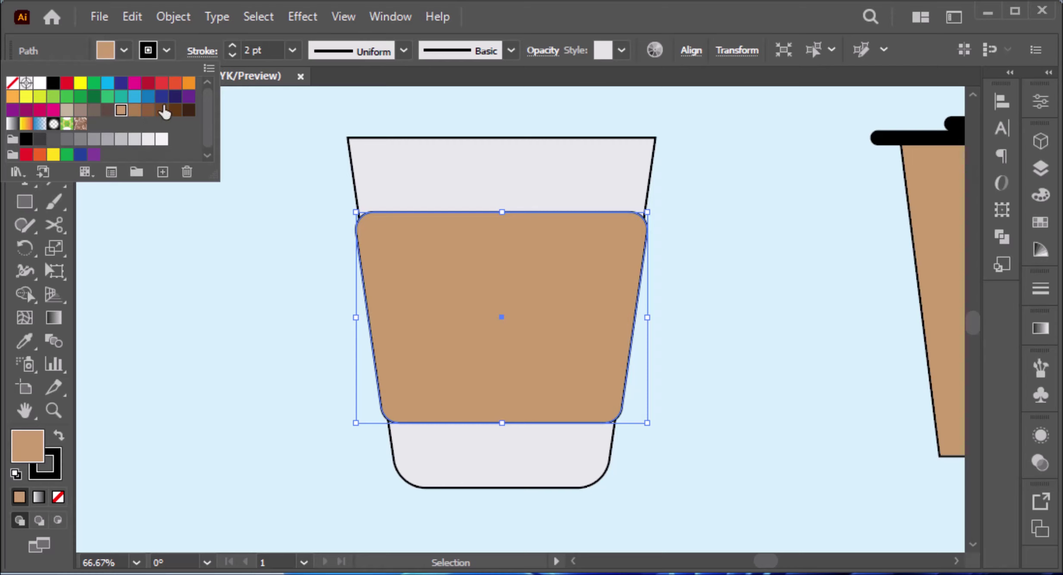
{"action": "left_click", "coordinate": [13, 97]}
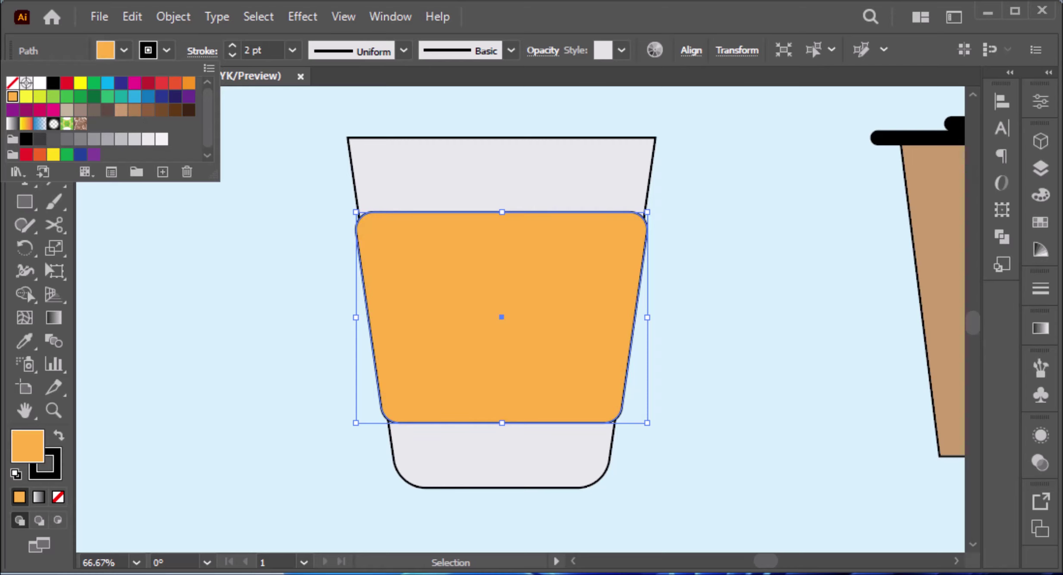
{"action": "left_click", "coordinate": [1044, 196]}
{"action": "left_click", "coordinate": [1044, 196]}
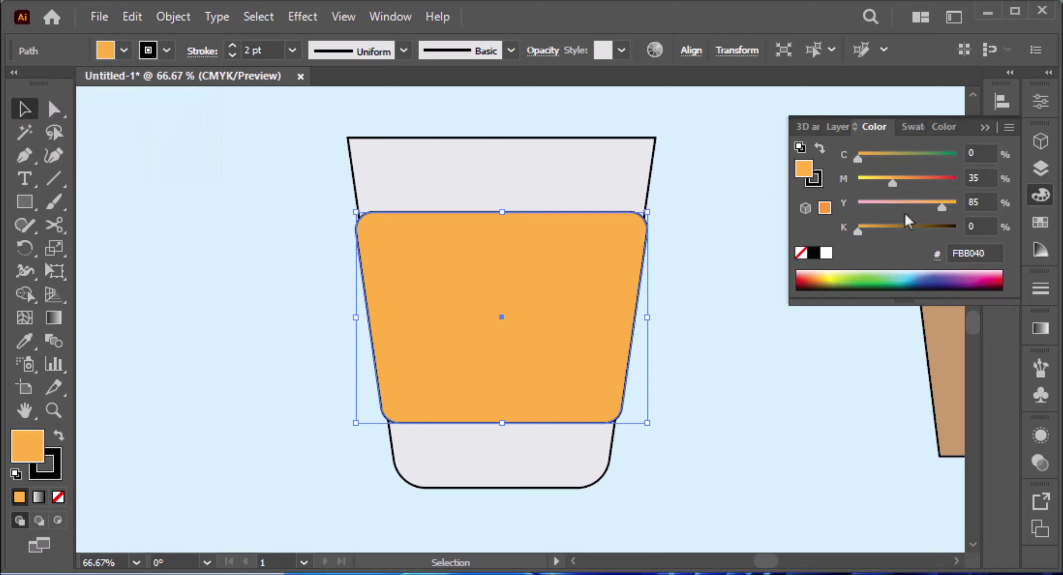
{"action": "left_click_drag", "start_coordinate": [941, 209], "coordinate": [886, 183]}
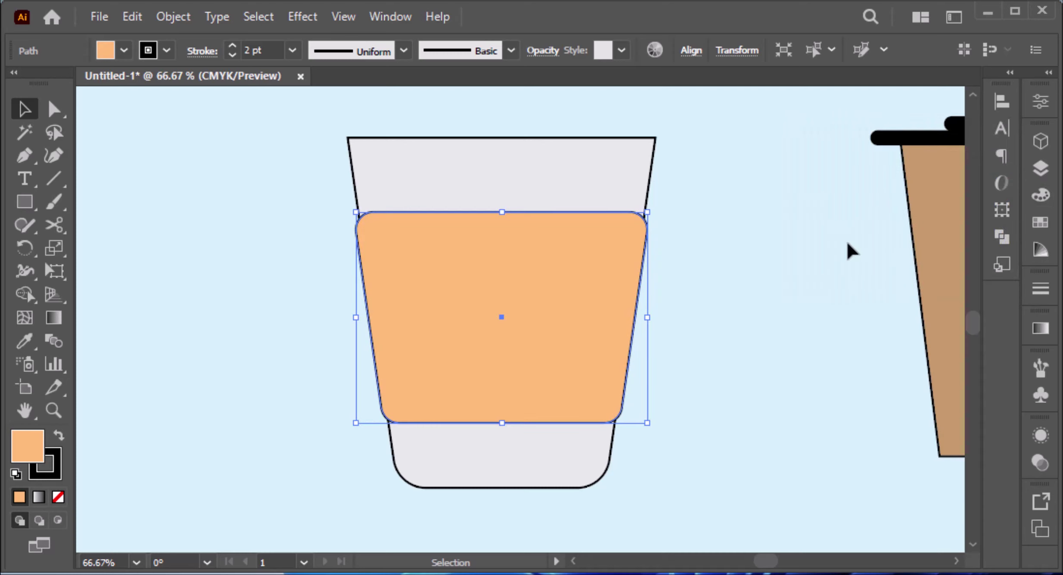
{"action": "left_click", "coordinate": [821, 279]}
Step: Select the peach sleeve on the Style 2 cup and copy it
{"action": "key", "text": "ctrl+0"}
{"action": "left_click", "coordinate": [538, 347]}
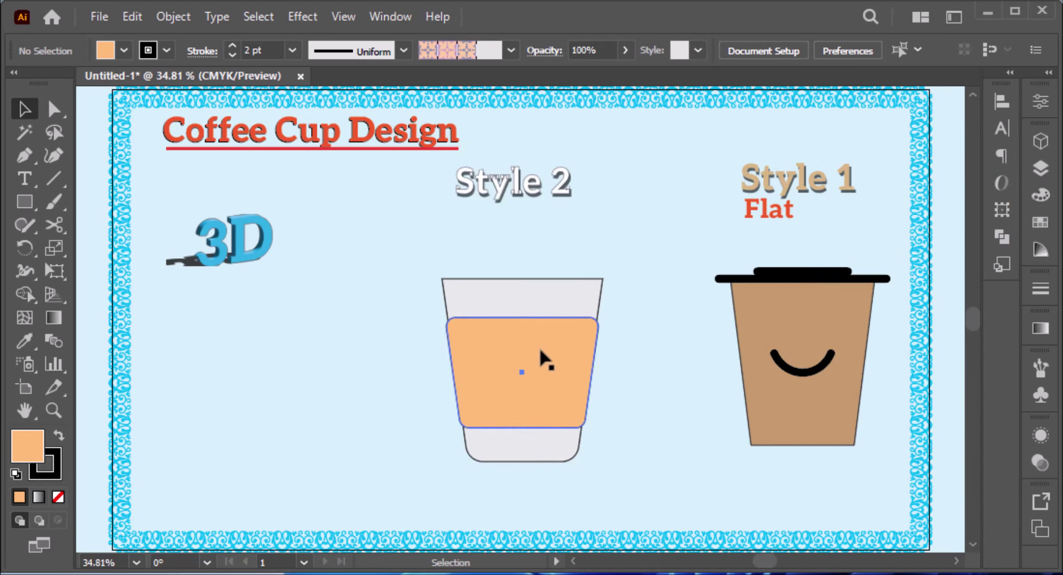
{"action": "key", "text": "ctrl+plus"}
{"action": "key", "text": "ctrl+plus"}
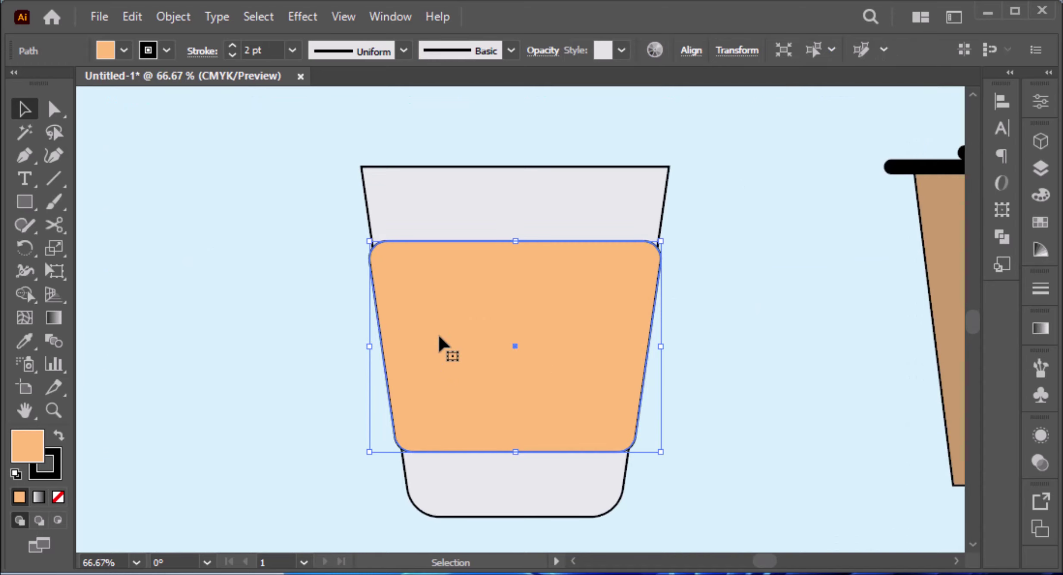
{"action": "key", "text": "ctrl"}
{"action": "key", "text": "ctrl+c"}
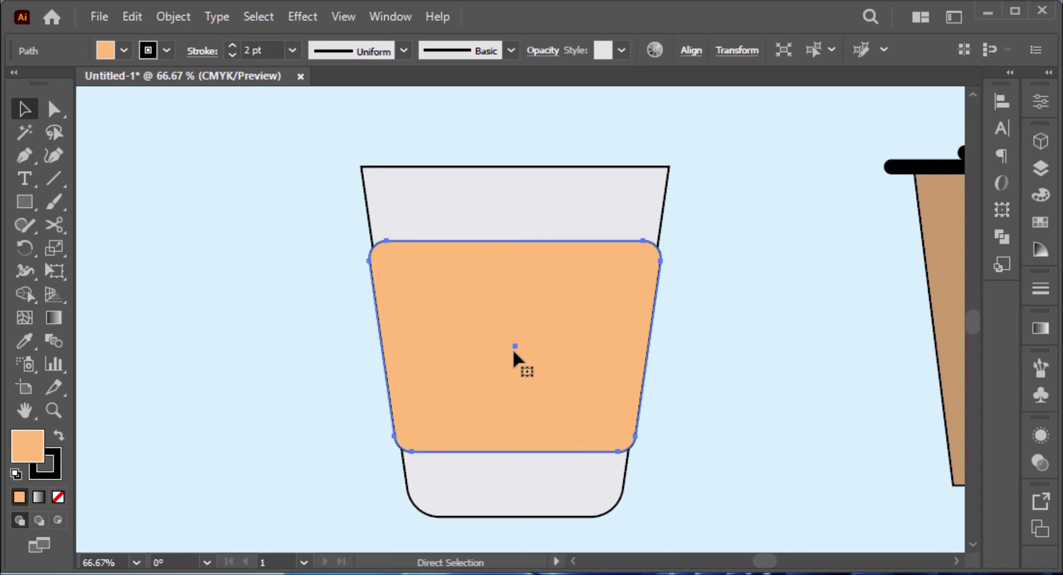
{"action": "key", "text": "ctrl+v"}
{"action": "left_click_drag", "start_coordinate": [488, 402], "coordinate": [547, 446]}
{"action": "key", "text": "ctrl+z"}
{"action": "key", "text": "ctrl+z"}
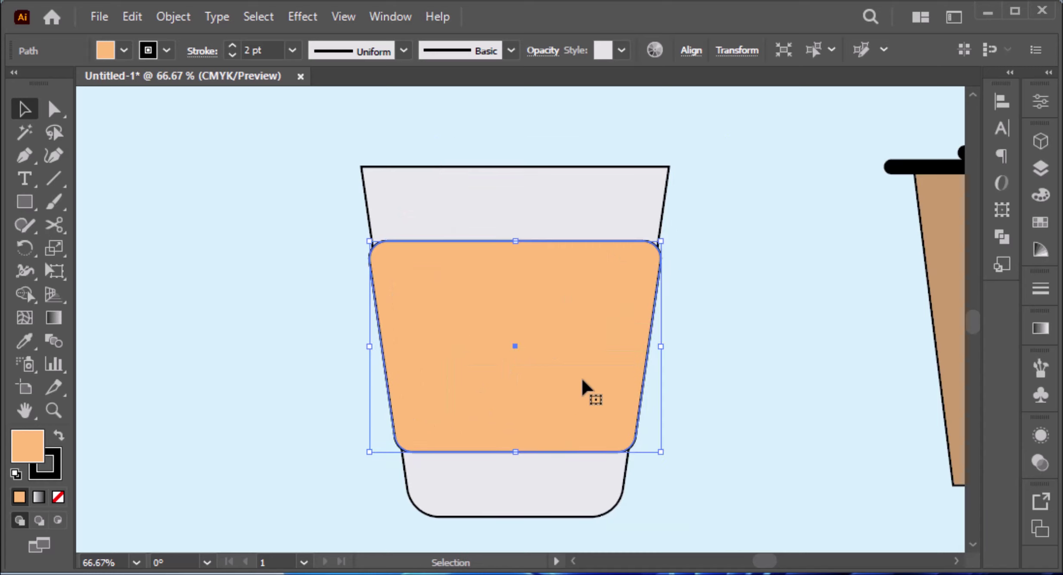
Step: Paste the sleeve in place in front and nudge the top copy right until a narrow strip is exposed along the left edge
{"action": "key", "text": "ctrl+f"}
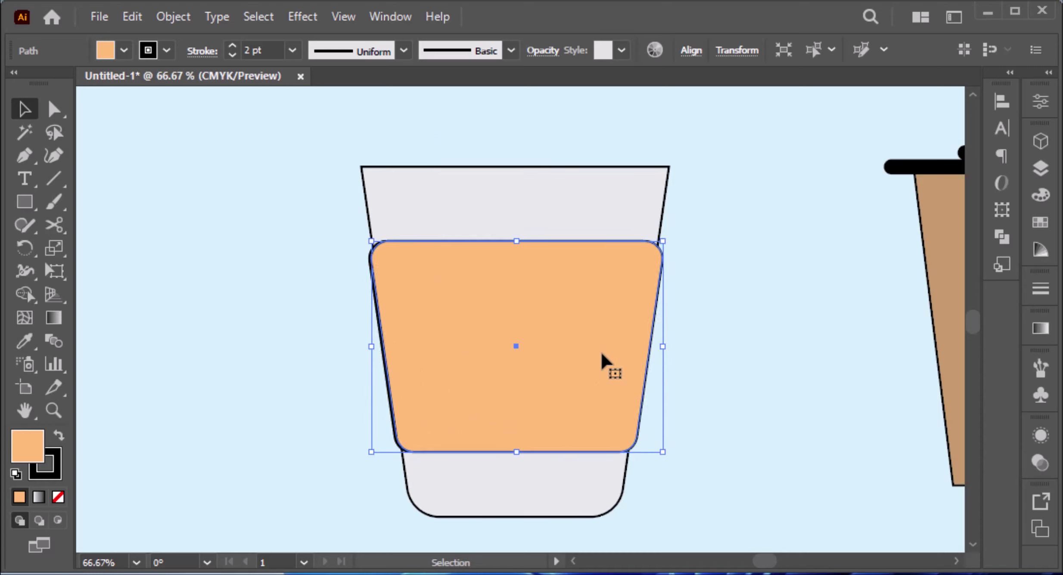
{"action": "key", "text": "shift+Right"}
{"action": "key", "text": "shift+Right"}
{"action": "key", "text": "shift+Right"}
{"action": "key", "text": "shift+Right"}
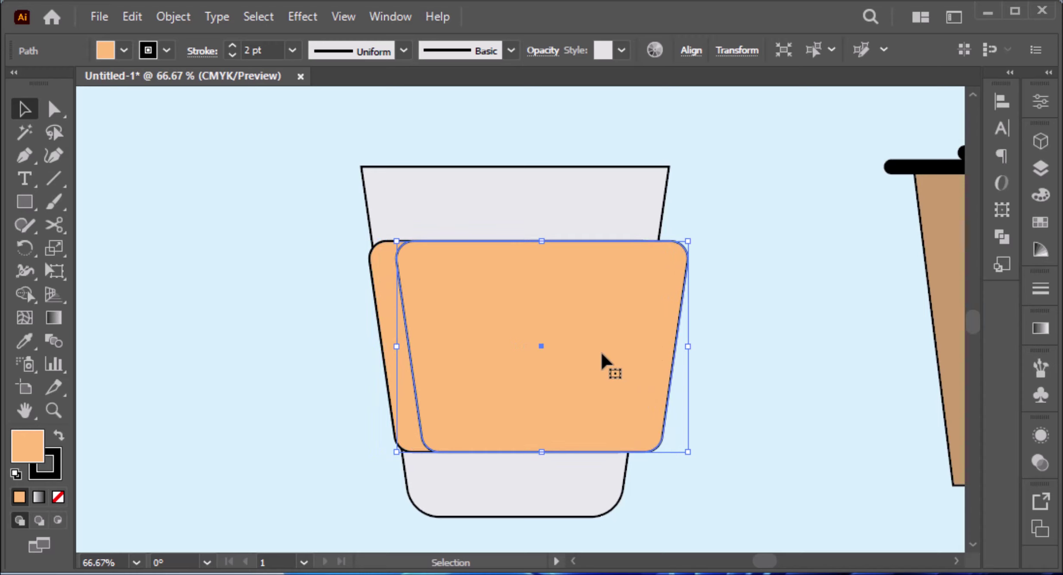
{"action": "key", "text": "Left"}
{"action": "key", "text": "Left"}
{"action": "key", "text": "Left"}
{"action": "key", "text": "Left"}
{"action": "key", "text": "Left"}
{"action": "key", "text": "Left"}
{"action": "key", "text": "Left"}
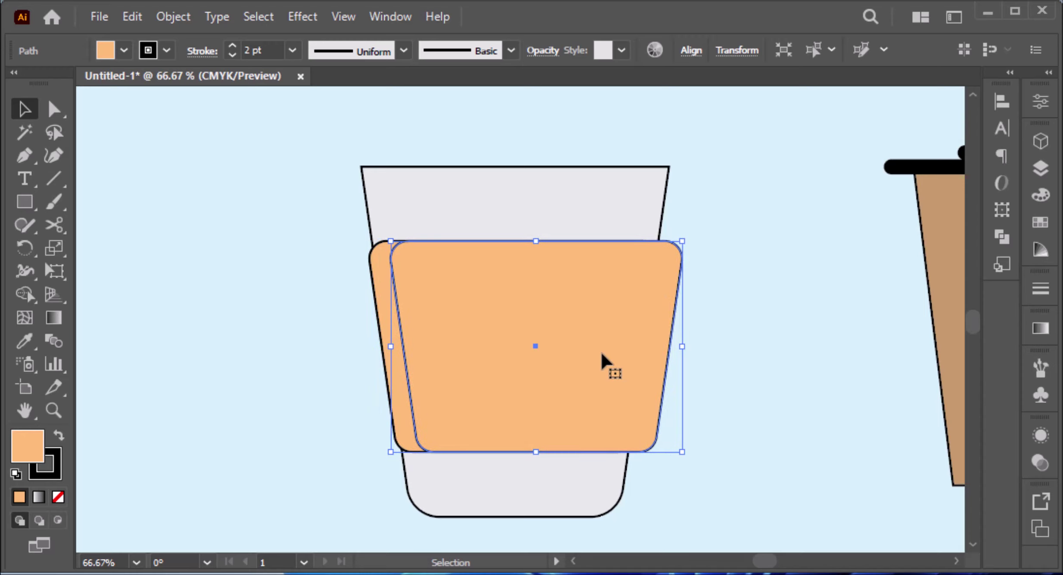
{"action": "key", "text": "Left"}
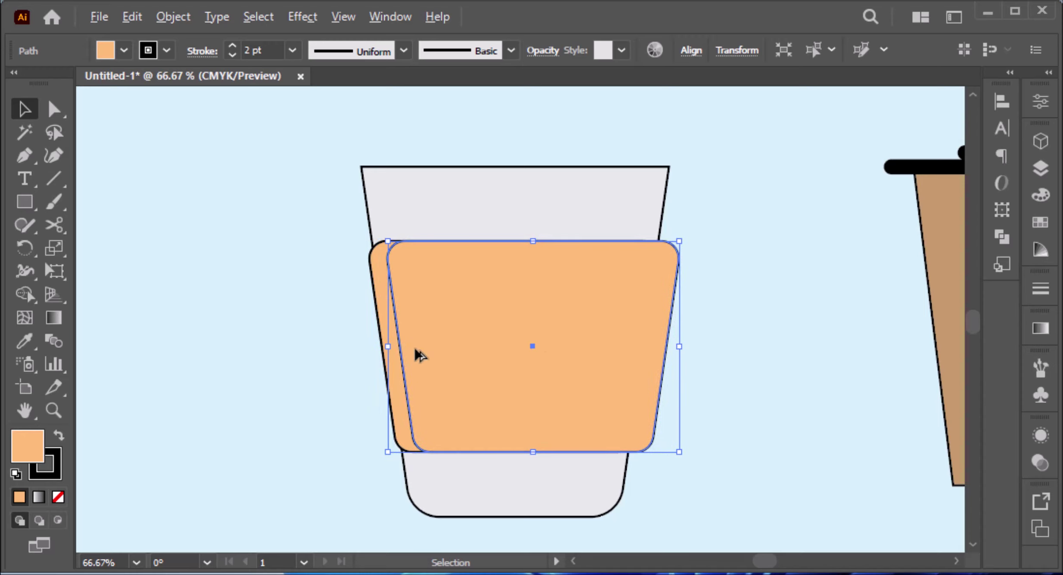
Step: Select the two offset sleeve shapes and remove their overlap and right overhang with Shape Builder, keeping only the left strip
{"action": "scroll", "coordinate": [420, 356], "scroll_direction": "up", "scroll_amount": 2}
{"action": "left_click", "coordinate": [333, 228], "text": "shift"}
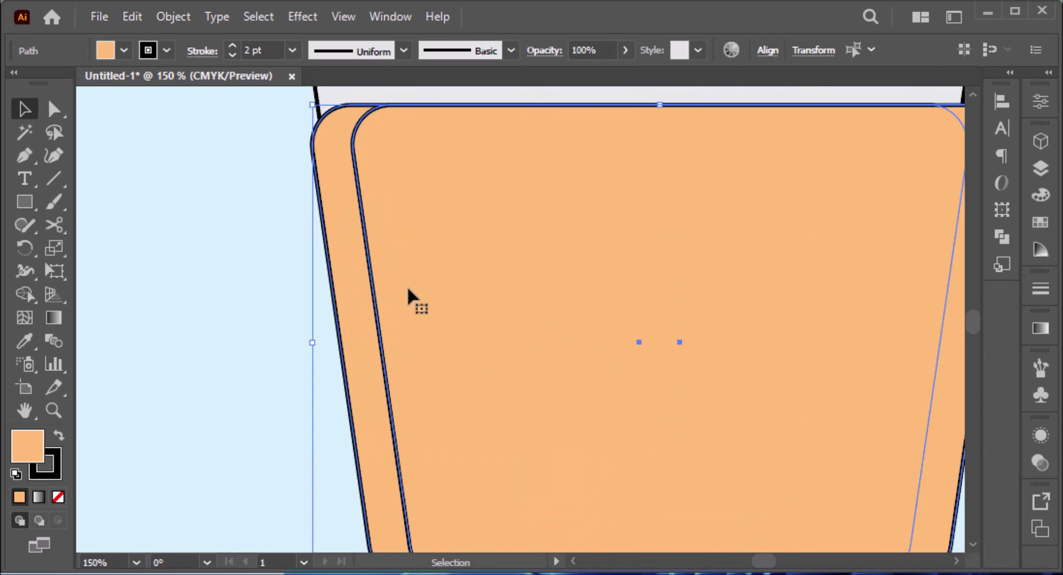
{"action": "key", "text": "a"}
{"action": "key", "text": "ctrl+0"}
{"action": "key", "text": "v"}
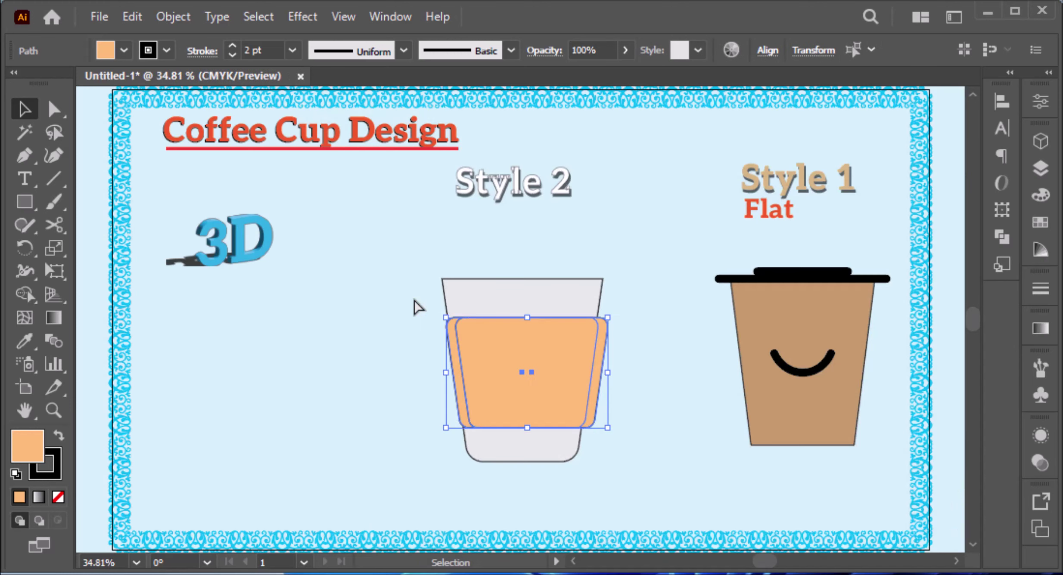
{"action": "key", "text": "shift+m"}
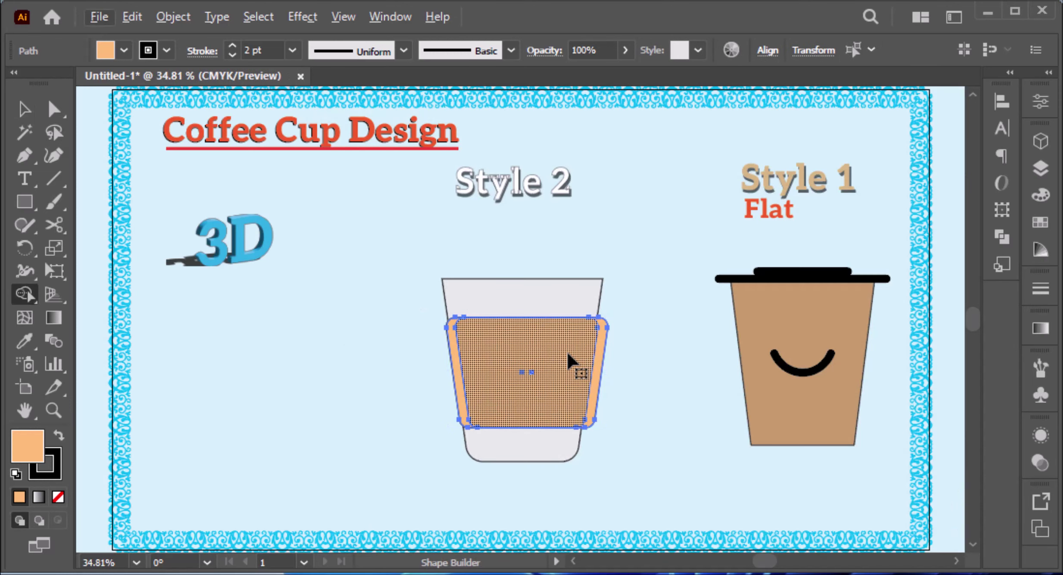
{"action": "scroll", "coordinate": [553, 368], "scroll_direction": "up", "scroll_amount": 1}
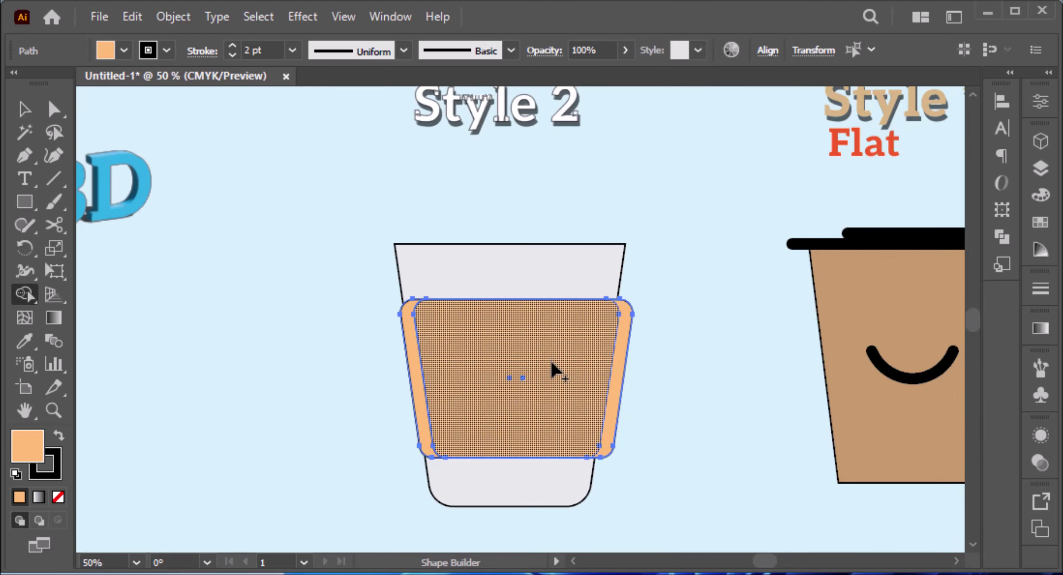
{"action": "left_click_drag", "start_coordinate": [555, 369], "coordinate": [679, 384]}
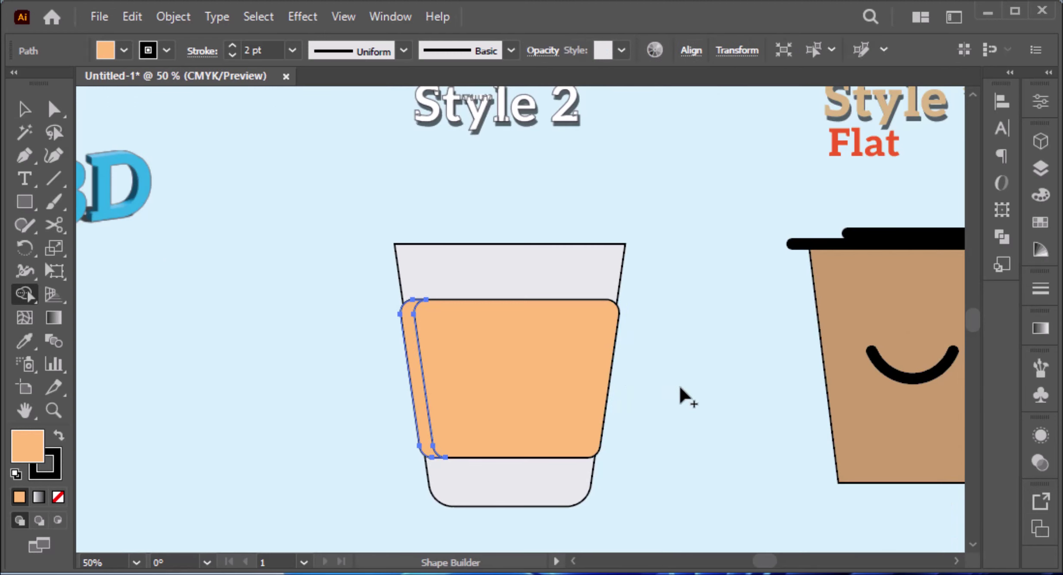
Step: Remove the outline from the narrow strip along the sleeve's left edge and fill it with white
{"action": "key", "text": "v"}
{"action": "left_click", "coordinate": [677, 385]}
{"action": "left_click", "coordinate": [426, 374]}
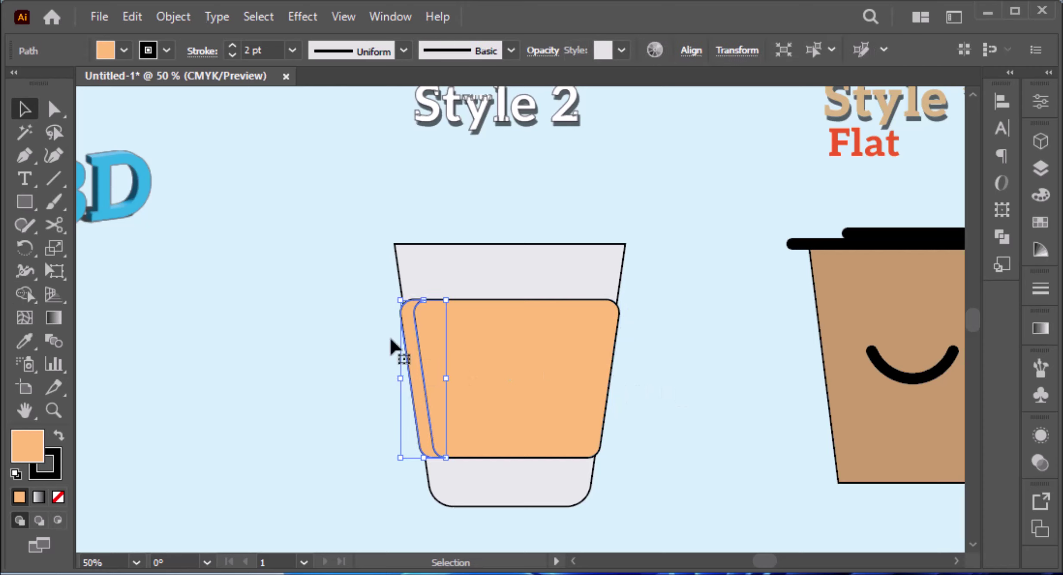
{"action": "left_click", "coordinate": [165, 52]}
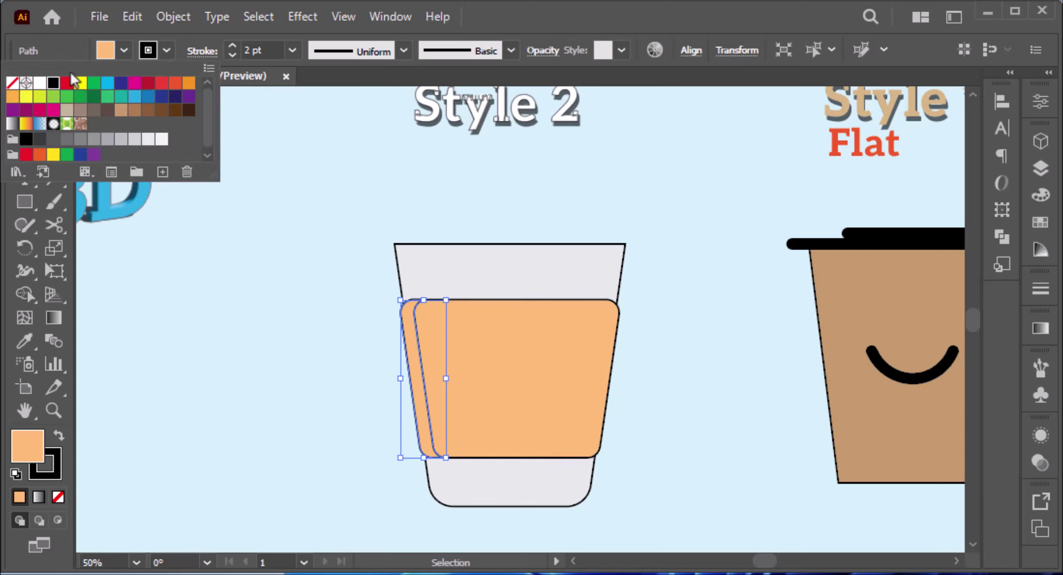
{"action": "left_click", "coordinate": [12, 83]}
{"action": "left_click", "coordinate": [124, 52]}
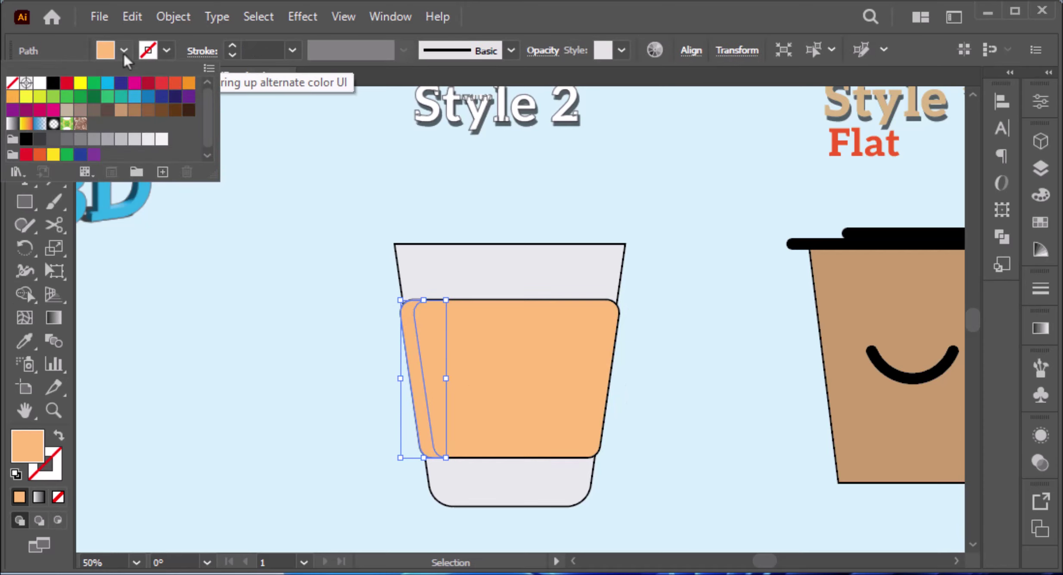
{"action": "left_click", "coordinate": [40, 83]}
Step: Lower the white sleeve strip's opacity to 38% to make a soft highlight, then deselect it
{"action": "left_click", "coordinate": [1041, 462]}
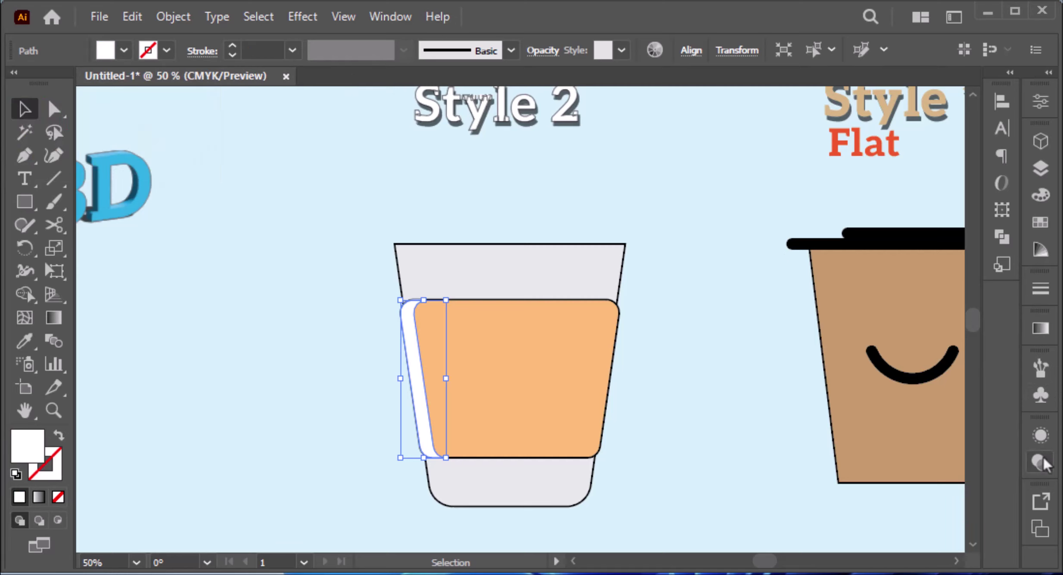
{"action": "left_click", "coordinate": [1040, 463]}
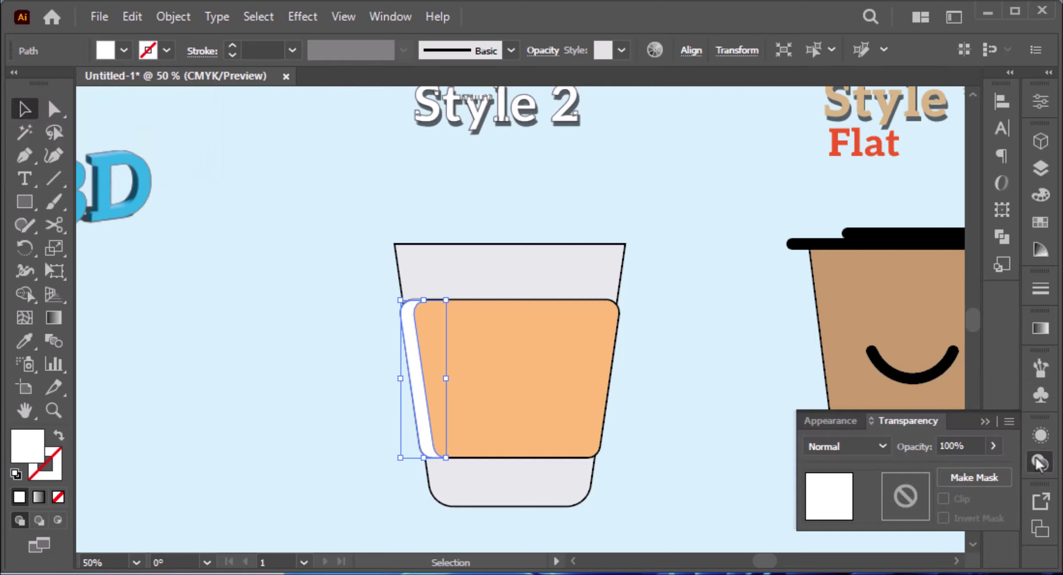
{"action": "left_click", "coordinate": [993, 446]}
{"action": "left_click_drag", "start_coordinate": [990, 469], "coordinate": [950, 469]}
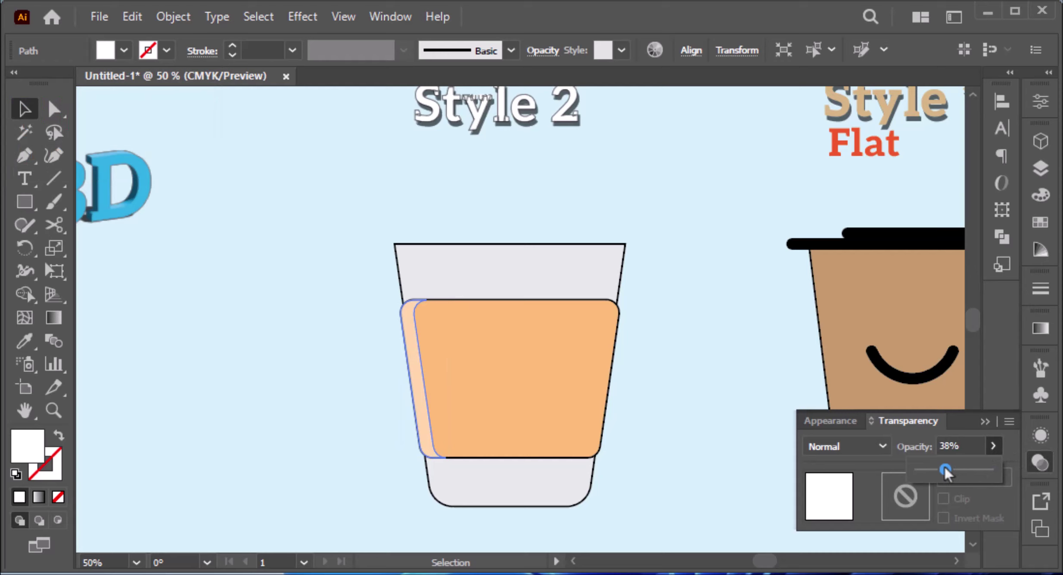
{"action": "left_click_drag", "start_coordinate": [944, 469], "coordinate": [945, 469]}
{"action": "left_click", "coordinate": [982, 420]}
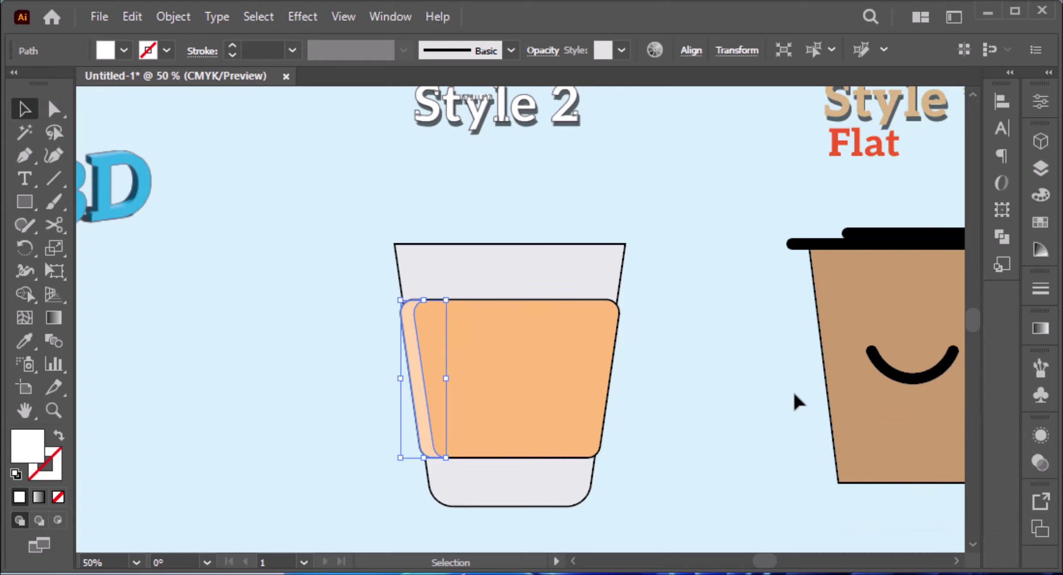
{"action": "left_click", "coordinate": [672, 340]}
Step: Duplicate the Style 2 cup body in place and shift the copy slightly right to expose a narrow left strip
{"action": "left_click", "coordinate": [618, 294]}
{"action": "key", "text": "a"}
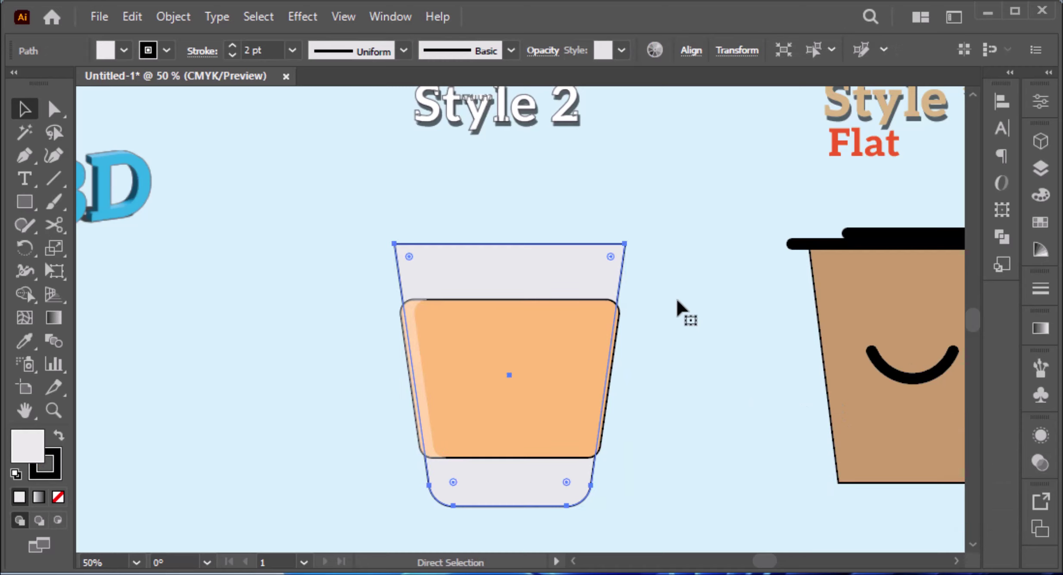
{"action": "key", "text": "v"}
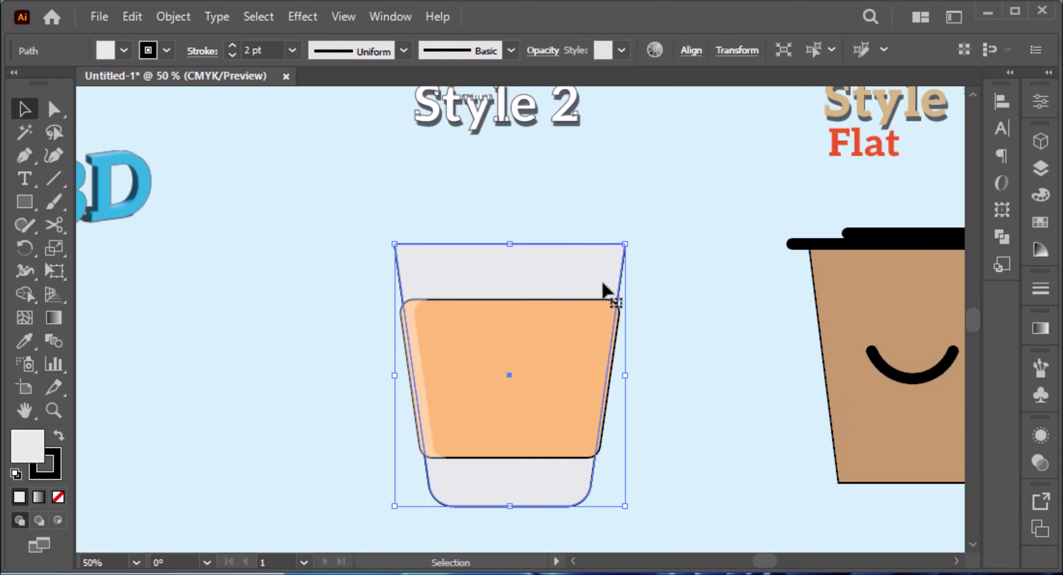
{"action": "left_click_drag", "start_coordinate": [603, 289], "coordinate": [605, 287]}
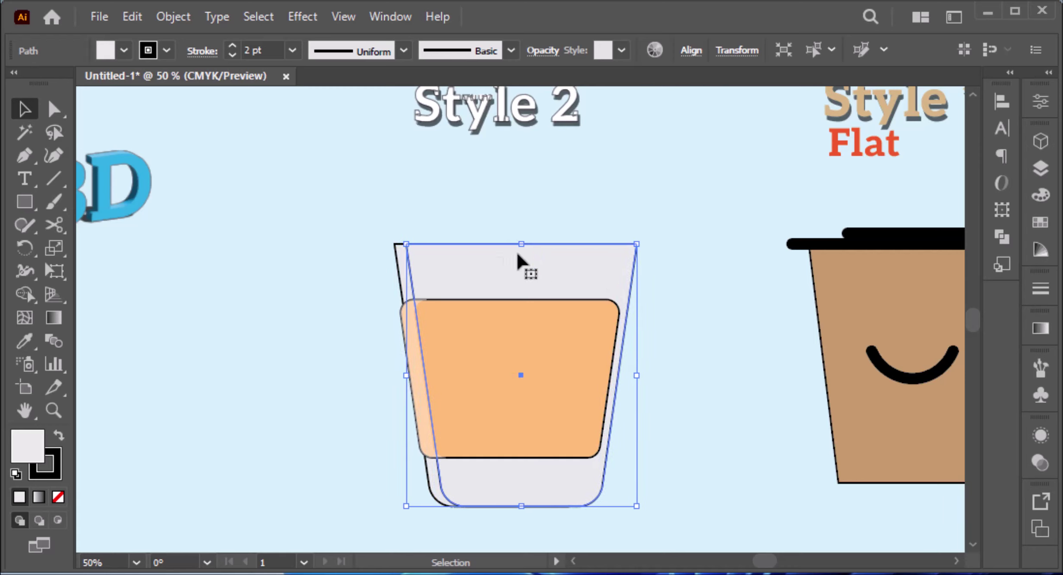
Step: Select both offset cup bodies and remove their overlap and right overhang with Shape Builder, keeping only the left strip
{"action": "scroll", "coordinate": [409, 276], "scroll_direction": "up", "scroll_amount": 1}
{"action": "left_click", "coordinate": [400, 284], "text": "shift"}
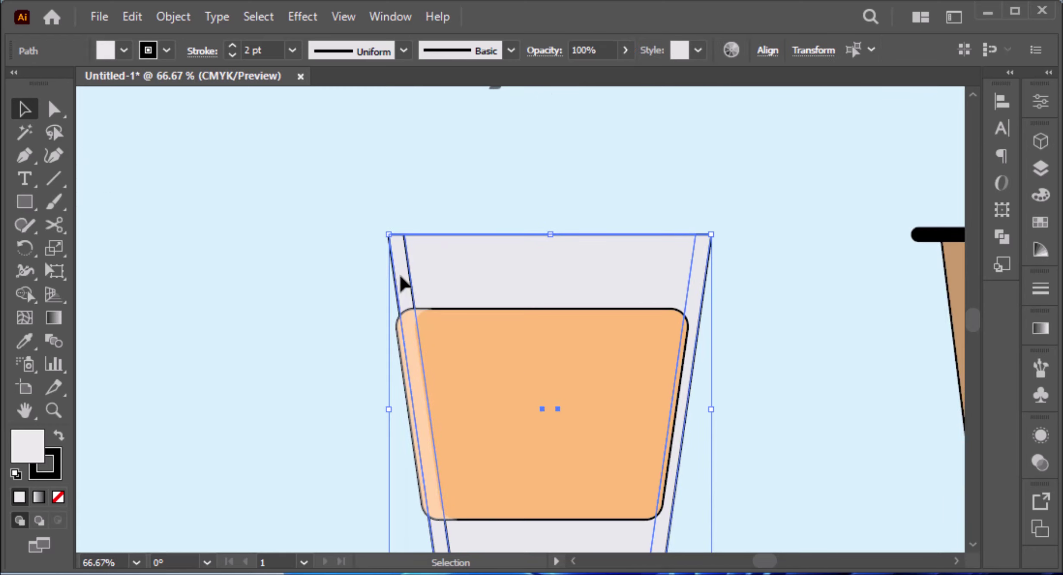
{"action": "key", "text": "shift+m"}
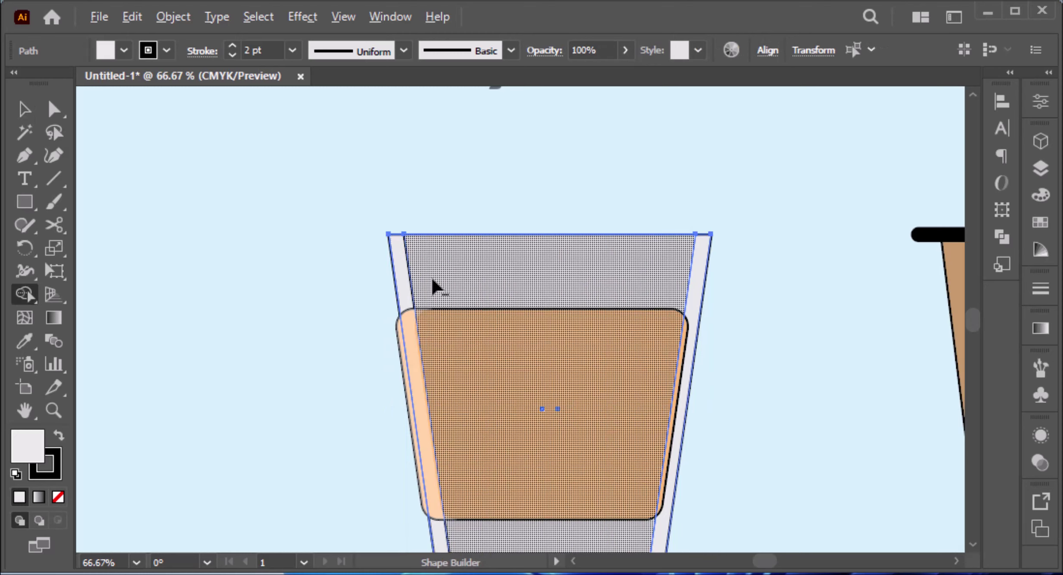
{"action": "left_click", "coordinate": [639, 268]}
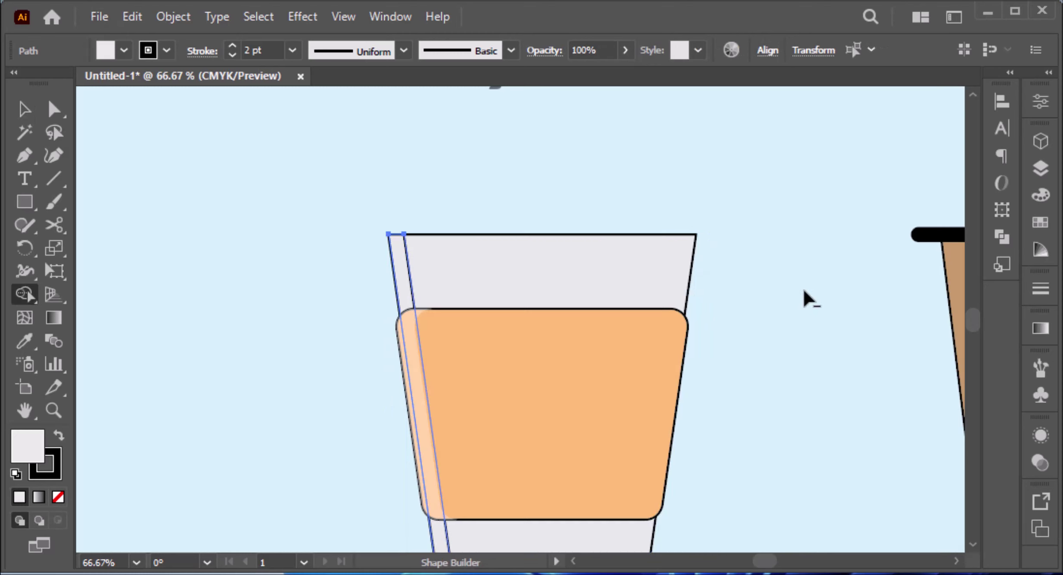
Step: Match the cup body's left strip to the sleeve's translucent white highlight with the Eyedropper, then deselect it
{"action": "key", "text": "v"}
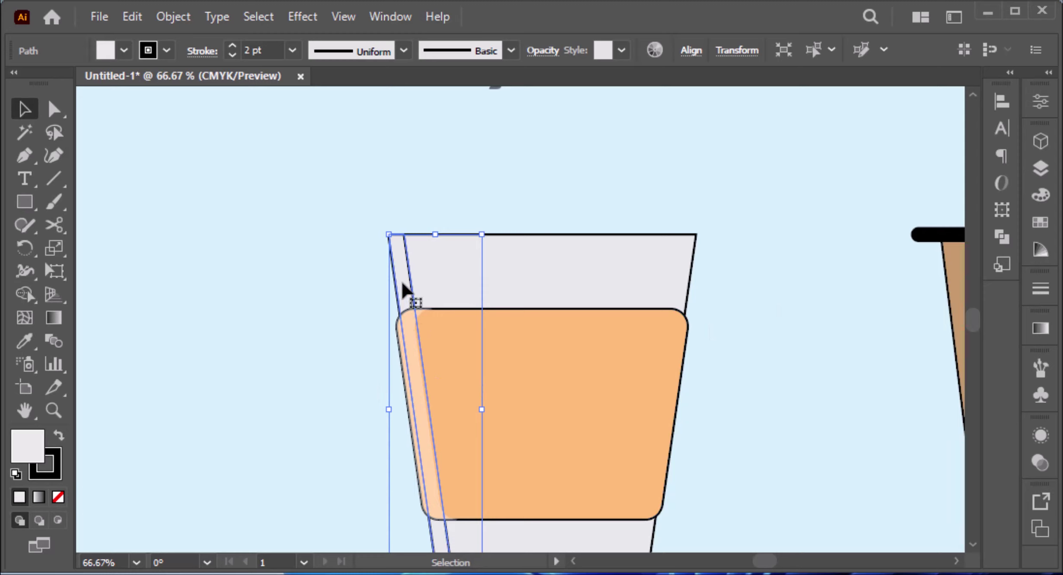
{"action": "key", "text": "i"}
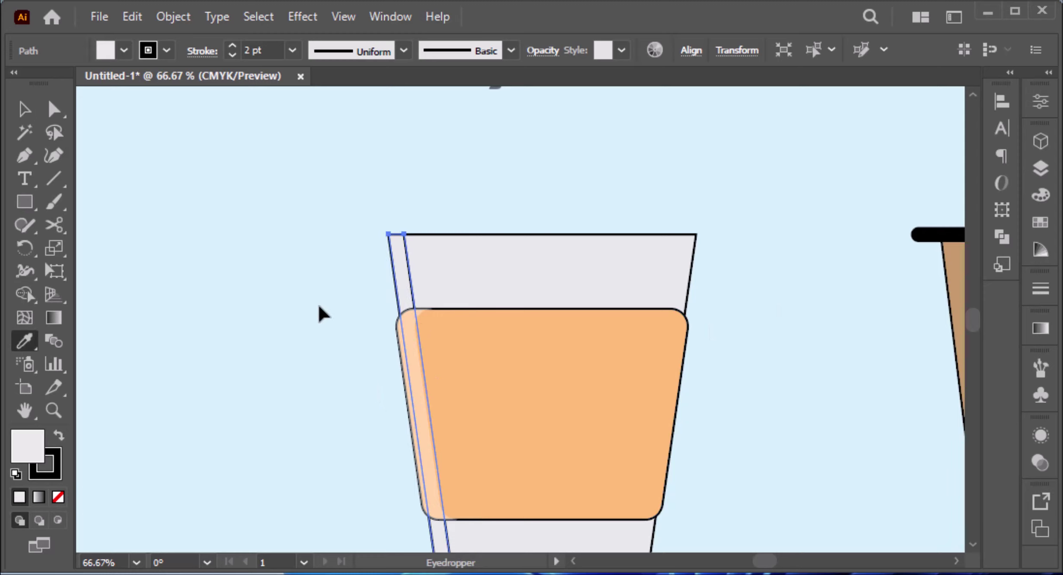
{"action": "left_click", "coordinate": [421, 420]}
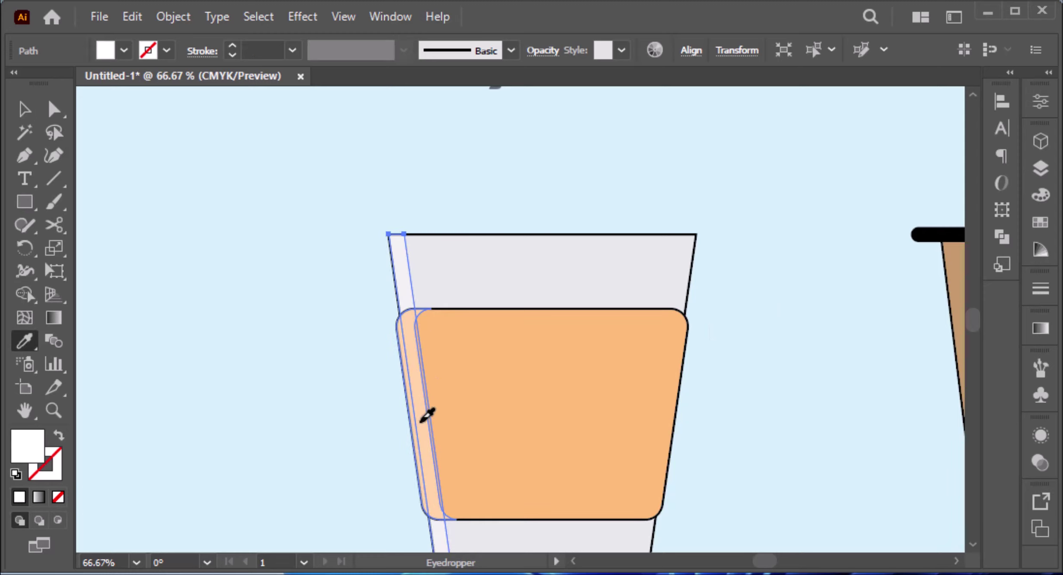
{"action": "key", "text": "ctrl+0"}
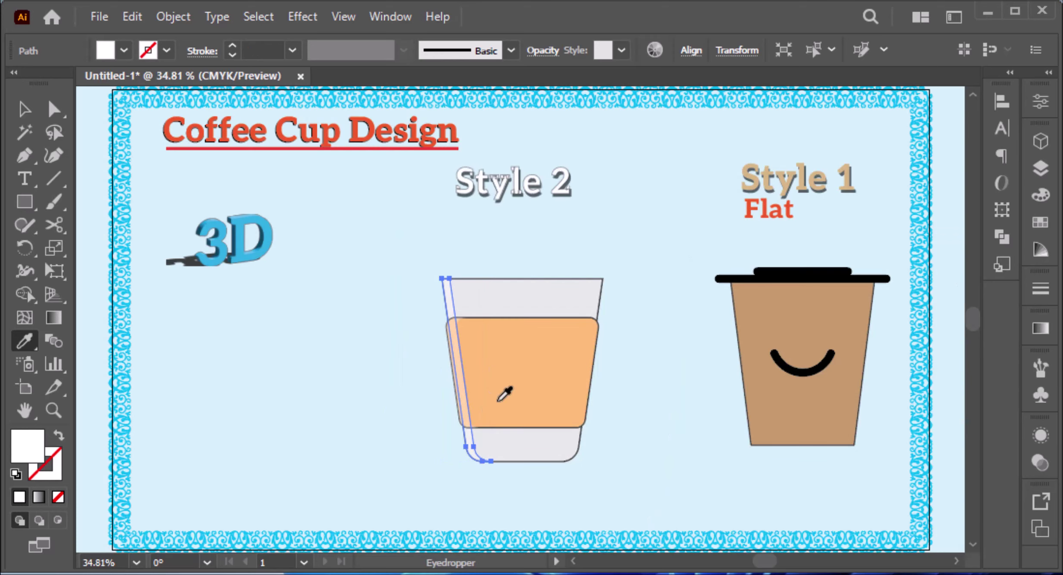
{"action": "key", "text": "v"}
{"action": "left_click", "coordinate": [613, 426]}
Step: Draw an upright white ellipse in the empty space between the two cups as the coffee bean's base
{"action": "scroll", "coordinate": [607, 429], "scroll_direction": "up", "scroll_amount": 1}
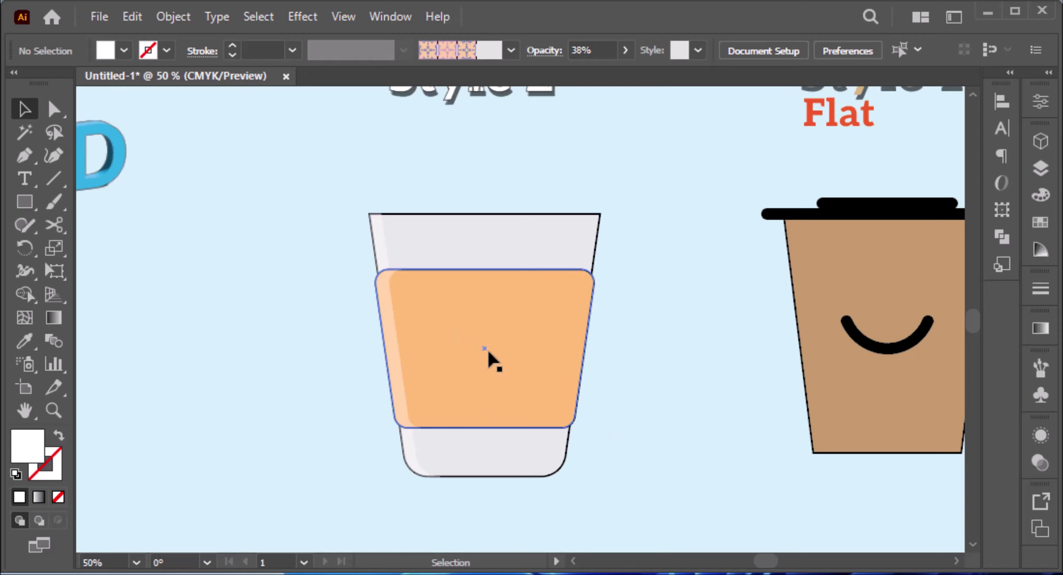
{"action": "key", "text": "l"}
{"action": "left_click_drag", "start_coordinate": [656, 303], "coordinate": [717, 391]}
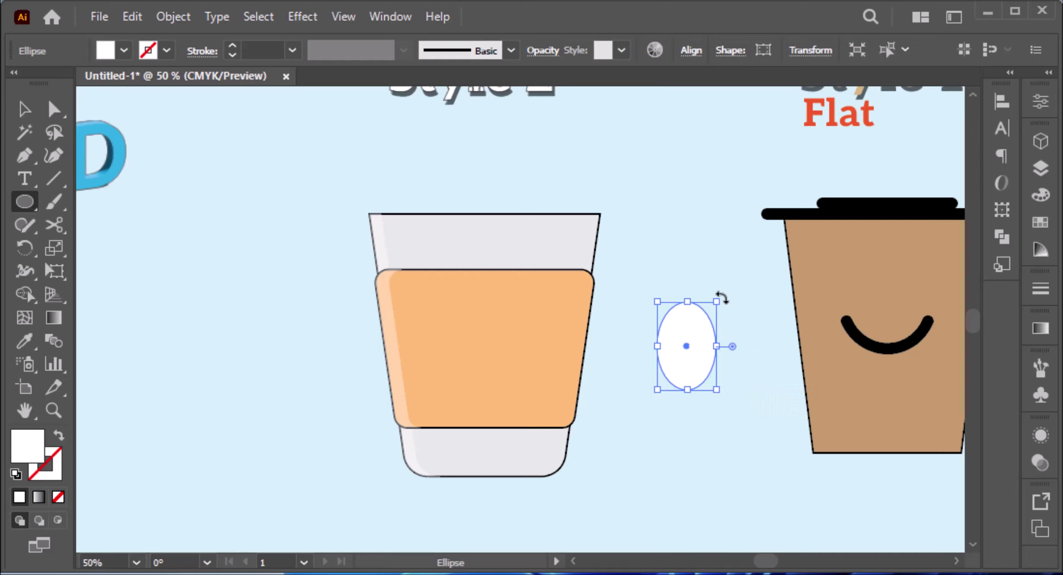
Step: Draw a vertical line through the middle of the white ellipse, extending past both ends, with an 8 pt black stroke
{"action": "key", "text": "backslash"}
{"action": "left_click_drag", "start_coordinate": [682, 236], "coordinate": [687, 433]}
{"action": "left_click", "coordinate": [232, 47]}
{"action": "left_click", "coordinate": [231, 47]}
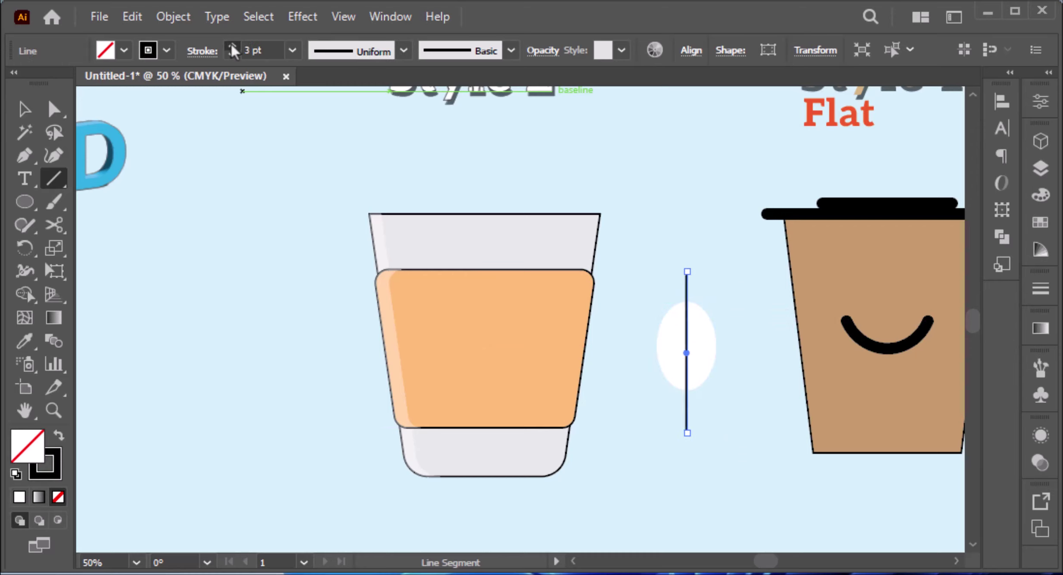
{"action": "left_click", "coordinate": [231, 46]}
{"action": "left_click", "coordinate": [231, 47]}
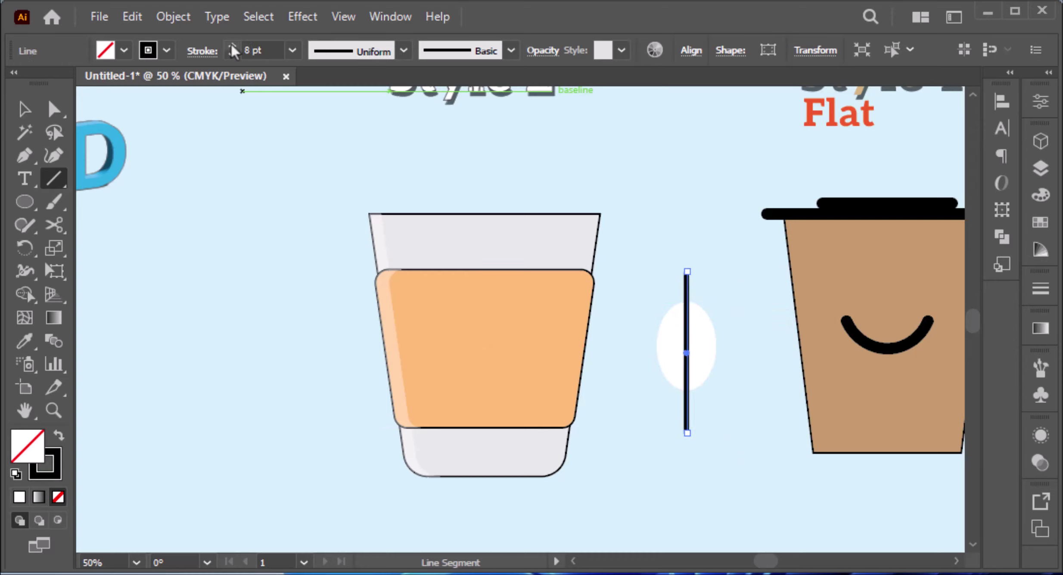
Step: Give the vertical line a width profile tapered at both ends and raise its stroke weight to 11 pt
{"action": "left_click", "coordinate": [403, 51]}
{"action": "left_click", "coordinate": [352, 122]}
{"action": "scroll", "coordinate": [733, 334], "scroll_direction": "up", "scroll_amount": 2}
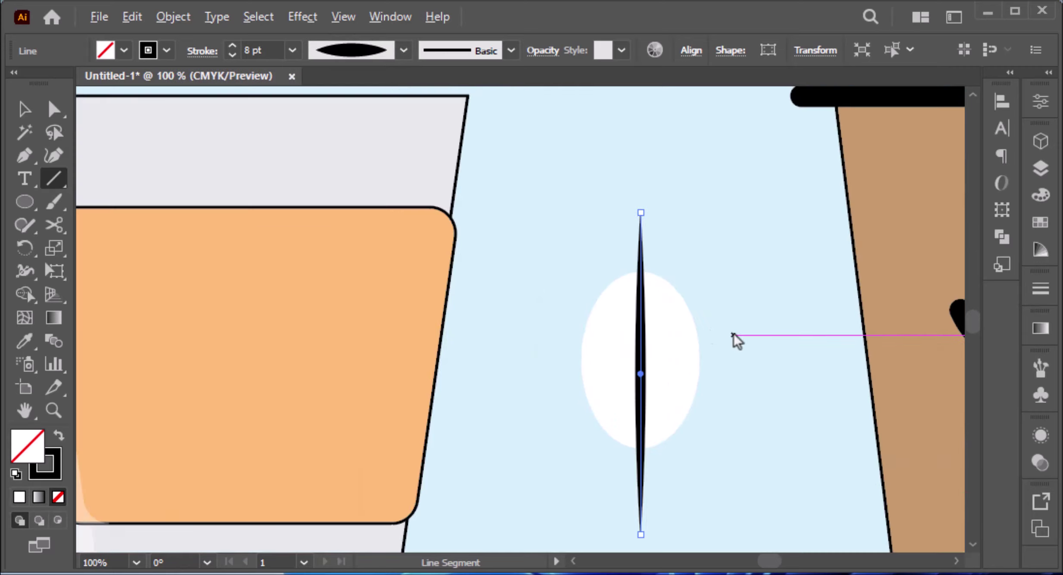
{"action": "left_click", "coordinate": [231, 46]}
{"action": "left_click", "coordinate": [232, 46]}
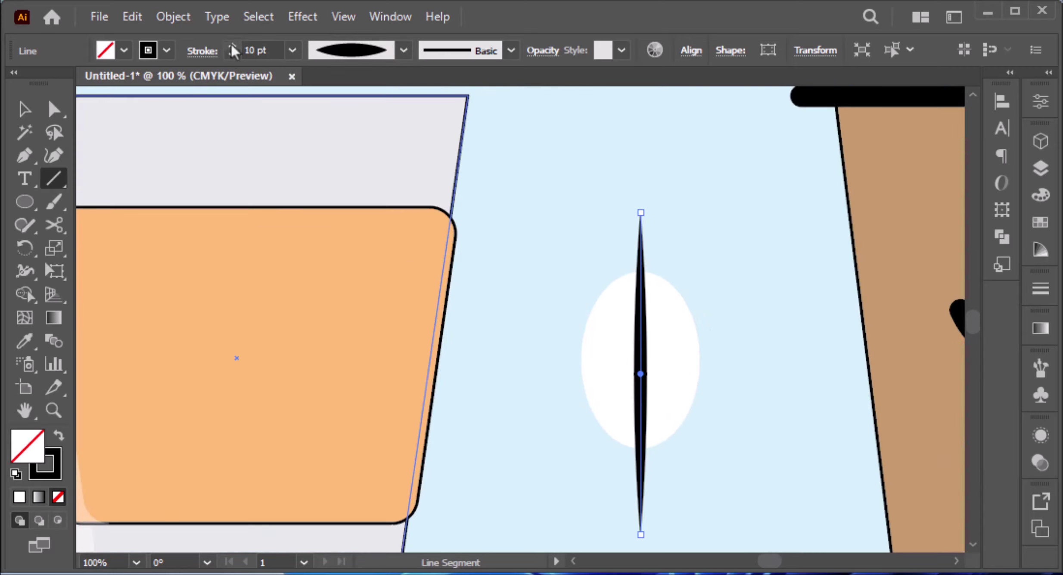
{"action": "left_click", "coordinate": [232, 46]}
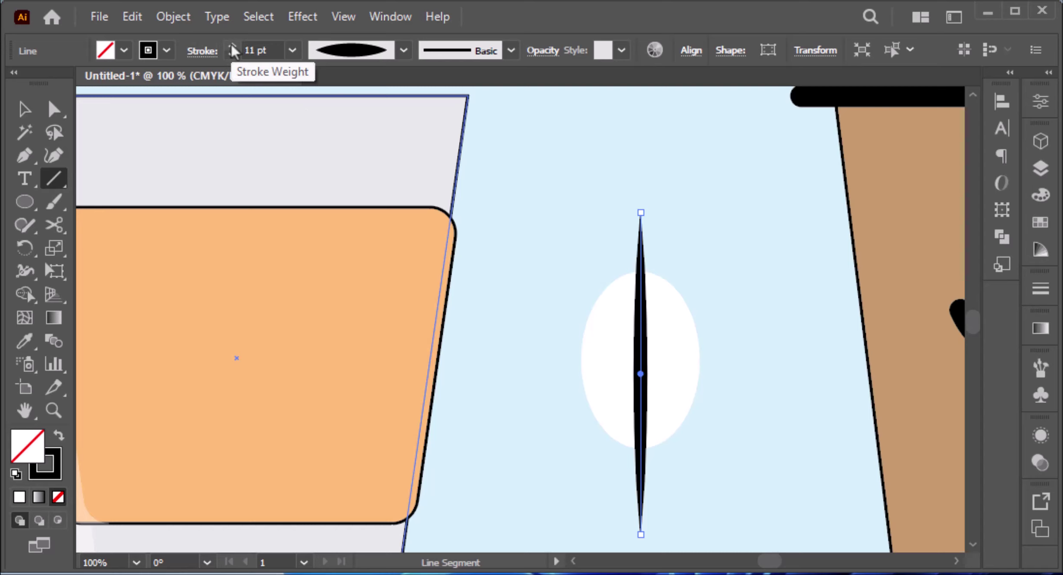
Step: Bend the tapered line into an S-curve with the Curvature tool and tilt it slightly clockwise over the ellipse
{"action": "key", "text": "shift+grave"}
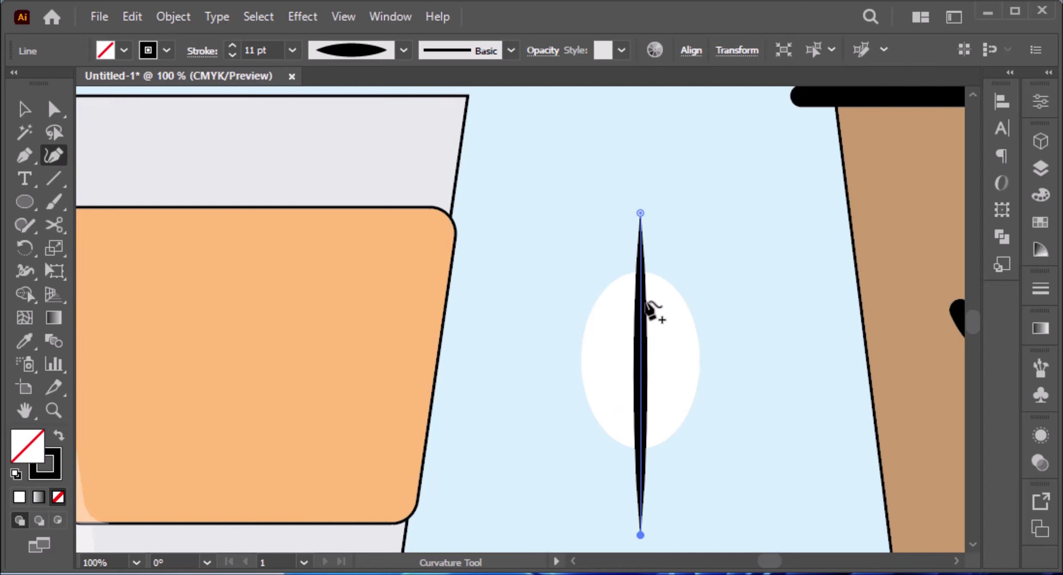
{"action": "left_click_drag", "start_coordinate": [643, 340], "coordinate": [656, 398]}
{"action": "left_click_drag", "start_coordinate": [663, 354], "coordinate": [630, 349]}
{"action": "key", "text": "v"}
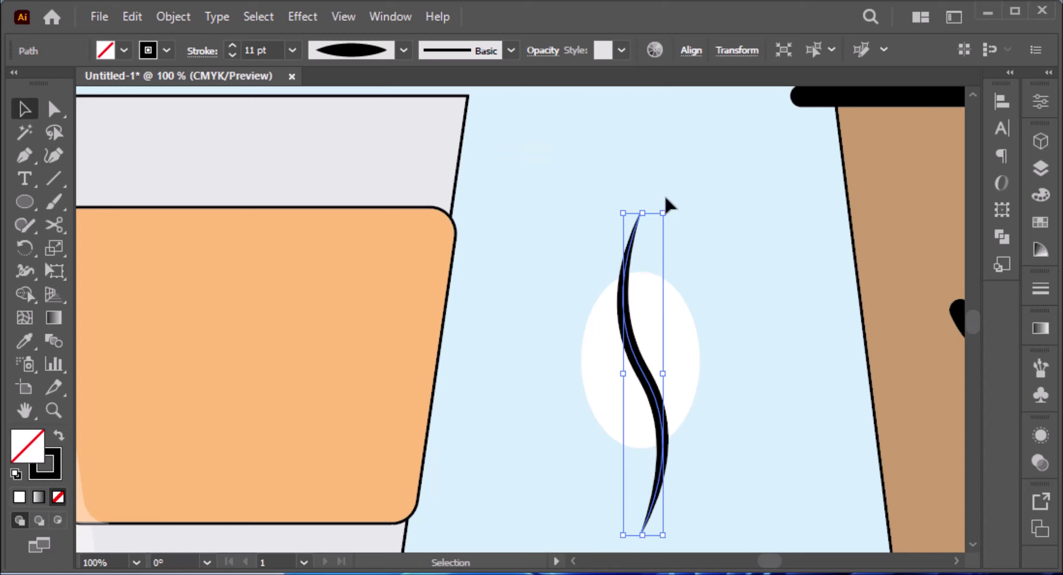
{"action": "left_click_drag", "start_coordinate": [674, 208], "coordinate": [694, 242]}
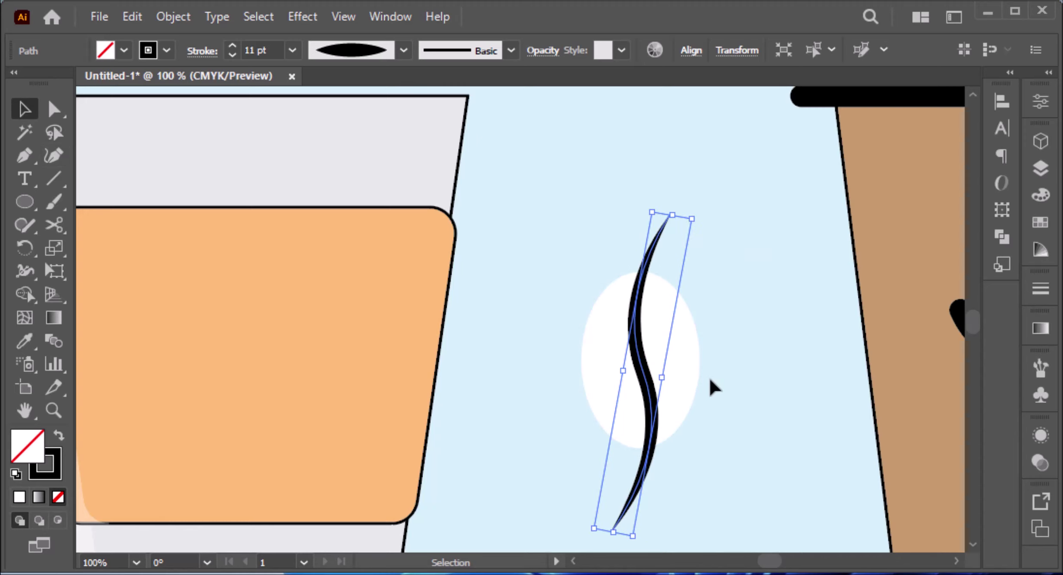
{"action": "left_click", "coordinate": [712, 386]}
Step: Expand the S-curve's appearance and subtract it from the white ellipse with Pathfinder Minus Front to split the coffee bean
{"action": "left_click", "coordinate": [650, 288]}
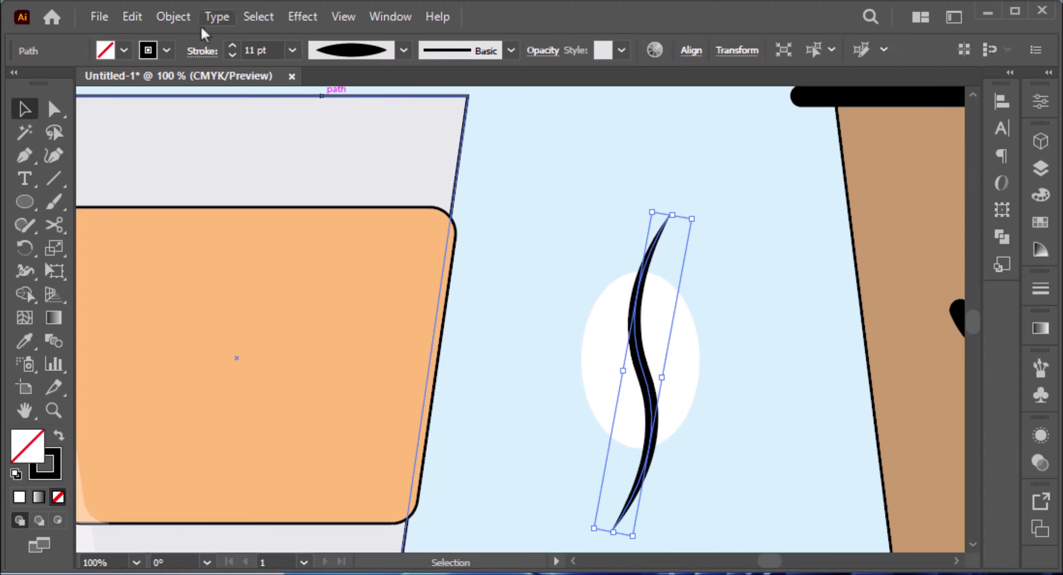
{"action": "left_click", "coordinate": [173, 17]}
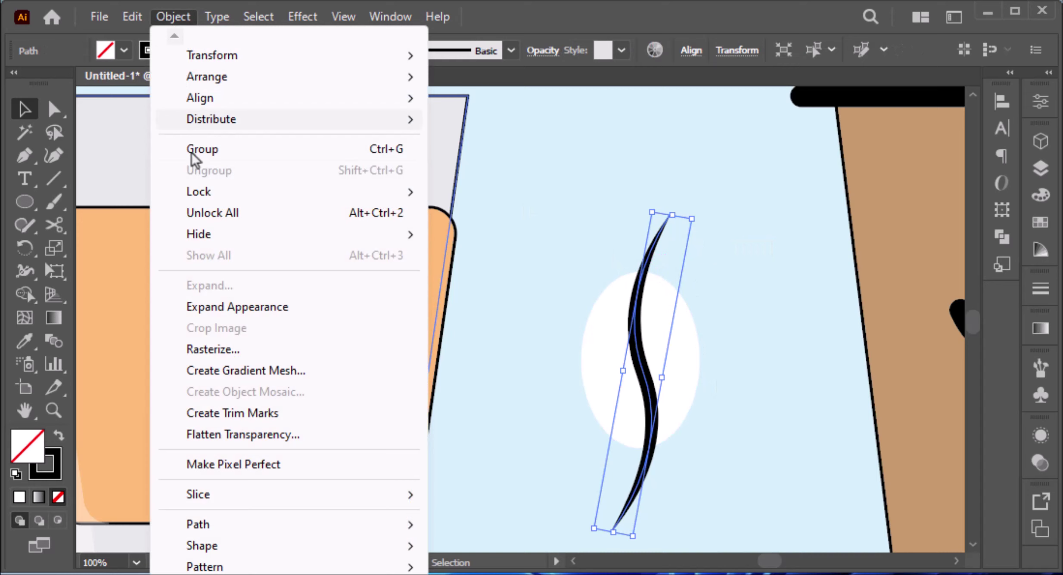
{"action": "left_click", "coordinate": [220, 306]}
{"action": "left_click", "coordinate": [698, 360], "text": "shift"}
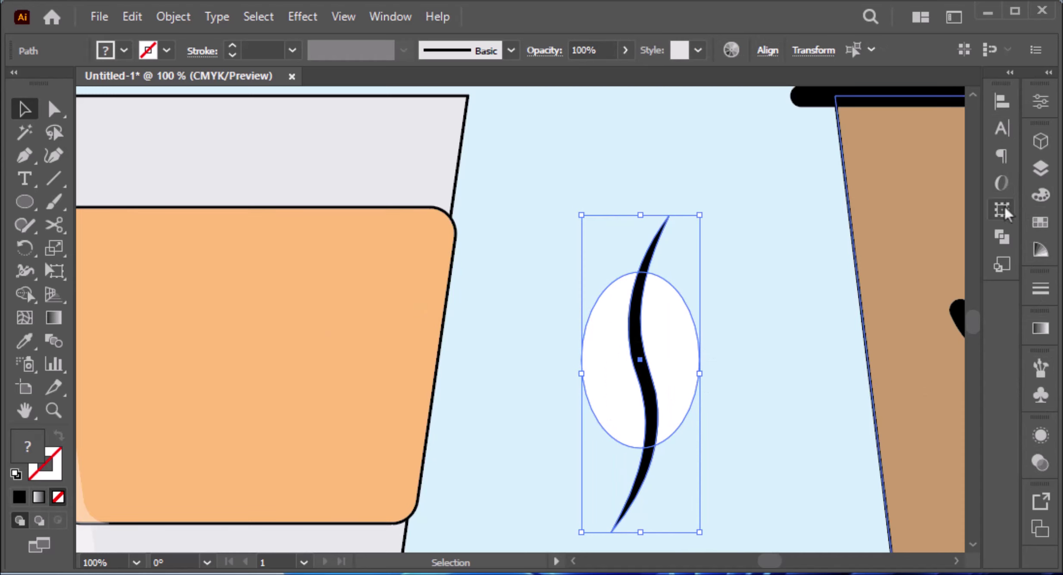
{"action": "left_click", "coordinate": [1003, 239]}
{"action": "left_click", "coordinate": [811, 135]}
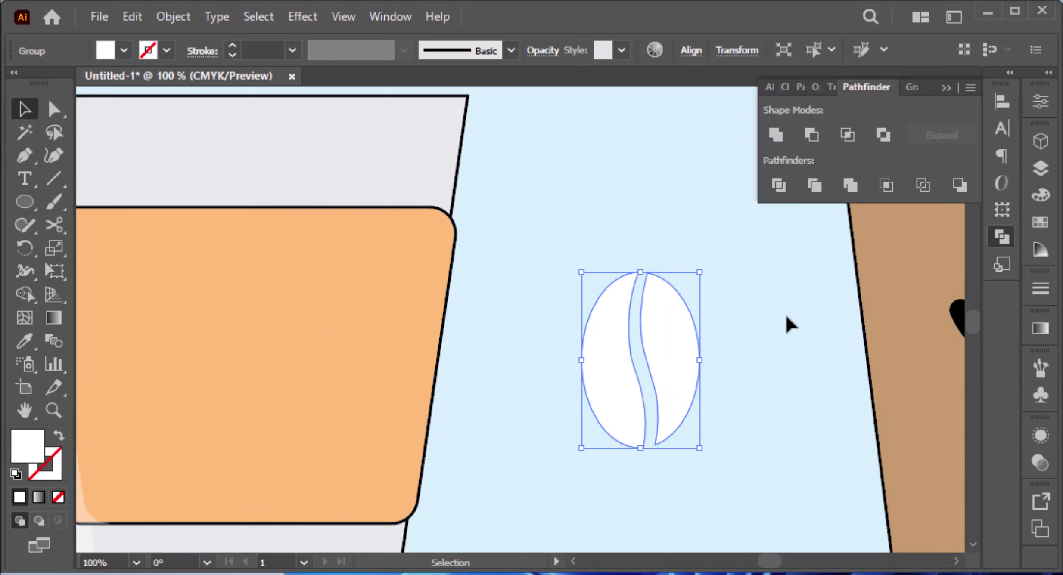
{"action": "left_click", "coordinate": [719, 336]}
Step: Select the split coffee bean and fill it with a dark brown swatch
{"action": "left_click", "coordinate": [680, 340]}
{"action": "left_click", "coordinate": [124, 51]}
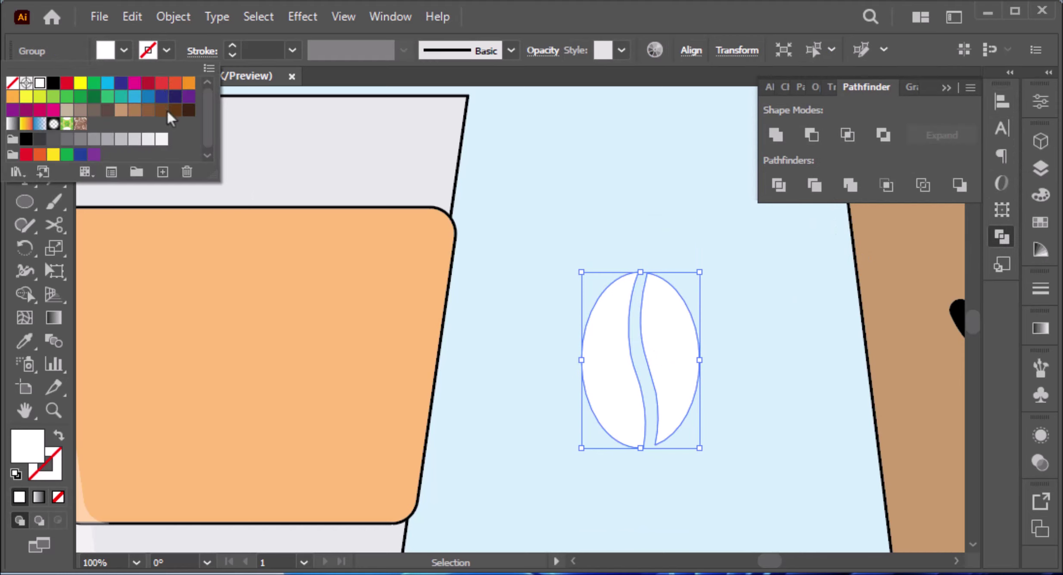
{"action": "left_click", "coordinate": [168, 113]}
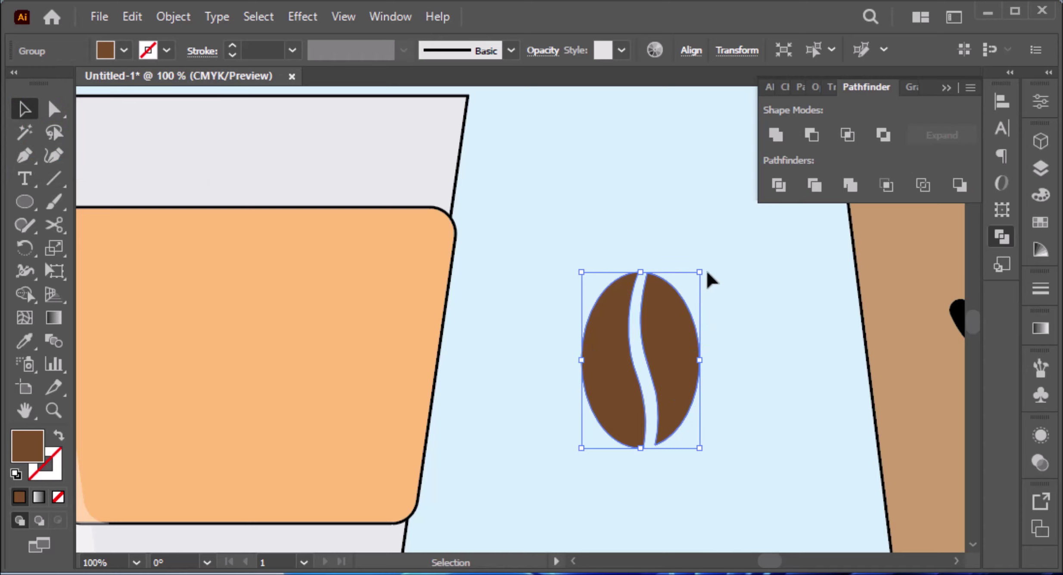
Step: Rotate the brown coffee bean about 45° clockwise and place it on the Style 2 cup's peach sleeve
{"action": "left_click_drag", "start_coordinate": [707, 280], "coordinate": [719, 334]}
{"action": "left_click_drag", "start_coordinate": [597, 353], "coordinate": [238, 345]}
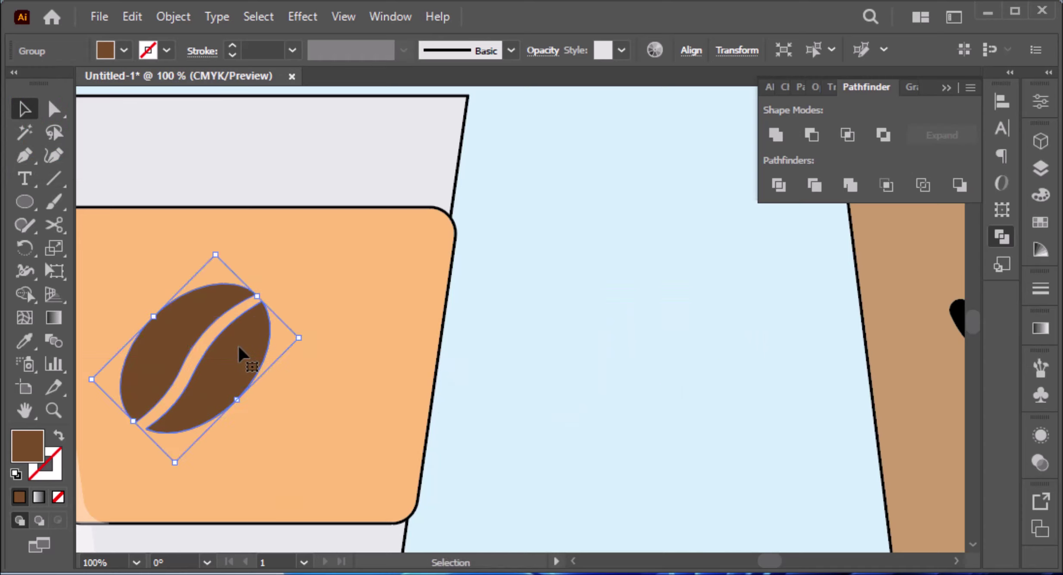
{"action": "key", "text": "ctrl+0"}
{"action": "key", "text": "ctrl+plus"}
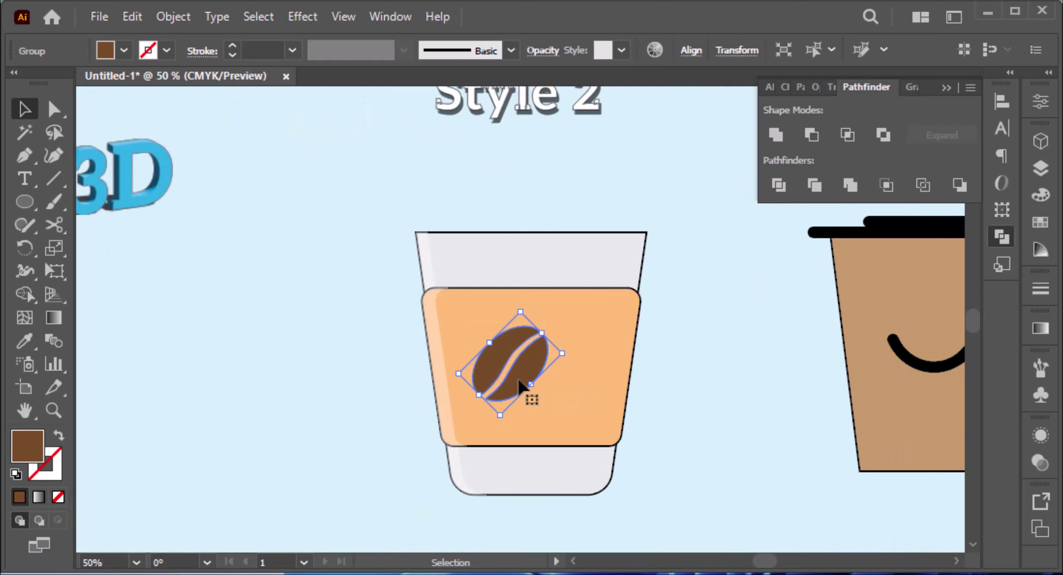
Step: Shrink the brown coffee bean slightly and center it on the Style 2 cup's peach sleeve
{"action": "left_click_drag", "start_coordinate": [522, 387], "coordinate": [539, 381]}
{"action": "key", "text": "ctrl+plus"}
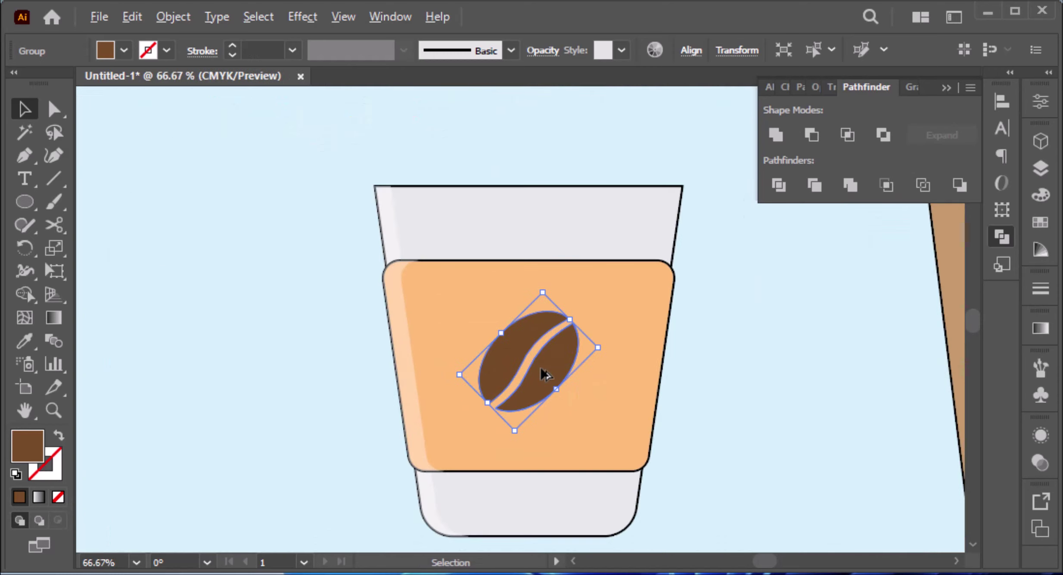
{"action": "left_click_drag", "start_coordinate": [543, 293], "coordinate": [541, 300]}
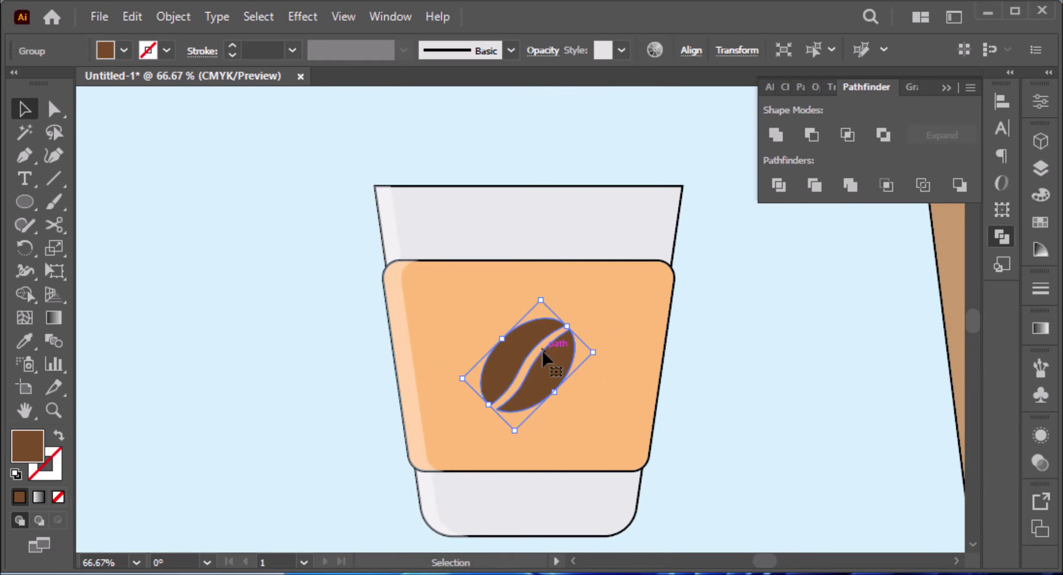
{"action": "left_click_drag", "start_coordinate": [541, 357], "coordinate": [542, 353]}
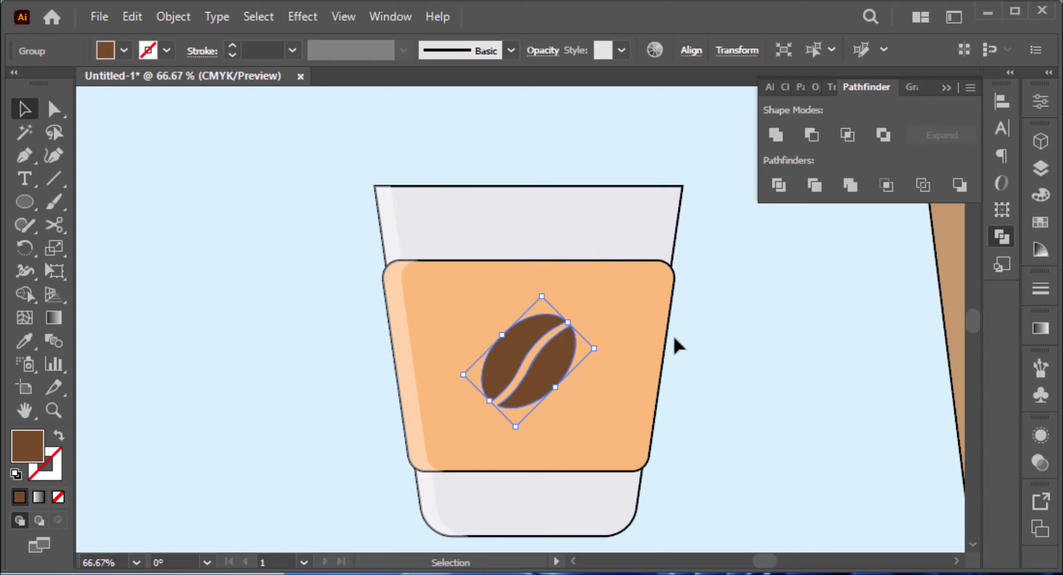
Step: Draw a closed shadow shape with the Pen tool, curving from the cup's upper-left rim down to its base and enclosing the right side
{"action": "key", "text": "p"}
{"action": "left_click", "coordinate": [349, 200]}
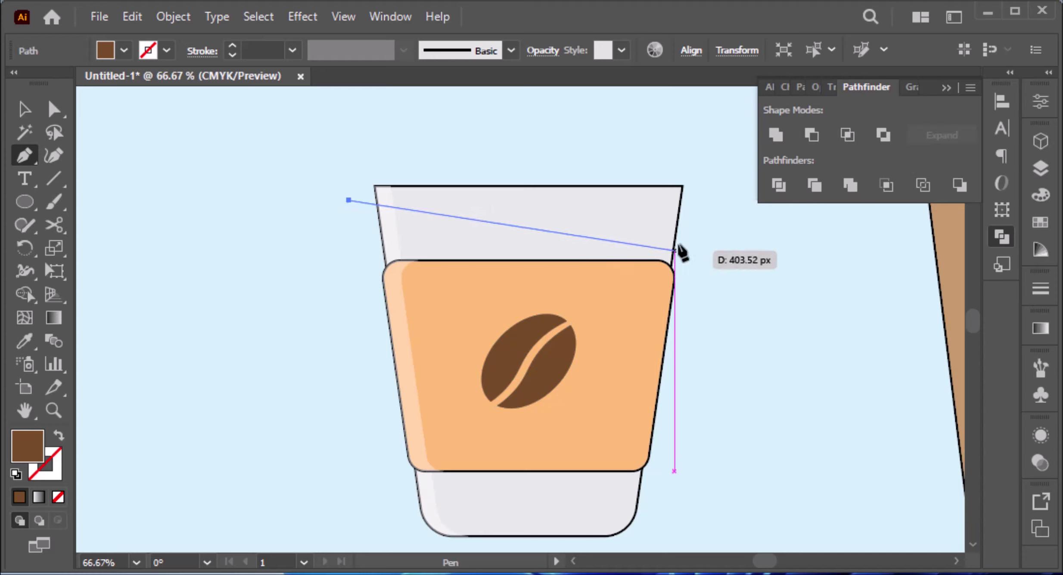
{"action": "scroll", "coordinate": [624, 233], "scroll_direction": "down", "scroll_amount": 1}
{"action": "left_click_drag", "start_coordinate": [595, 262], "coordinate": [468, 526]}
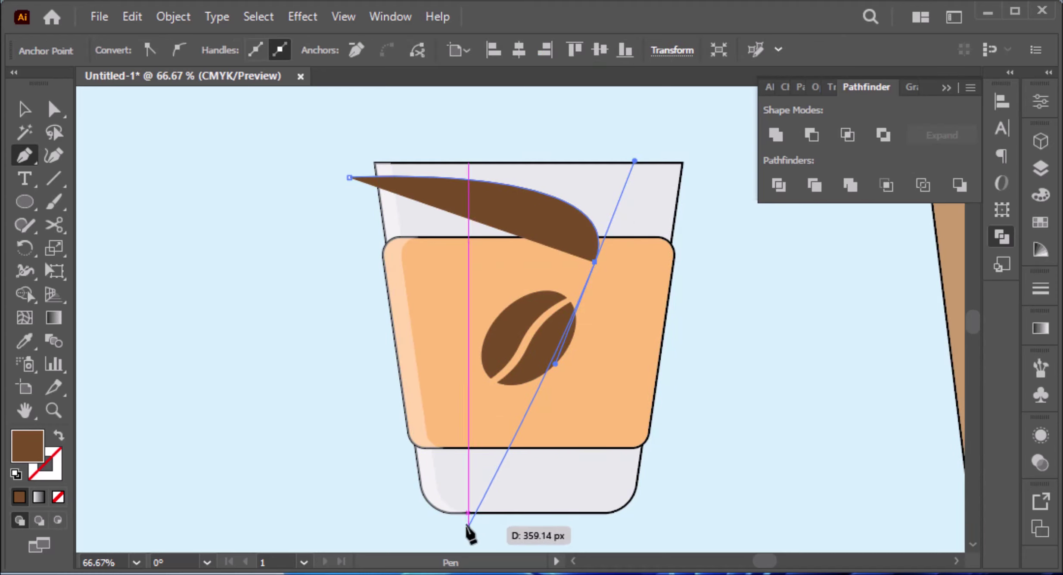
{"action": "left_click", "coordinate": [468, 526]}
{"action": "left_click_drag", "start_coordinate": [687, 519], "coordinate": [721, 472]}
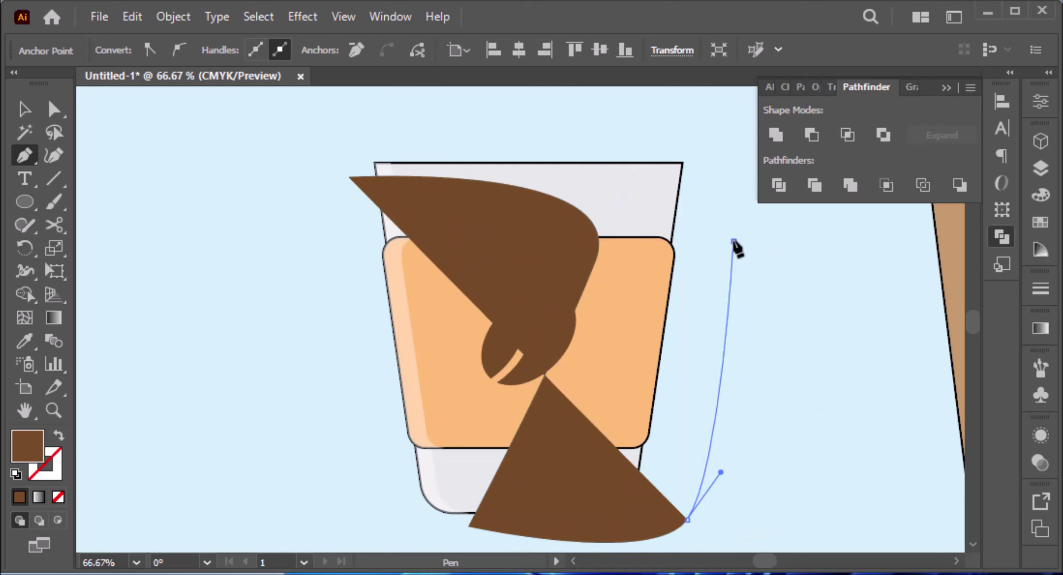
{"action": "left_click", "coordinate": [733, 241]}
{"action": "left_click", "coordinate": [709, 139]}
{"action": "left_click", "coordinate": [376, 121]}
{"action": "left_click", "coordinate": [338, 139]}
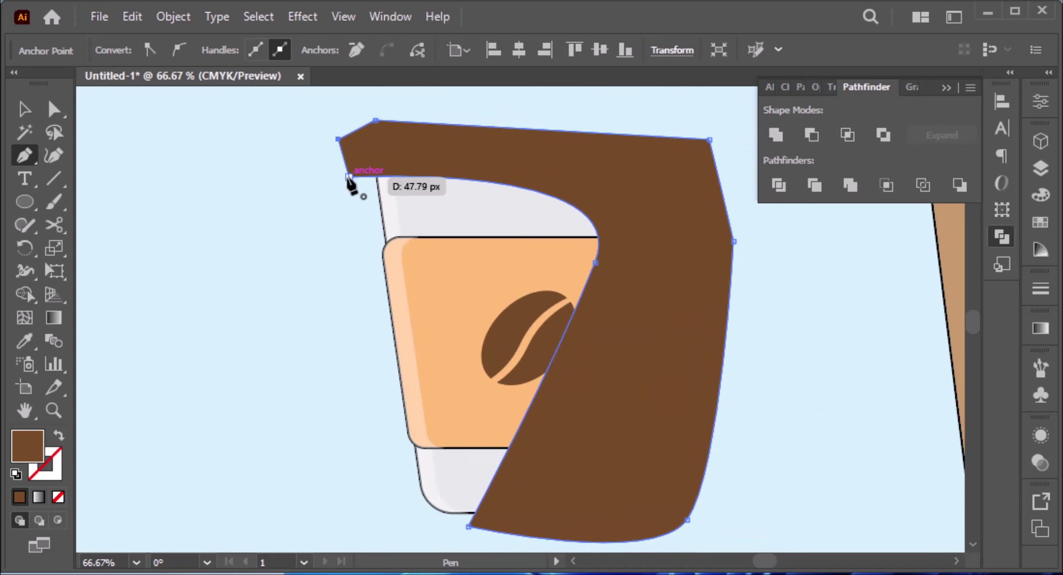
{"action": "left_click", "coordinate": [347, 177]}
Step: Trim the parts of the brown shadow shape outside the cup body using the Shape Builder tool
{"action": "key", "text": "v"}
{"action": "left_click", "coordinate": [309, 249]}
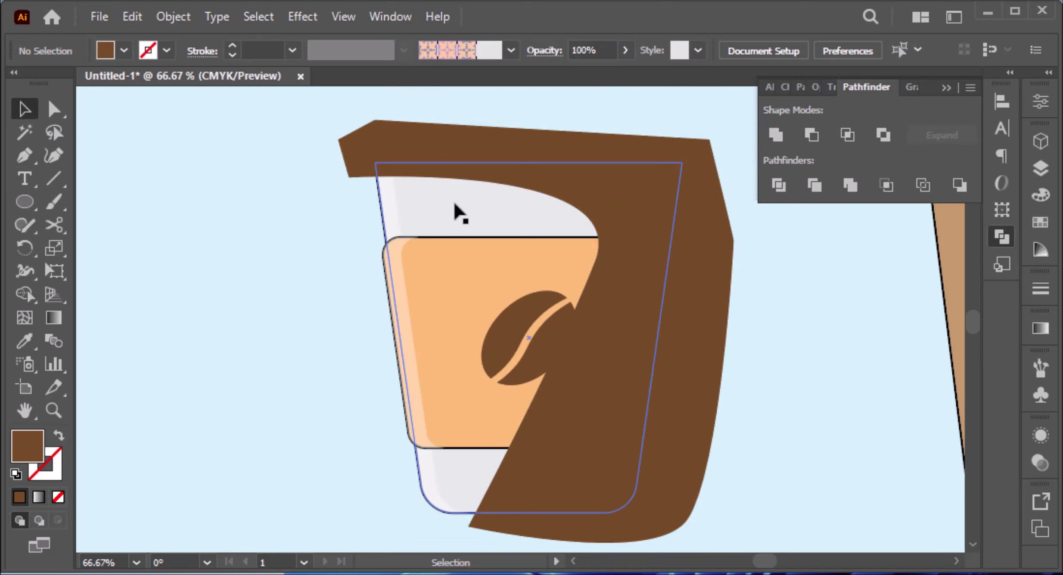
{"action": "left_click", "coordinate": [523, 161]}
{"action": "left_click", "coordinate": [525, 158], "text": "shift"}
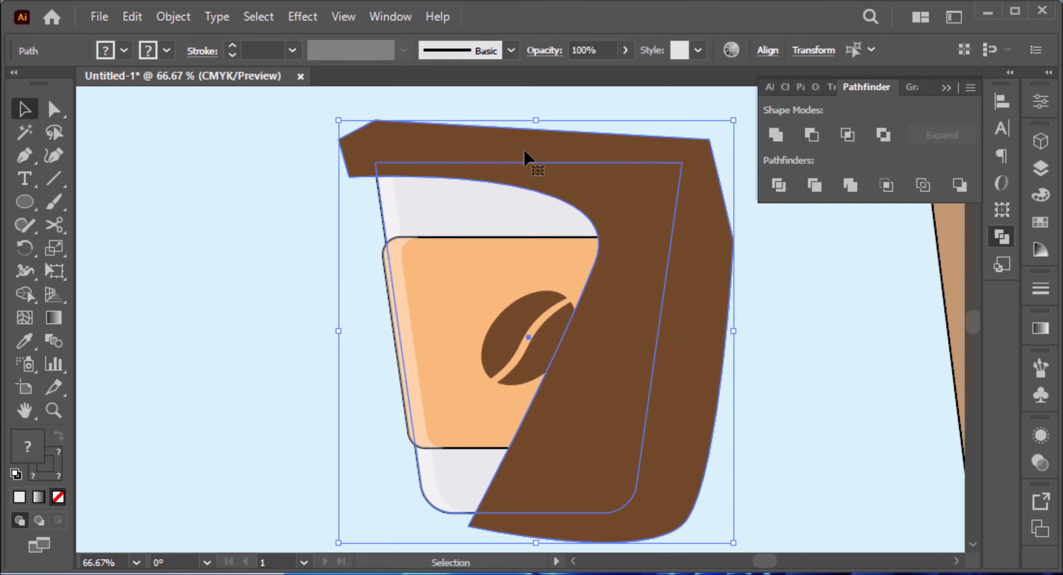
{"action": "key", "text": "shift+m"}
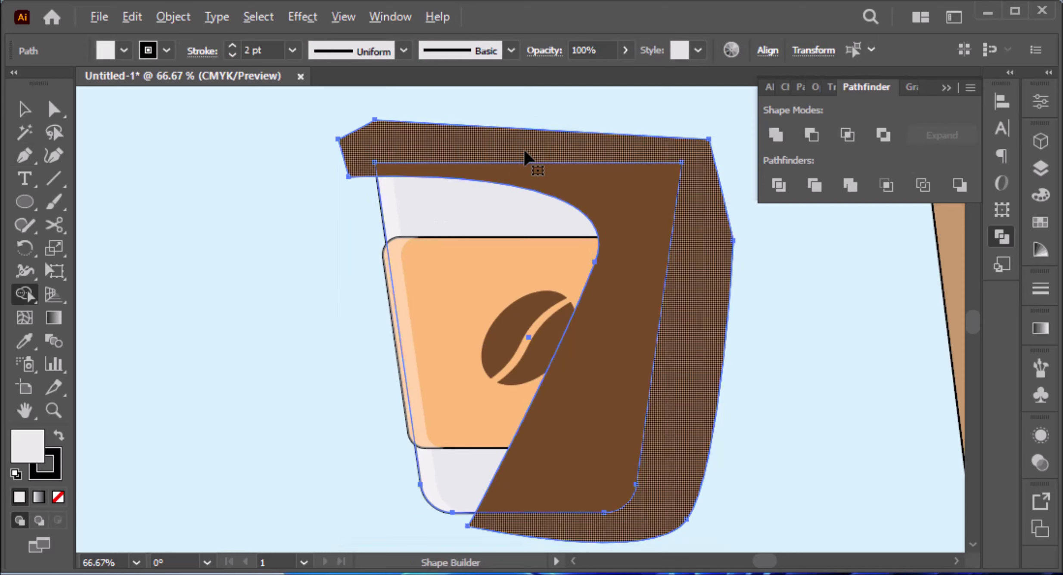
{"action": "left_click", "coordinate": [720, 304], "text": "alt"}
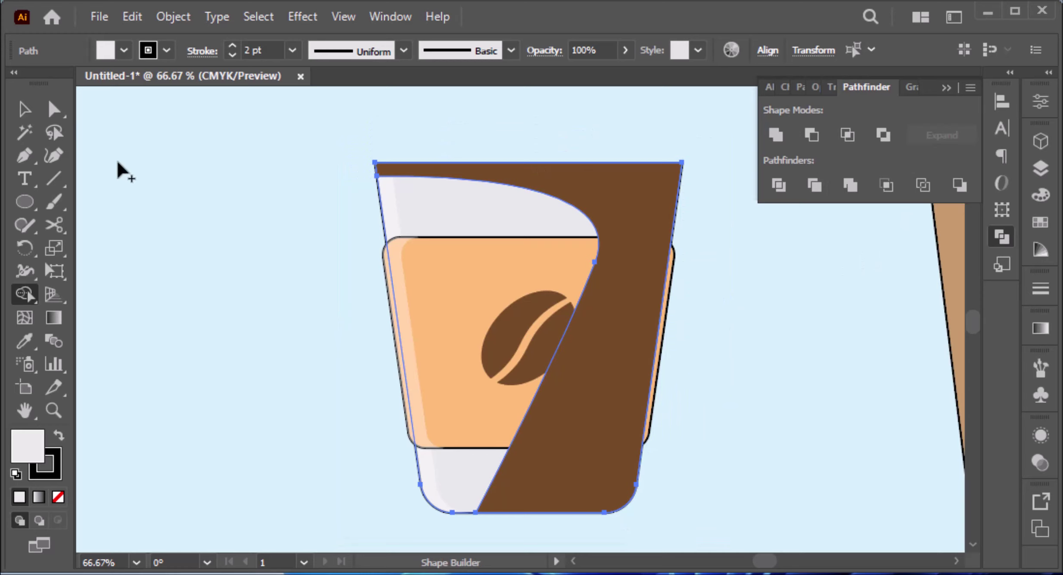
{"action": "key", "text": "v"}
Step: Fill the trimmed shadow shape with black and lower its opacity to 42%
{"action": "left_click_drag", "start_coordinate": [347, 147], "coordinate": [435, 172]}
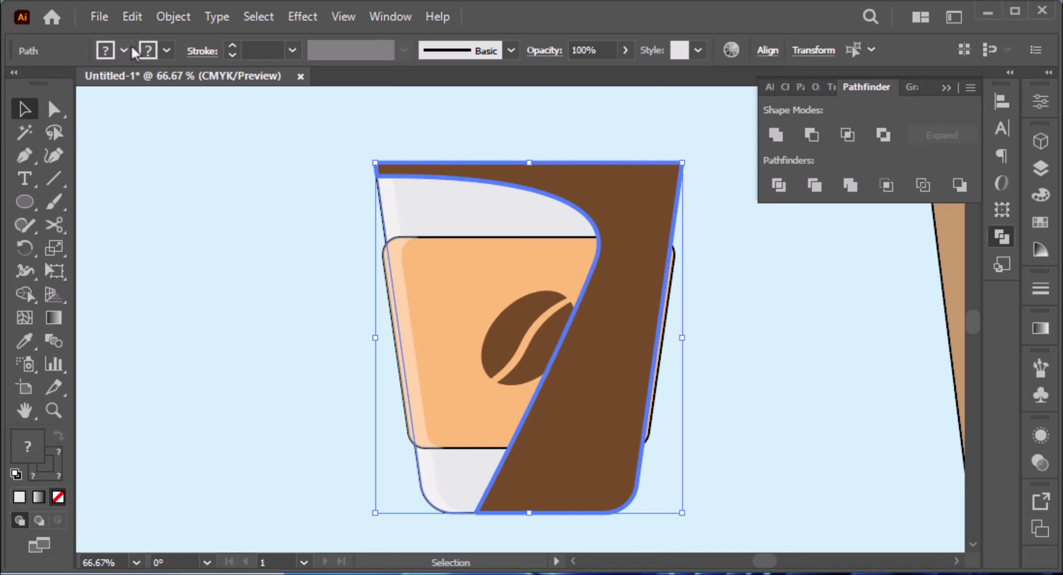
{"action": "left_click", "coordinate": [448, 160]}
{"action": "left_click", "coordinate": [600, 196]}
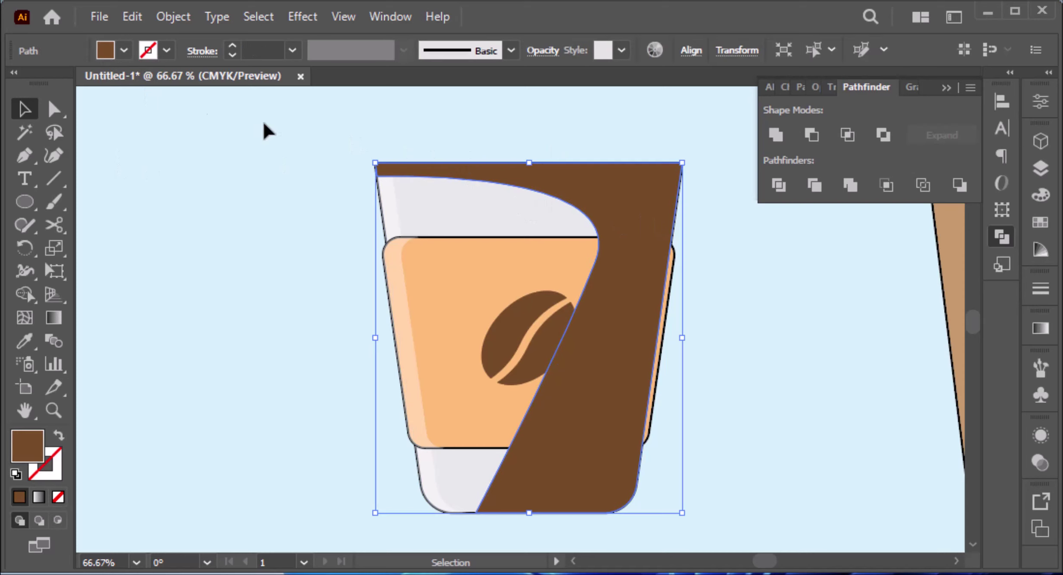
{"action": "left_click", "coordinate": [123, 52]}
{"action": "left_click", "coordinate": [58, 82]}
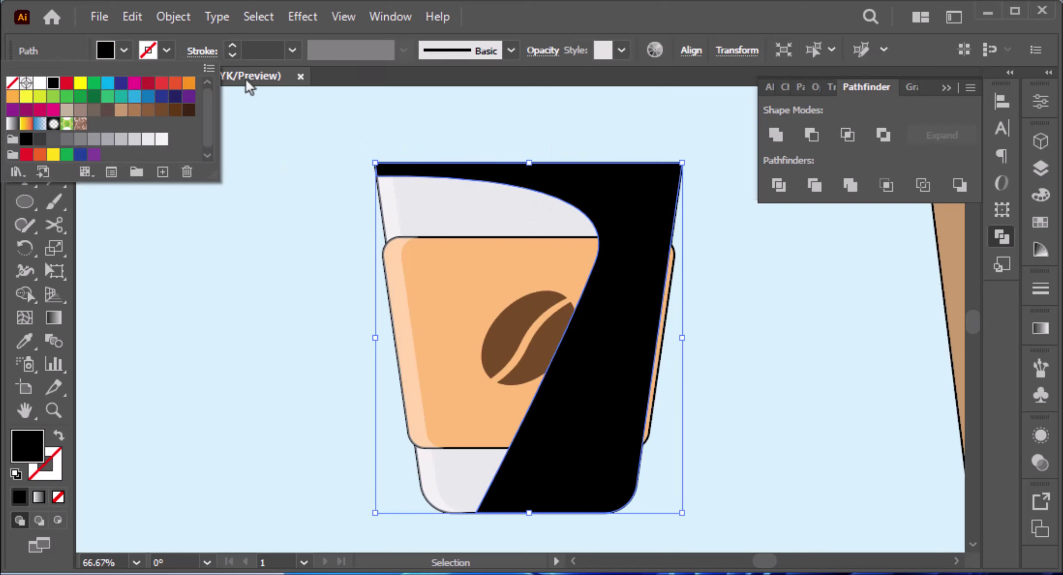
{"action": "left_click", "coordinate": [1039, 463]}
{"action": "left_click", "coordinate": [1039, 463]}
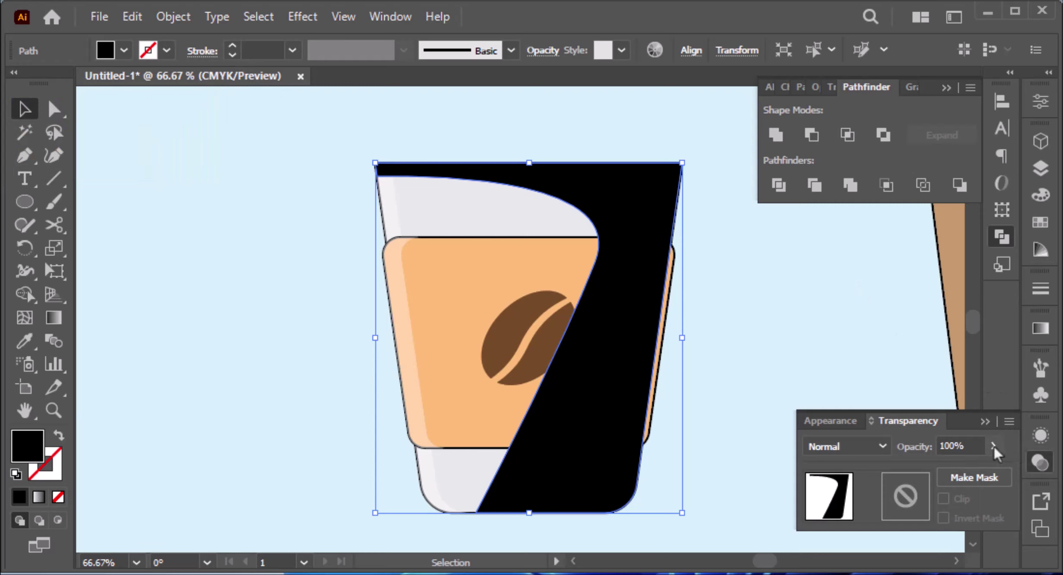
{"action": "left_click_drag", "start_coordinate": [993, 448], "coordinate": [956, 472]}
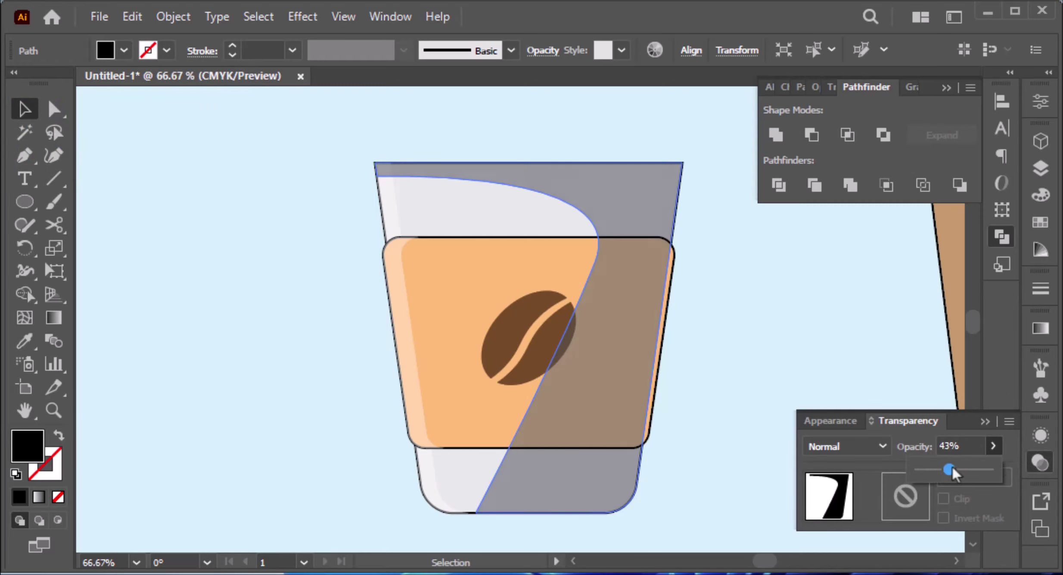
{"action": "left_click", "coordinate": [521, 304]}
{"action": "left_click", "coordinate": [807, 355]}
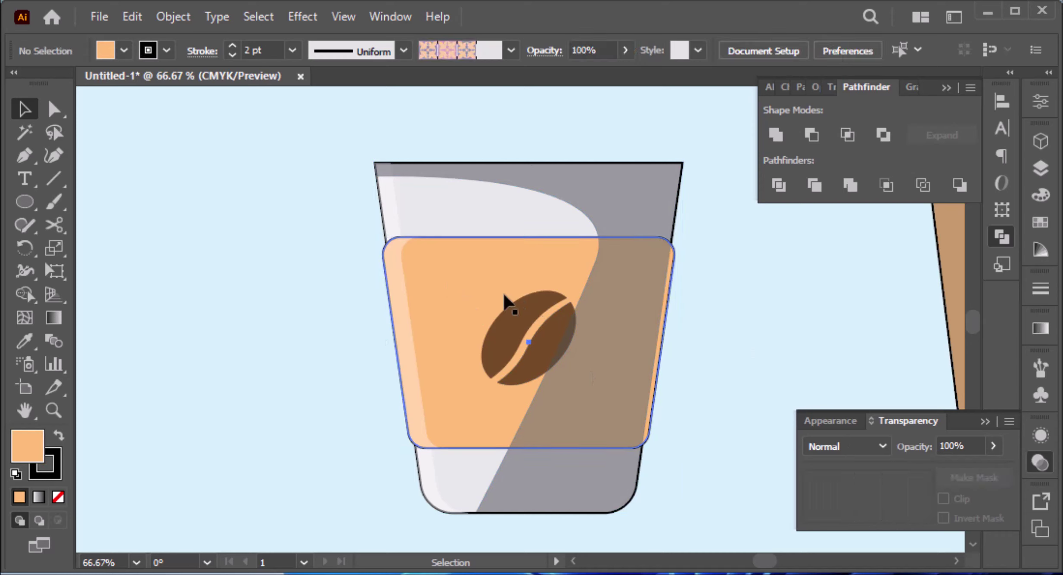
Step: Duplicate the peach sleeve in place, nudge the copy slightly left, and select it together with the original
{"action": "left_click", "coordinate": [505, 297]}
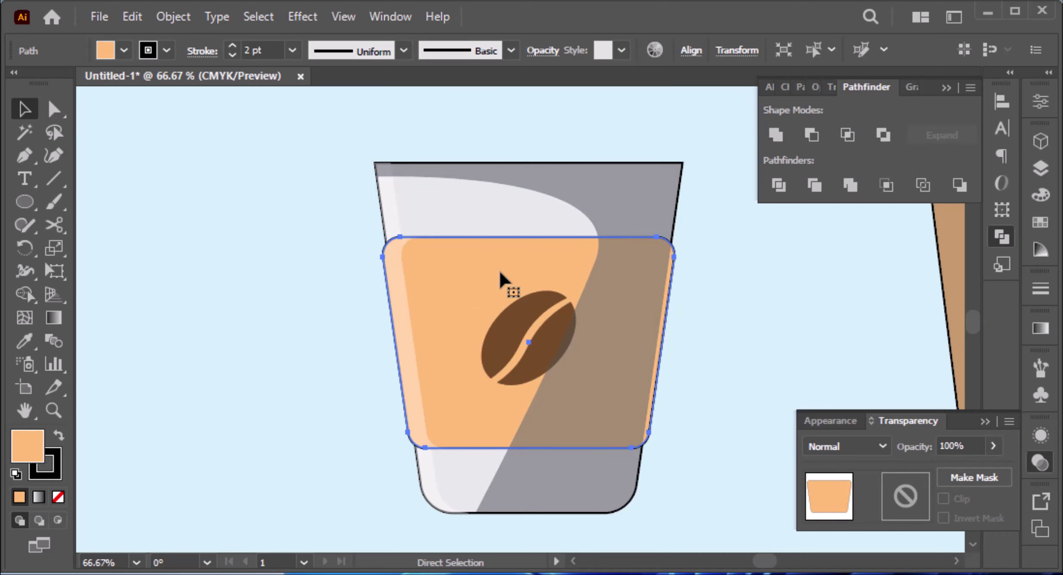
{"action": "key", "text": "v"}
{"action": "key", "text": "Left"}
{"action": "key", "text": "Left"}
{"action": "key", "text": "Left"}
{"action": "key", "text": "Left"}
{"action": "key", "text": "Left"}
{"action": "key", "text": "Left"}
{"action": "key", "text": "Left"}
{"action": "key", "text": "Left"}
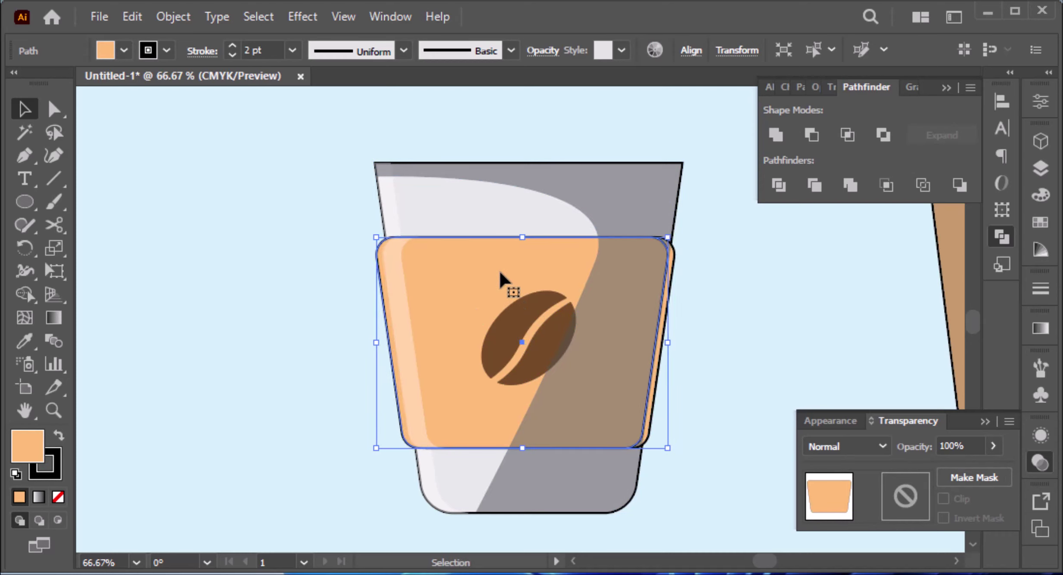
{"action": "key", "text": "ctrl+plus"}
{"action": "key", "text": "ctrl+plus"}
{"action": "key", "text": "ctrl+plus"}
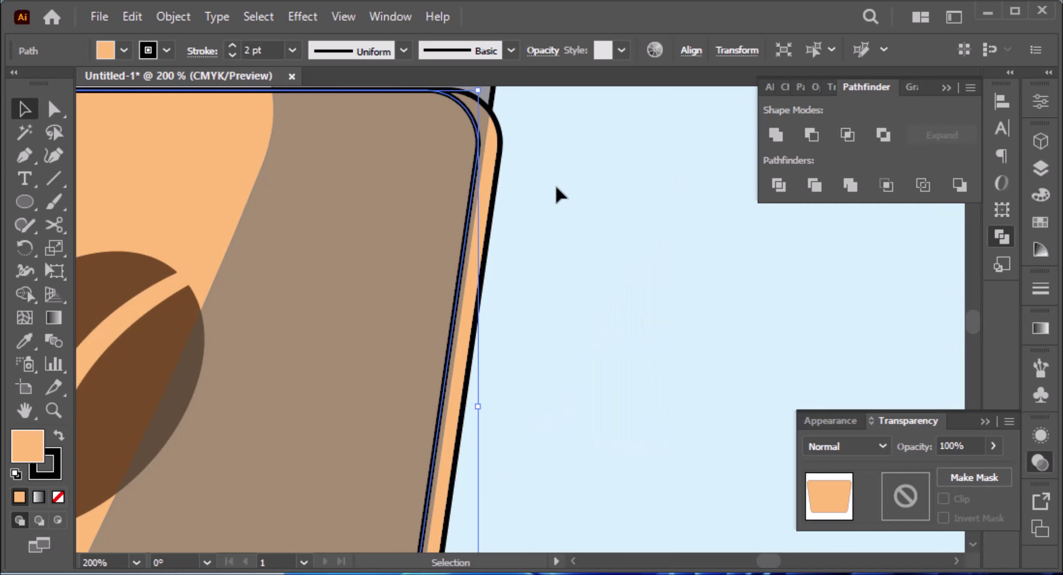
{"action": "key", "text": "Right"}
{"action": "key", "text": "Right"}
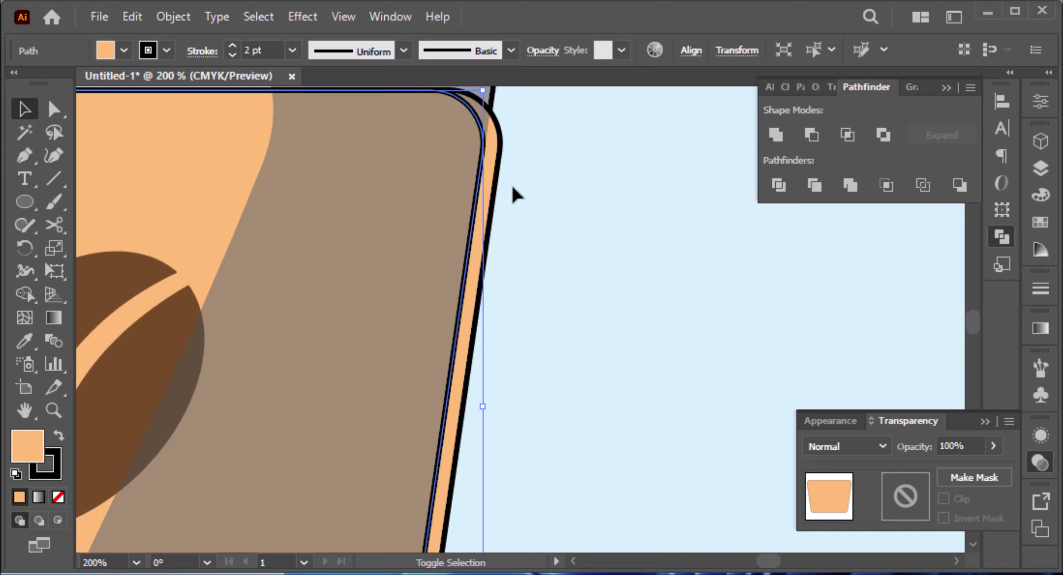
{"action": "key", "text": "Right"}
{"action": "key", "text": "Right"}
{"action": "key", "text": "Right"}
{"action": "key", "text": "Right"}
{"action": "key", "text": "Right"}
{"action": "key", "text": "Right"}
{"action": "key", "text": "Right"}
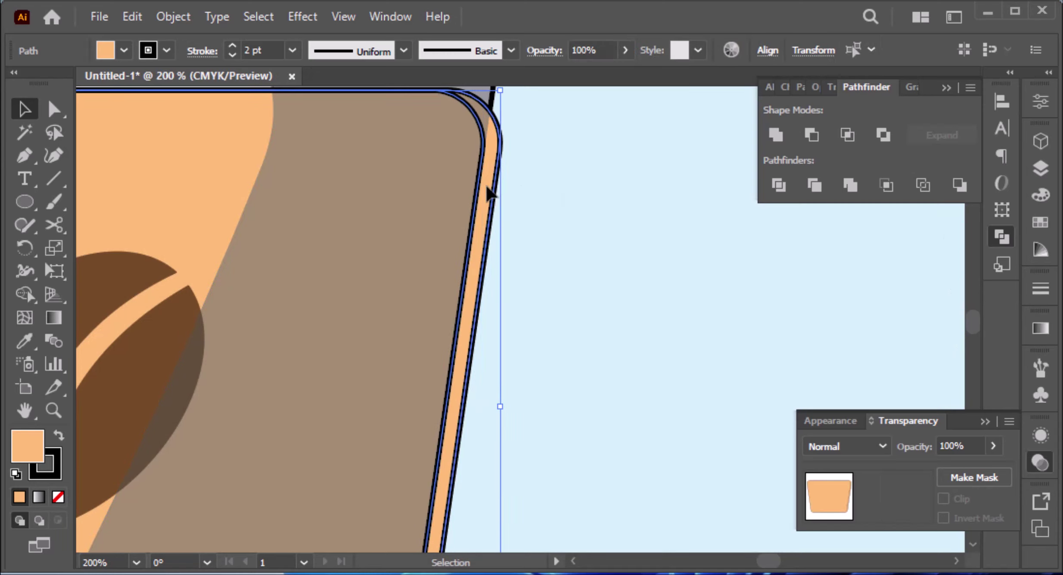
Step: Remove the overlapping sleeve areas with the Shape Builder tool, keeping only a thin strip along the sleeve's right edge
{"action": "key", "text": "shift+m"}
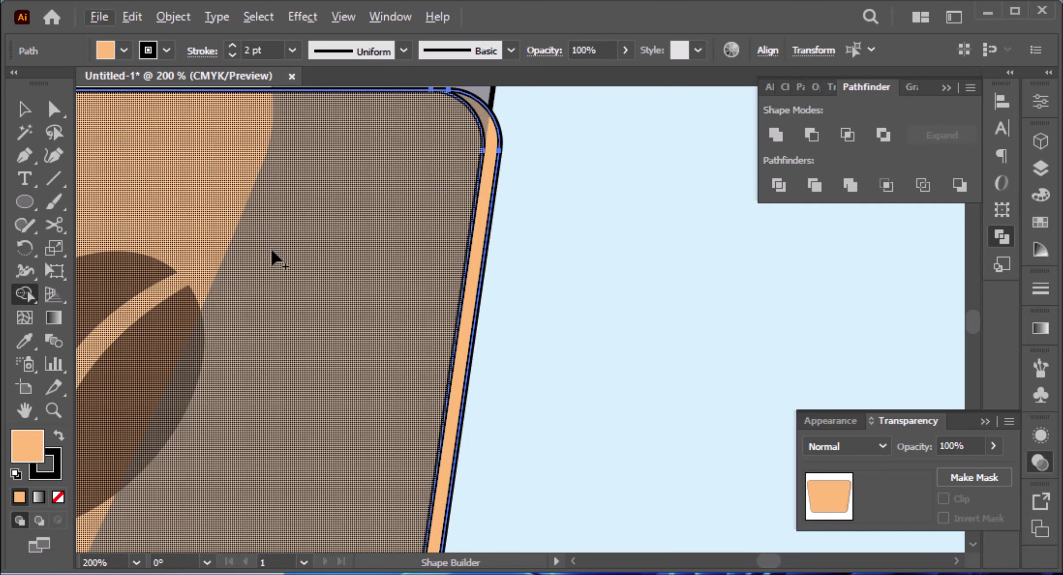
{"action": "key", "text": "ctrl+minus"}
{"action": "key", "text": "ctrl+minus"}
{"action": "key", "text": "ctrl+minus"}
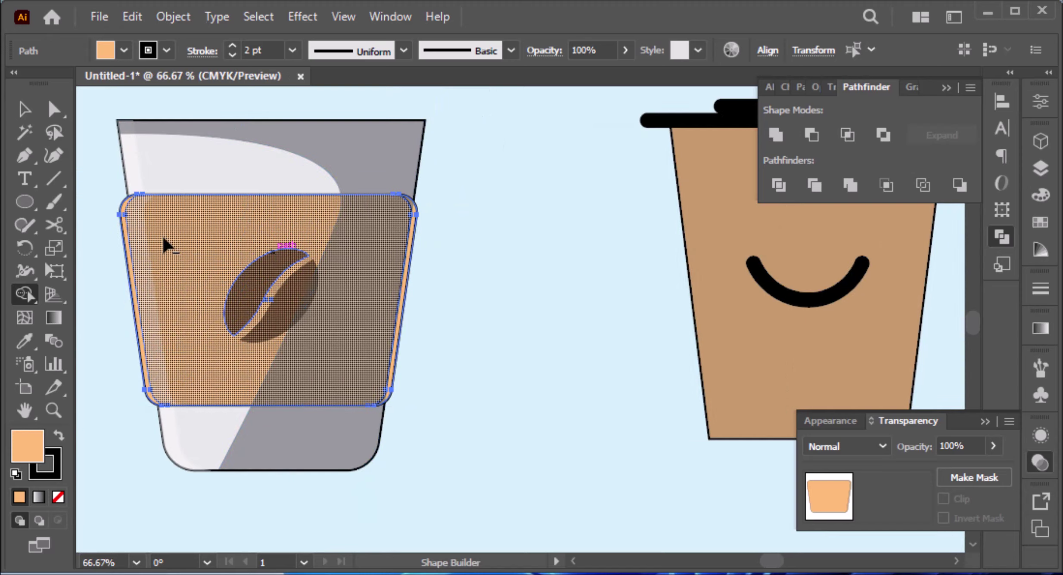
{"action": "left_click", "coordinate": [209, 272]}
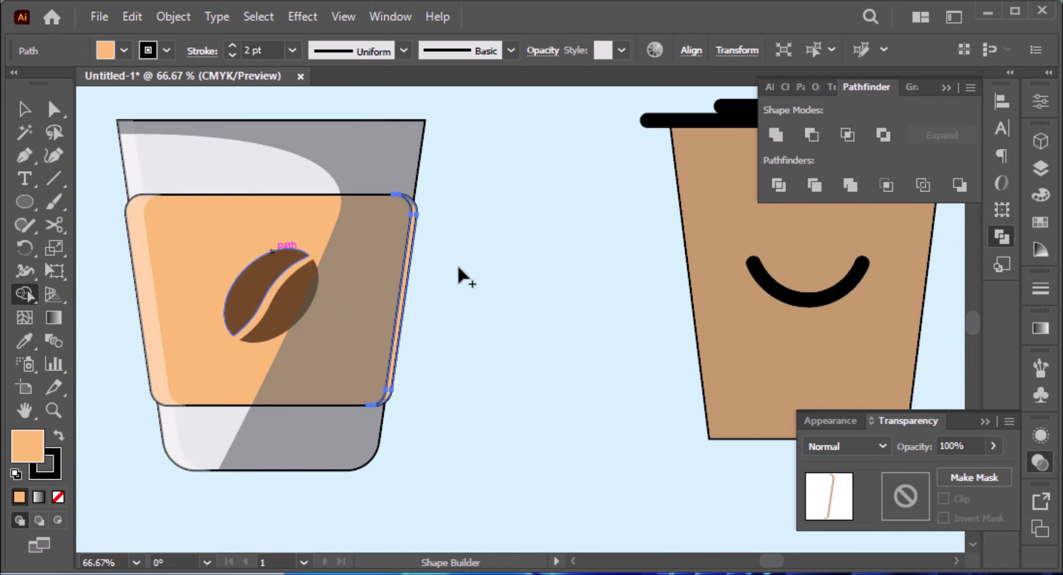
Step: Apply the cup shadow's semi-transparent black appearance to the thin sleeve strip with the Eyedropper and deselect it
{"action": "key", "text": "i"}
{"action": "left_click", "coordinate": [388, 256]}
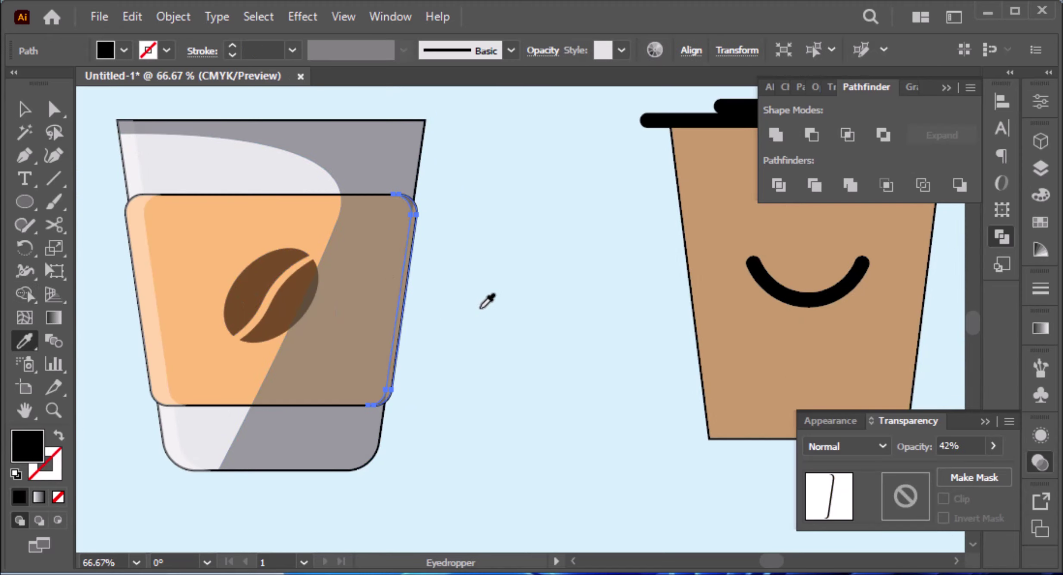
{"action": "key", "text": "v"}
{"action": "left_click", "coordinate": [476, 316]}
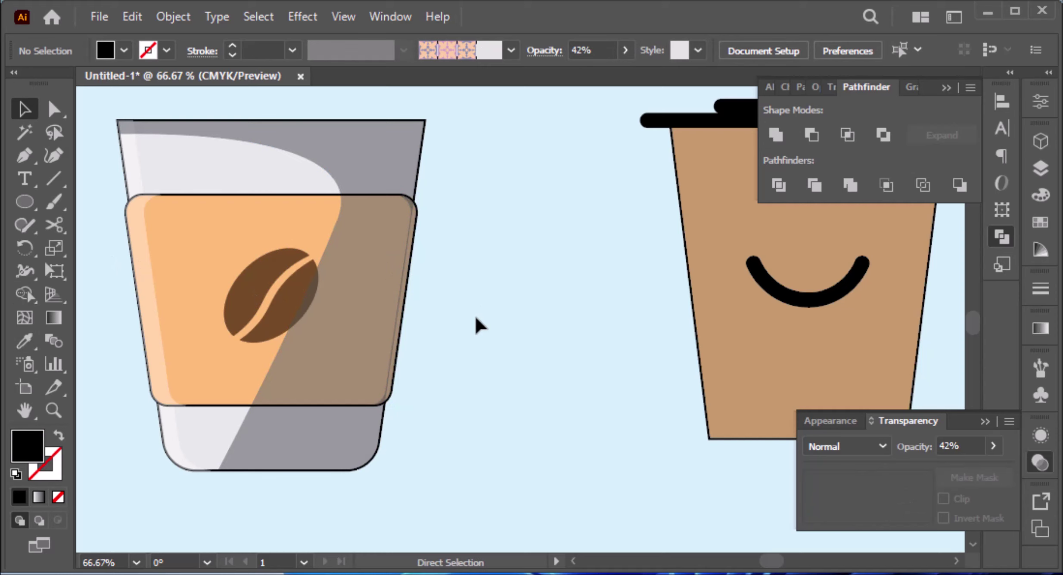
{"action": "key", "text": "h"}
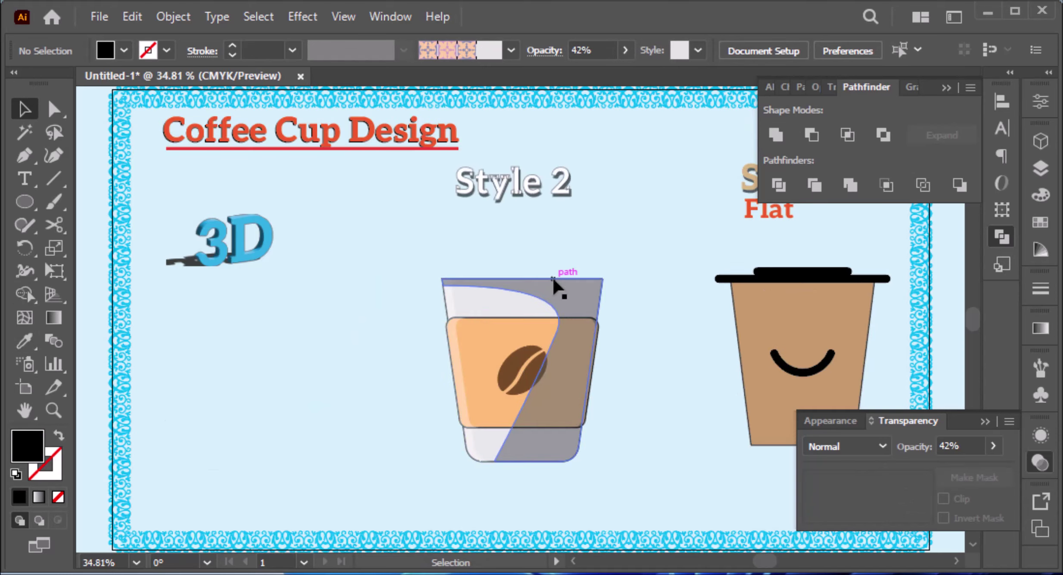
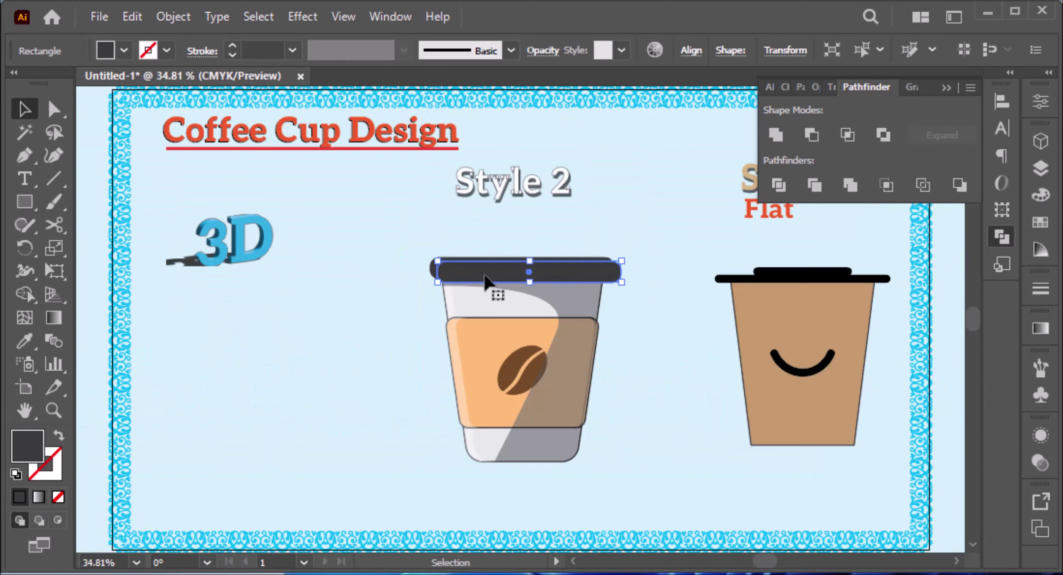
Step: Select both offset dark lid shapes and cut away the excess with the Shape Builder, leaving a thin strip along the lid's top and left edges
{"action": "key", "text": "ctrl+="}
{"action": "key", "text": "ctrl+="}
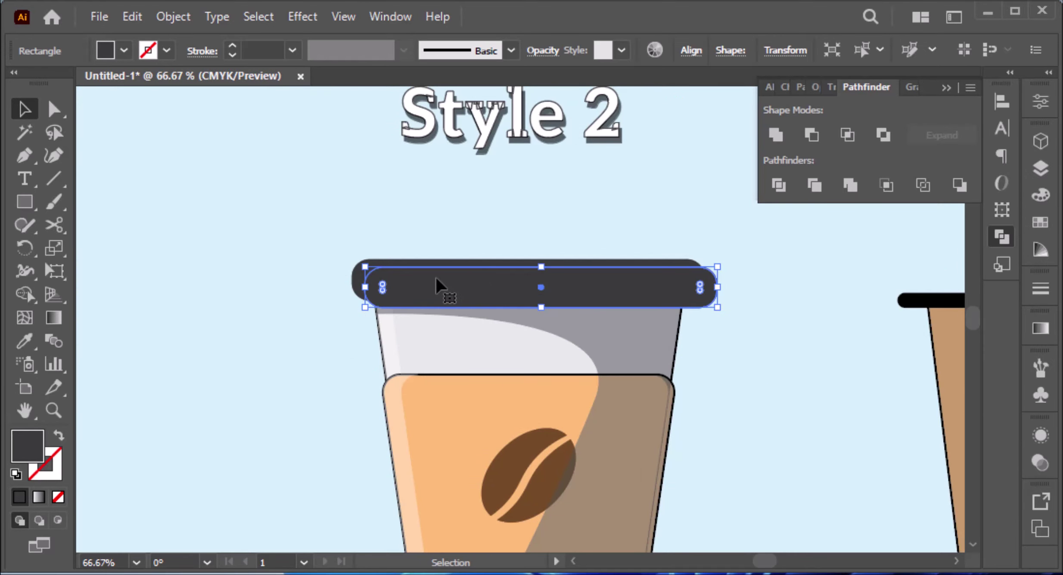
{"action": "left_click", "coordinate": [404, 261], "text": "shift"}
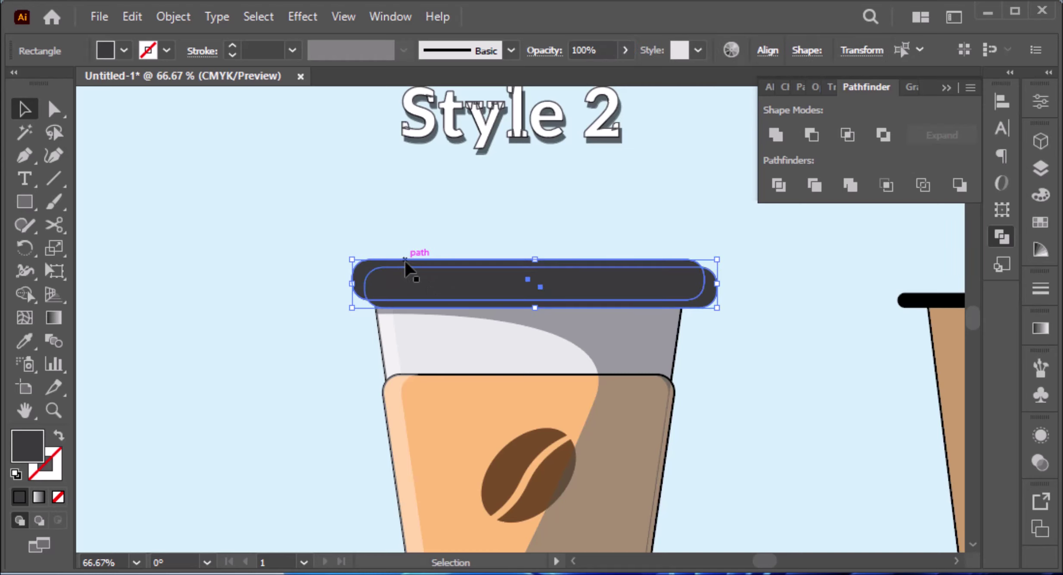
{"action": "key", "text": "shift+m"}
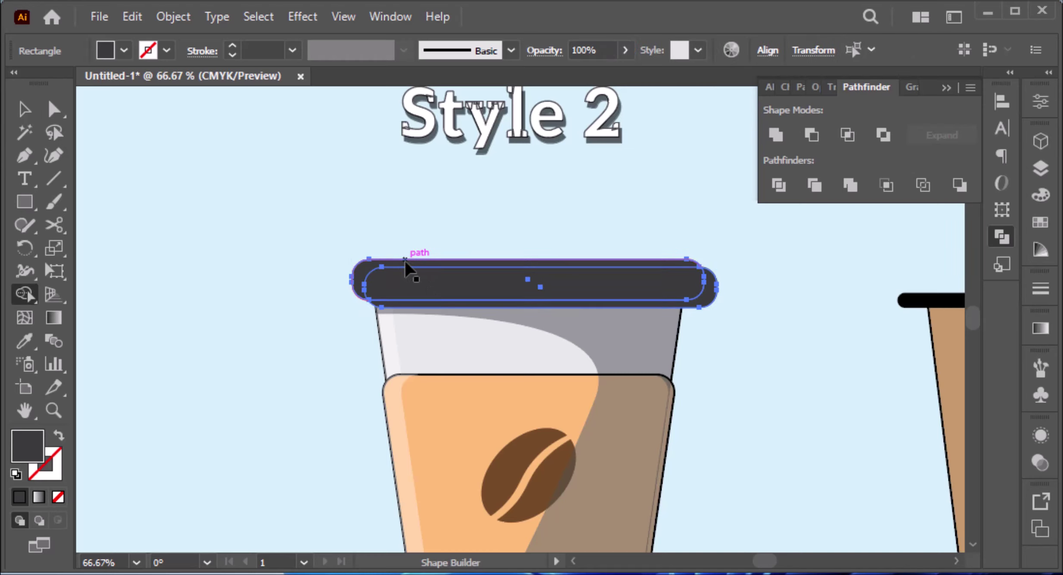
{"action": "mouse_move", "coordinate": [405, 268]}
{"action": "left_mouse_down"}
{"action": "mouse_move", "coordinate": [439, 302]}
{"action": "mouse_move", "coordinate": [579, 295]}
{"action": "mouse_move", "coordinate": [620, 278]}
{"action": "mouse_move", "coordinate": [809, 292]}
{"action": "left_mouse_up"}
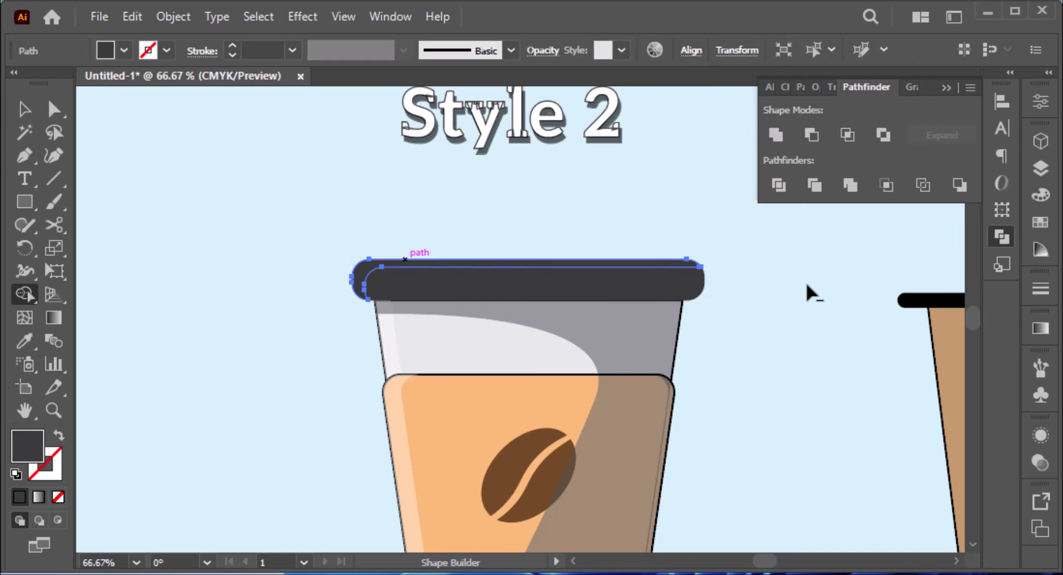
Step: Apply the sleeve highlight's semi-transparent white appearance to the lid strip with the Eyedropper
{"action": "key", "text": "i"}
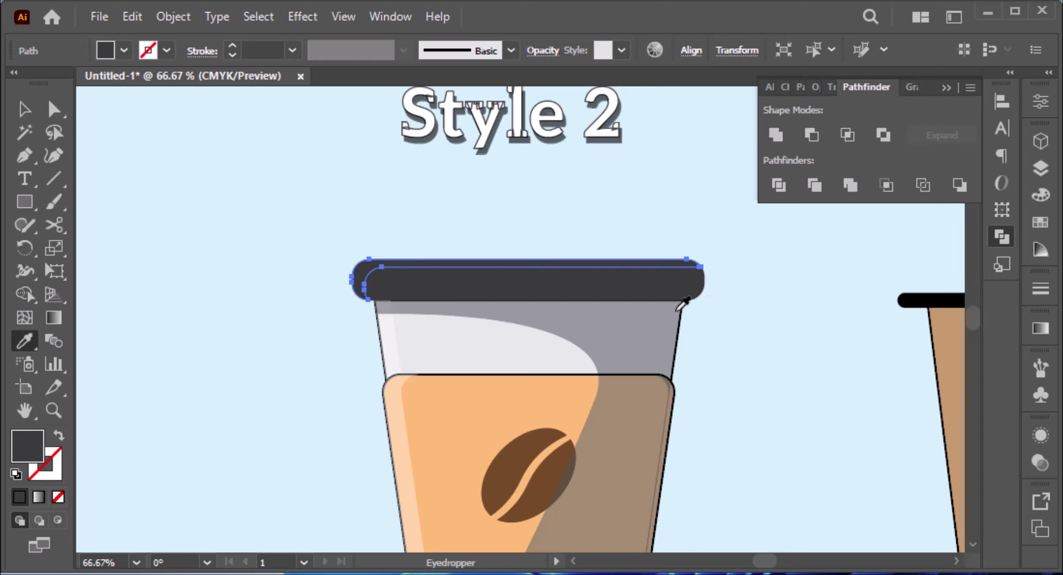
{"action": "left_click", "coordinate": [393, 387]}
{"action": "key", "text": "v"}
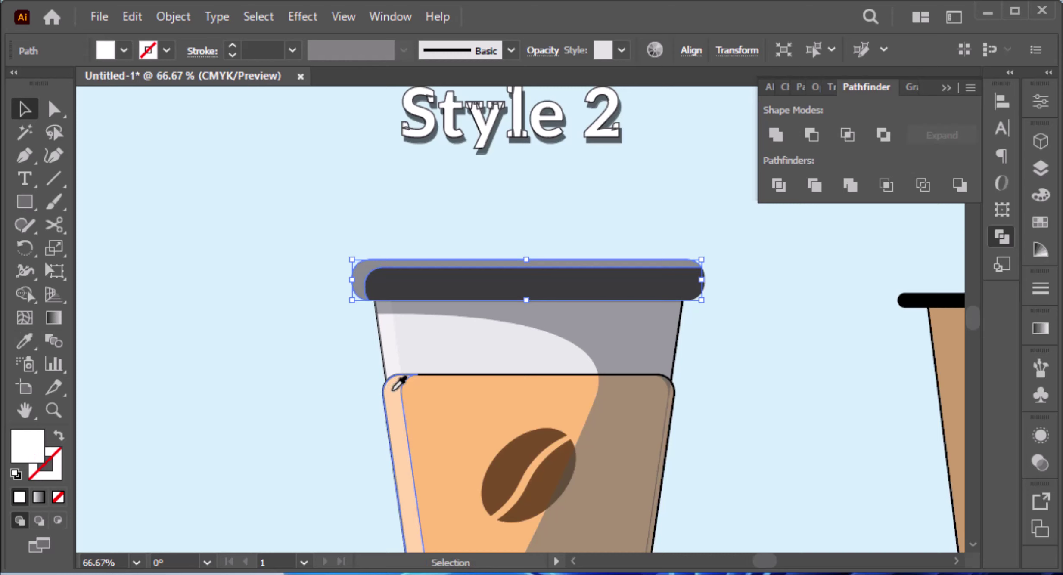
Step: Duplicate the dark lid shape in place and offset the copy horizontally to the left
{"action": "left_click", "coordinate": [739, 370]}
{"action": "left_click", "coordinate": [676, 287]}
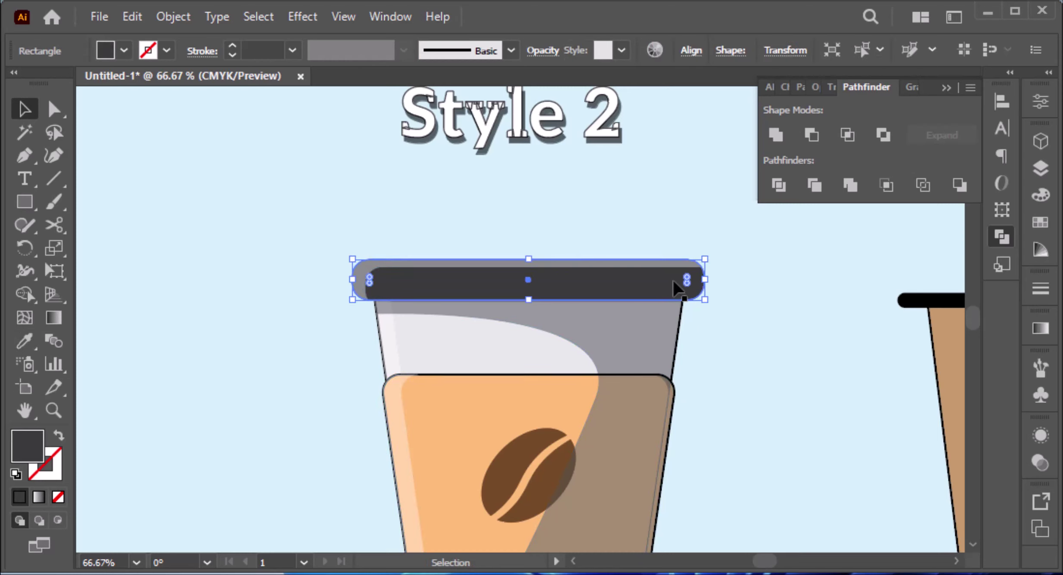
{"action": "key", "text": "ctrl"}
{"action": "key", "text": "shift+Left"}
{"action": "key", "text": "shift+Left"}
{"action": "key", "text": "shift+Left"}
{"action": "key", "text": "shift+Left"}
{"action": "key", "text": "shift+Left"}
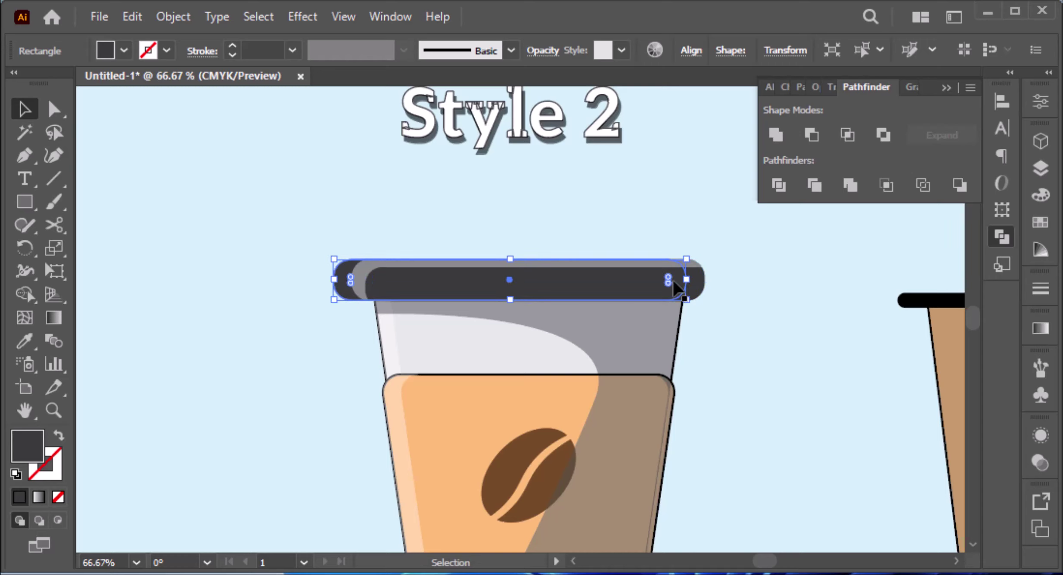
Step: Select both overlapping lid shapes and cut away the excess with the Shape Builder, keeping only a strip at the lid's right end
{"action": "left_click", "coordinate": [701, 287], "text": "shift"}
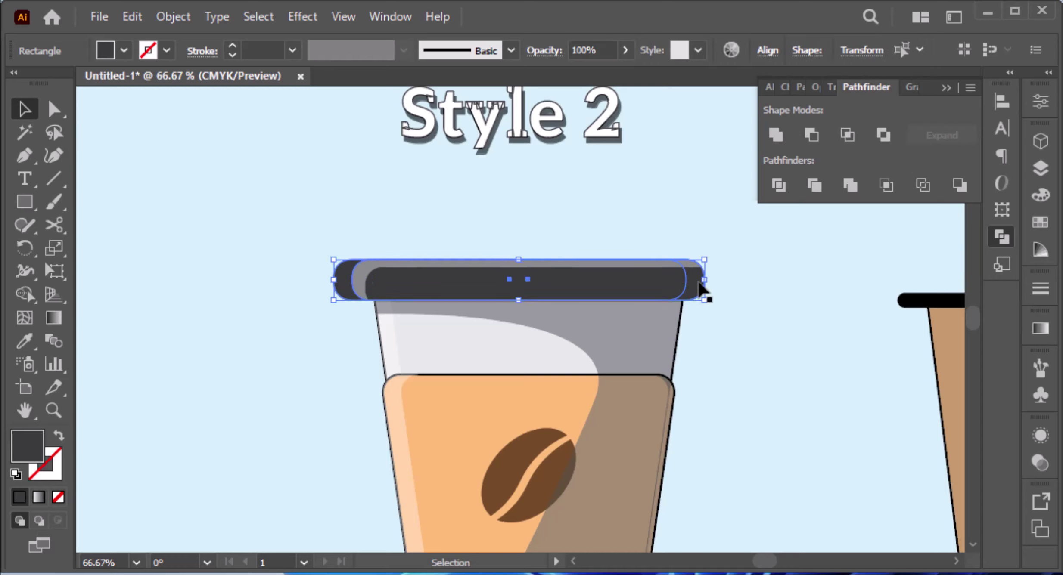
{"action": "key", "text": "shift"}
{"action": "key", "text": "shift+m"}
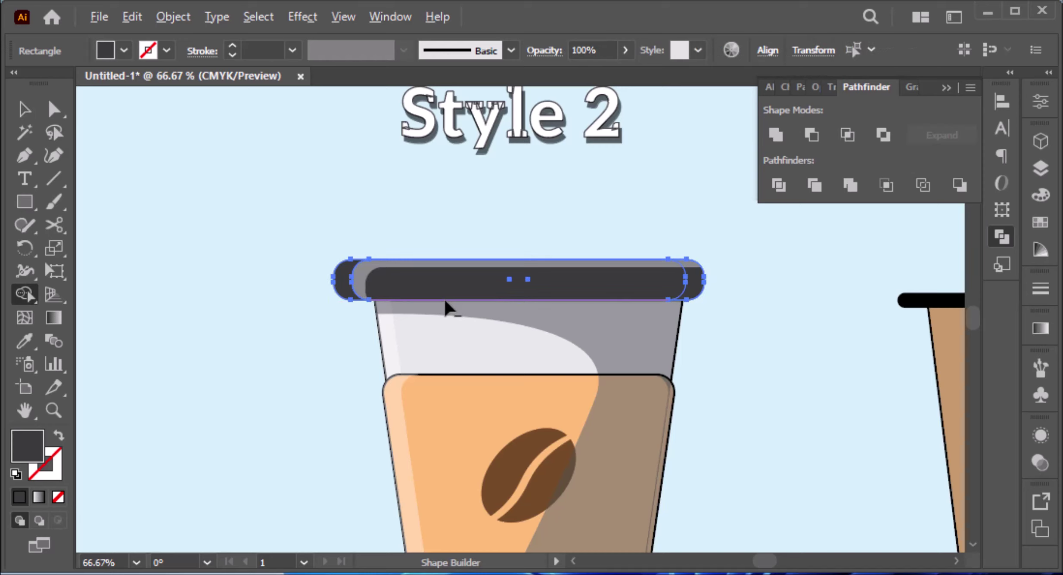
{"action": "left_click_drag", "start_coordinate": [446, 303], "coordinate": [337, 287]}
{"action": "key", "text": "v"}
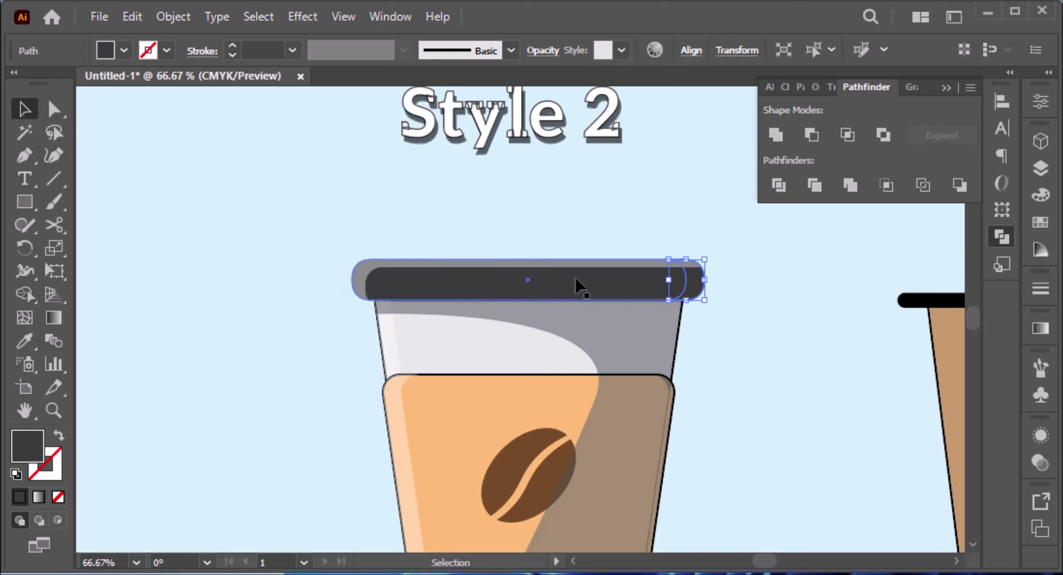
Step: Apply the cup shadow's semi-transparent black appearance to the lid's right-end strip with the Eyedropper and deselect it
{"action": "left_click", "coordinate": [733, 287]}
{"action": "left_click", "coordinate": [700, 280]}
{"action": "key", "text": "i"}
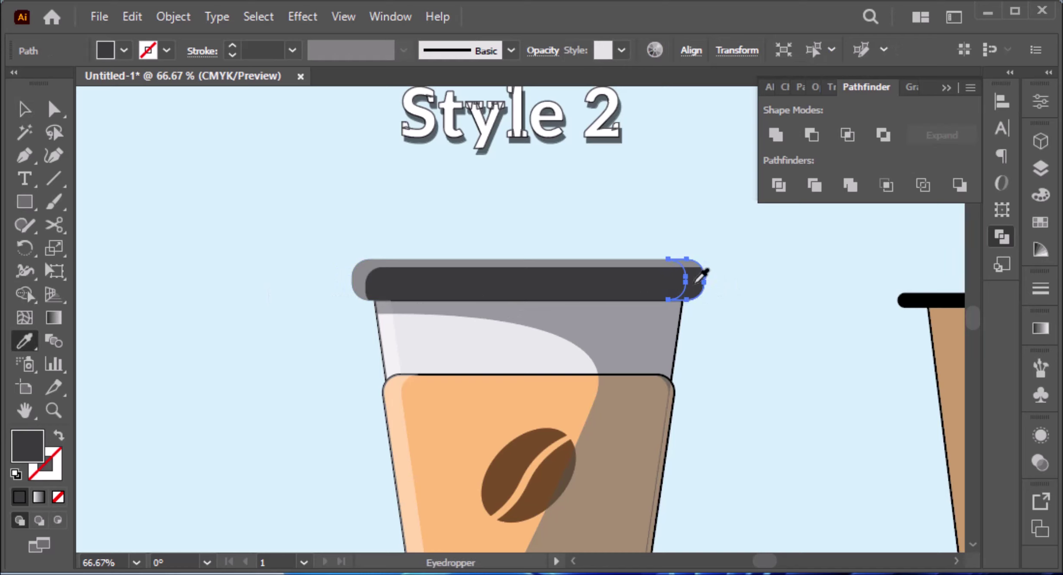
{"action": "left_click", "coordinate": [672, 337]}
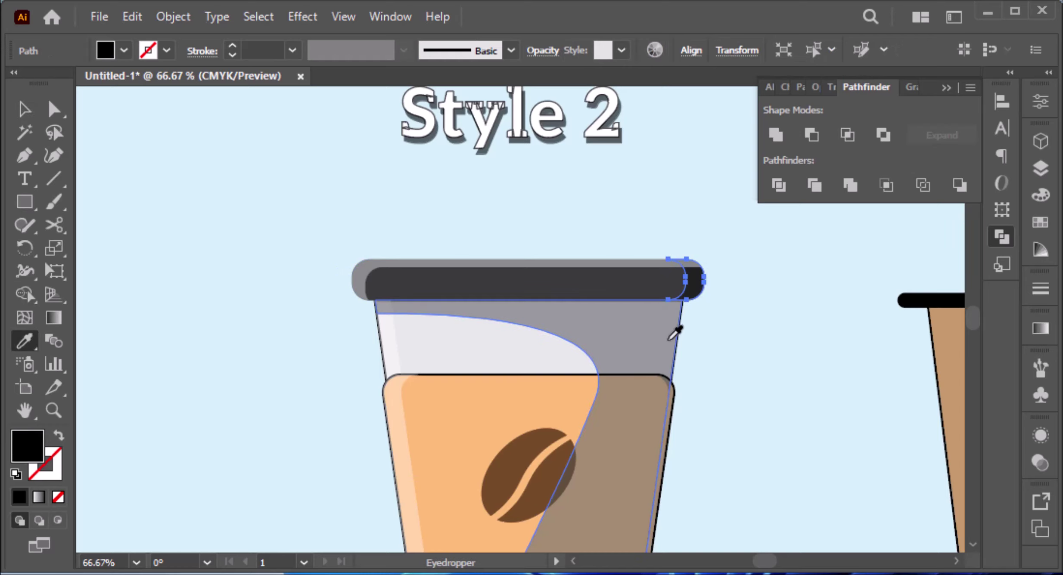
{"action": "key", "text": "v"}
{"action": "left_click", "coordinate": [753, 371]}
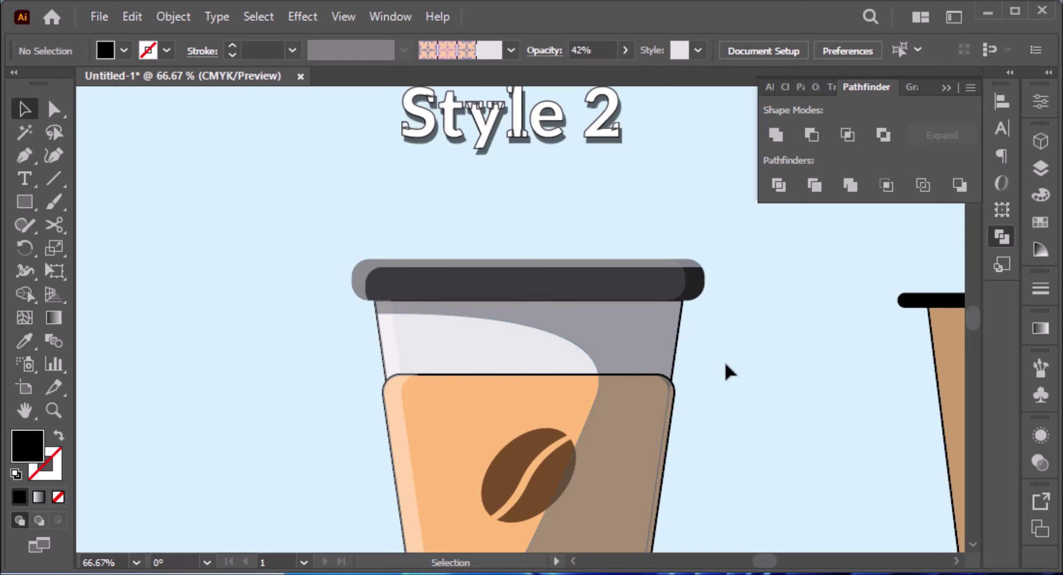
Step: Draw a flat rectangle over the lid's upper part, about as wide as the cup's rim, and extend it slightly upward
{"action": "scroll", "coordinate": [726, 370], "scroll_direction": "up", "scroll_amount": 1}
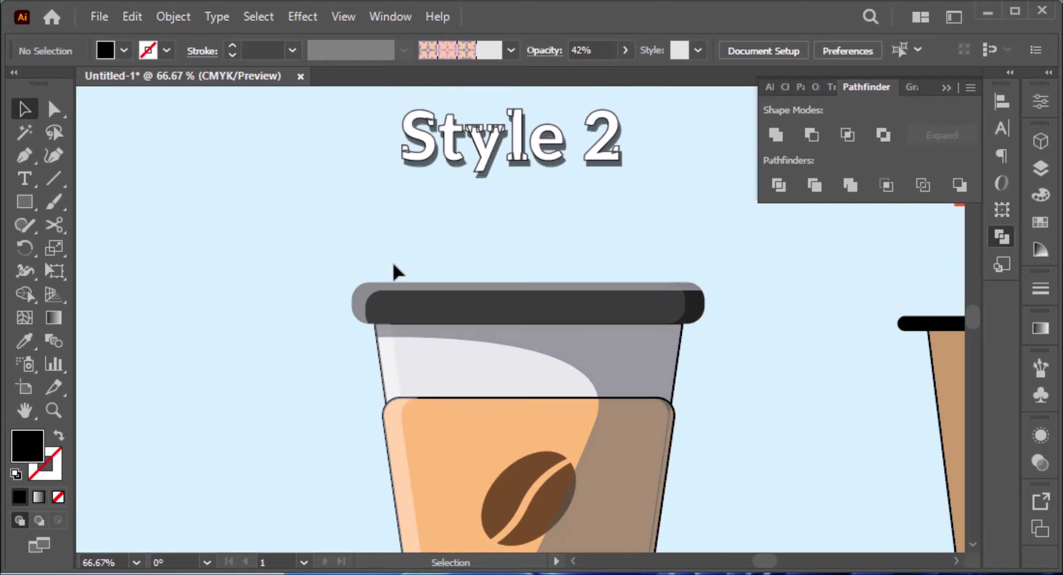
{"action": "key", "text": "m"}
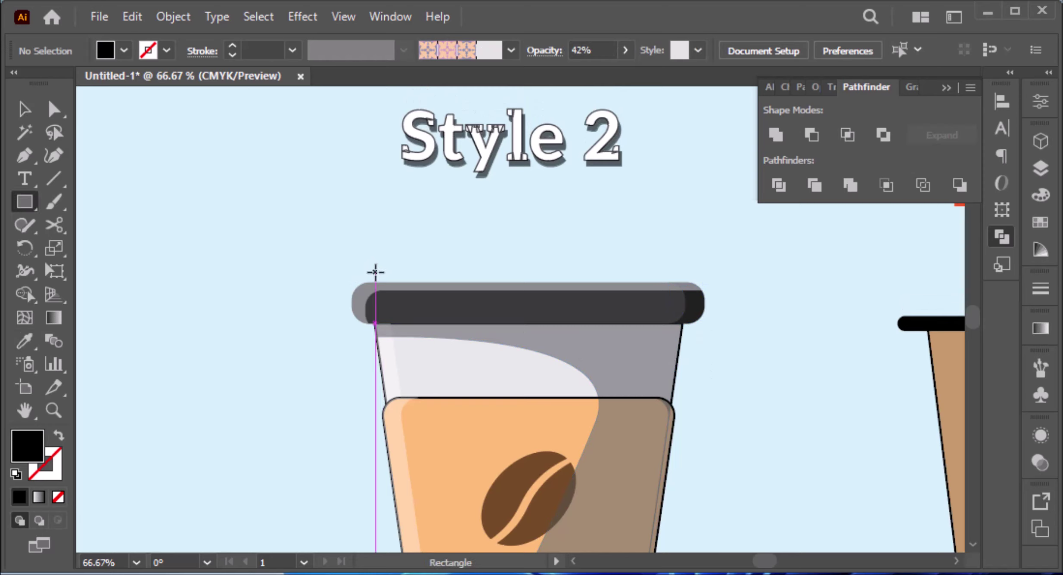
{"action": "left_click_drag", "start_coordinate": [376, 272], "coordinate": [685, 301]}
{"action": "left_click_drag", "start_coordinate": [530, 273], "coordinate": [535, 263]}
Step: Give the new rectangle the sleeve's orange fill with the Eyedropper and remove its stroke
{"action": "key", "text": "i"}
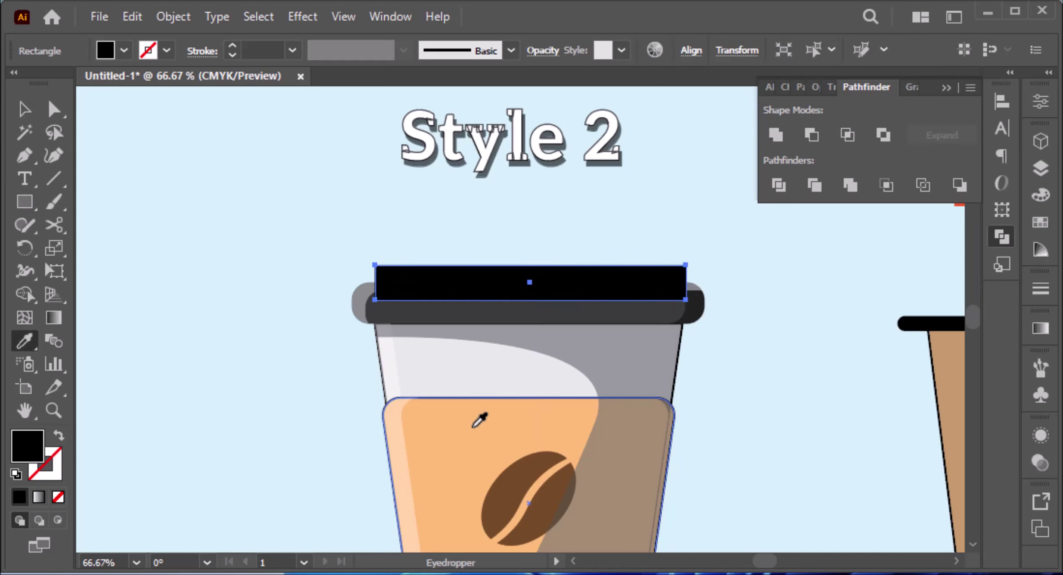
{"action": "left_click", "coordinate": [473, 426]}
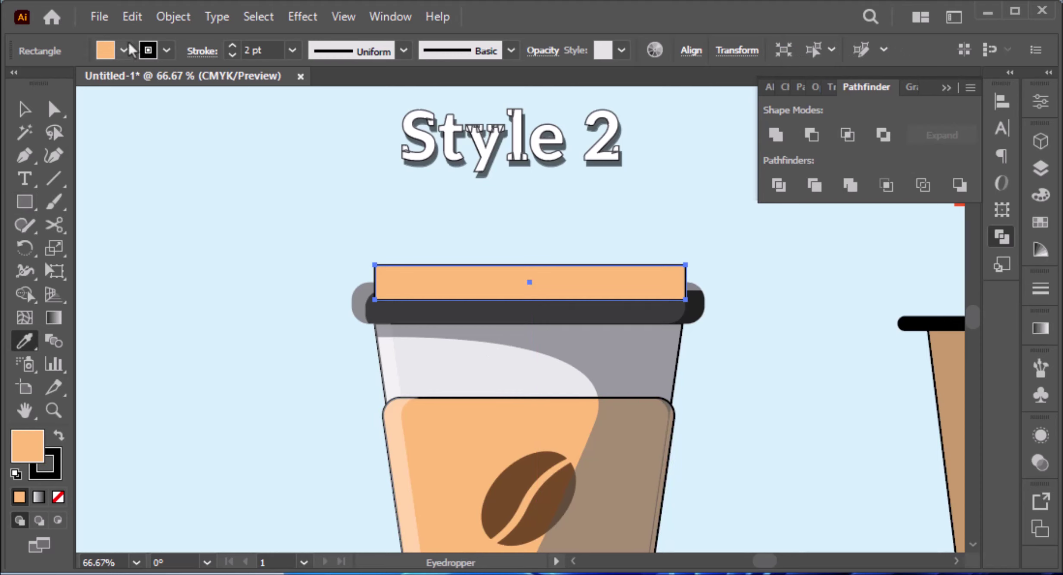
{"action": "left_click", "coordinate": [167, 51]}
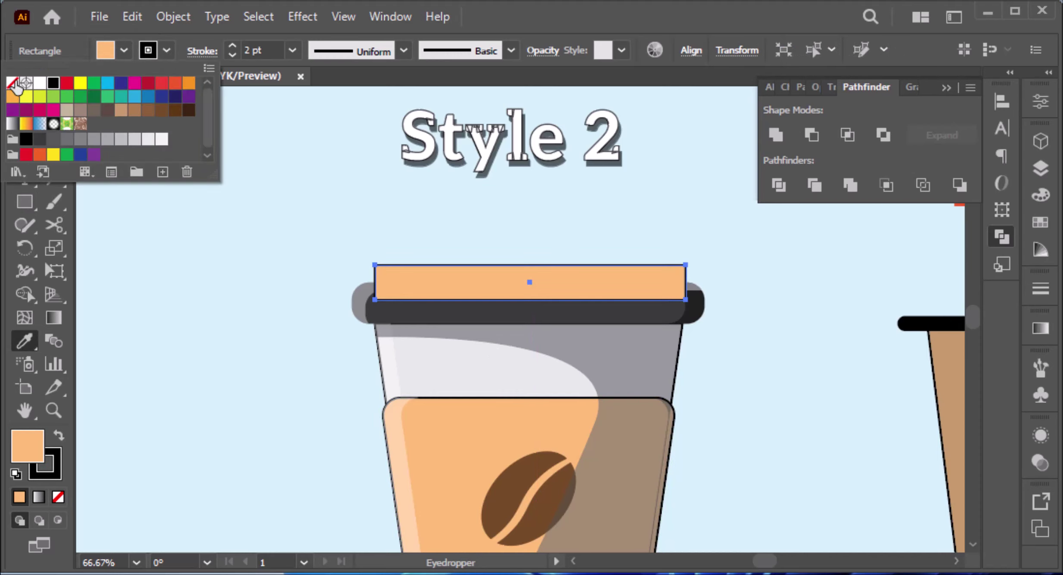
{"action": "left_click", "coordinate": [12, 82]}
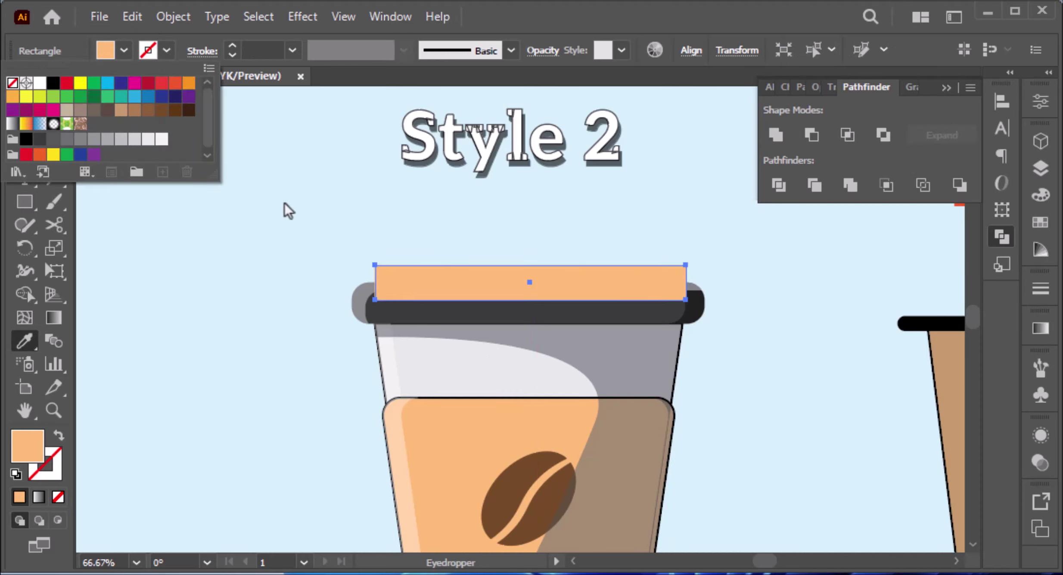
Step: Round the two upper corners of the orange rectangle to a radius of about 27 px
{"action": "key", "text": "a"}
{"action": "left_click", "coordinate": [374, 265]}
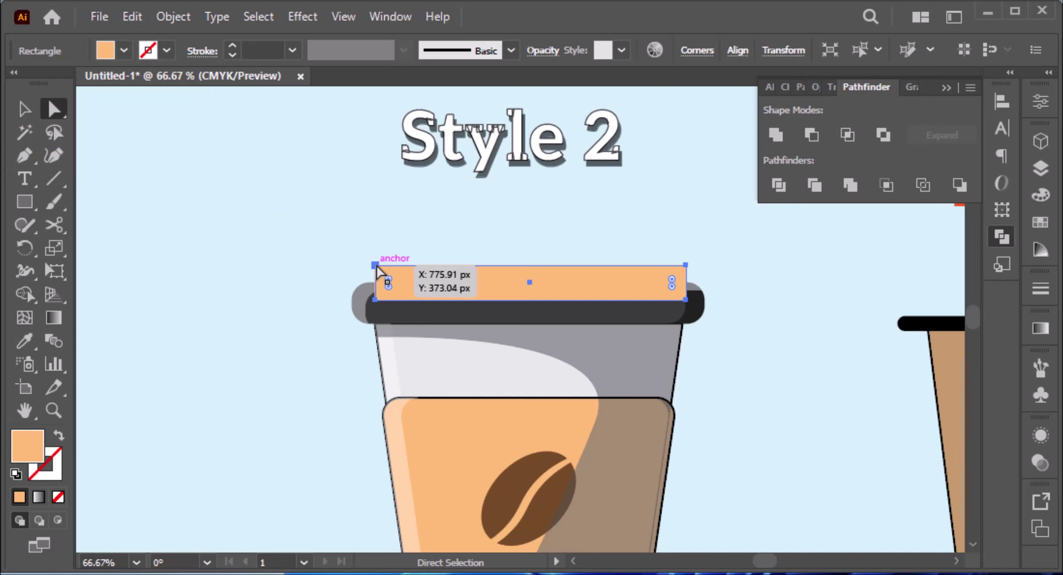
{"action": "left_click", "coordinate": [686, 266], "text": "shift"}
{"action": "left_click_drag", "start_coordinate": [674, 279], "coordinate": [664, 294]}
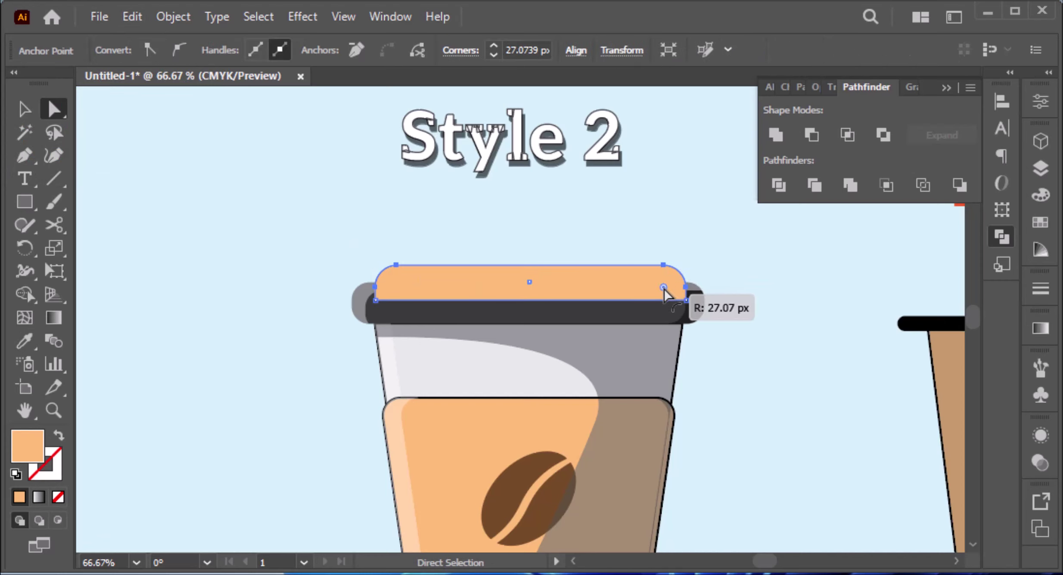
{"action": "left_click", "coordinate": [25, 109]}
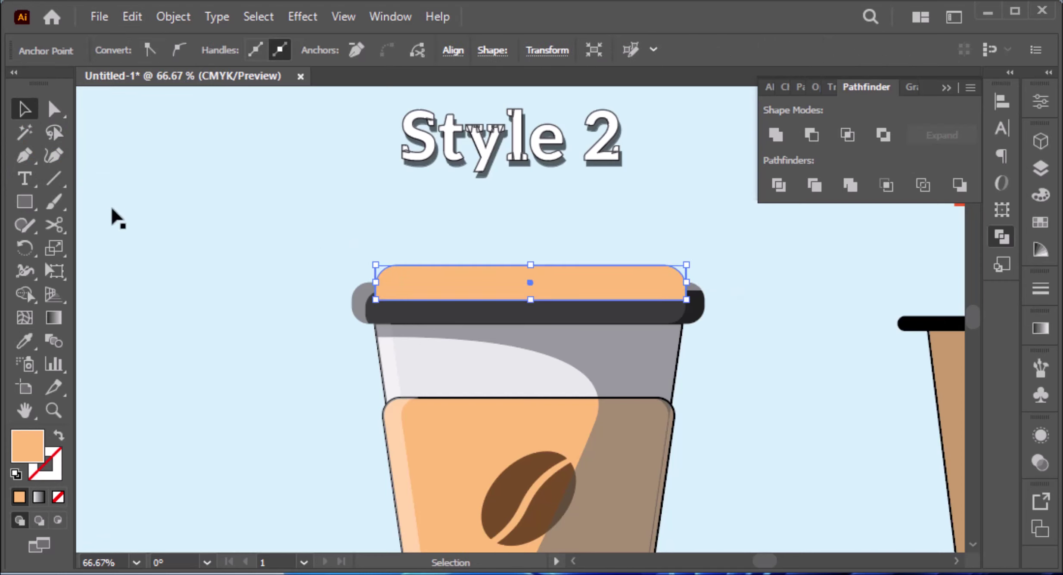
{"action": "left_click", "coordinate": [114, 219]}
Step: Cut the rounded orange shape and paste it behind the dark lid
{"action": "left_click", "coordinate": [485, 282]}
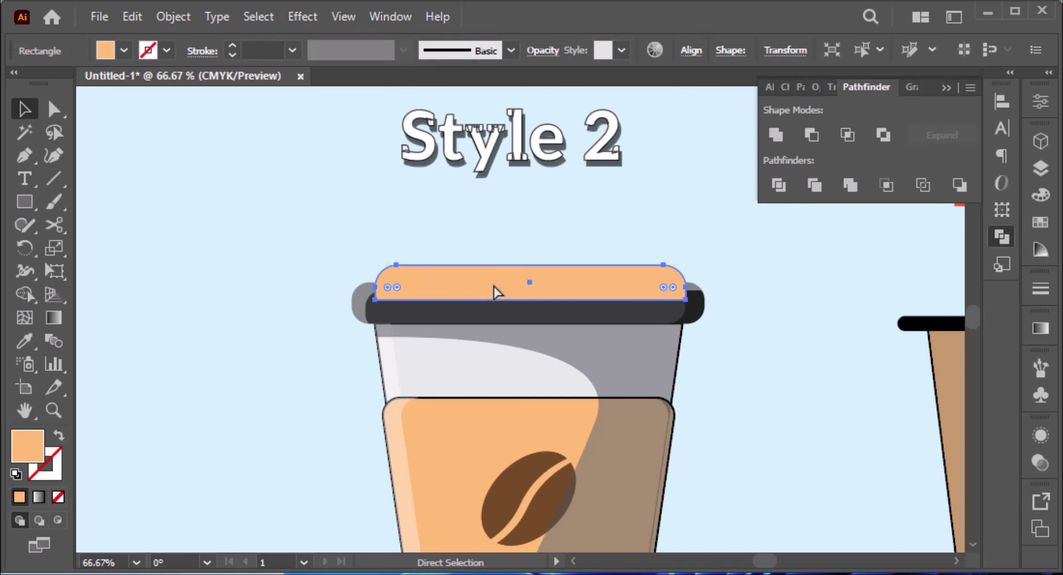
{"action": "key", "text": "ctrl+x"}
{"action": "left_click", "coordinate": [504, 306]}
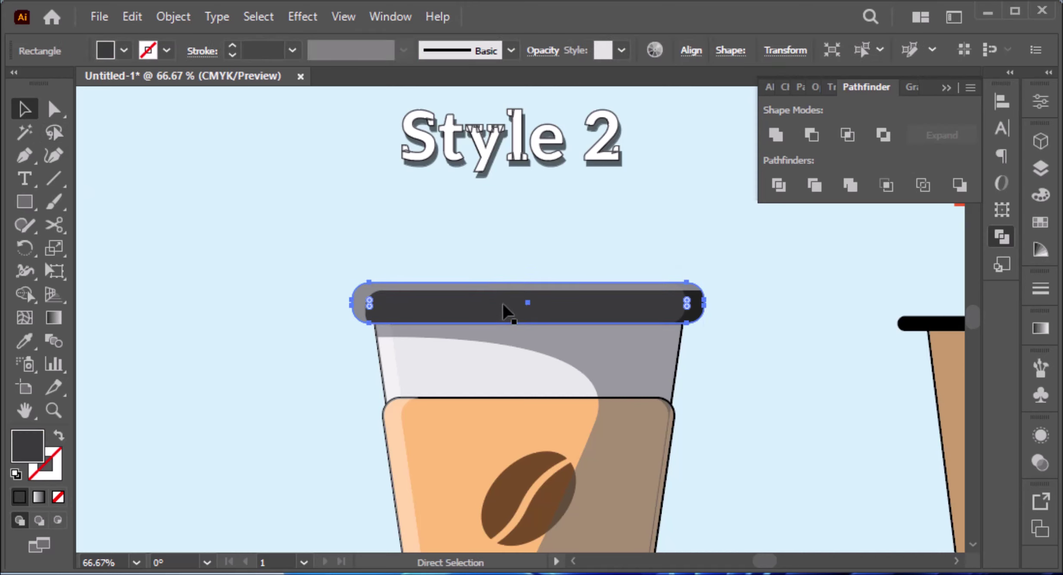
{"action": "key", "text": "ctrl+b"}
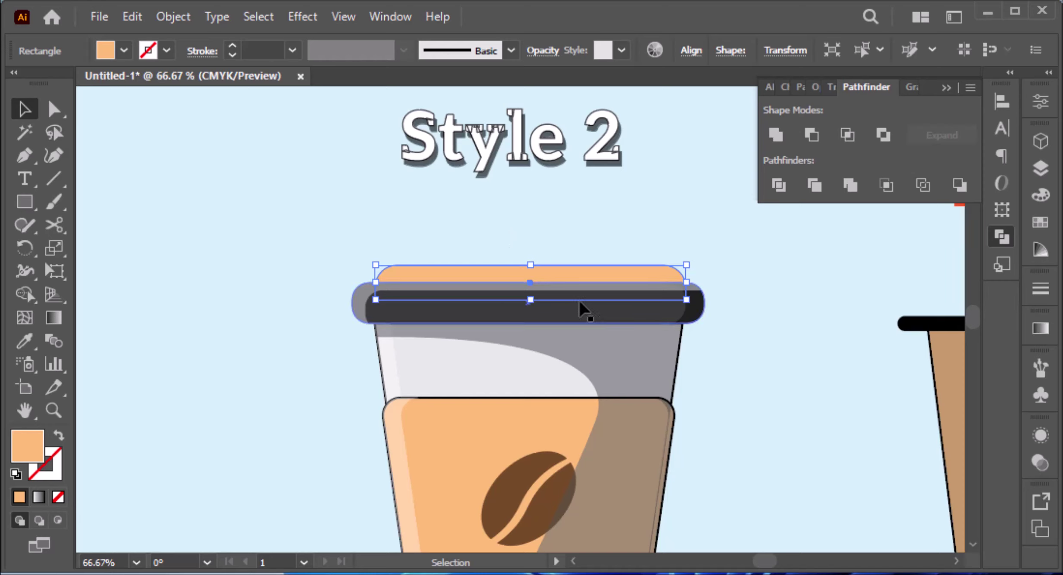
{"action": "left_click", "coordinate": [745, 318]}
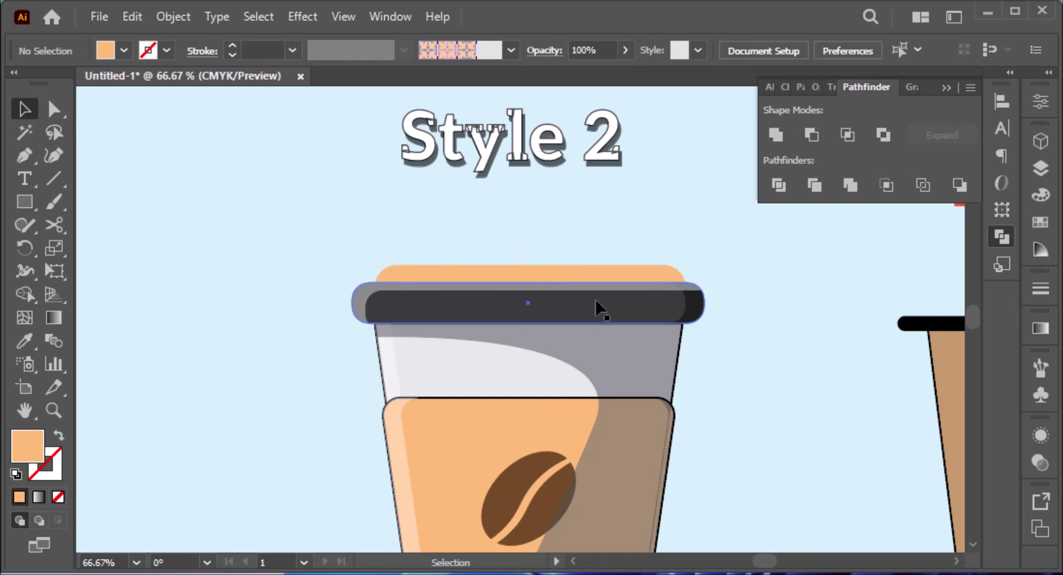
Step: Duplicate the orange lid top in place and offset the copy to the right and slightly downward
{"action": "scroll", "coordinate": [534, 302], "scroll_direction": "up", "scroll_amount": 2}
{"action": "left_click", "coordinate": [517, 242]}
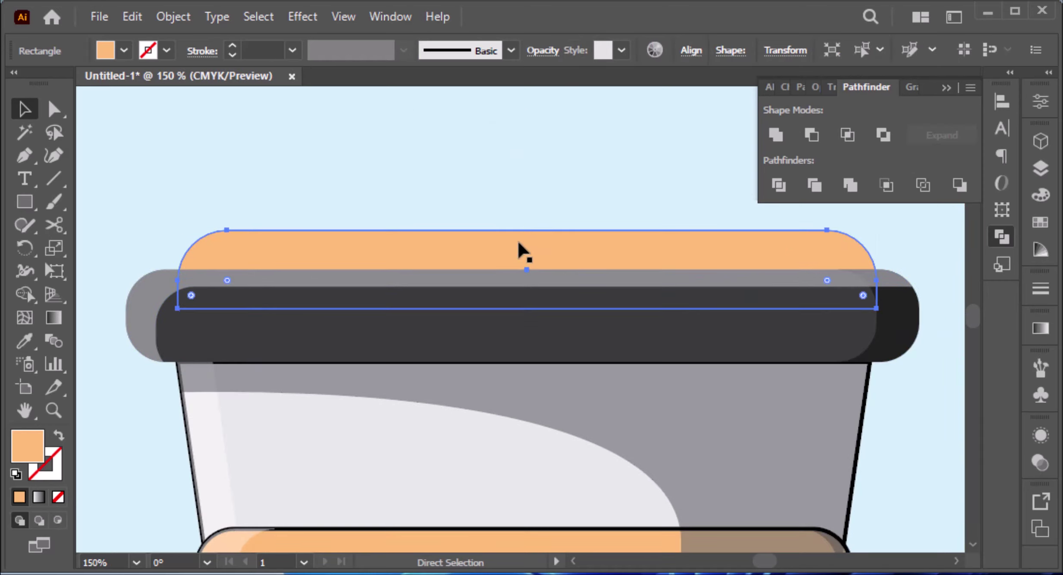
{"action": "left_click", "coordinate": [518, 247]}
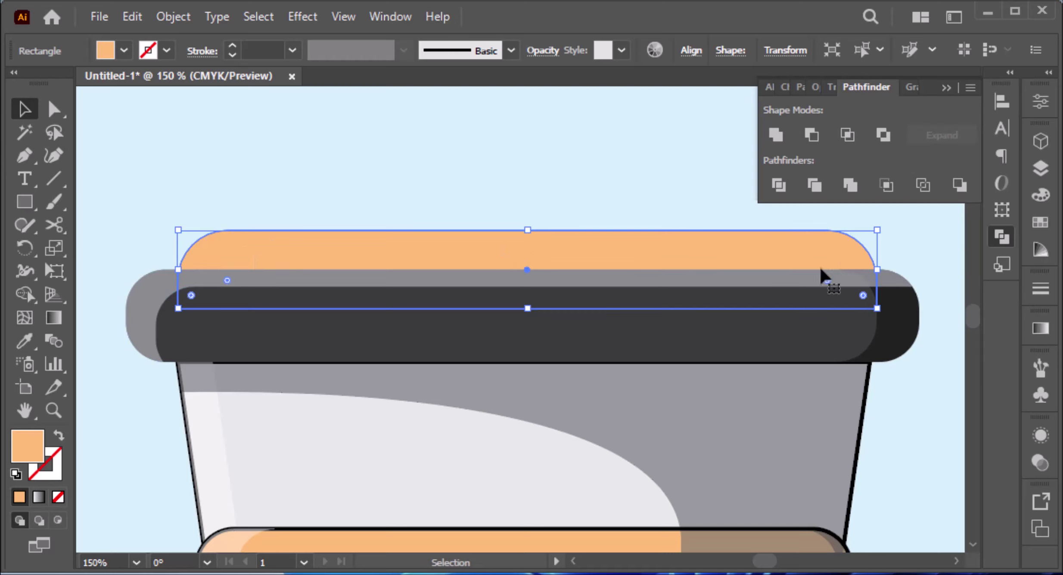
{"action": "key", "text": "a"}
{"action": "key", "text": "v"}
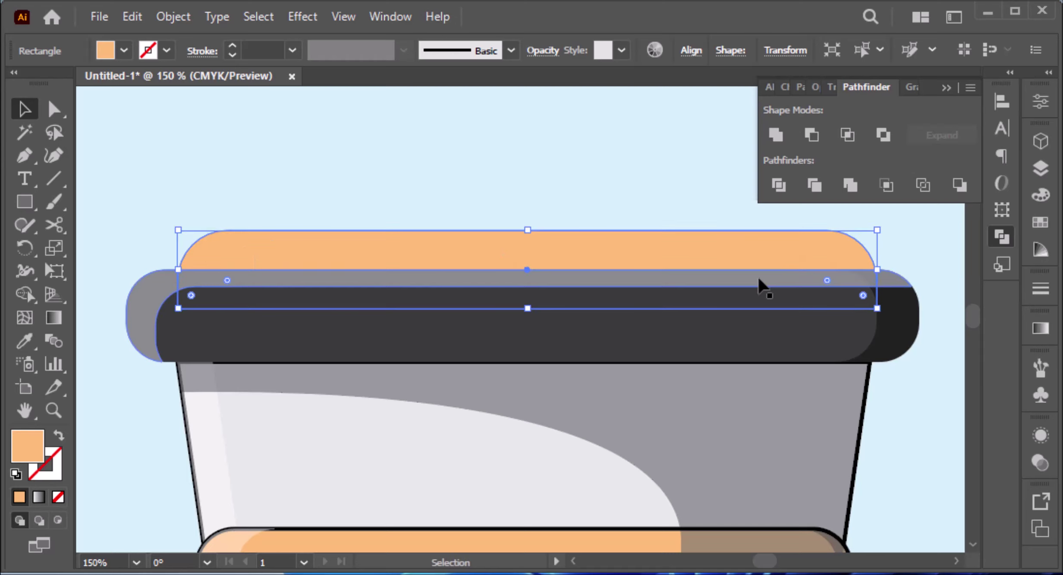
{"action": "key", "text": "shift+Right"}
{"action": "key", "text": "shift+Right"}
{"action": "key", "text": "shift+Right"}
{"action": "key", "text": "shift+Right"}
{"action": "key", "text": "shift+Right"}
{"action": "key", "text": "shift+Right"}
{"action": "key", "text": "shift+Right"}
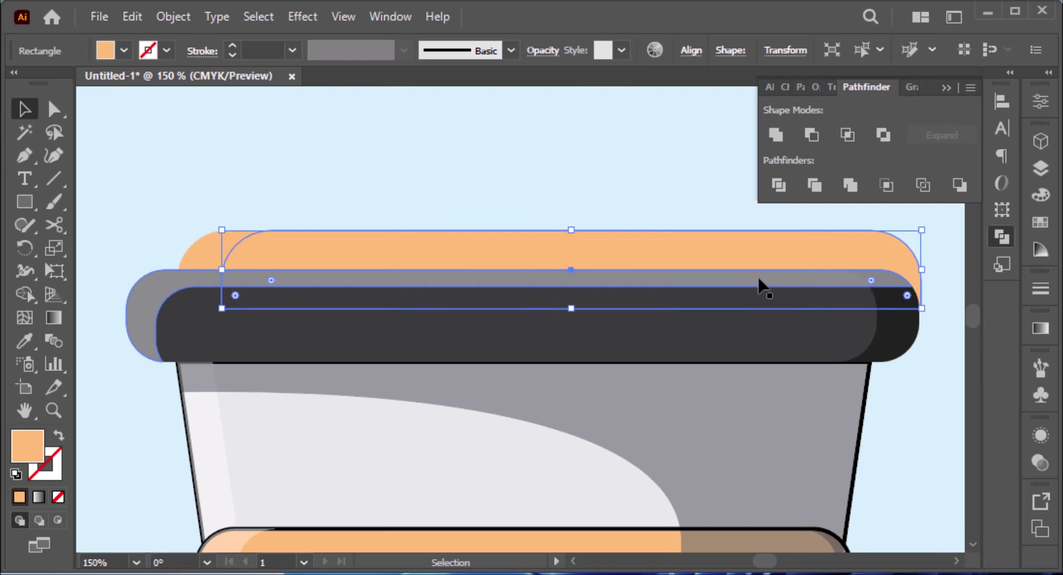
{"action": "key", "text": "shift+Down"}
{"action": "key", "text": "shift+Down"}
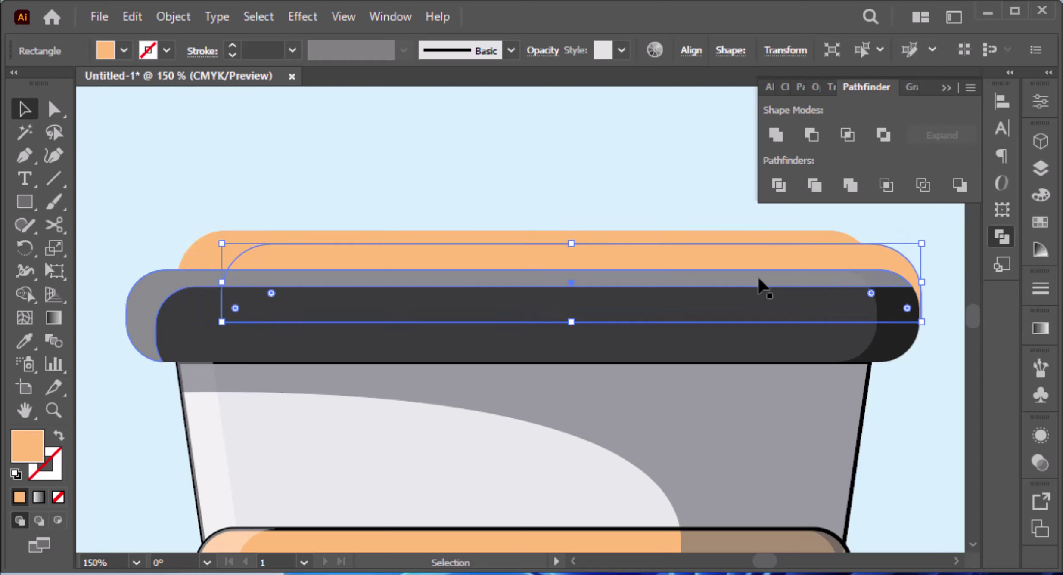
{"action": "key", "text": "Left"}
{"action": "key", "text": "Left"}
{"action": "key", "text": "Left"}
{"action": "key", "text": "Left"}
{"action": "key", "text": "Left"}
{"action": "key", "text": "Left"}
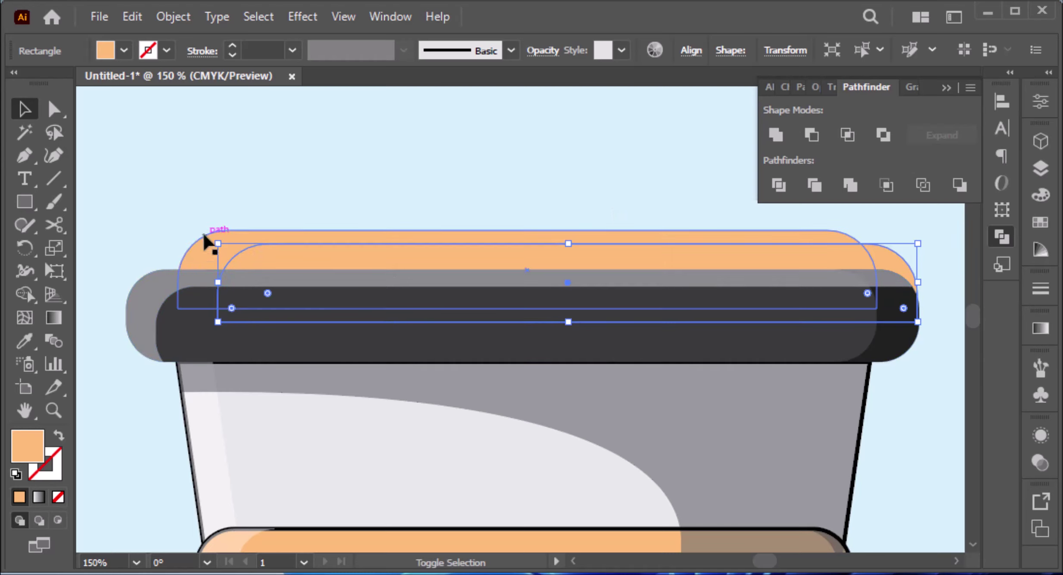
Step: Select both orange shapes and remove the excess with the Shape Builder, leaving a thin strip along the top and left edges
{"action": "left_click", "coordinate": [199, 256], "text": "shift"}
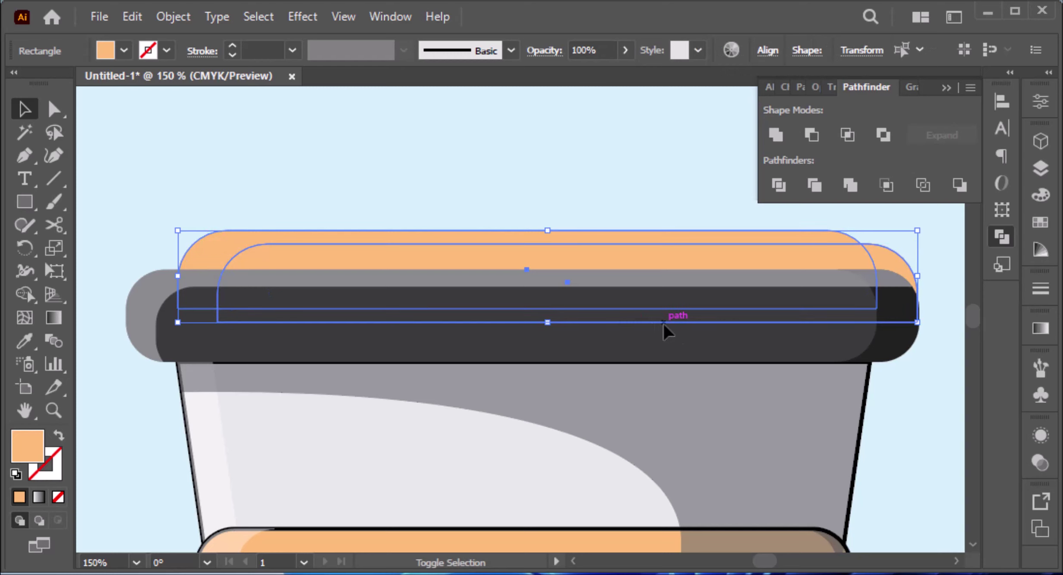
{"action": "key", "text": "shift+m"}
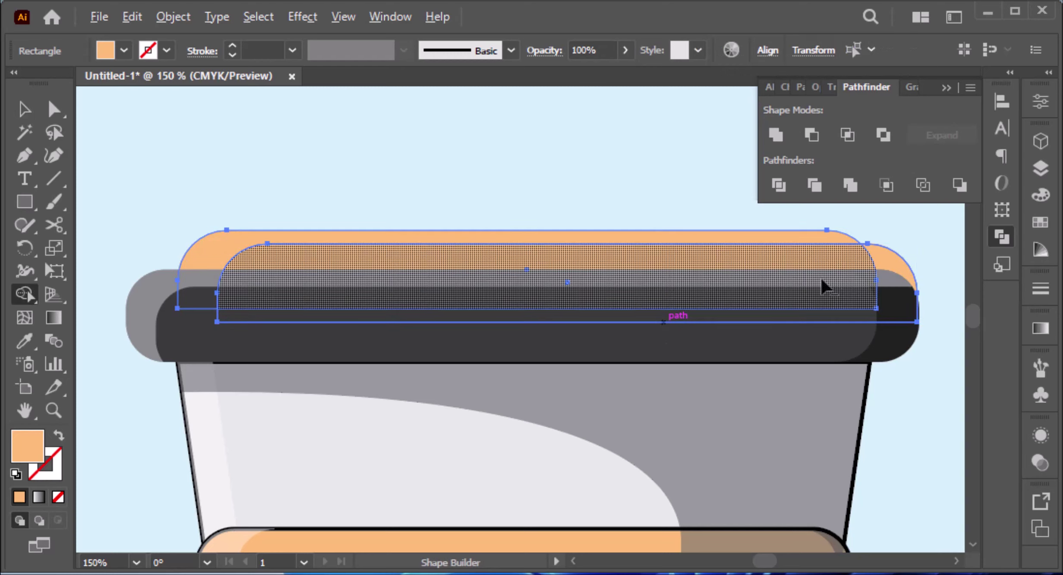
{"action": "left_click_drag", "start_coordinate": [821, 279], "coordinate": [948, 275]}
Step: Apply the cup highlight's semi-transparent white appearance to the orange lid top's thin strip with the Eyedropper
{"action": "key", "text": "i"}
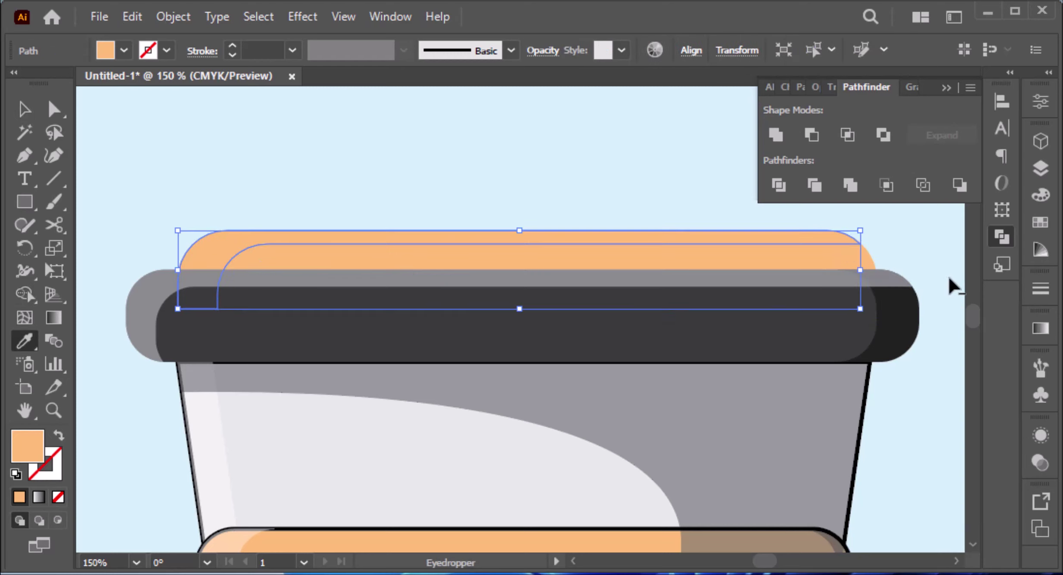
{"action": "left_click", "coordinate": [206, 416]}
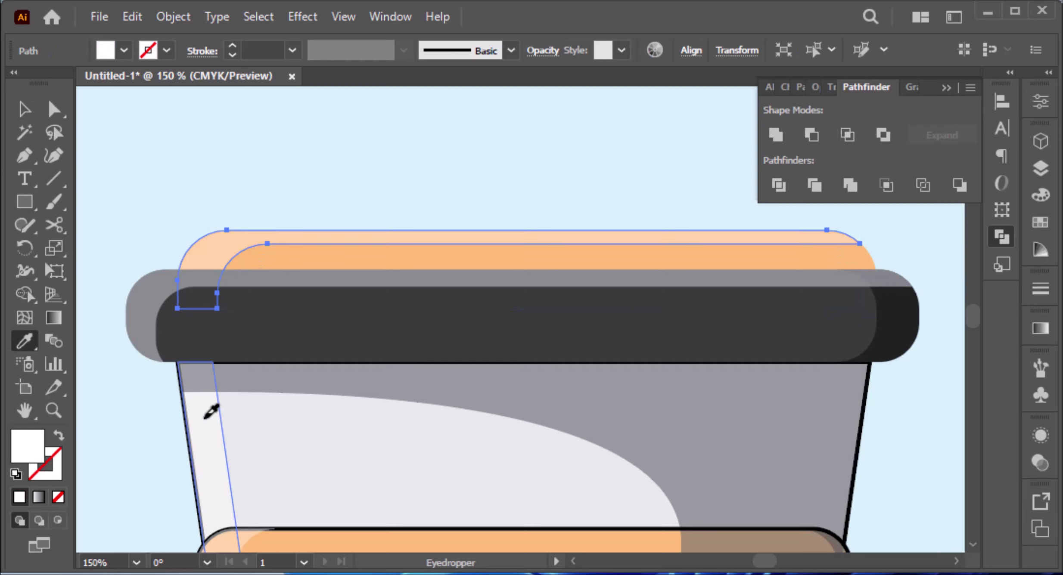
{"action": "key", "text": "v"}
Step: Duplicate the base orange lid-top shape in place and offset the copy horizontally to the left
{"action": "left_click", "coordinate": [712, 260]}
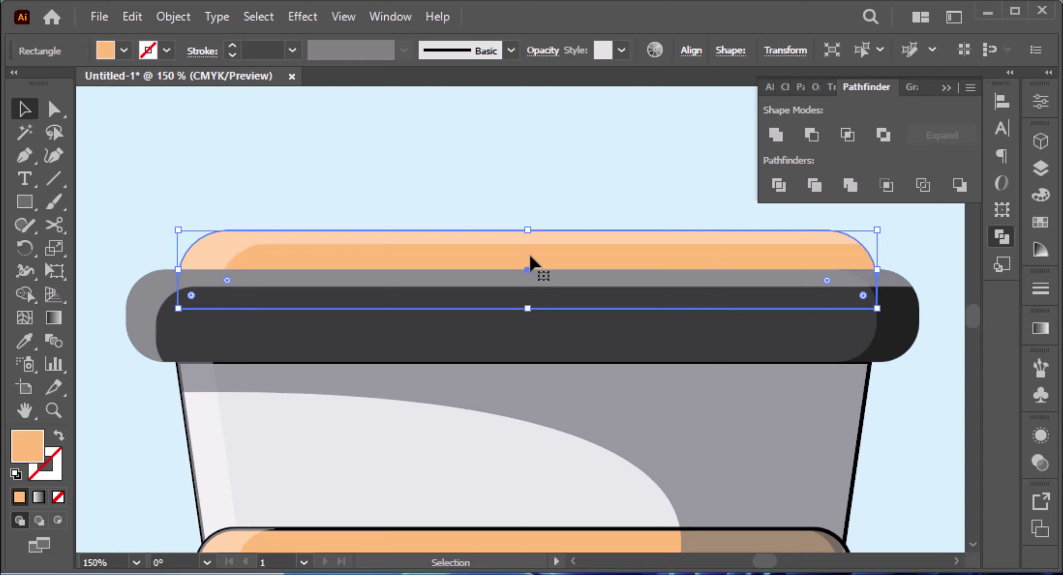
{"action": "key", "text": "ctrl"}
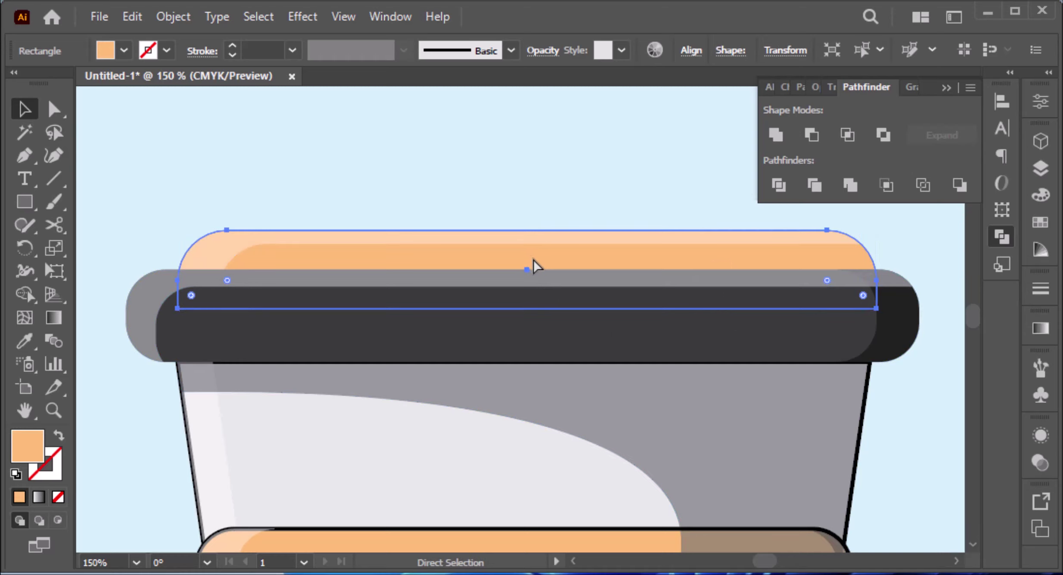
{"action": "key", "text": "shift+Left"}
{"action": "key", "text": "shift+Left"}
{"action": "key", "text": "shift+Left"}
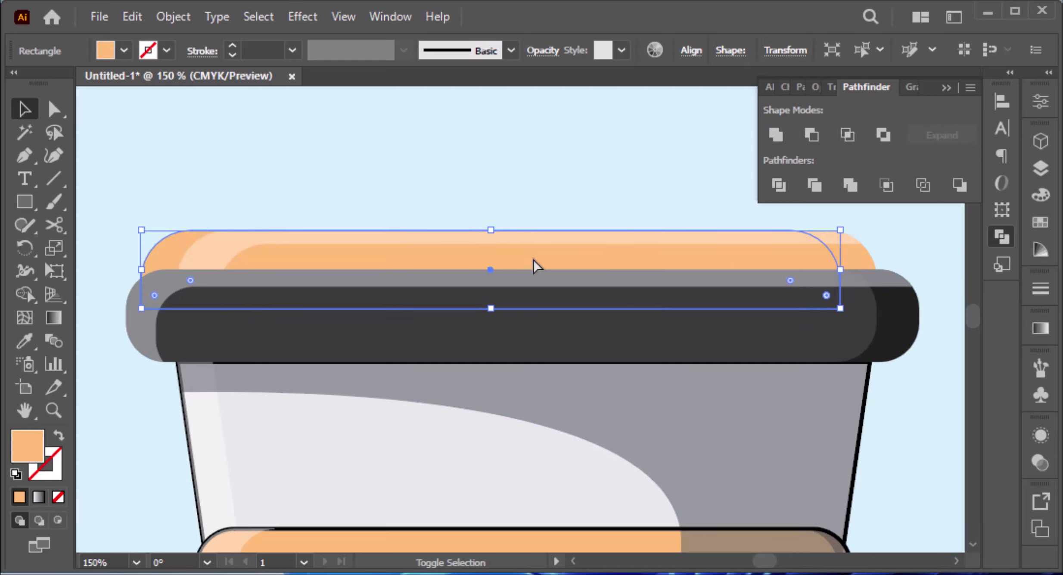
{"action": "key", "text": "shift+Left"}
{"action": "key", "text": "Right"}
{"action": "key", "text": "Right"}
{"action": "key", "text": "Right"}
{"action": "key", "text": "Right"}
{"action": "key", "text": "Right"}
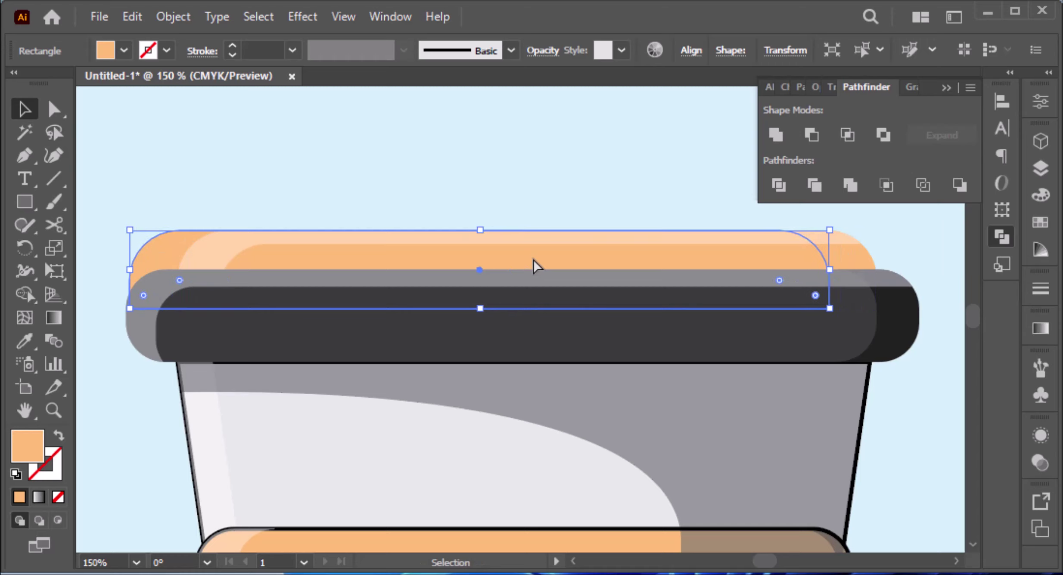
Step: Select both offset orange lid-top shapes and remove the excess with the Shape Builder, leaving only the curved sliver along the right edge
{"action": "left_click", "coordinate": [848, 258], "text": "shift"}
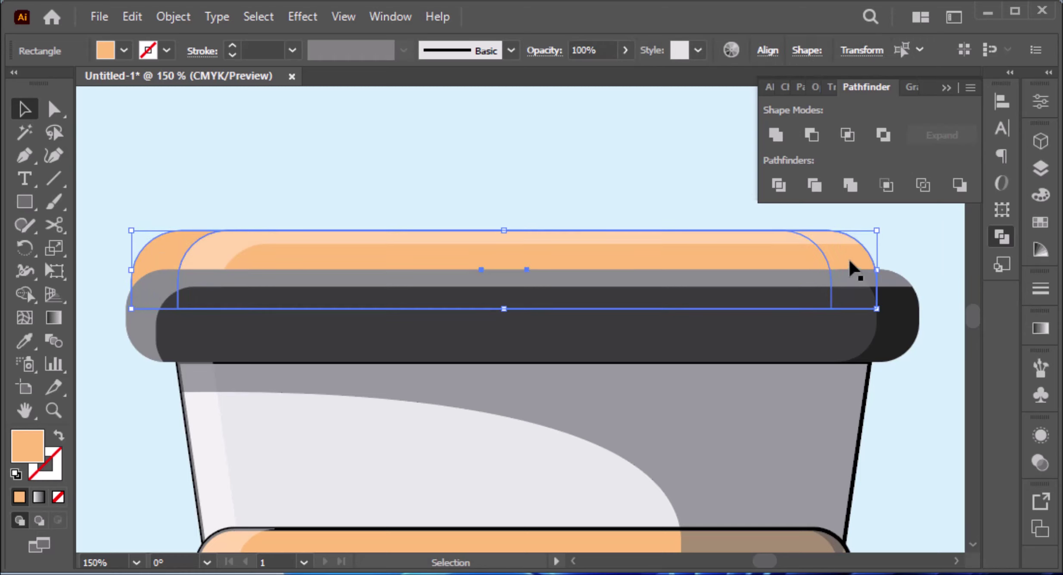
{"action": "key", "text": "shift+m"}
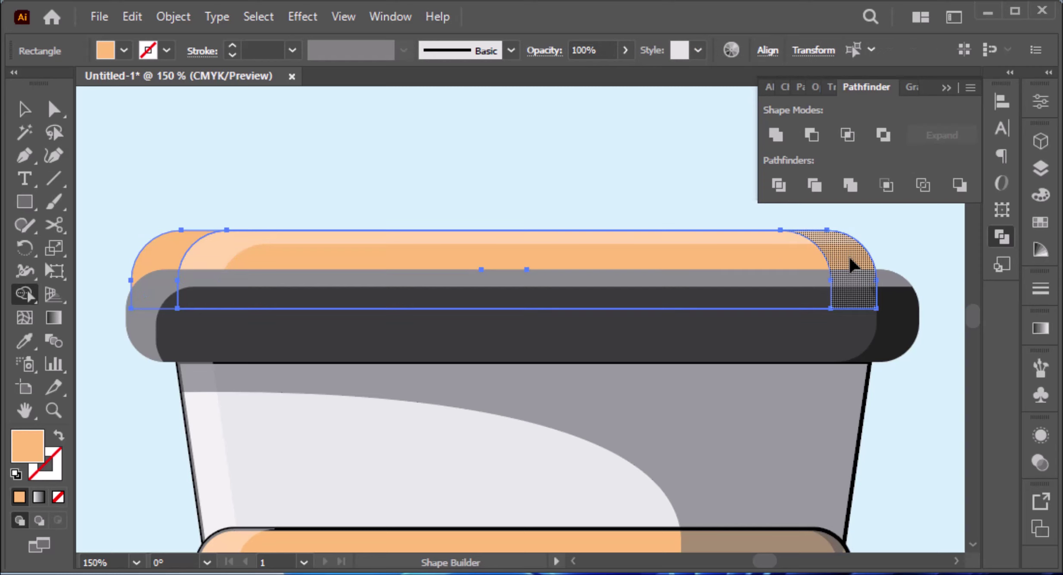
{"action": "mouse_move", "coordinate": [249, 267]}
{"action": "left_mouse_down"}
{"action": "mouse_move", "coordinate": [196, 261]}
{"action": "mouse_move", "coordinate": [120, 226]}
{"action": "left_mouse_up"}
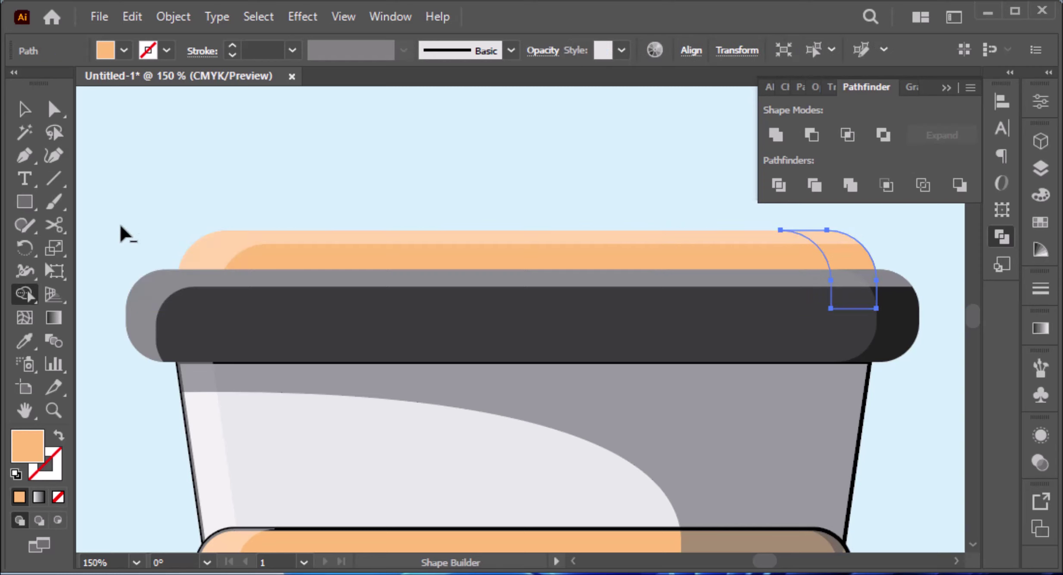
Step: Apply the dark lid shadow's semi-transparent black appearance to the orange lid top's right sliver with the Eyedropper, and deselect it
{"action": "key", "text": "i"}
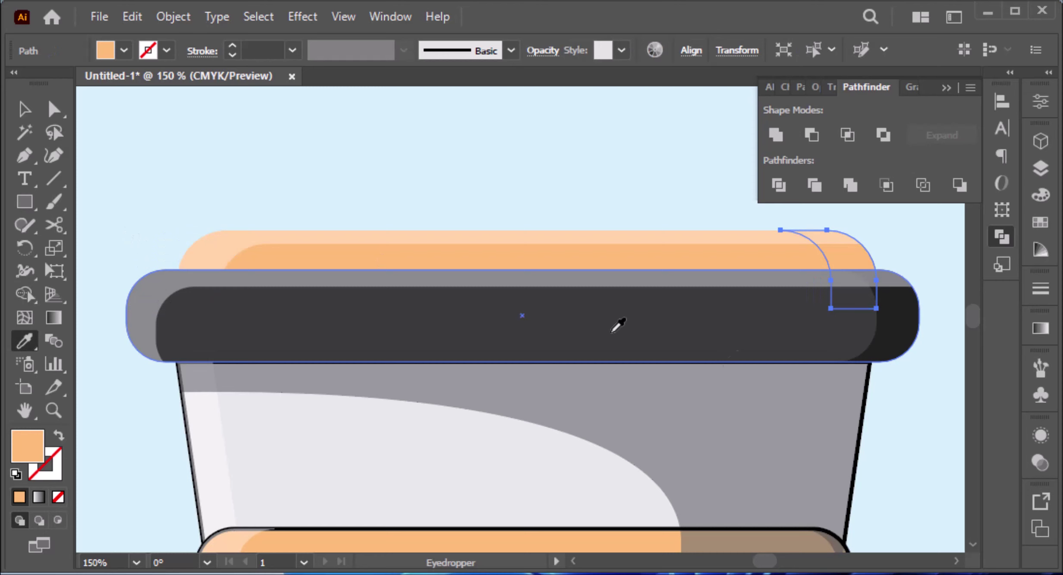
{"action": "left_click", "coordinate": [909, 331]}
{"action": "key", "text": "ctrl+0"}
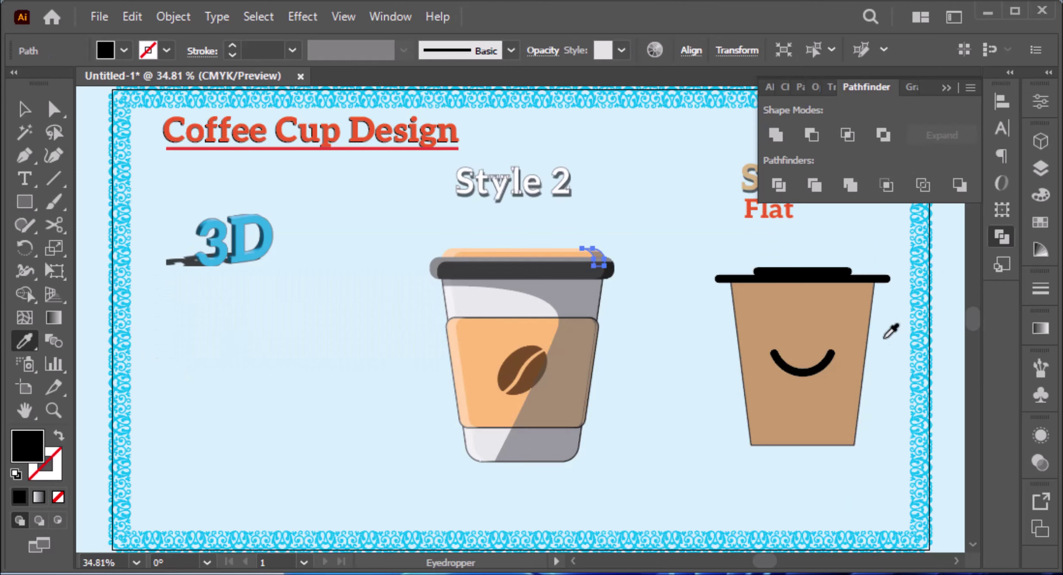
{"action": "key", "text": "v"}
{"action": "left_click", "coordinate": [612, 389]}
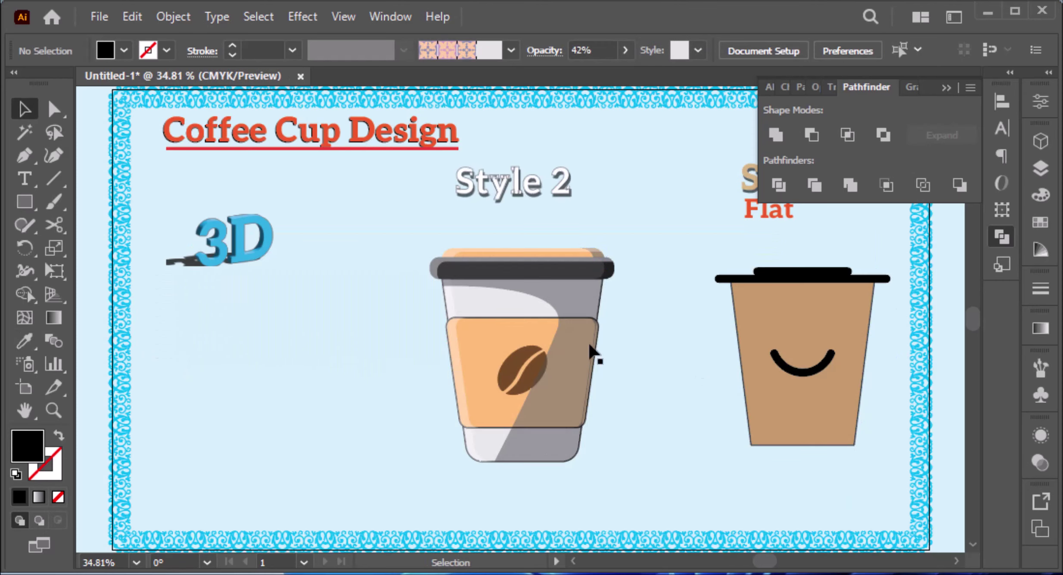
Step: Draw an open zigzag steam path of straight horizontal and vertical segments above the lid top with the Pen tool
{"action": "scroll", "coordinate": [576, 329], "scroll_direction": "up", "scroll_amount": 2}
{"action": "scroll", "coordinate": [576, 328], "scroll_direction": "up", "scroll_amount": 1}
{"action": "scroll", "coordinate": [576, 328], "scroll_direction": "up", "scroll_amount": 1}
{"action": "scroll", "coordinate": [576, 328], "scroll_direction": "up", "scroll_amount": 2}
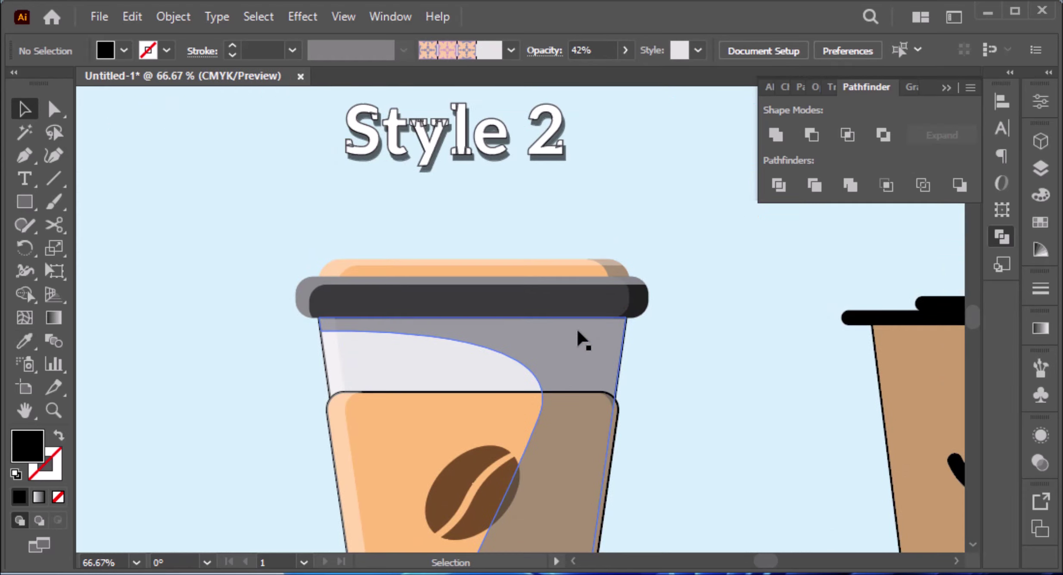
{"action": "scroll", "coordinate": [484, 309], "scroll_direction": "up", "scroll_amount": 2}
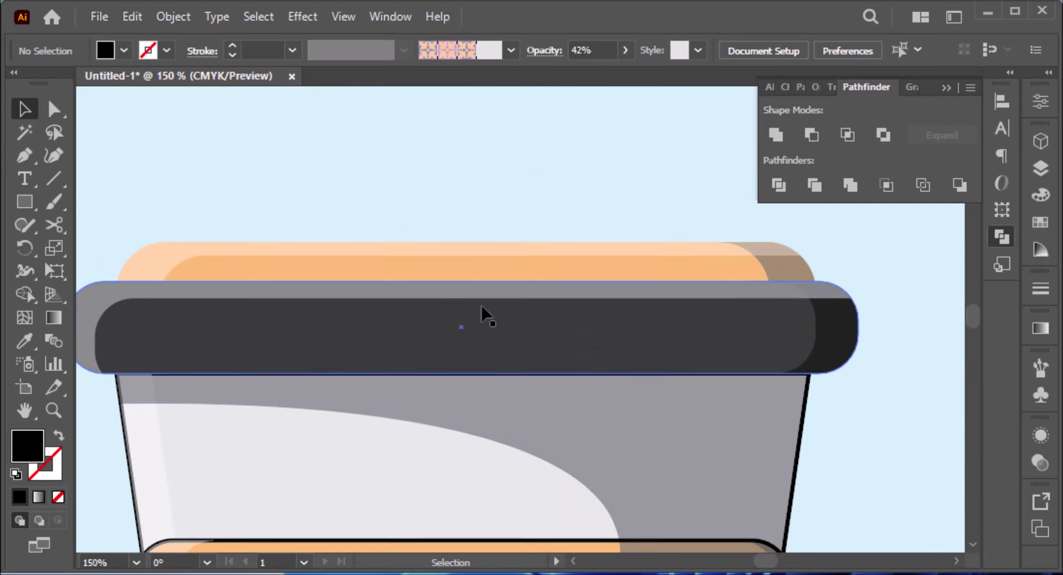
{"action": "scroll", "coordinate": [482, 309], "scroll_direction": "up", "scroll_amount": 1}
{"action": "key", "text": "p"}
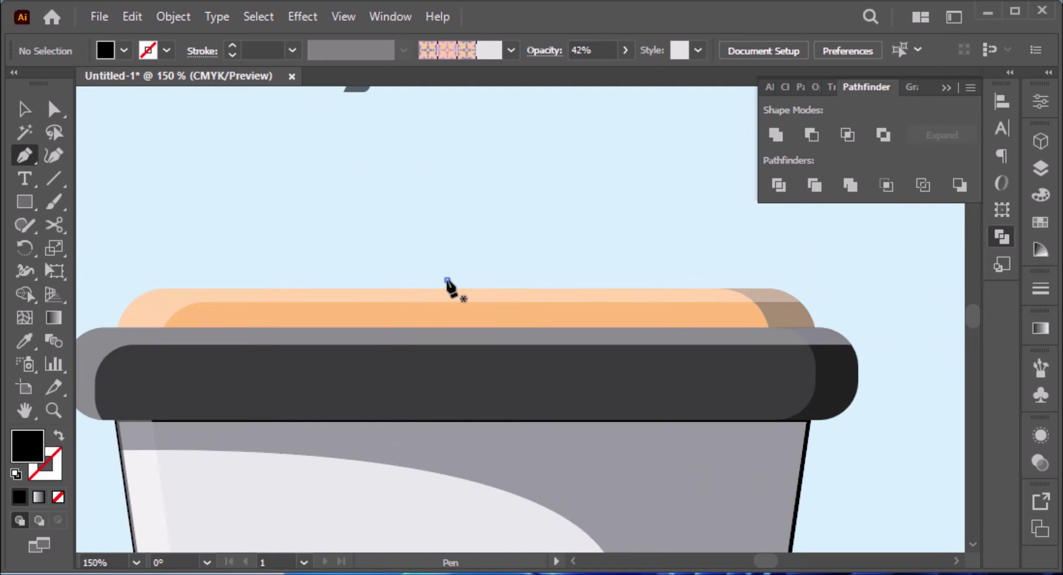
{"action": "left_click_drag", "start_coordinate": [446, 279], "coordinate": [446, 231]}
{"action": "left_click", "coordinate": [446, 231]}
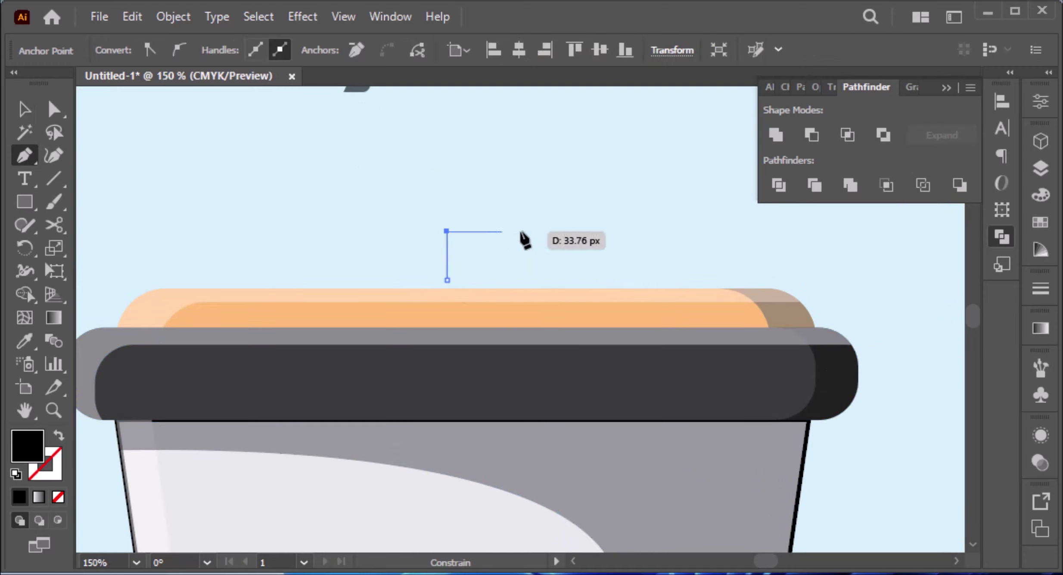
{"action": "left_click", "coordinate": [637, 232]}
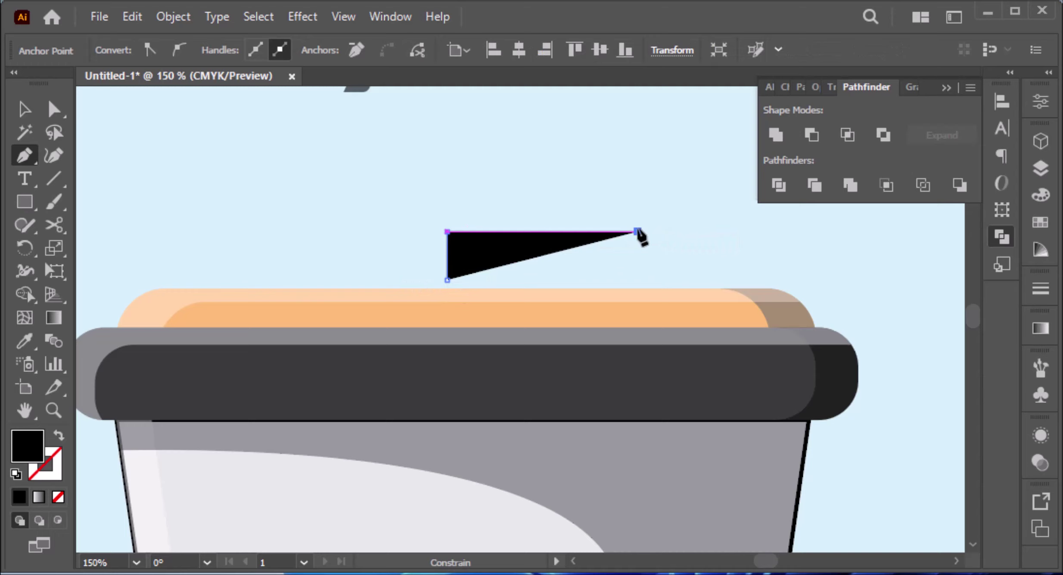
{"action": "left_click", "coordinate": [638, 187]}
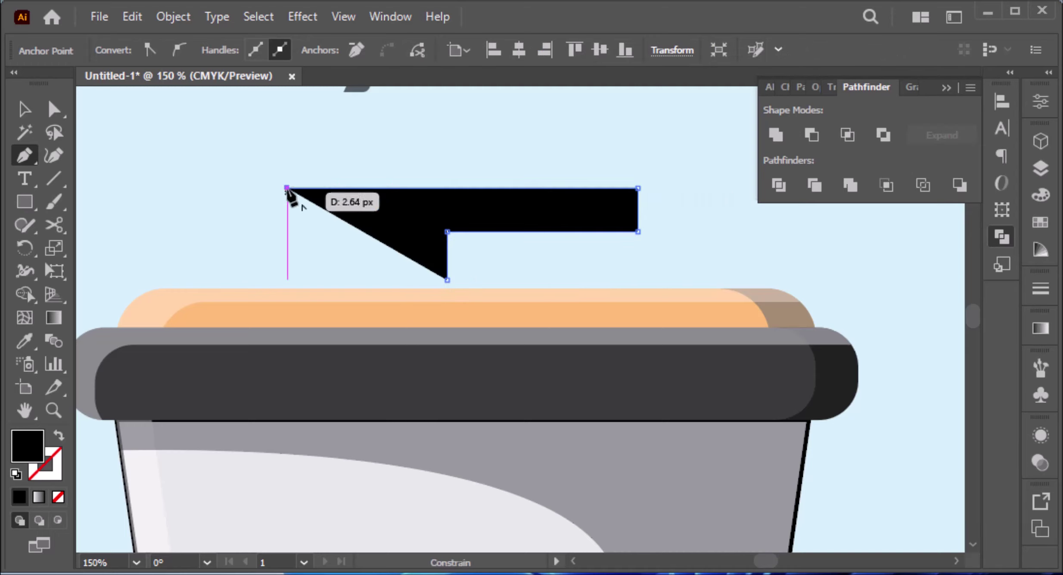
{"action": "left_click", "coordinate": [287, 188]}
{"action": "left_click", "coordinate": [287, 137]}
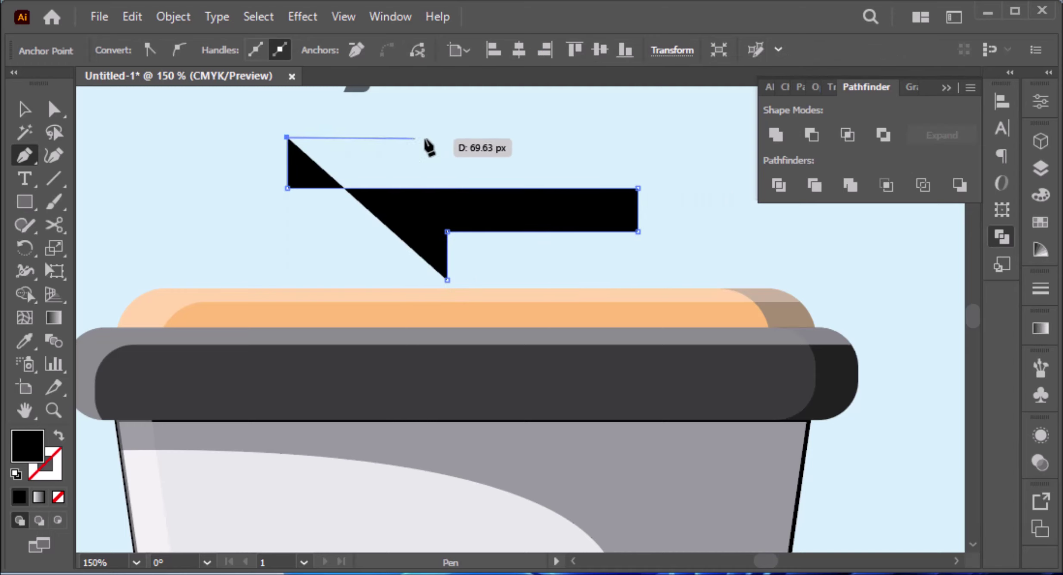
{"action": "left_click", "coordinate": [542, 138]}
{"action": "scroll", "coordinate": [543, 140], "scroll_direction": "up", "scroll_amount": 1}
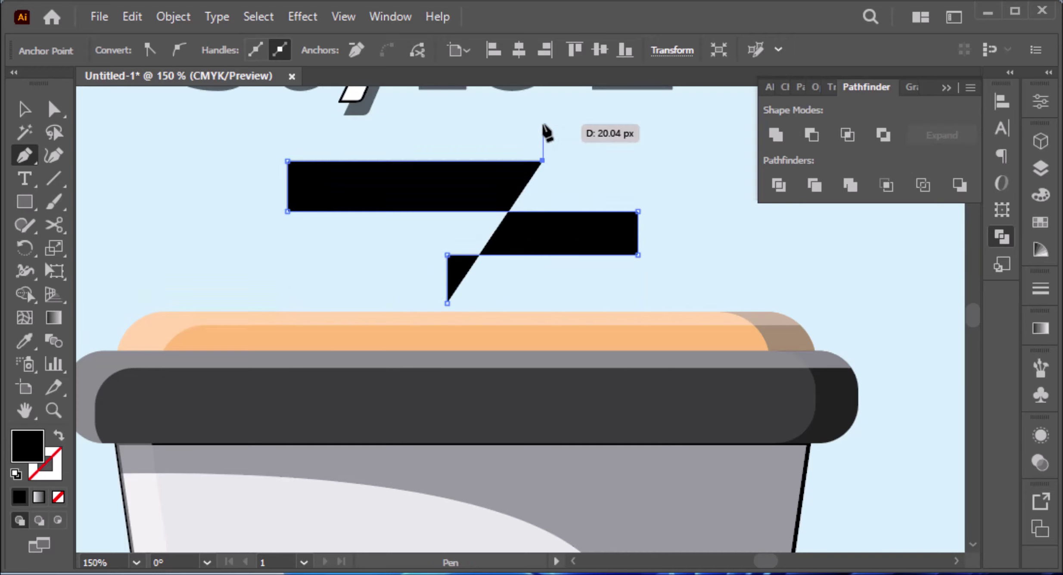
{"action": "key", "text": "v"}
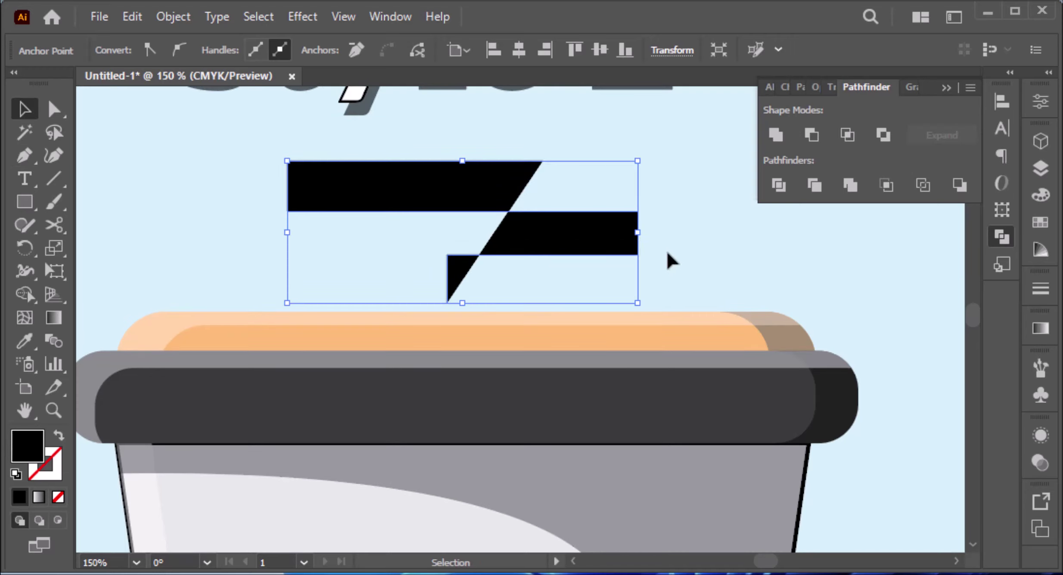
Step: Remove the zigzag steam path's fill and give it a black stroke 7 pt wide
{"action": "left_click", "coordinate": [372, 178]}
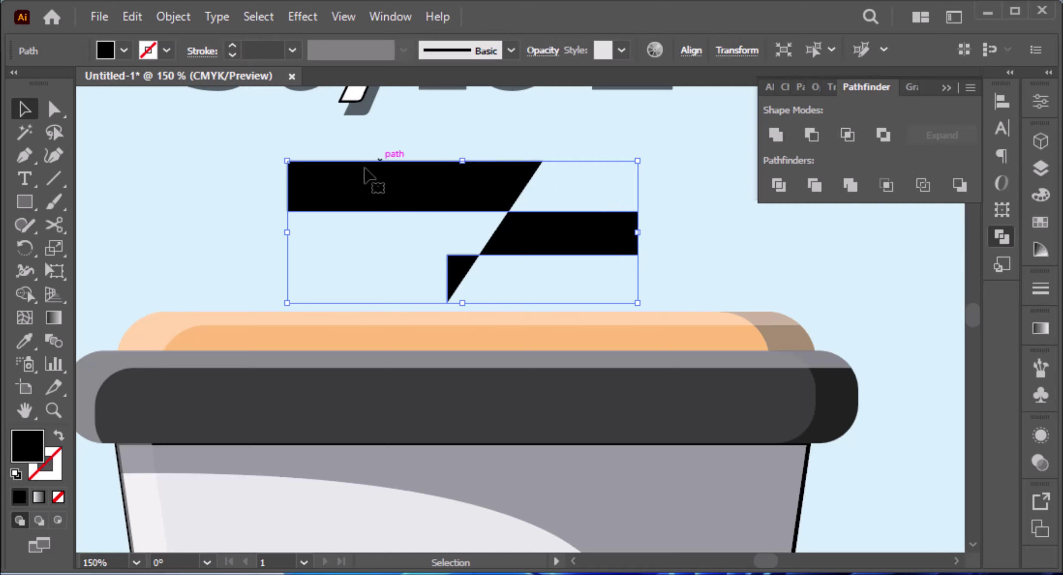
{"action": "left_click", "coordinate": [124, 50]}
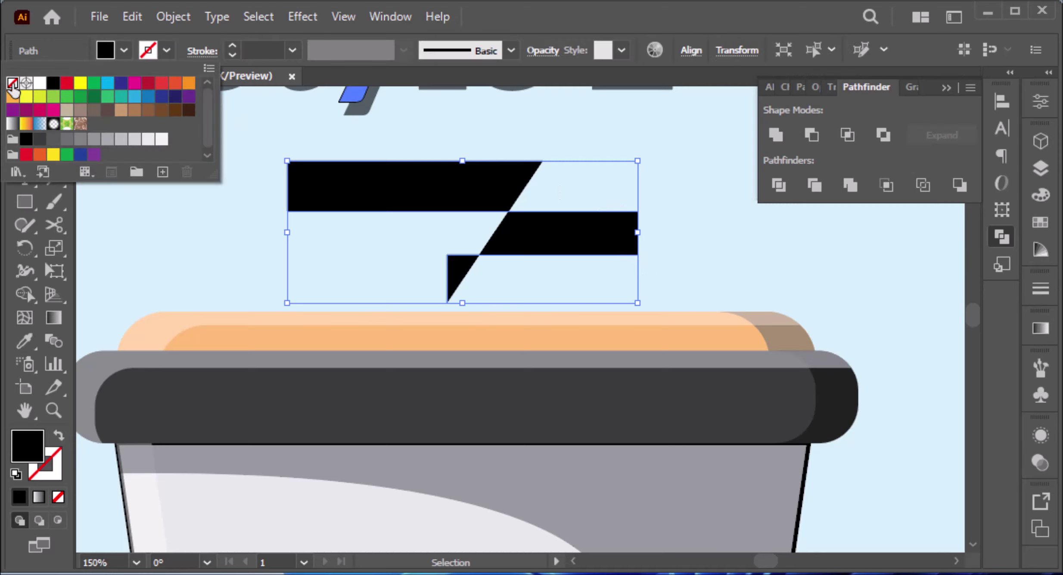
{"action": "left_click", "coordinate": [13, 84]}
{"action": "left_click", "coordinate": [51, 84]}
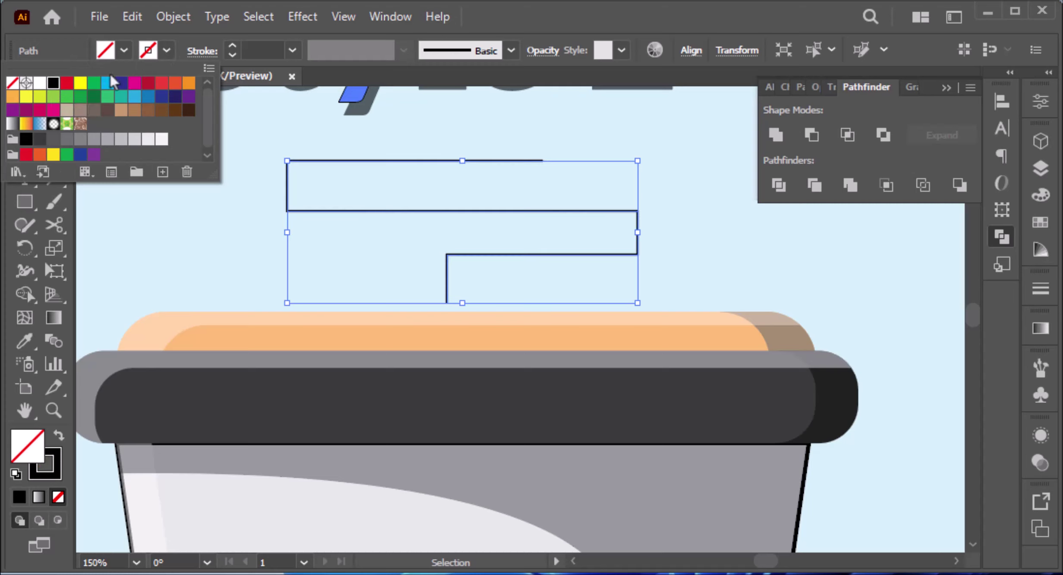
{"action": "left_click", "coordinate": [233, 45]}
{"action": "left_click", "coordinate": [232, 45]}
{"action": "left_click", "coordinate": [233, 45]}
{"action": "left_click", "coordinate": [232, 45]}
{"action": "left_click", "coordinate": [232, 45]}
{"action": "left_click", "coordinate": [233, 45]}
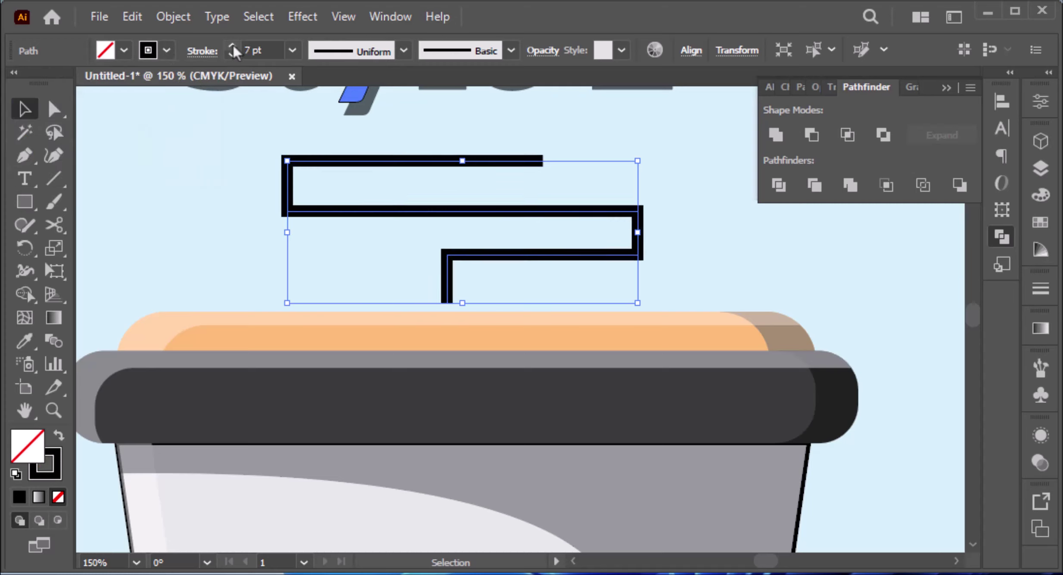
{"action": "left_click", "coordinate": [233, 45]}
Step: Round all corners of the steam path fully and give its stroke round caps
{"action": "left_click", "coordinate": [52, 109]}
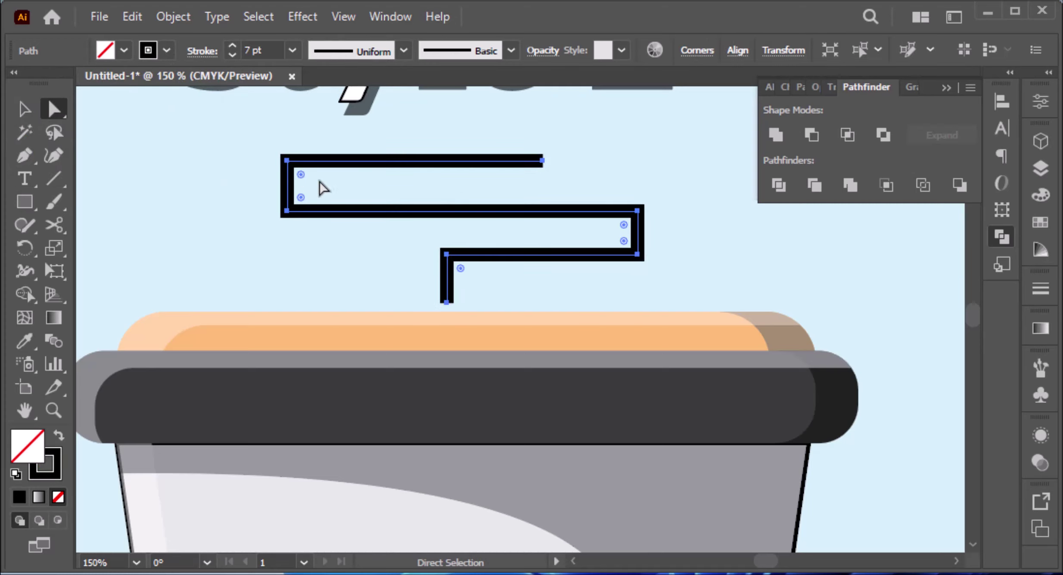
{"action": "left_click_drag", "start_coordinate": [306, 185], "coordinate": [362, 200]}
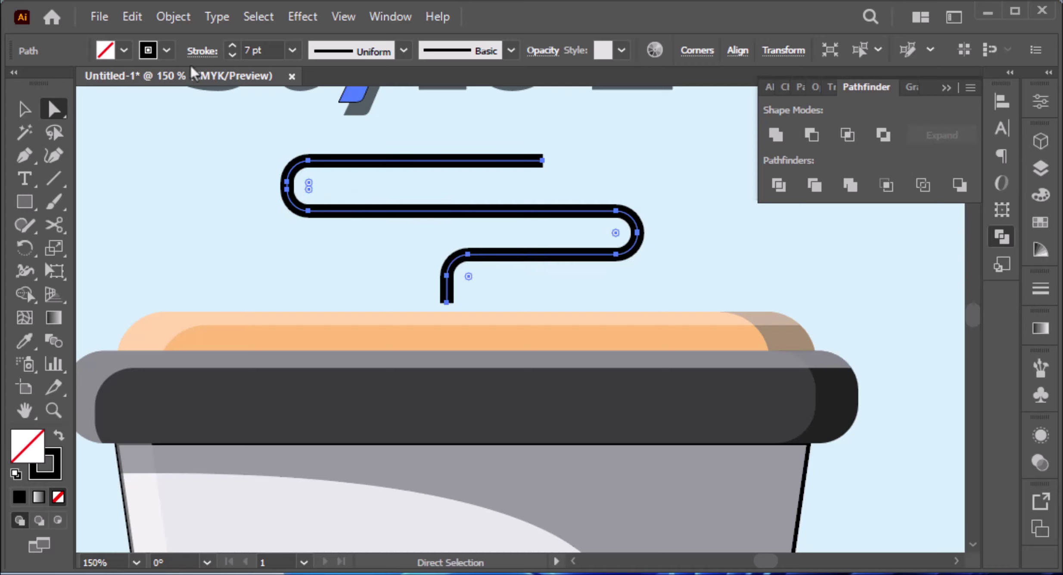
{"action": "left_click", "coordinate": [201, 51]}
{"action": "left_click", "coordinate": [96, 101]}
Step: Cut the steam path's top line at two points with the Scissors tool and delete the short piece between them
{"action": "key", "text": "c"}
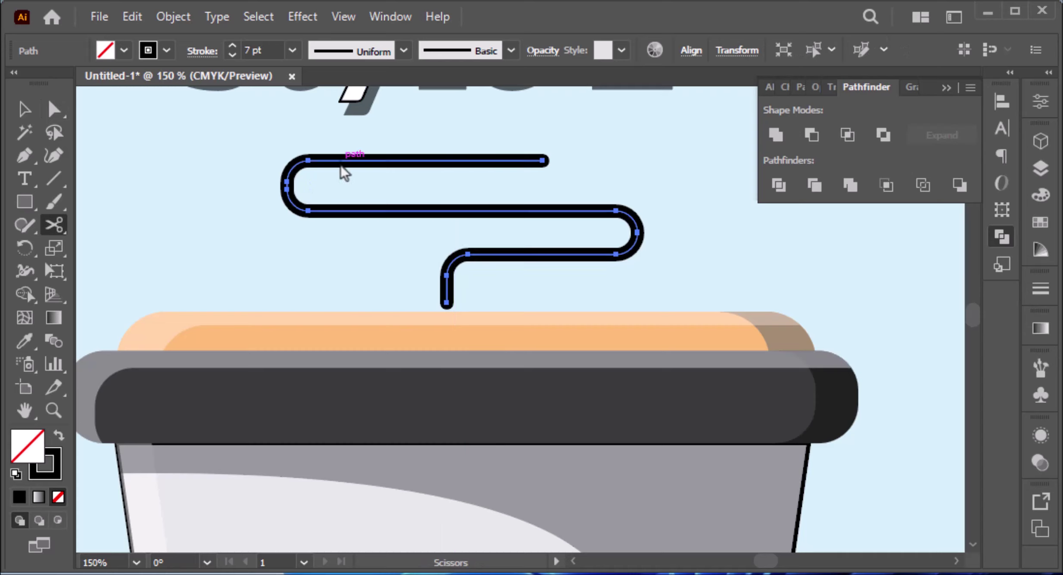
{"action": "left_click", "coordinate": [340, 163]}
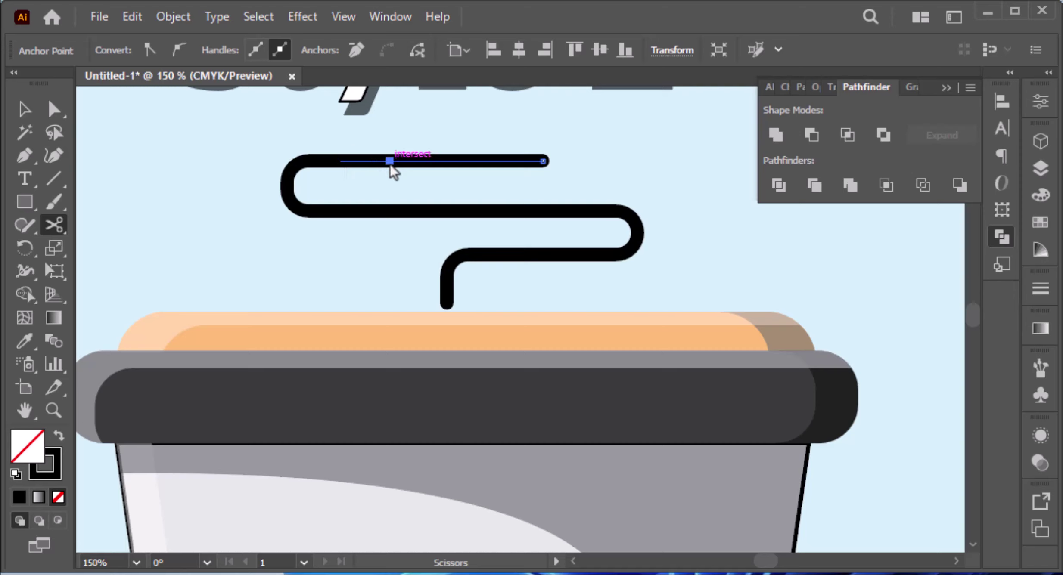
{"action": "left_click", "coordinate": [390, 163]}
{"action": "key", "text": "v"}
{"action": "left_click", "coordinate": [367, 163]}
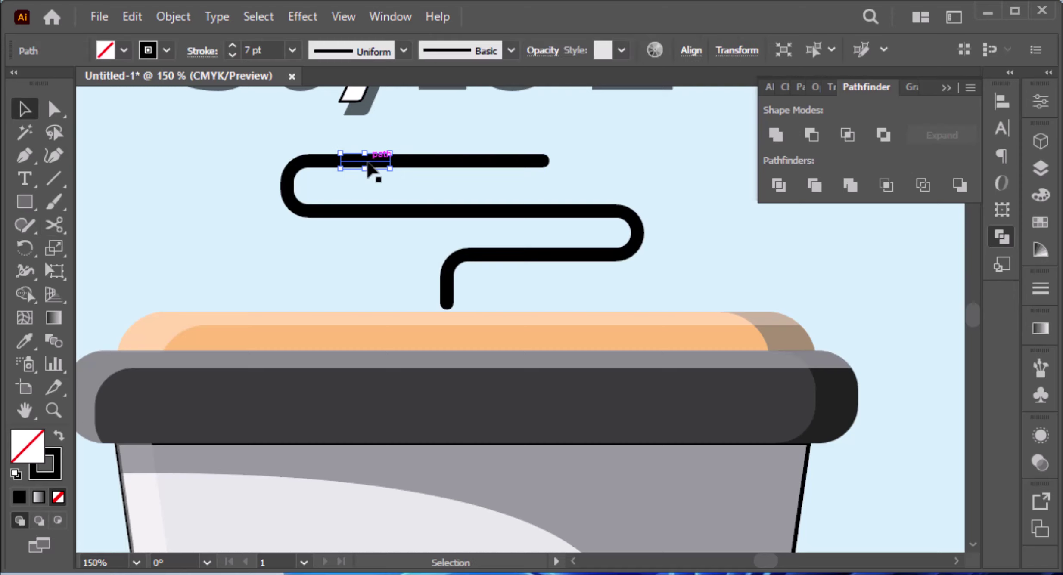
{"action": "key", "text": "Delete"}
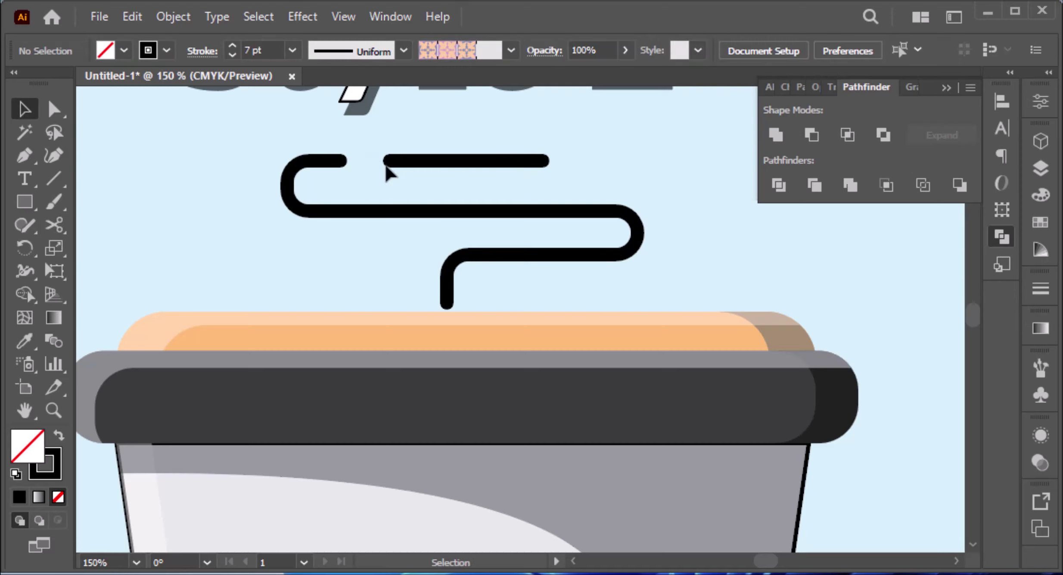
Step: Cut a short section out of the steam path's middle line with the Scissors tool and delete it
{"action": "key", "text": "c"}
{"action": "left_click", "coordinate": [458, 211]}
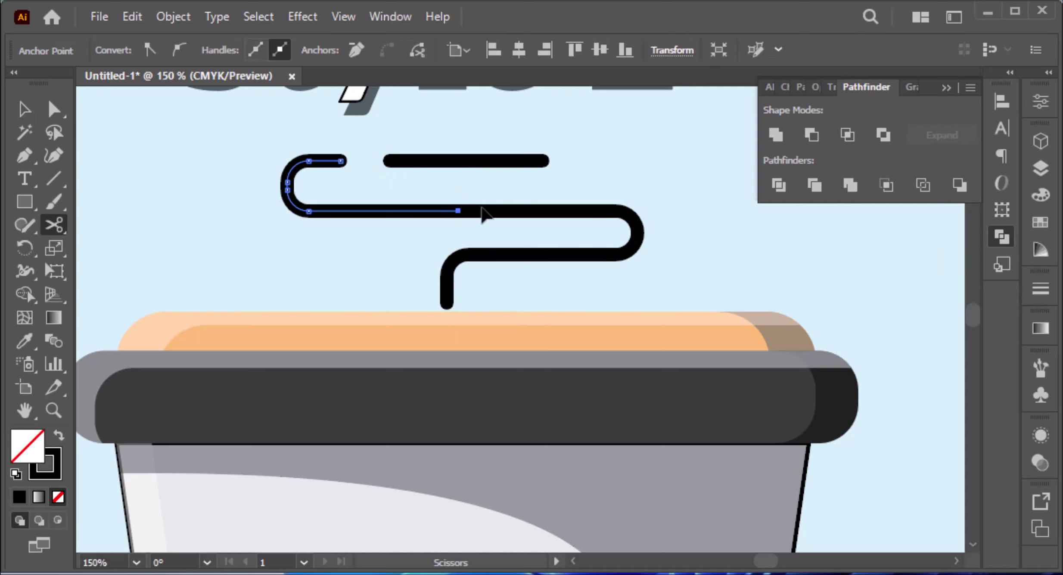
{"action": "left_click", "coordinate": [513, 210]}
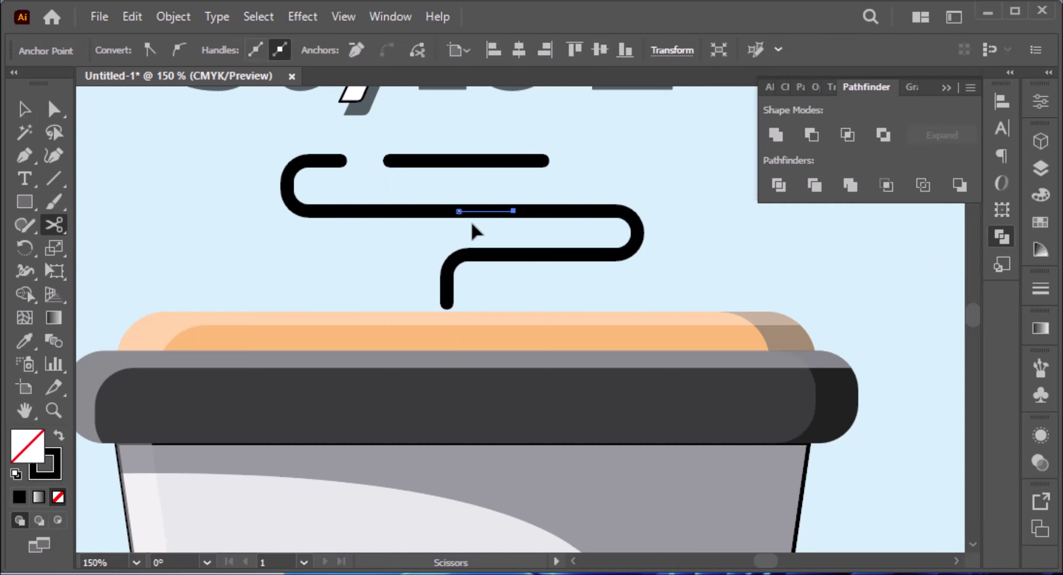
{"action": "key", "text": "Delete"}
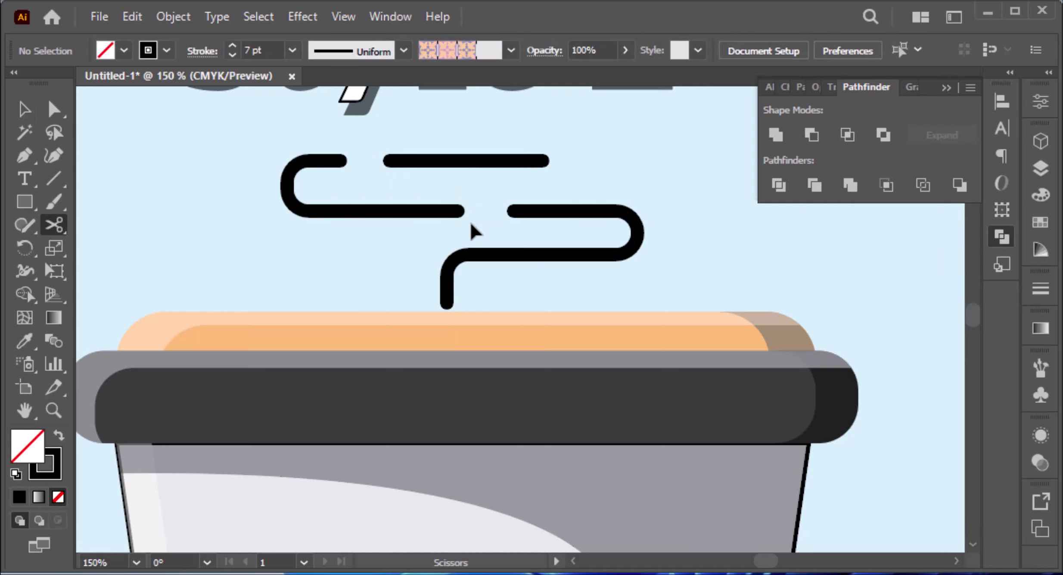
Step: Cut a short section out of the steam path's lowest horizontal line and delete it
{"action": "left_click", "coordinate": [549, 254]}
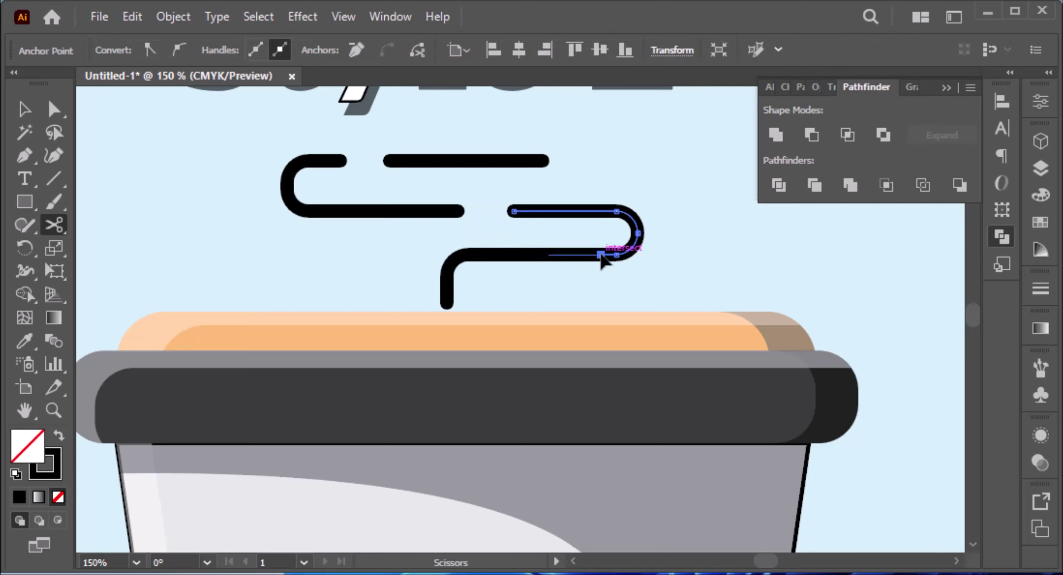
{"action": "key", "text": "v"}
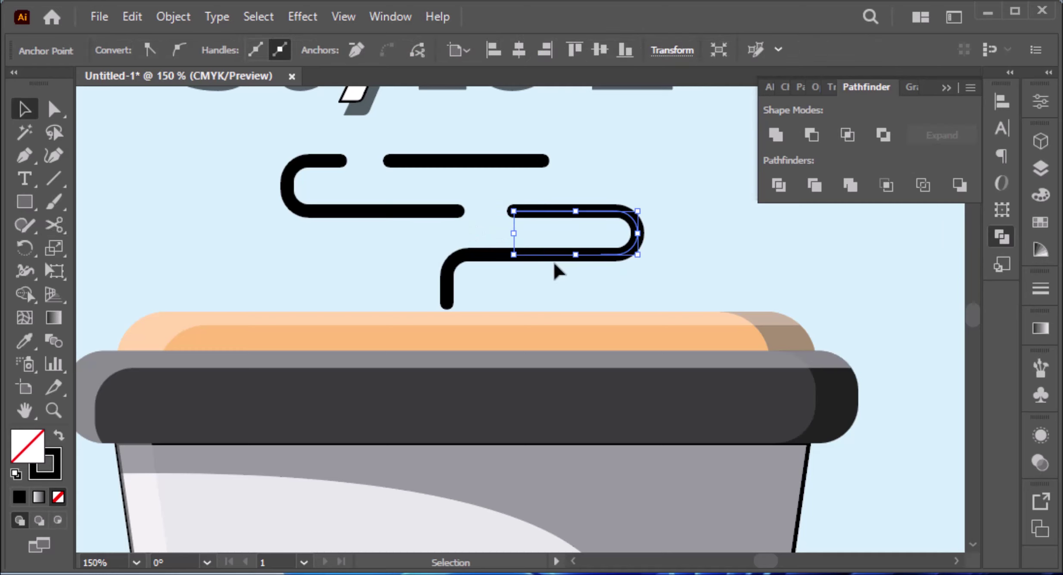
{"action": "left_click", "coordinate": [562, 255]}
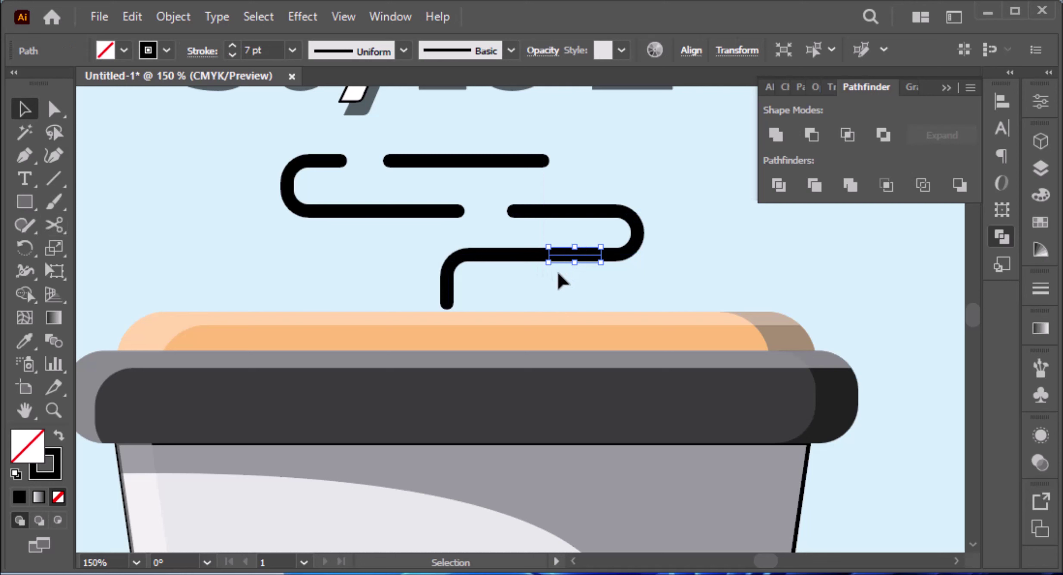
{"action": "key", "text": "Delete"}
Step: Select the whole Style 2 cup together with its steam lines and expand the artwork
{"action": "key", "text": "ctrl+0"}
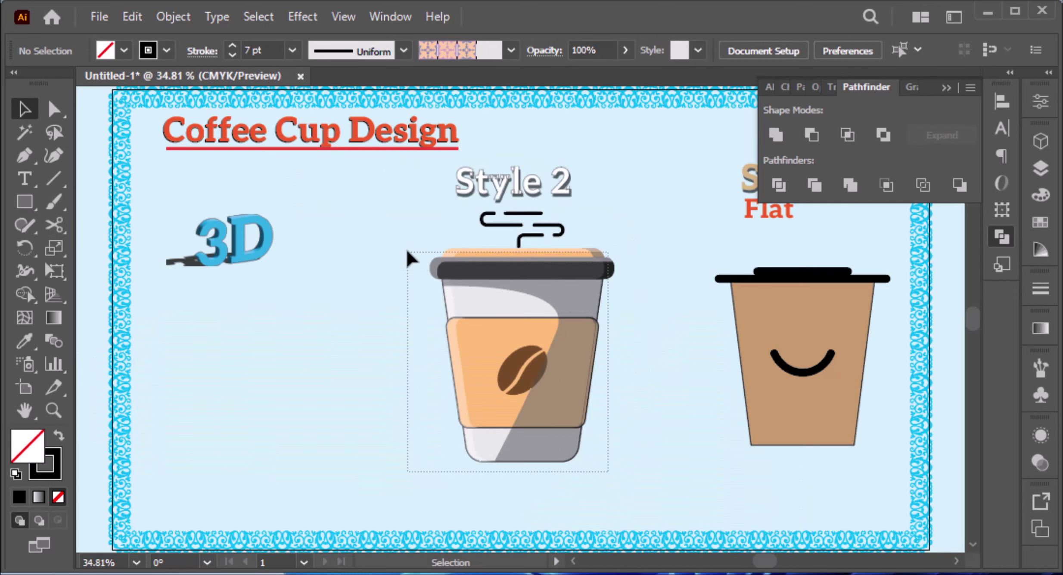
{"action": "left_click_drag", "start_coordinate": [394, 210], "coordinate": [394, 208]}
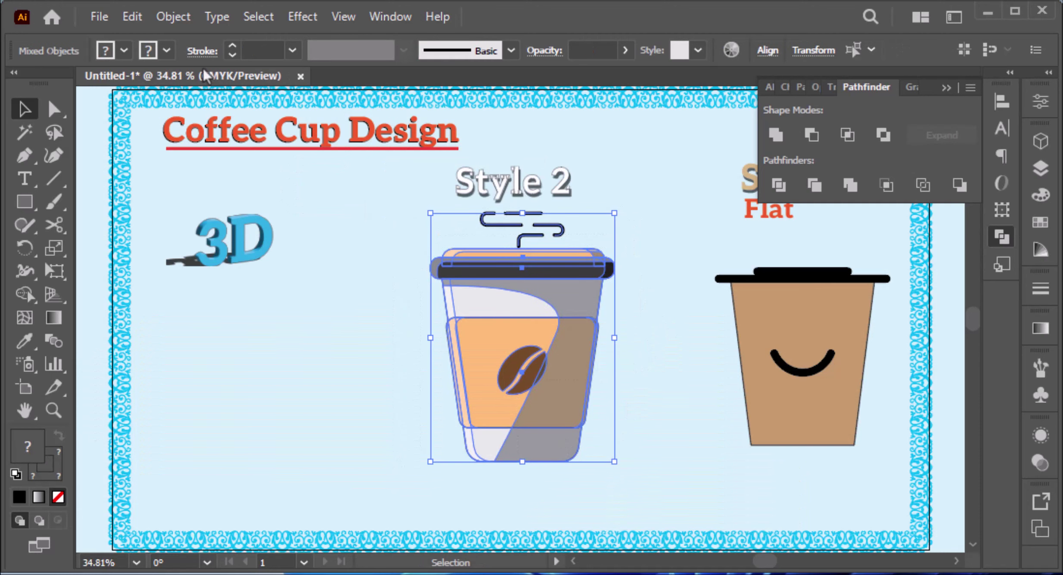
{"action": "left_click", "coordinate": [172, 17]}
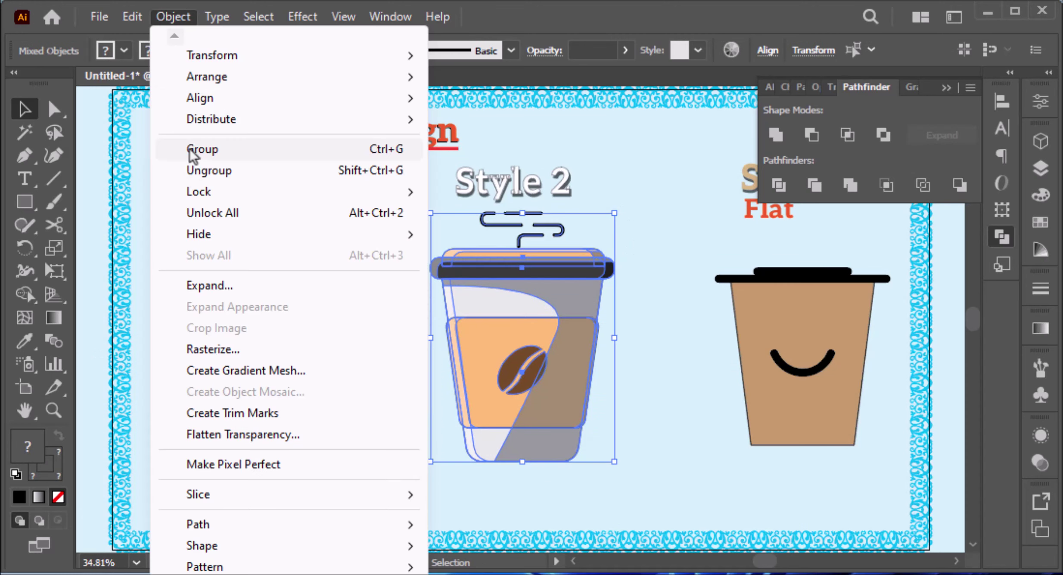
{"action": "left_click", "coordinate": [212, 283]}
{"action": "left_click", "coordinate": [314, 424]}
Step: Move the expanded Style 2 cup slightly right and down, and scale it down proportionally beneath its title
{"action": "left_click_drag", "start_coordinate": [555, 352], "coordinate": [570, 367]}
{"action": "left_click_drag", "start_coordinate": [537, 225], "coordinate": [538, 262]}
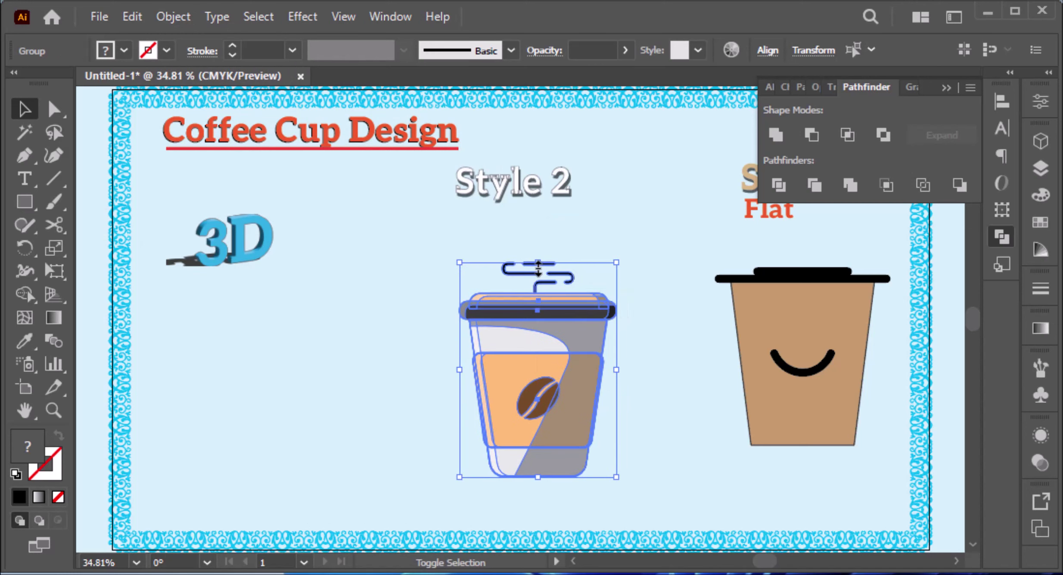
Step: Nudge the Style 2 cup slightly up and left, and draw a circle around it enclosing the cup and steam lines
{"action": "left_click_drag", "start_coordinate": [564, 392], "coordinate": [559, 379]}
{"action": "left_click", "coordinate": [688, 429]}
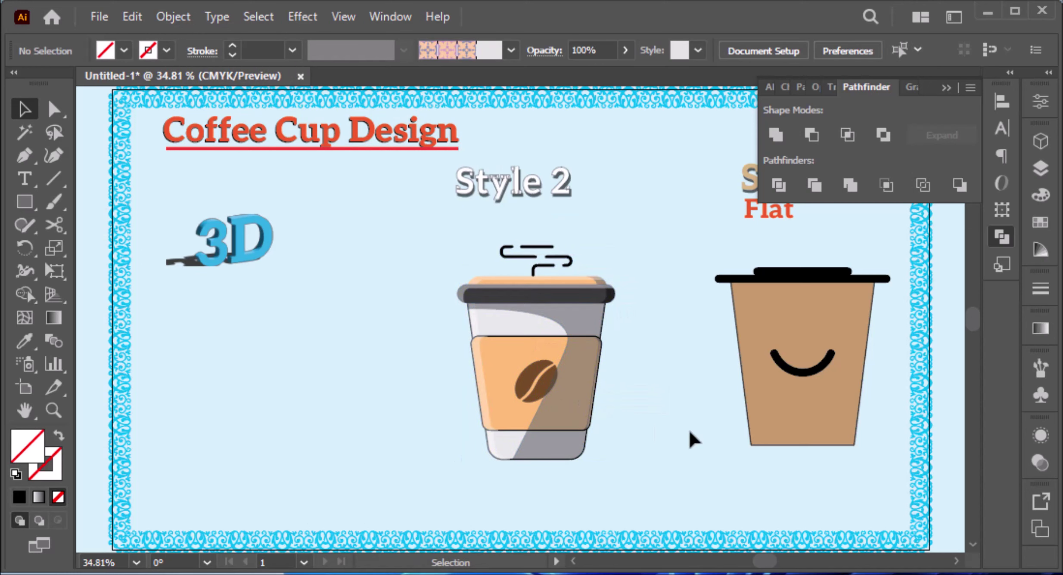
{"action": "key", "text": "m"}
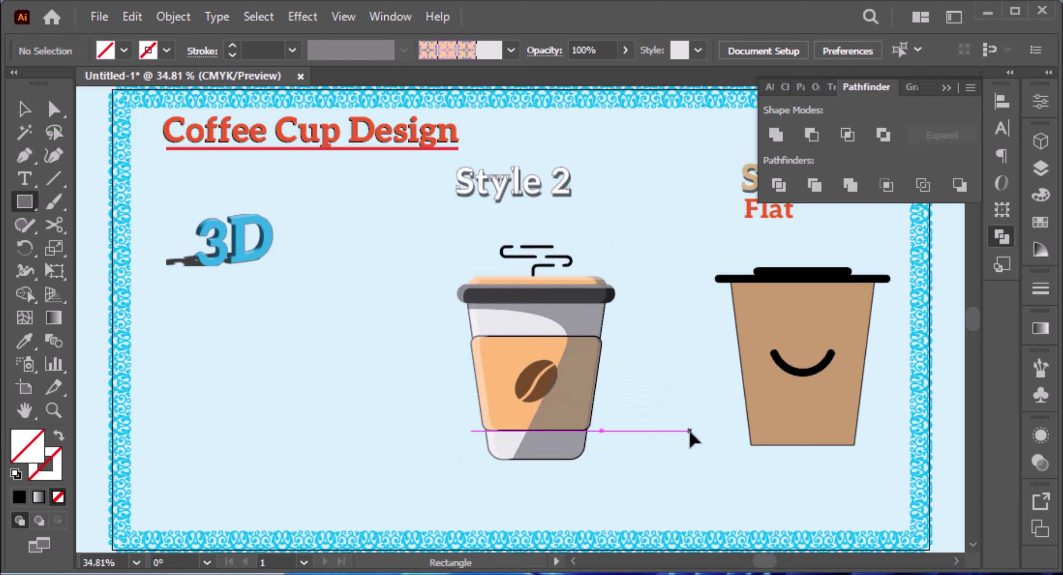
{"action": "key", "text": "l"}
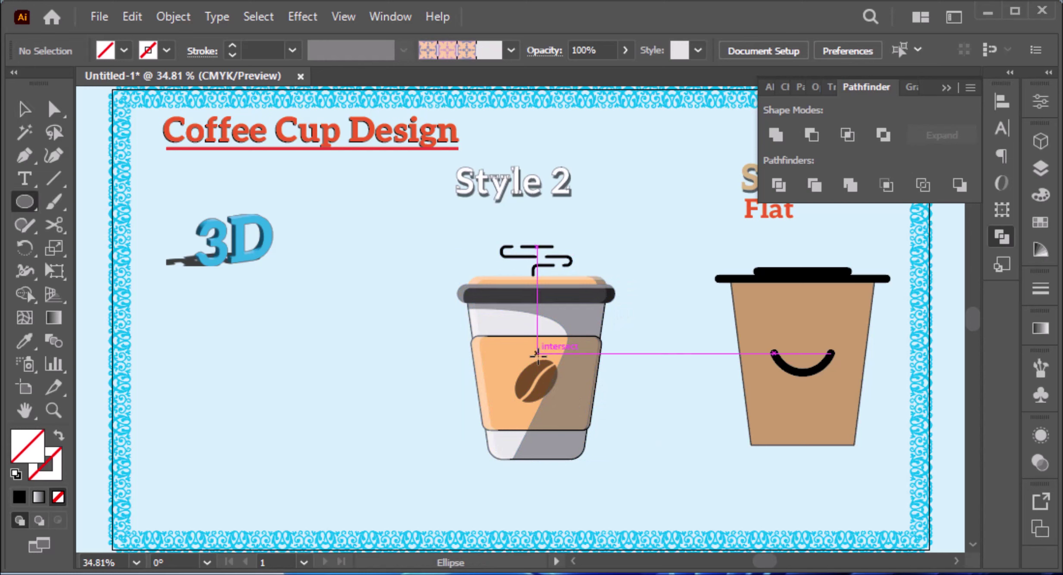
{"action": "left_click_drag", "start_coordinate": [537, 354], "coordinate": [598, 475]}
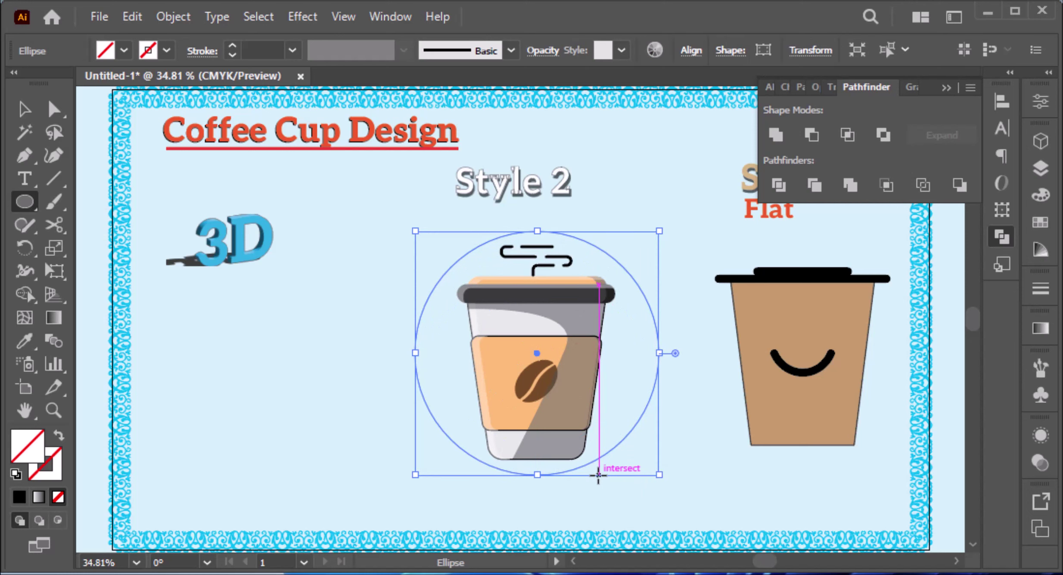
Step: Fill the circle with the light orange sampled from the cup's sleeve
{"action": "left_click", "coordinate": [123, 50]}
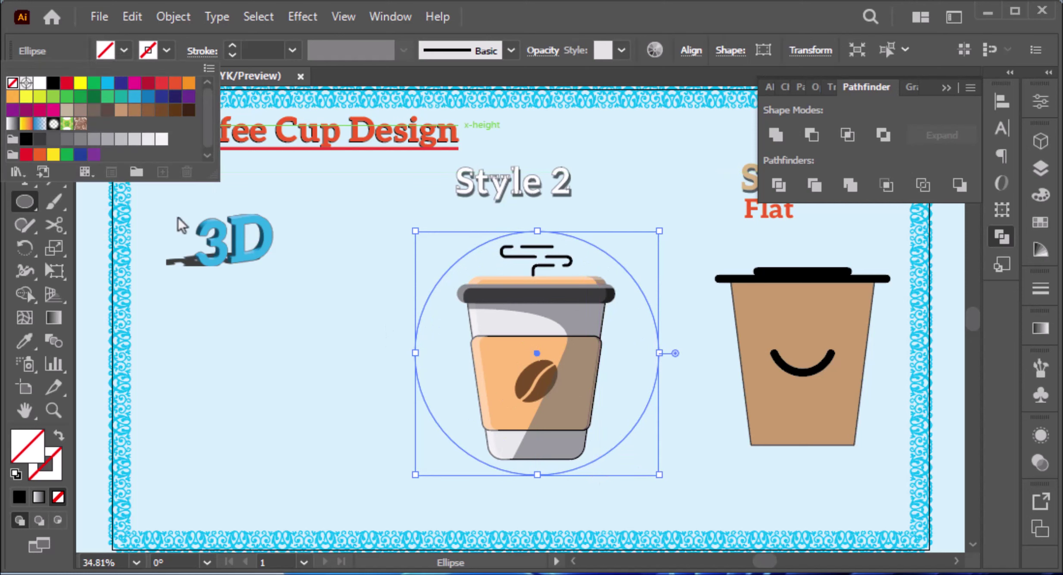
{"action": "key", "text": "Escape"}
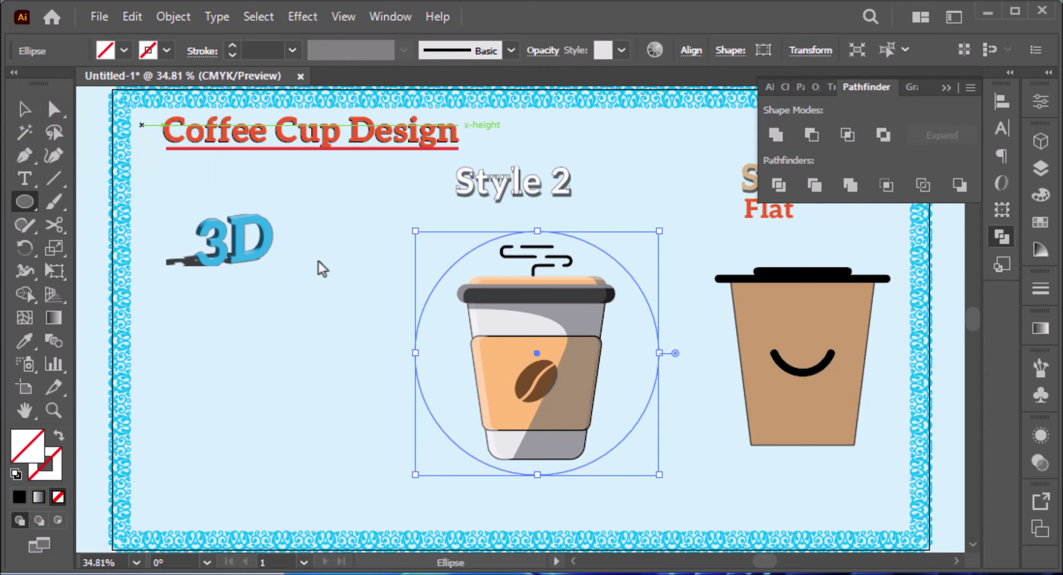
{"action": "key", "text": "i"}
{"action": "left_click", "coordinate": [499, 355]}
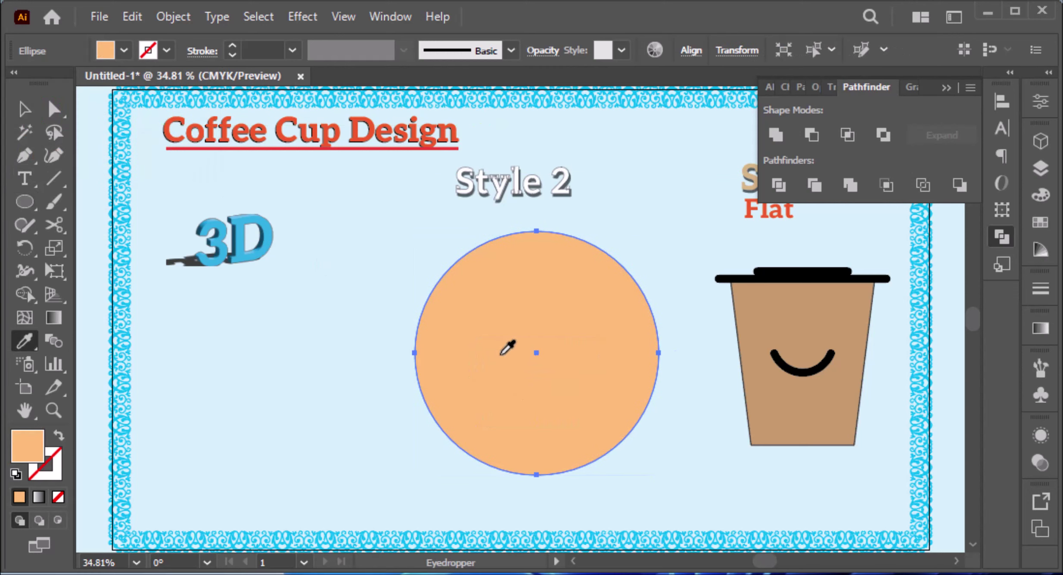
Step: Arrange the orange circle behind the cup and steam lines, keeping it in front of the light blue background
{"action": "key", "text": "v"}
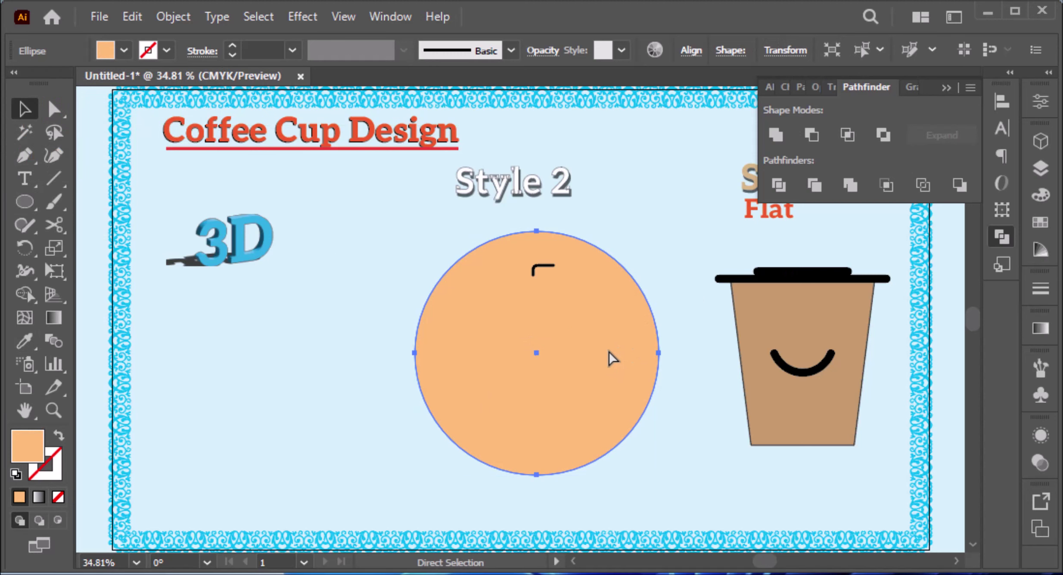
{"action": "key", "text": "ctrl+z"}
{"action": "left_click", "coordinate": [521, 403]}
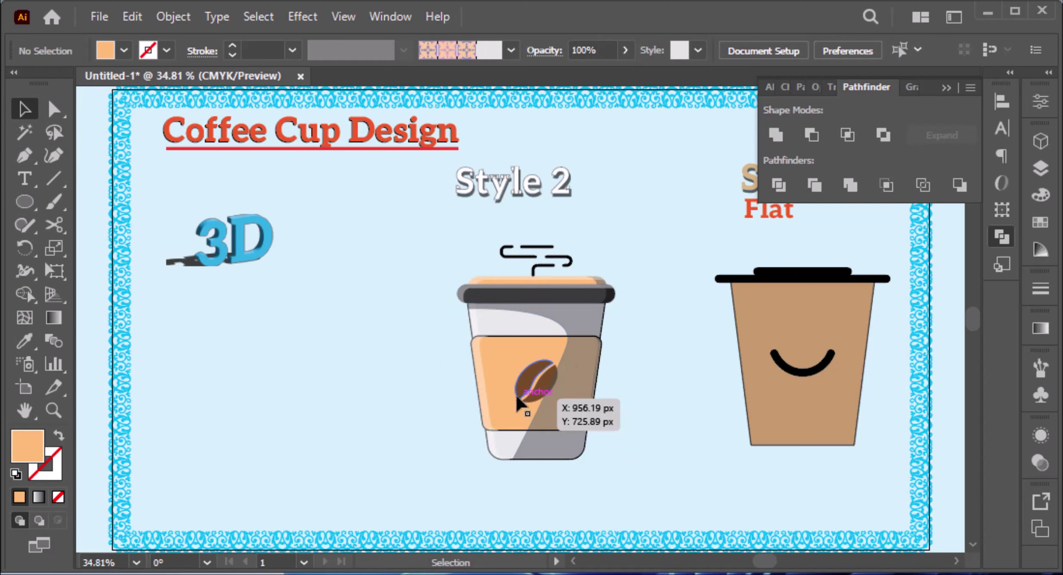
{"action": "left_click", "coordinate": [514, 442]}
{"action": "scroll", "coordinate": [517, 439], "scroll_direction": "up", "scroll_amount": 2}
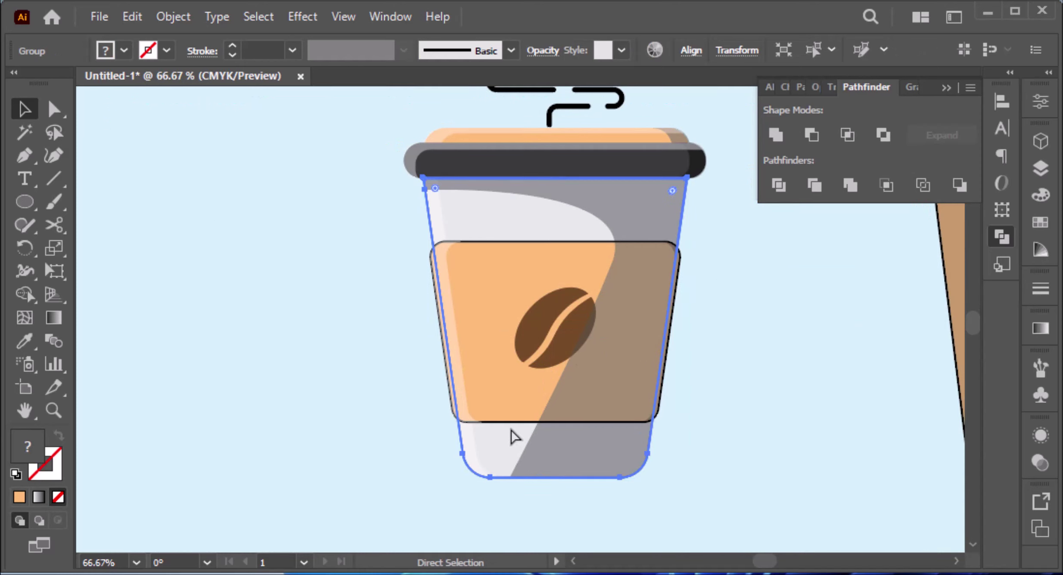
{"action": "key", "text": "ctrl+shift+z"}
{"action": "key", "text": "ctrl+shift+z"}
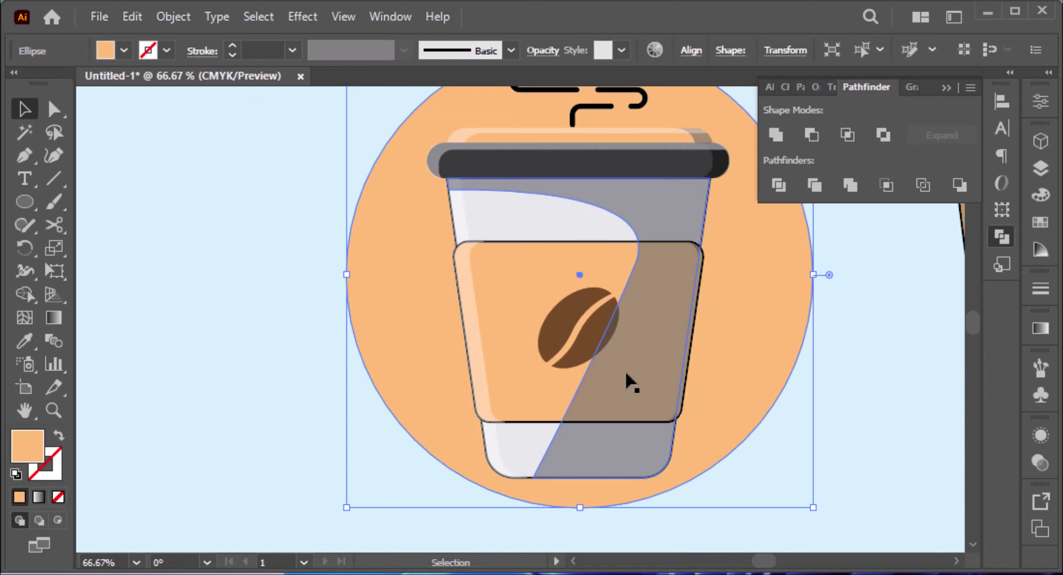
Step: Give the circle a radial gradient fill, with its outer colour stop sampled from the orange sleeve
{"action": "scroll", "coordinate": [630, 371], "scroll_direction": "right", "scroll_amount": 1}
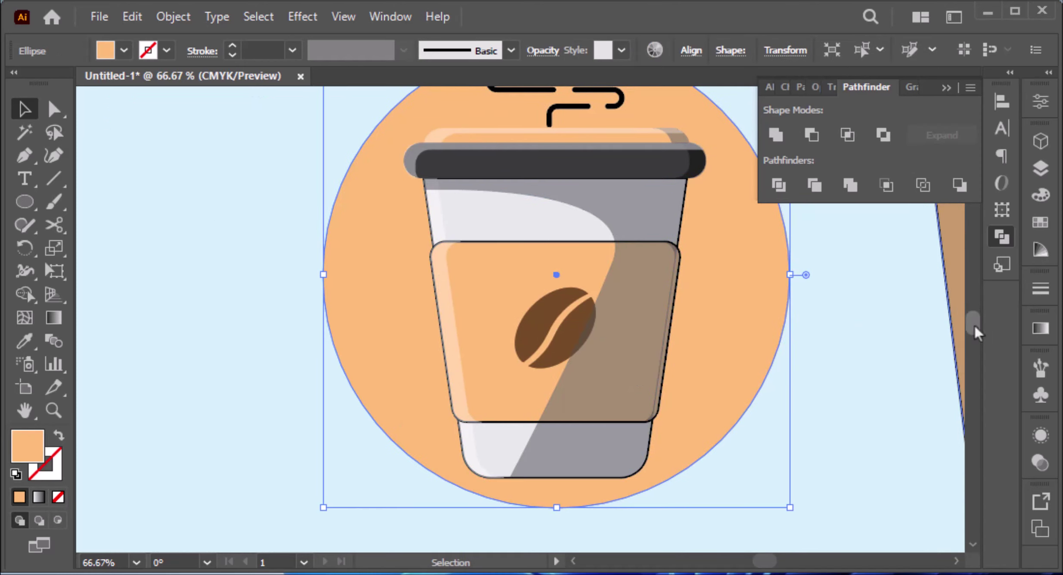
{"action": "left_click", "coordinate": [1039, 329]}
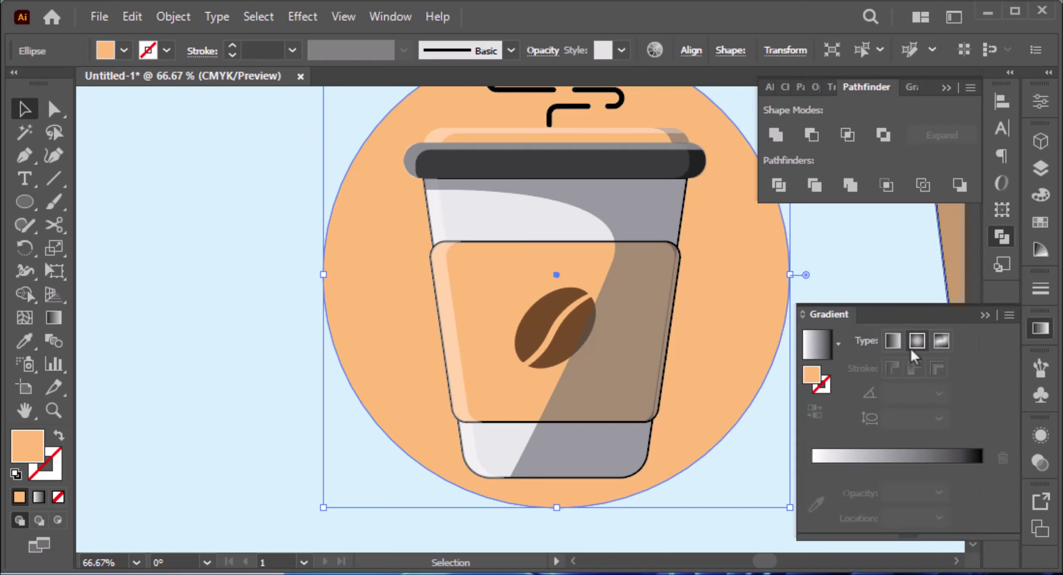
{"action": "left_click", "coordinate": [917, 342]}
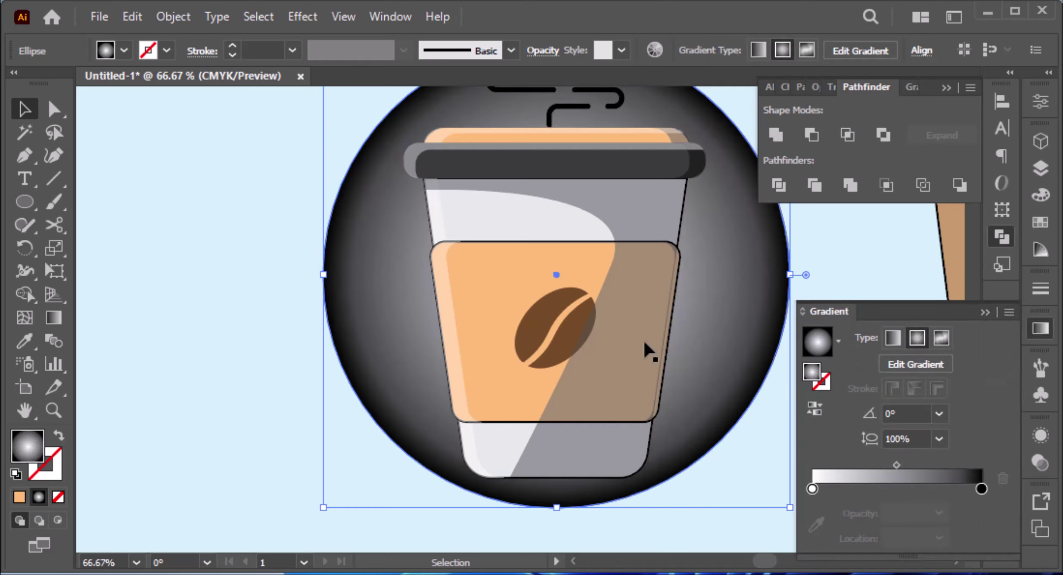
{"action": "left_click", "coordinate": [981, 489]}
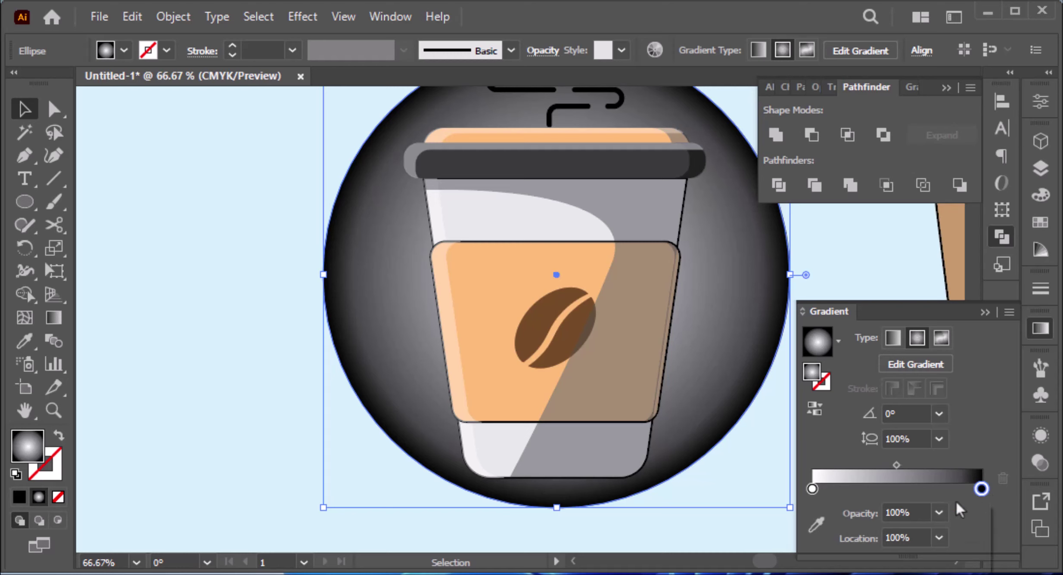
{"action": "double_click", "coordinate": [981, 488]}
{"action": "left_click", "coordinate": [816, 504]}
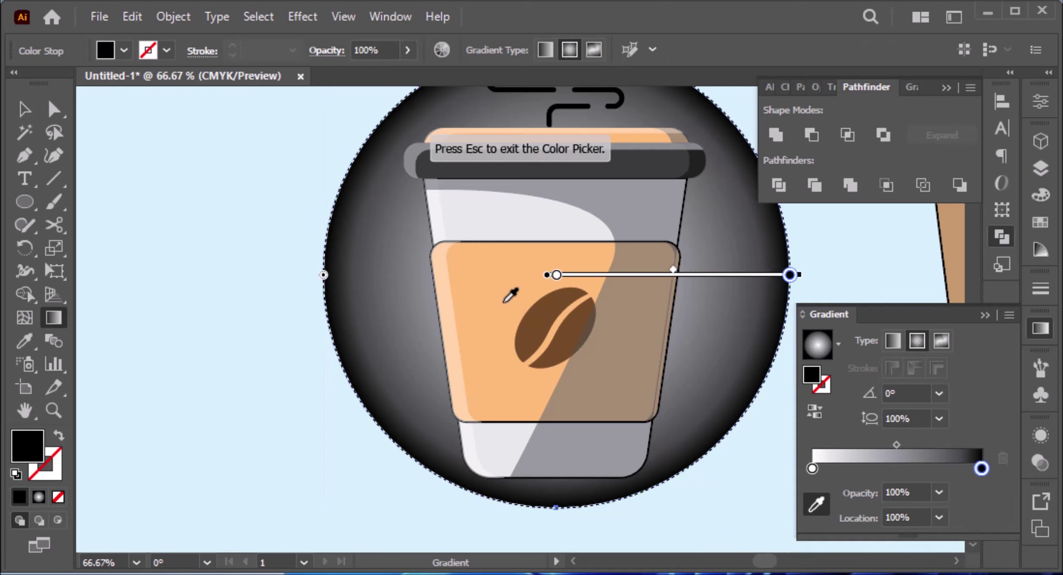
{"action": "left_click", "coordinate": [506, 296]}
{"action": "key", "text": "Escape"}
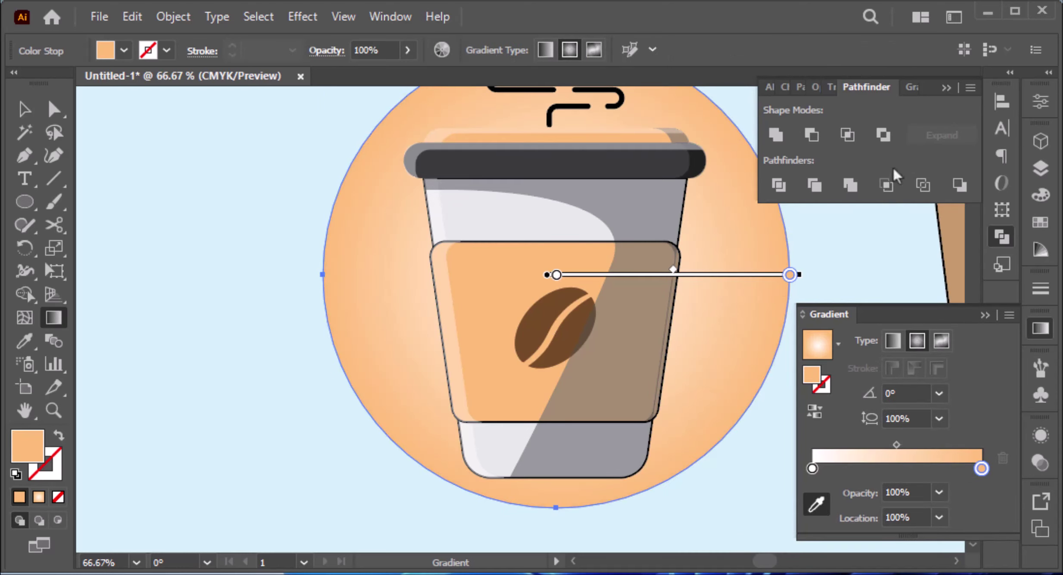
Step: Darken the outer colour stop of the circle's gradient to a medium brown
{"action": "double_click", "coordinate": [981, 469]}
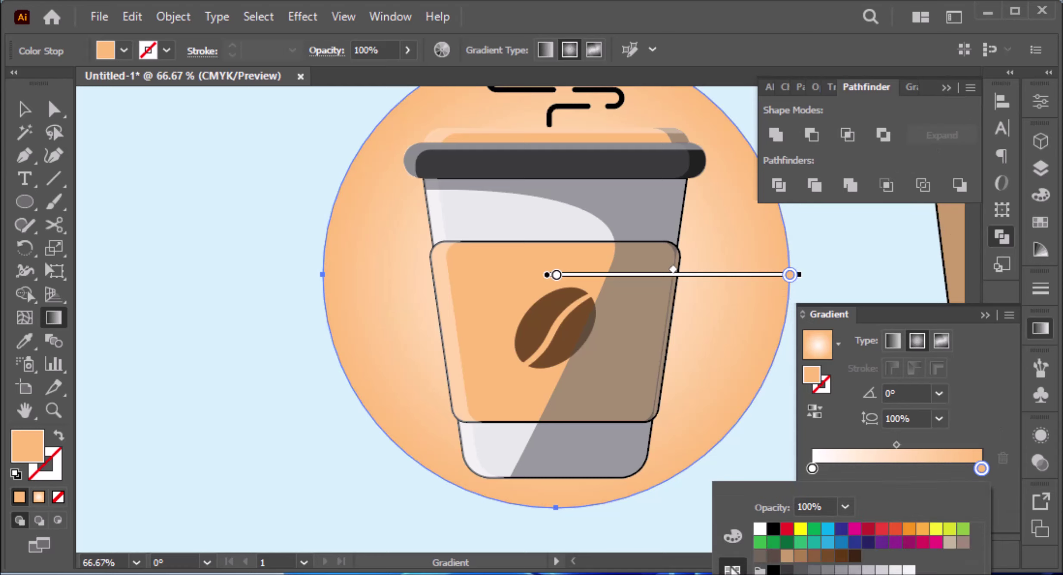
{"action": "left_click", "coordinate": [733, 538]}
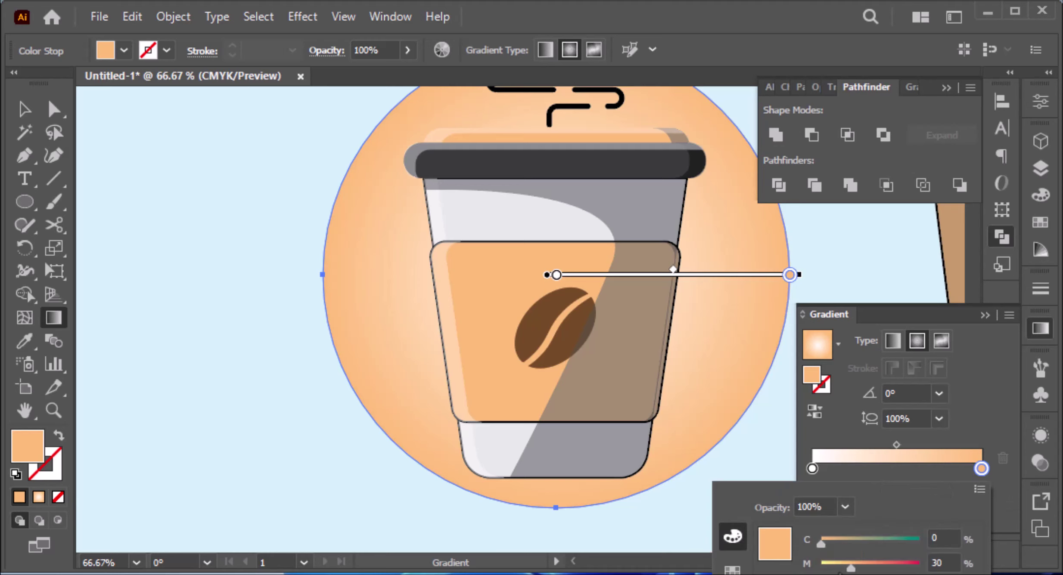
{"action": "mouse_move", "coordinate": [844, 574]}
{"action": "left_mouse_down"}
{"action": "mouse_move", "coordinate": [865, 574]}
{"action": "mouse_move", "coordinate": [856, 574]}
{"action": "left_mouse_up"}
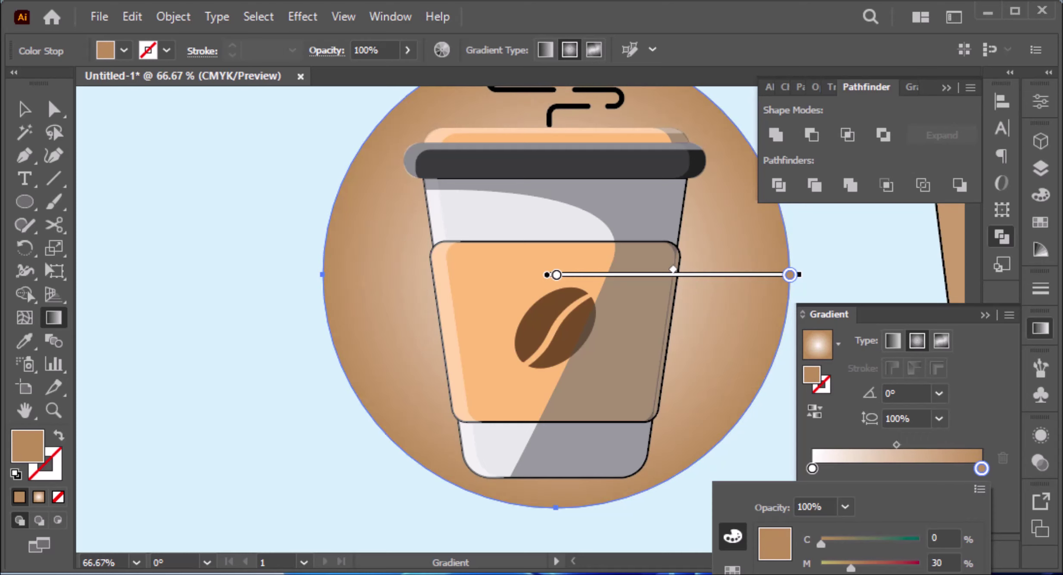
{"action": "left_click", "coordinate": [987, 328]}
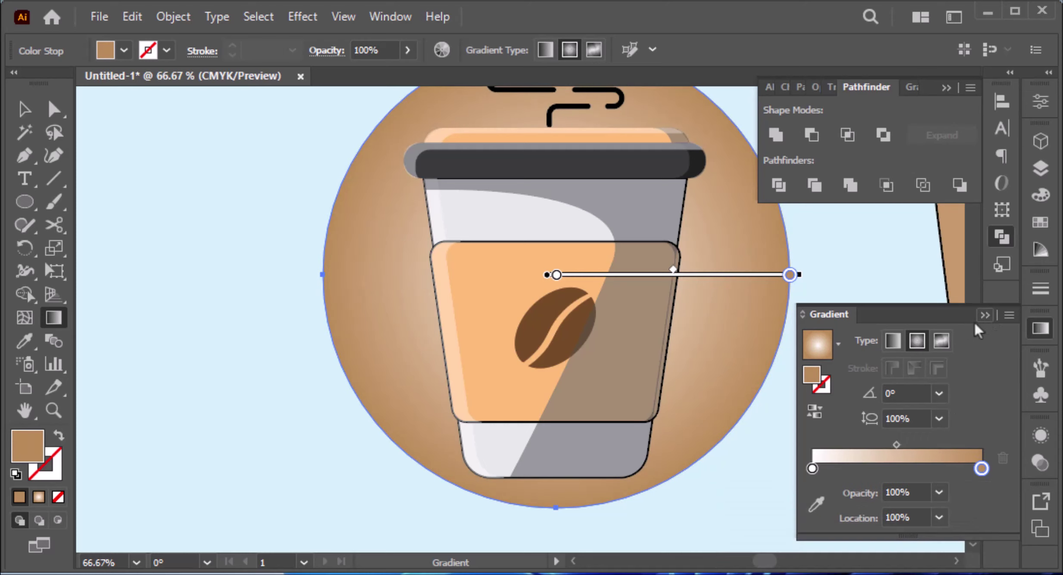
{"action": "left_click", "coordinate": [986, 312]}
Step: Redirect the circle's radial gradient from the coffee bean outward past the circle's upper right edge
{"action": "key", "text": "ctrl+0"}
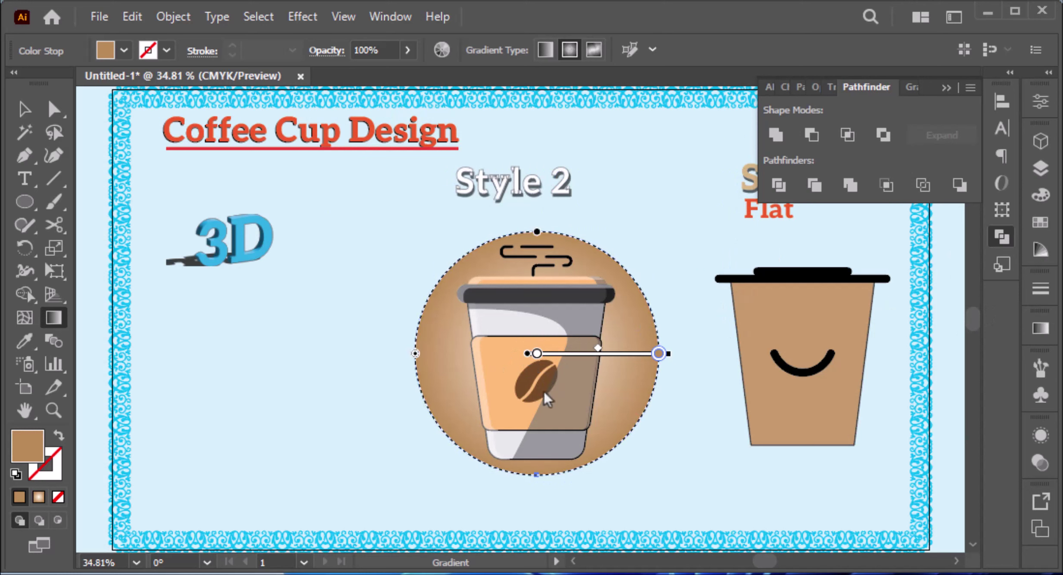
{"action": "left_click_drag", "start_coordinate": [544, 387], "coordinate": [726, 212]}
{"action": "key", "text": "v"}
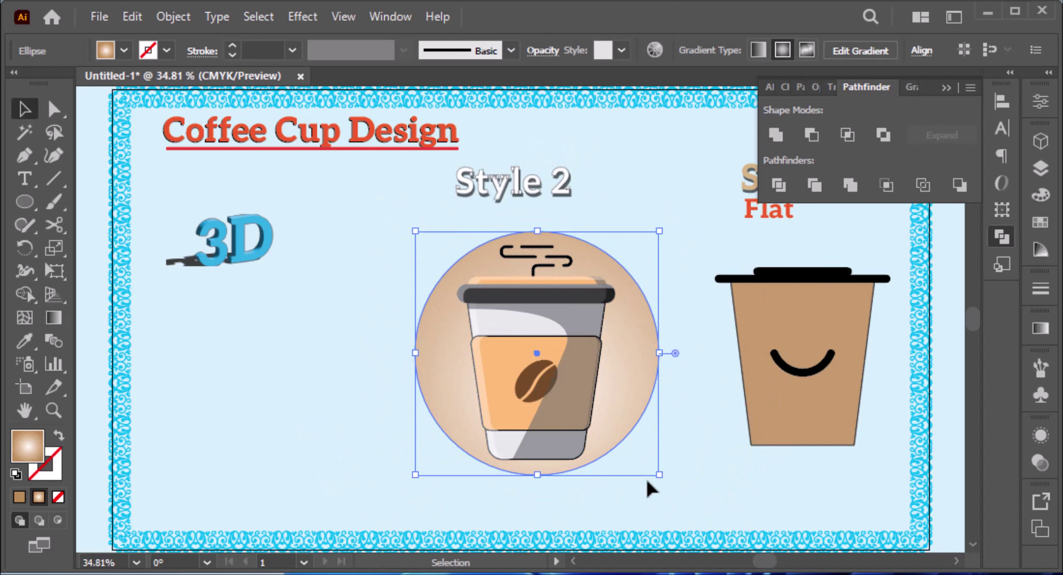
Step: Draw a horizontal line centred under the cup's base, extending past both sides of the circle, with a 6 pt black stroke
{"action": "key", "text": "backslash"}
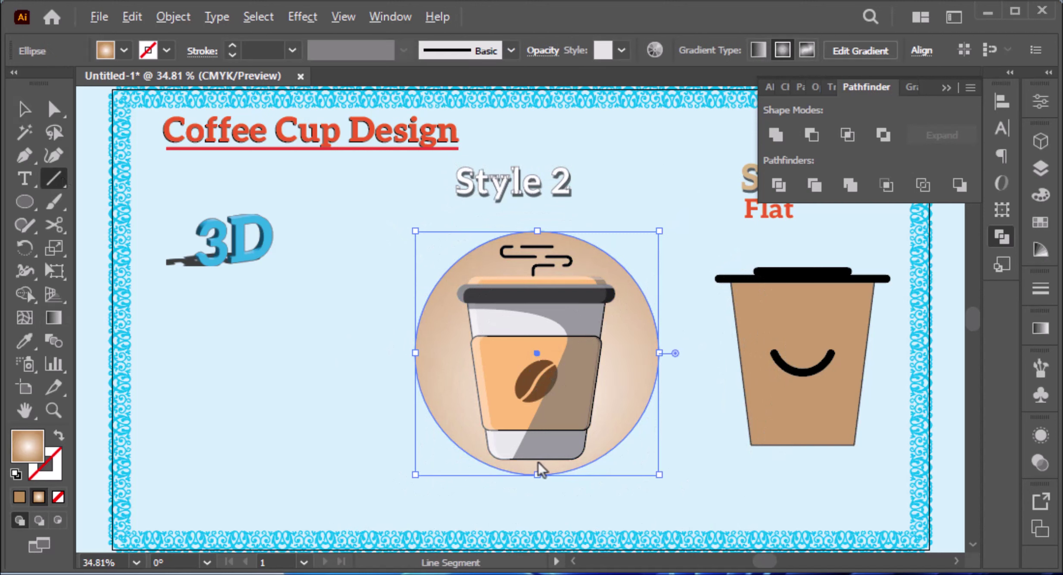
{"action": "left_click_drag", "start_coordinate": [539, 462], "coordinate": [699, 459]}
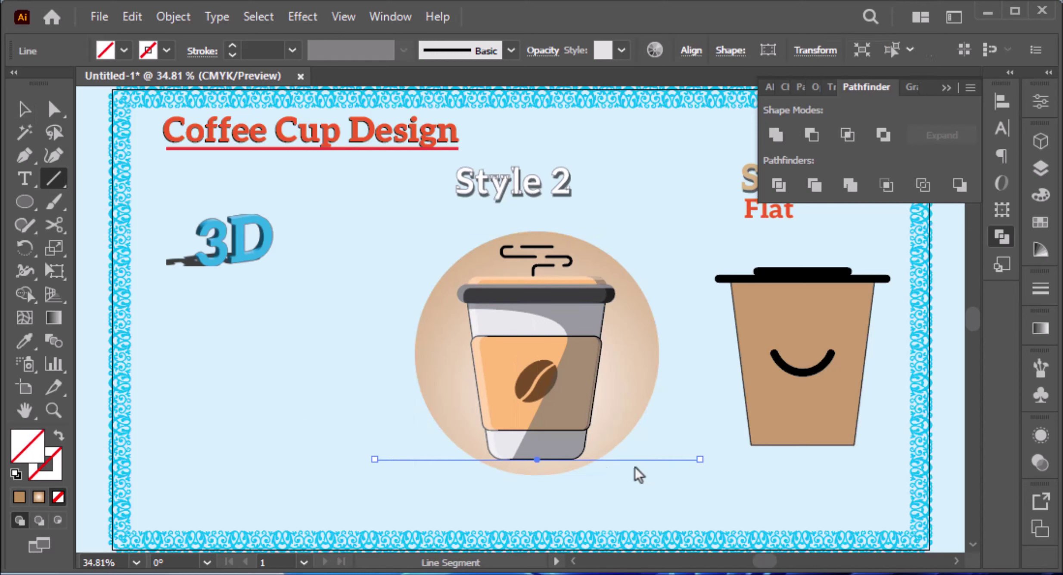
{"action": "left_click", "coordinate": [235, 43]}
{"action": "left_click", "coordinate": [235, 43]}
{"action": "left_click", "coordinate": [235, 43]}
{"action": "left_click", "coordinate": [235, 43]}
{"action": "left_click", "coordinate": [235, 43]}
{"action": "left_click", "coordinate": [235, 43]}
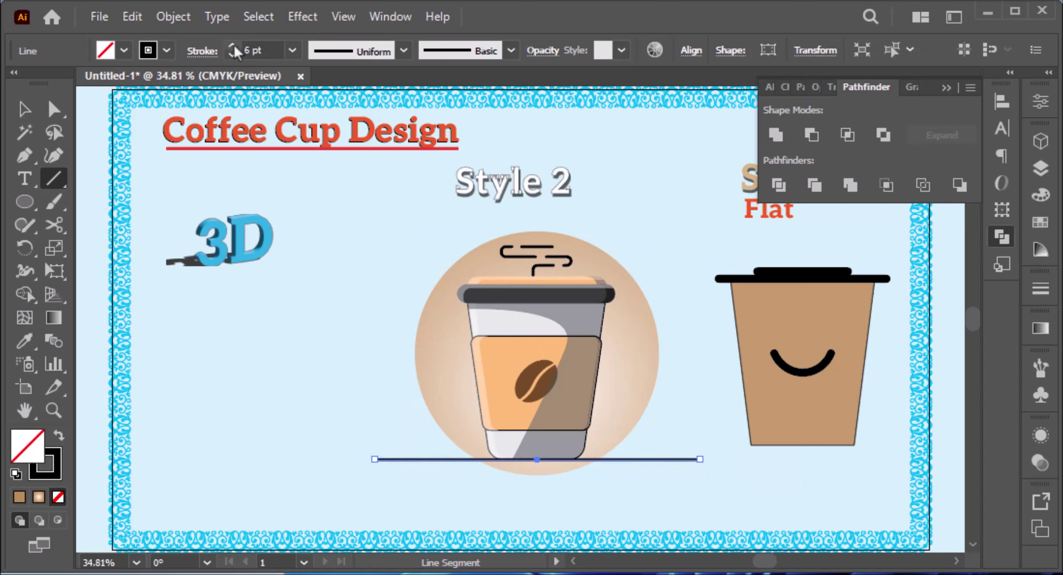
Step: Select the circle and the base line, and remove the circle's segment below the line with the Shape Builder tool
{"action": "key", "text": "v"}
{"action": "left_click_drag", "start_coordinate": [606, 438], "coordinate": [606, 437]}
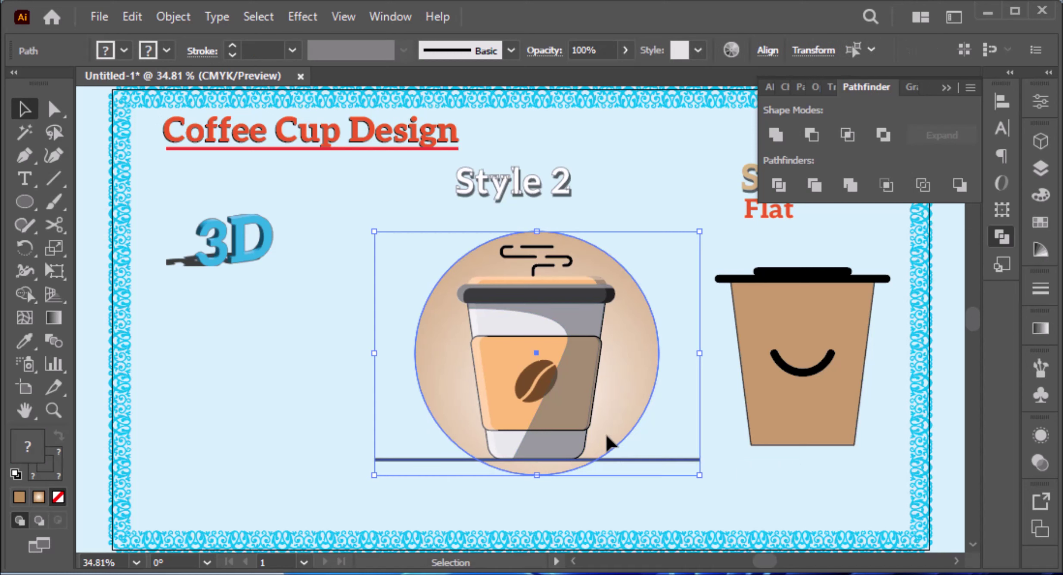
{"action": "key", "text": "shift+m"}
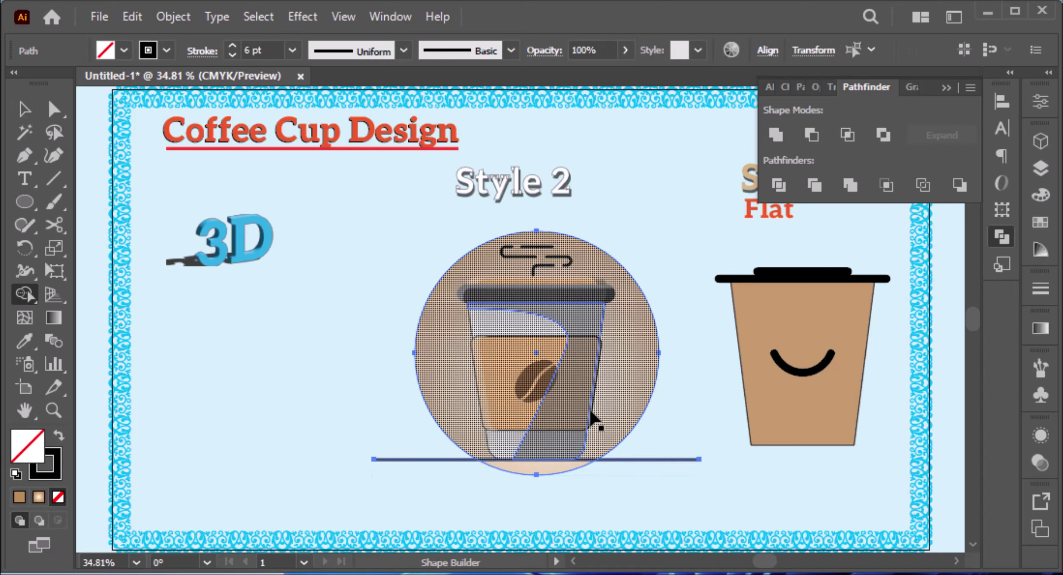
{"action": "left_click", "coordinate": [559, 471], "text": "alt"}
{"action": "key", "text": "b"}
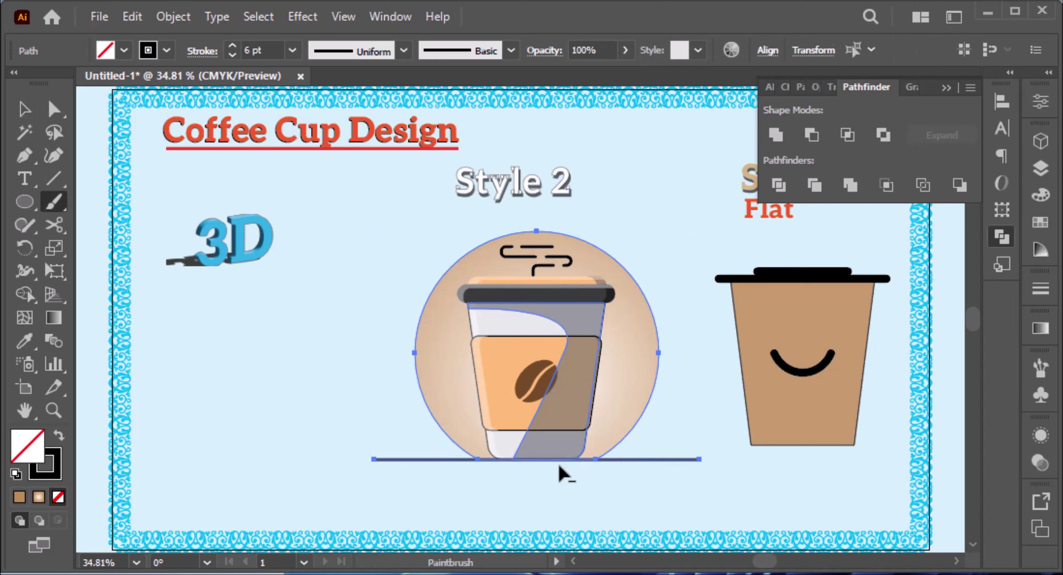
{"action": "key", "text": "backslash"}
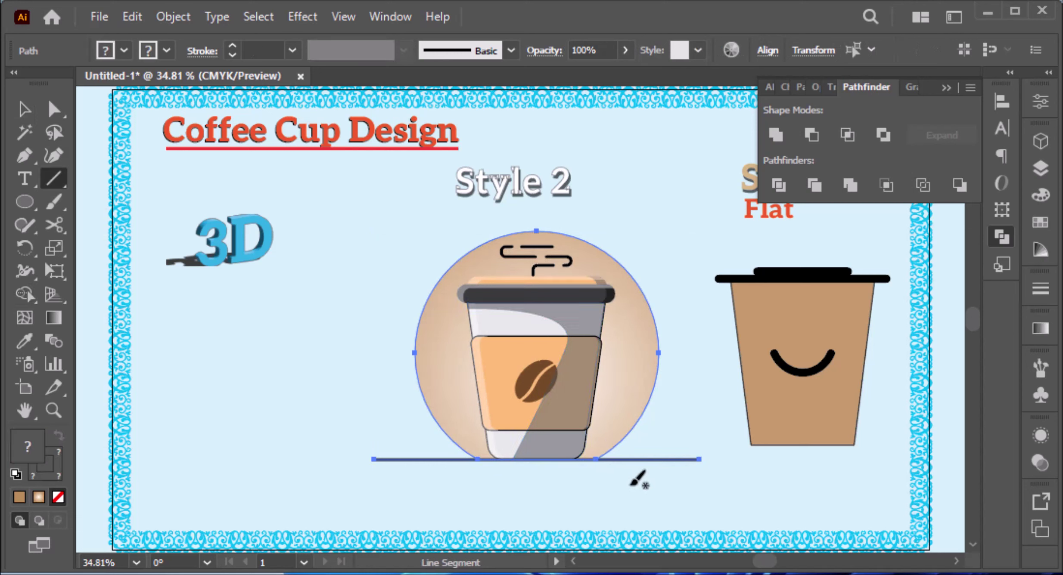
{"action": "key", "text": "v"}
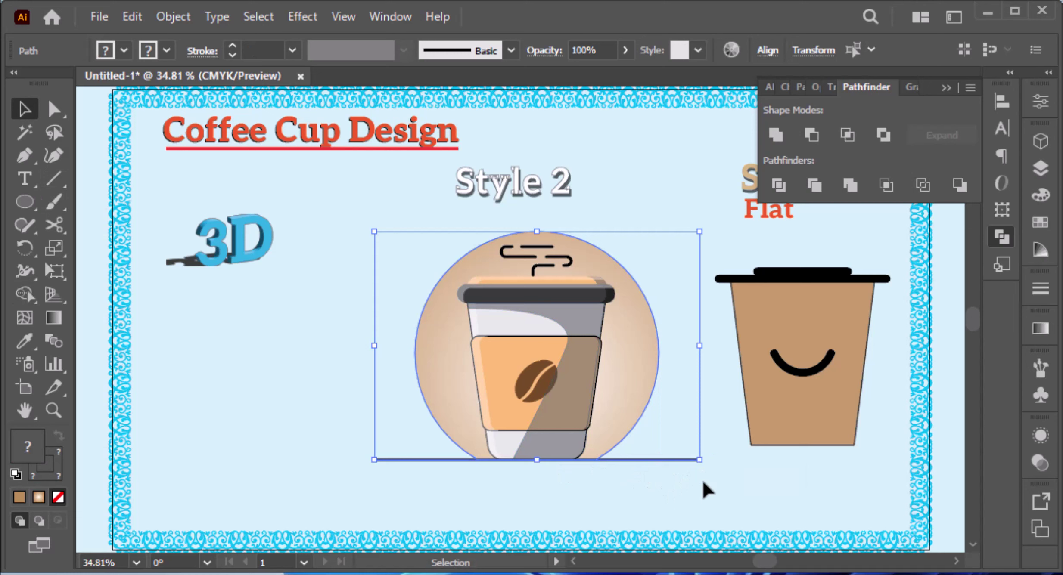
Step: Shorten the base line to match the circle's width and set its stroke to 10 pt
{"action": "left_click", "coordinate": [701, 479]}
{"action": "left_click", "coordinate": [698, 459]}
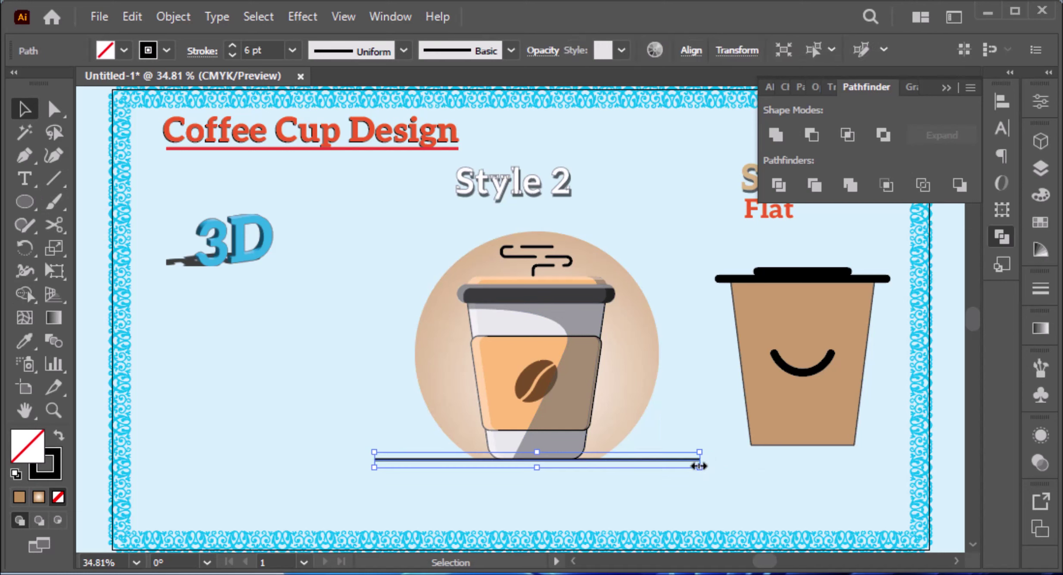
{"action": "key", "text": "ctrl+z"}
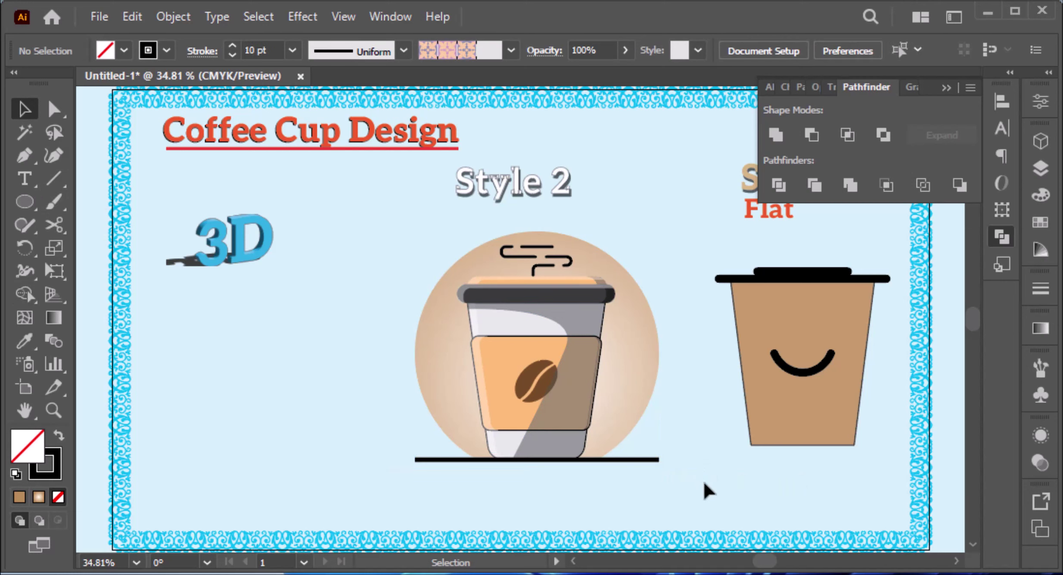
Step: Select the cup, steam lines, circle and base line together, and enlarge them proportionally toward the lower right
{"action": "left_click_drag", "start_coordinate": [674, 490], "coordinate": [400, 222]}
{"action": "key", "text": "v"}
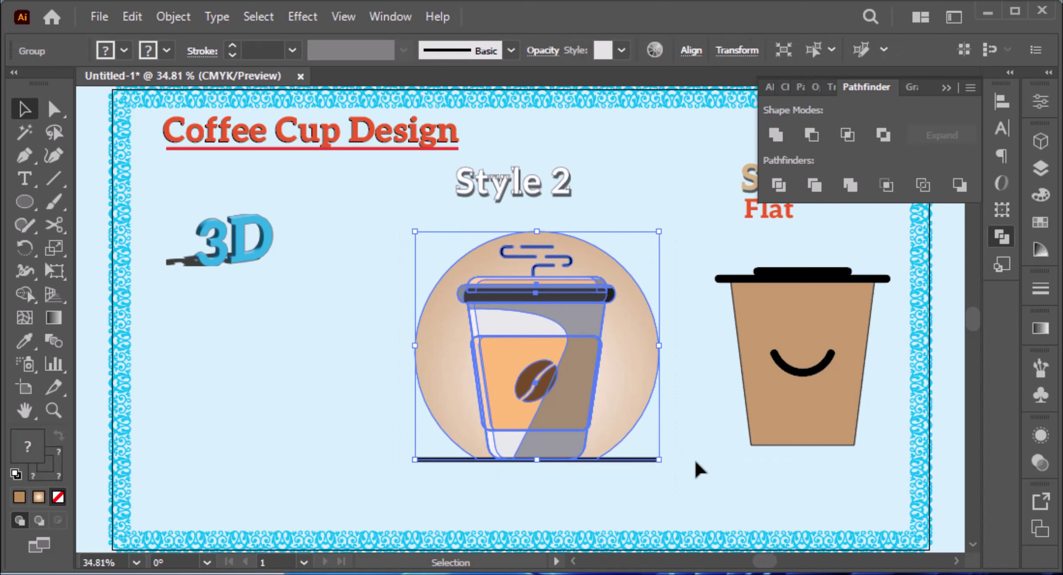
{"action": "left_click", "coordinate": [685, 462]}
{"action": "left_click", "coordinate": [623, 426]}
{"action": "left_click_drag", "start_coordinate": [653, 460], "coordinate": [698, 493]}
{"action": "left_click", "coordinate": [765, 468]}
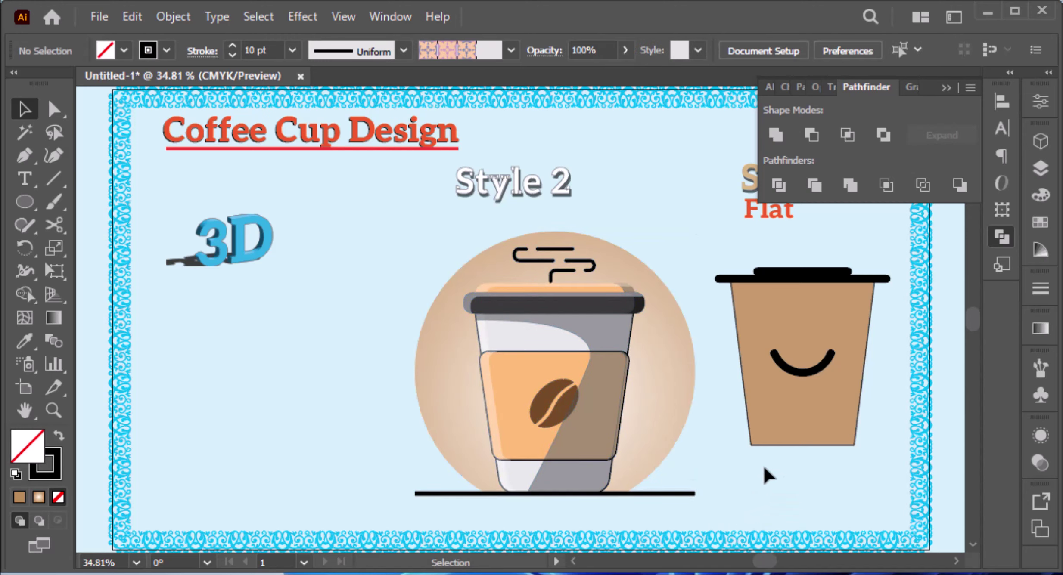
Step: Move the complete Style 2 cup artwork slightly up and to the left, then deselect it
{"action": "left_click_drag", "start_coordinate": [608, 445], "coordinate": [571, 439]}
{"action": "left_click", "coordinate": [310, 457]}
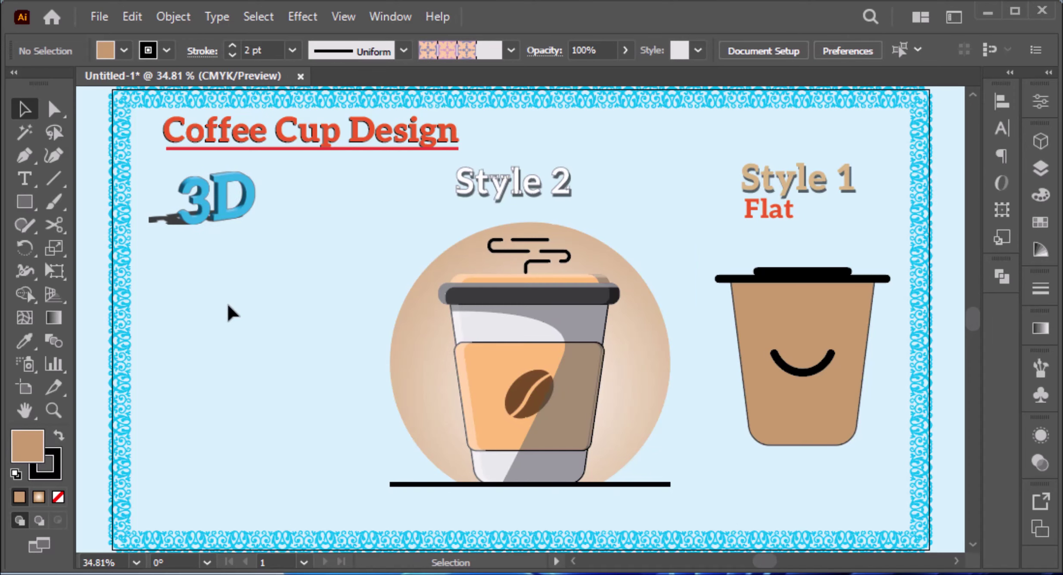
Step: Draw two stacked rectangles under the 3D title, the lower one wider, with white fill and 2 pt black stroke
{"action": "left_click", "coordinate": [115, 57]}
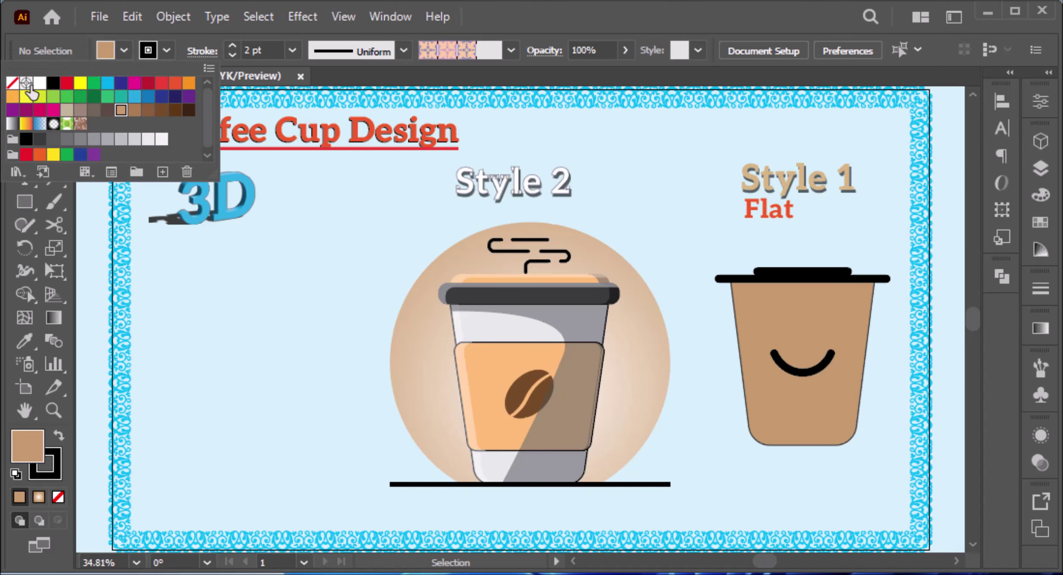
{"action": "left_click", "coordinate": [39, 83]}
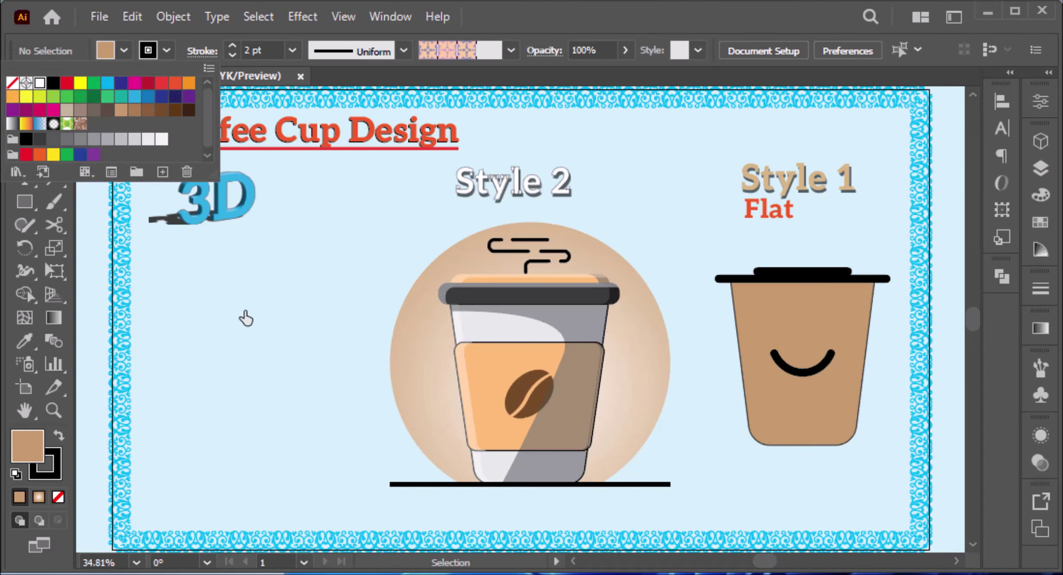
{"action": "left_click", "coordinate": [263, 323]}
{"action": "key", "text": "m"}
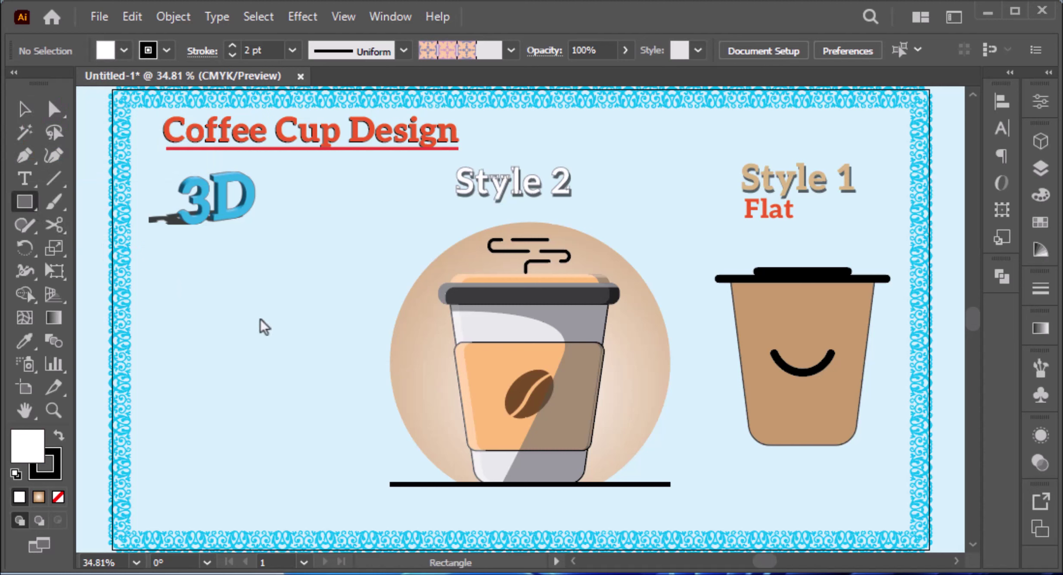
{"action": "mouse_move", "coordinate": [190, 257]}
{"action": "left_mouse_down"}
{"action": "mouse_move", "coordinate": [260, 288]}
{"action": "mouse_move", "coordinate": [293, 283]}
{"action": "left_mouse_up"}
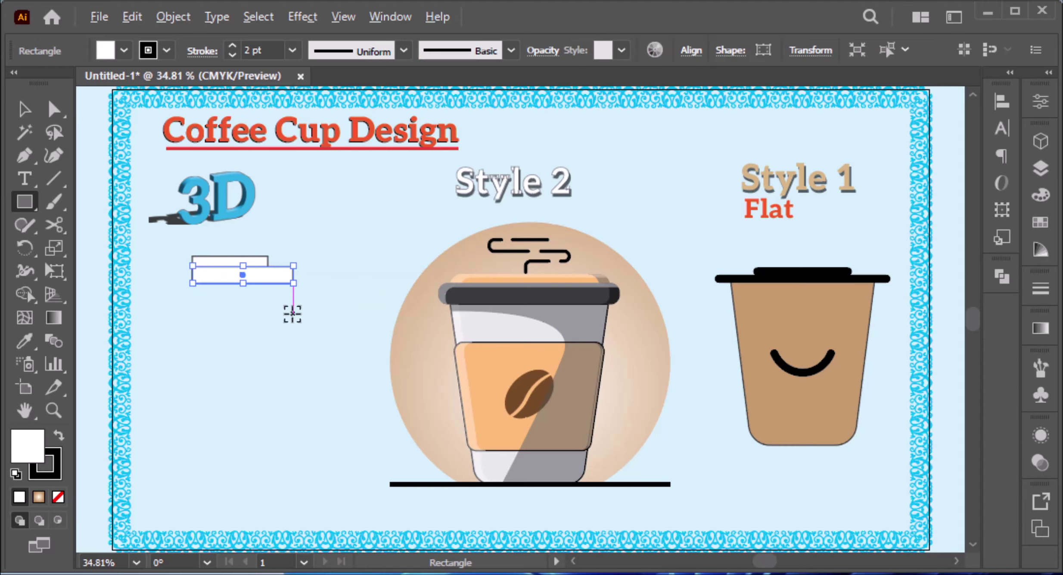
Step: Select both stacked rectangles and merge them into one stepped shape with the Shape Builder tool
{"action": "scroll", "coordinate": [292, 314], "scroll_direction": "up", "scroll_amount": 2}
{"action": "key", "text": "v"}
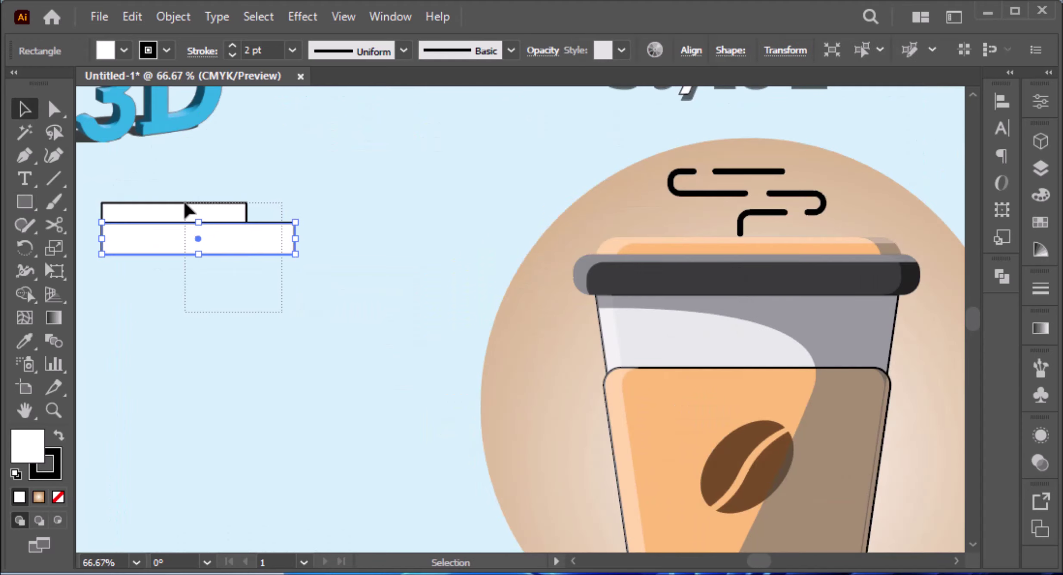
{"action": "left_click", "coordinate": [170, 204], "text": "shift"}
{"action": "key", "text": "shift+m"}
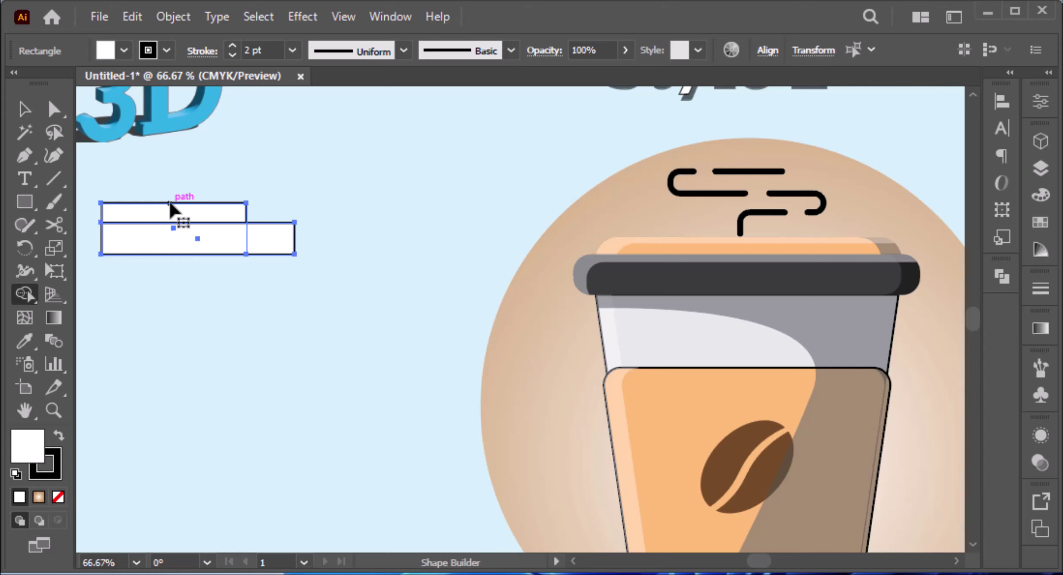
{"action": "mouse_move", "coordinate": [174, 229]}
{"action": "left_mouse_down"}
{"action": "mouse_move", "coordinate": [266, 237]}
{"action": "mouse_move", "coordinate": [246, 244]}
{"action": "left_mouse_up"}
{"action": "scroll", "coordinate": [244, 238], "scroll_direction": "up", "scroll_amount": 1}
{"action": "scroll", "coordinate": [245, 238], "scroll_direction": "left", "scroll_amount": 1}
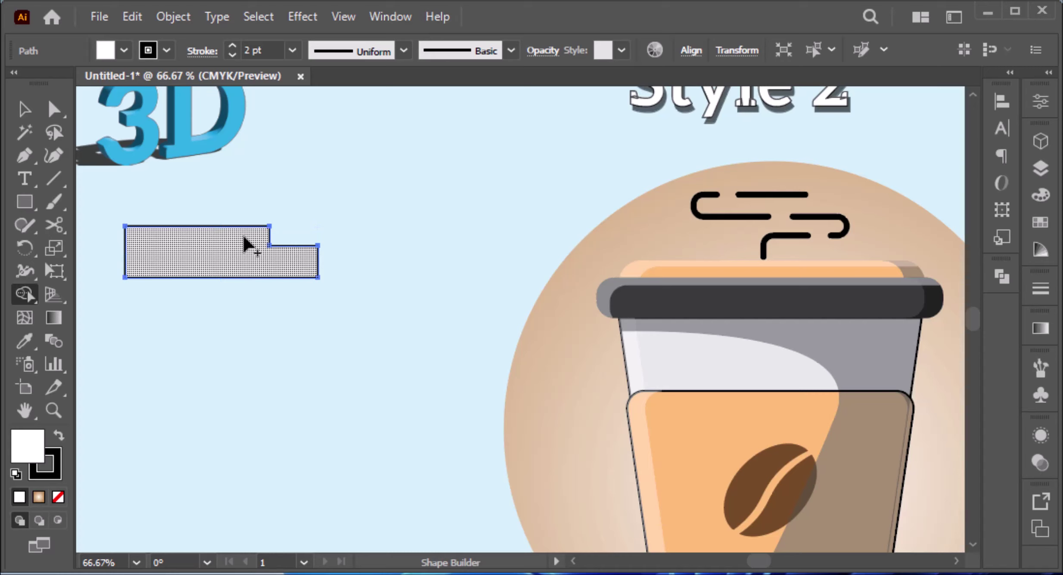
Step: Shift the outer corner points of both steps on the merged shape inward so their right edges slant
{"action": "key", "text": "a"}
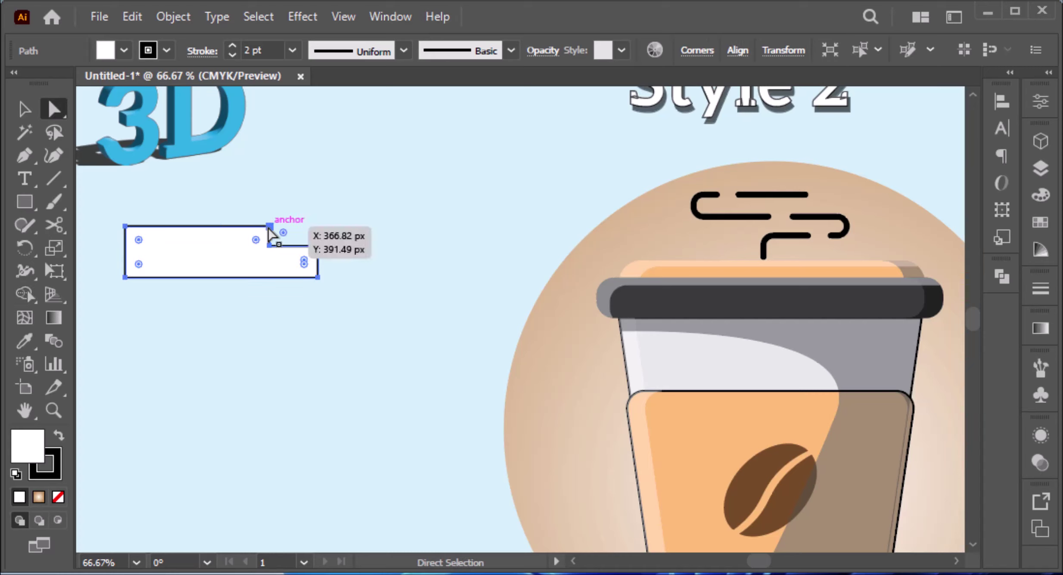
{"action": "left_click", "coordinate": [269, 226]}
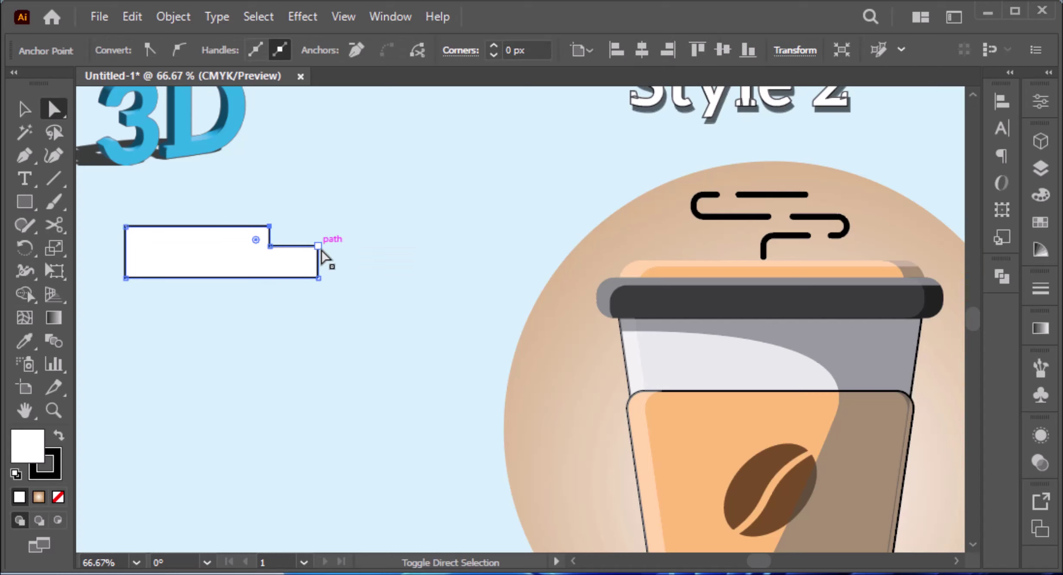
{"action": "left_click", "coordinate": [318, 247]}
{"action": "mouse_move", "coordinate": [319, 248]}
{"action": "left_mouse_down"}
{"action": "mouse_move", "coordinate": [289, 255]}
{"action": "mouse_move", "coordinate": [306, 254]}
{"action": "mouse_move", "coordinate": [299, 247]}
{"action": "left_mouse_up"}
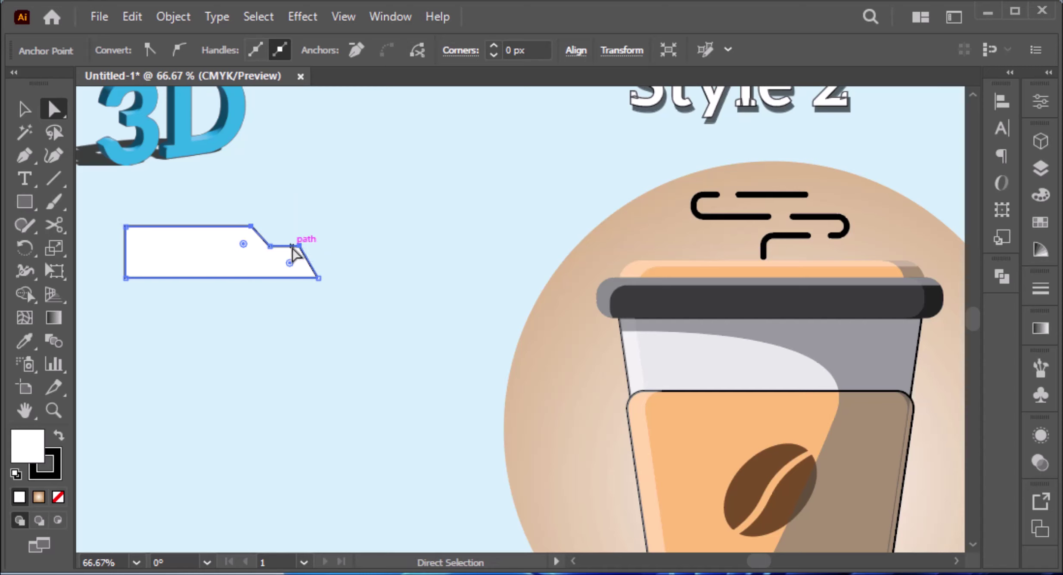
Step: Draw a rectangle over the shape's upper-left part and cut that area away with the Shape Builder tool, leaving a small spout
{"action": "key", "text": "m"}
{"action": "mouse_move", "coordinate": [103, 206]}
{"action": "left_mouse_down"}
{"action": "mouse_move", "coordinate": [126, 223]}
{"action": "mouse_move", "coordinate": [244, 246]}
{"action": "left_mouse_up"}
{"action": "key", "text": "v"}
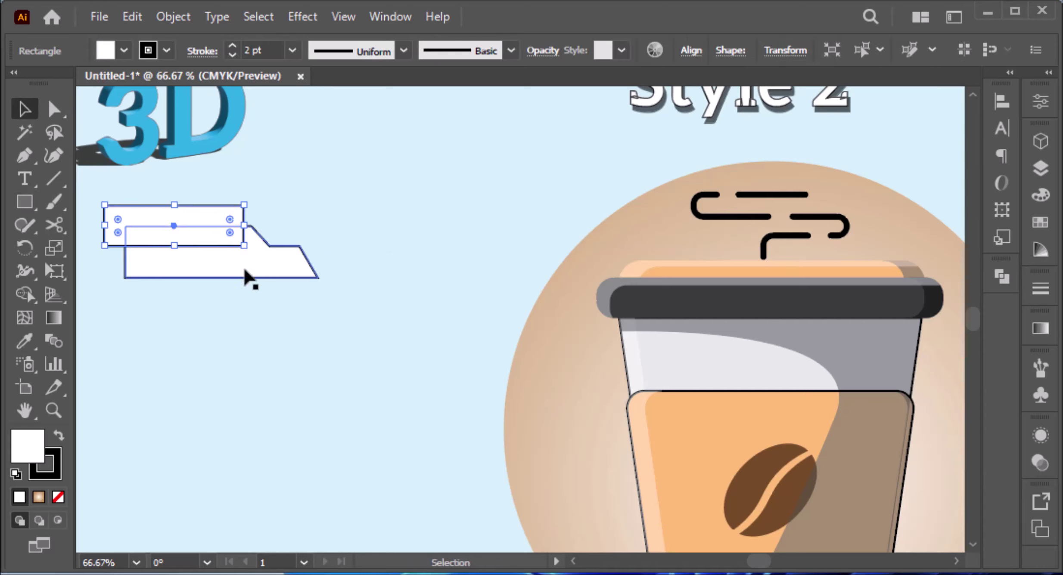
{"action": "left_click", "coordinate": [186, 224], "text": "shift"}
{"action": "key", "text": "shift+m"}
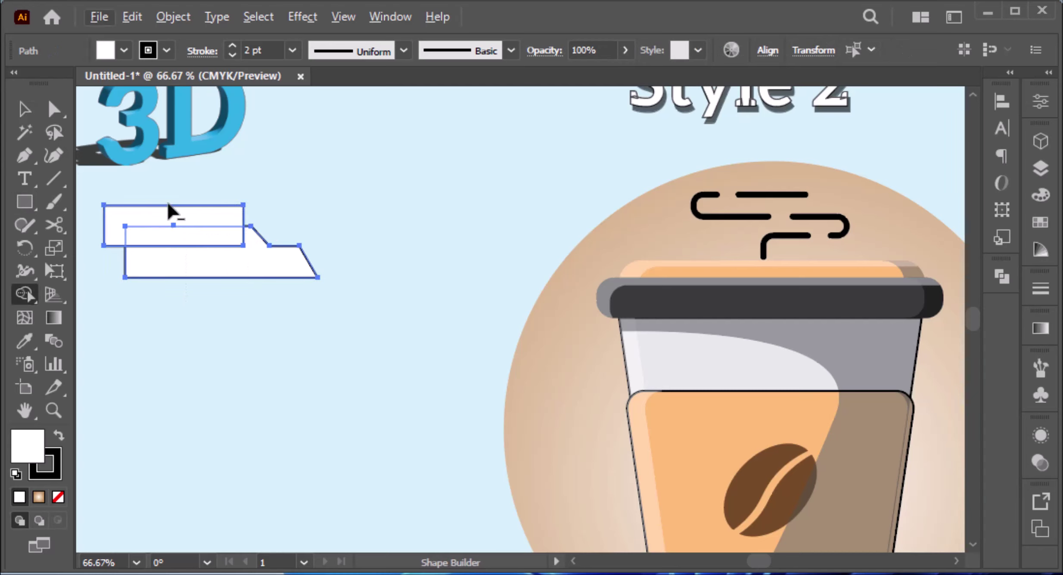
{"action": "left_click_drag", "start_coordinate": [192, 232], "coordinate": [144, 188]}
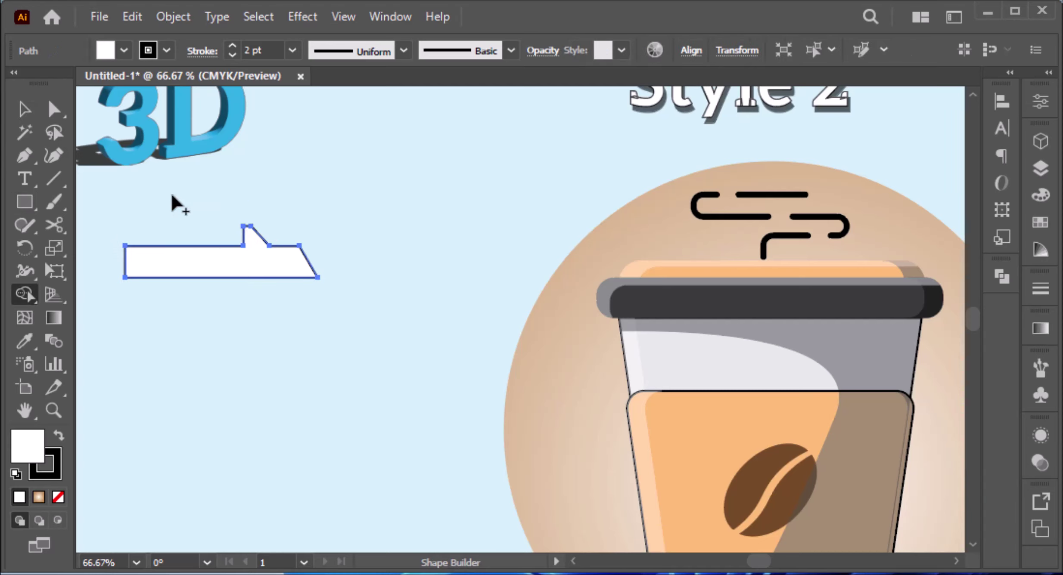
Step: Add anchor points near the end of the lid's slanted right edge and pull its lower corner outward into a lip
{"action": "key", "text": "p"}
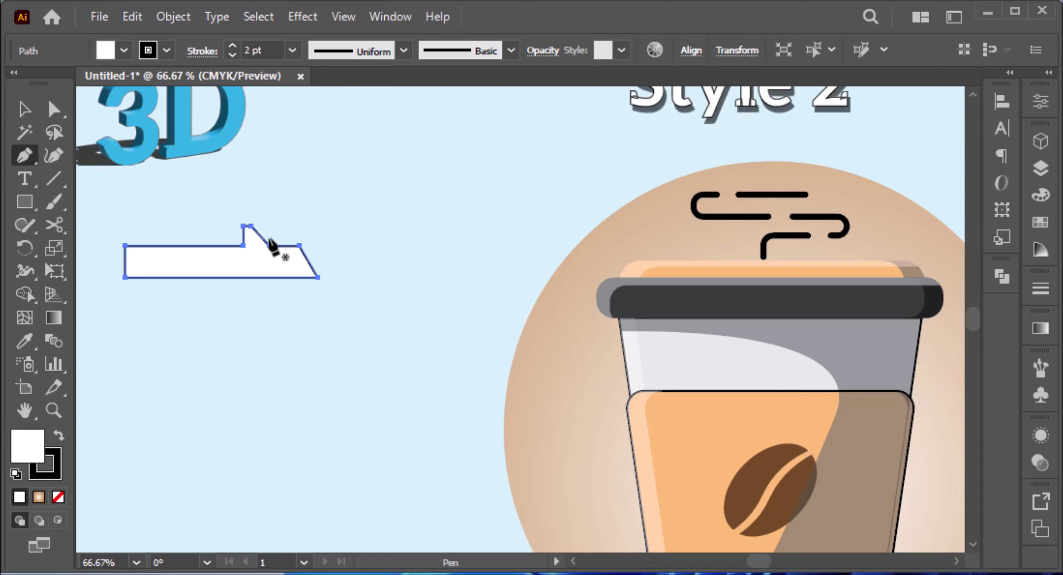
{"action": "scroll", "coordinate": [304, 278], "scroll_direction": "up", "scroll_amount": 3, "text": "alt"}
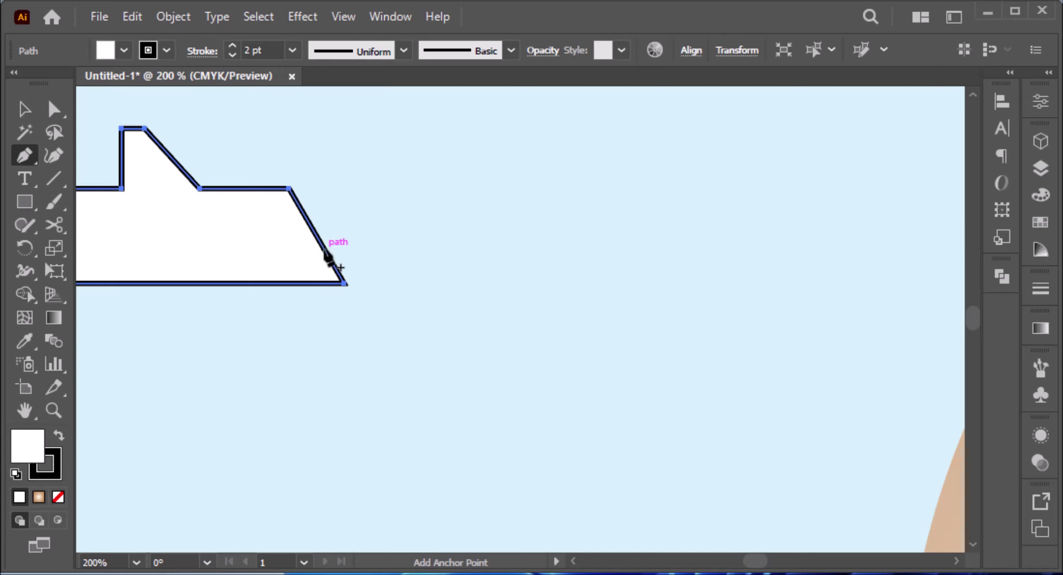
{"action": "left_click", "coordinate": [324, 249]}
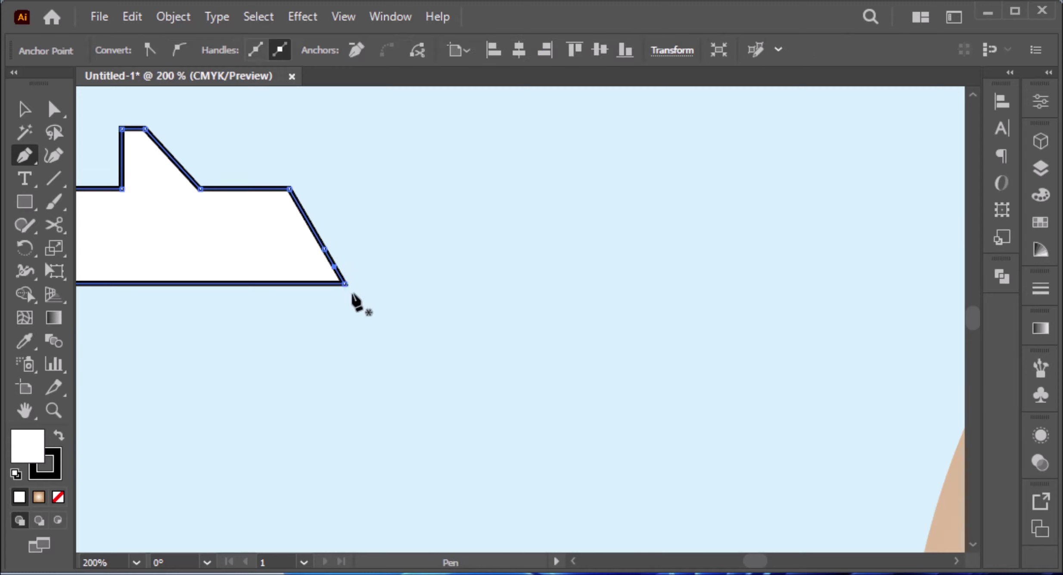
{"action": "key", "text": "a"}
{"action": "left_click_drag", "start_coordinate": [351, 294], "coordinate": [381, 280]}
{"action": "key", "text": "v"}
{"action": "key", "text": "ctrl+0"}
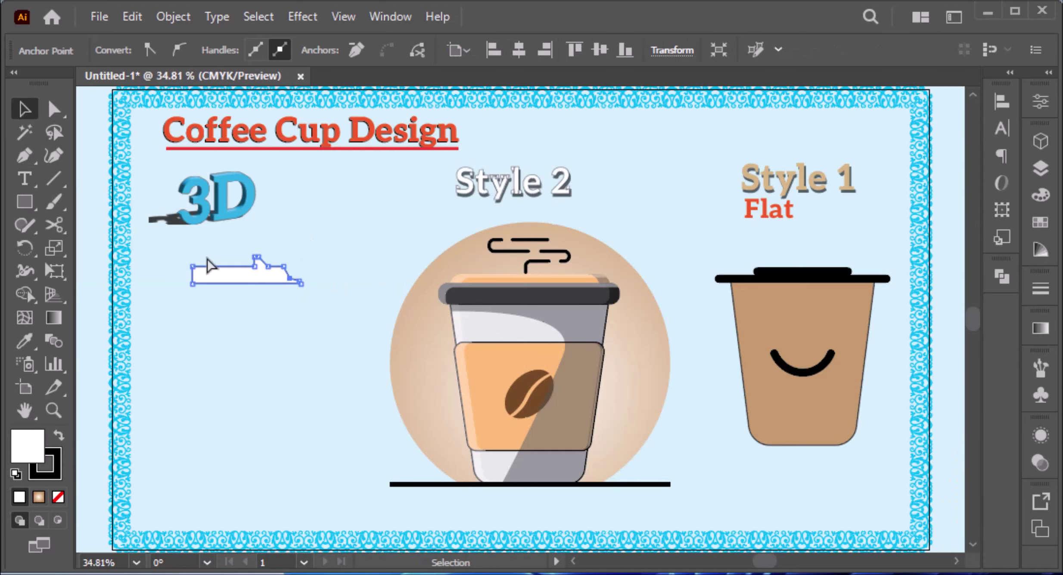
Step: Fill the lid profile with cyan blue and remove its stroke
{"action": "left_click_drag", "start_coordinate": [282, 334], "coordinate": [225, 277]}
{"action": "left_click", "coordinate": [123, 50]}
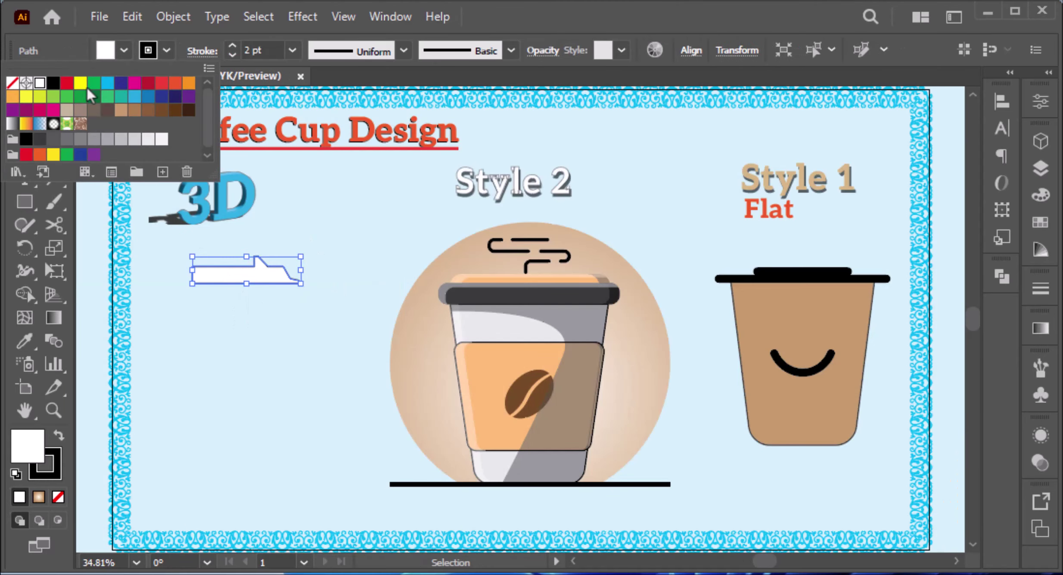
{"action": "left_click", "coordinate": [107, 83]}
{"action": "left_click", "coordinate": [166, 52]}
{"action": "left_click", "coordinate": [167, 51]}
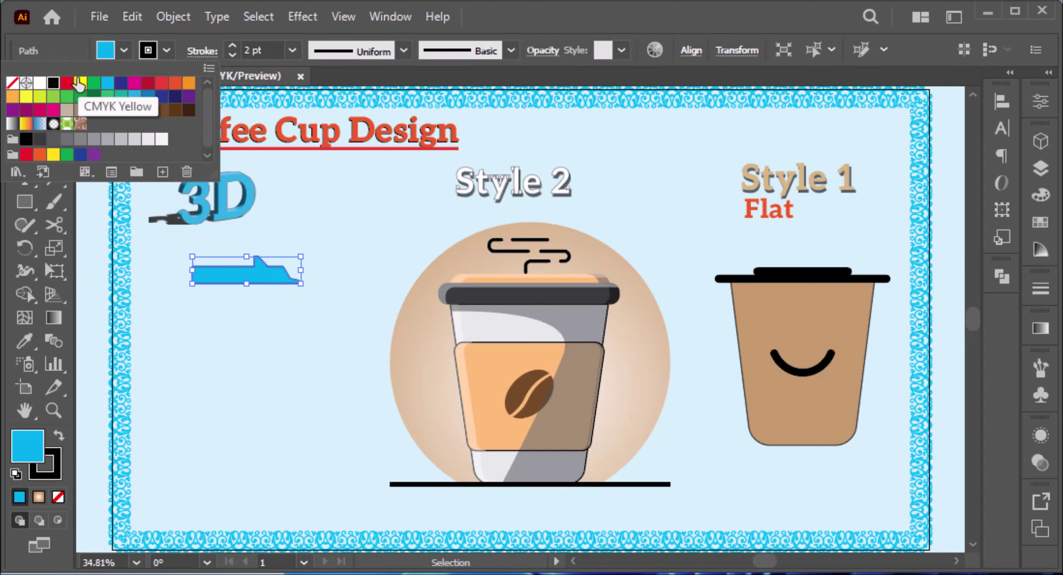
{"action": "left_click", "coordinate": [12, 83]}
{"action": "left_click", "coordinate": [245, 338]}
{"action": "left_click", "coordinate": [228, 321]}
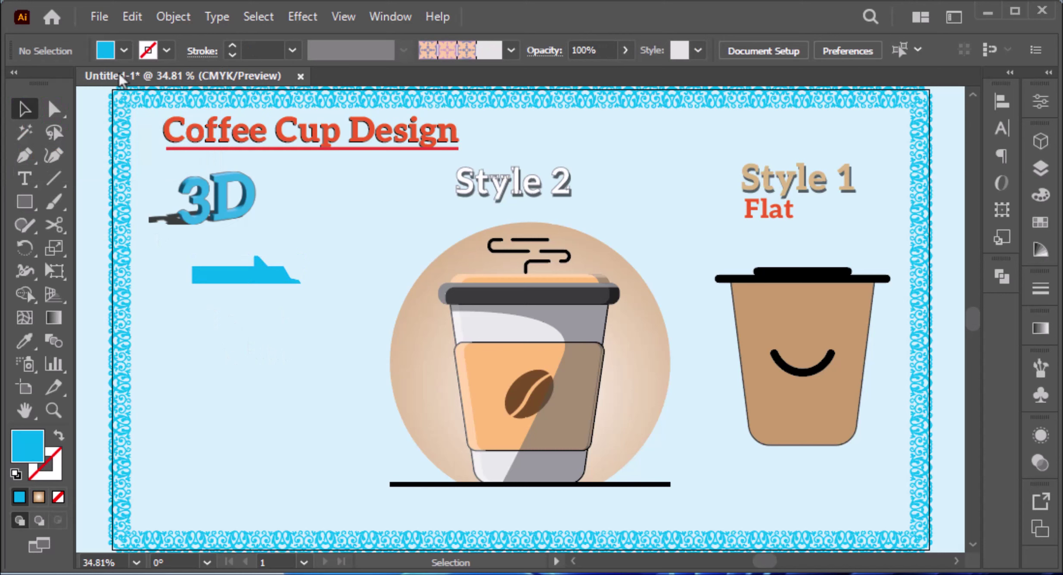
Step: Draw a tall rectangle with the lightest grey fill and no stroke directly beneath the lid as the half-cup body
{"action": "left_click", "coordinate": [123, 51]}
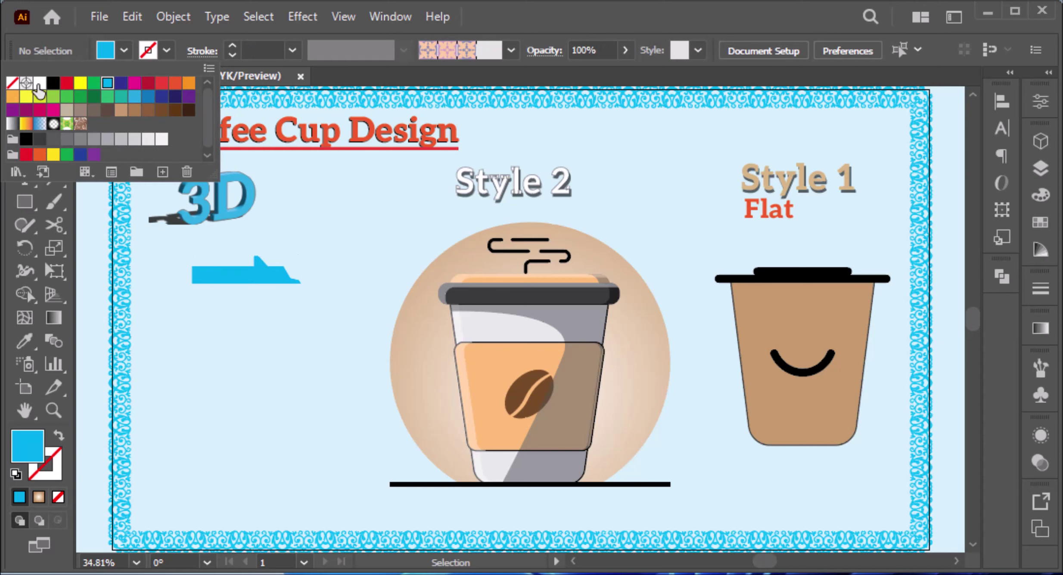
{"action": "left_click", "coordinate": [159, 141]}
{"action": "left_click", "coordinate": [230, 361]}
{"action": "key", "text": "a"}
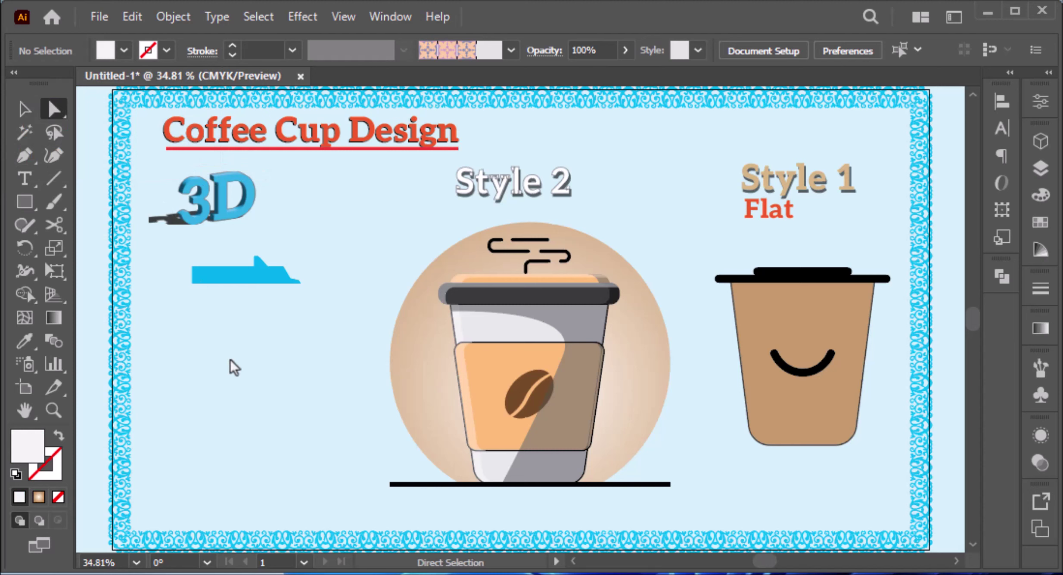
{"action": "key", "text": "m"}
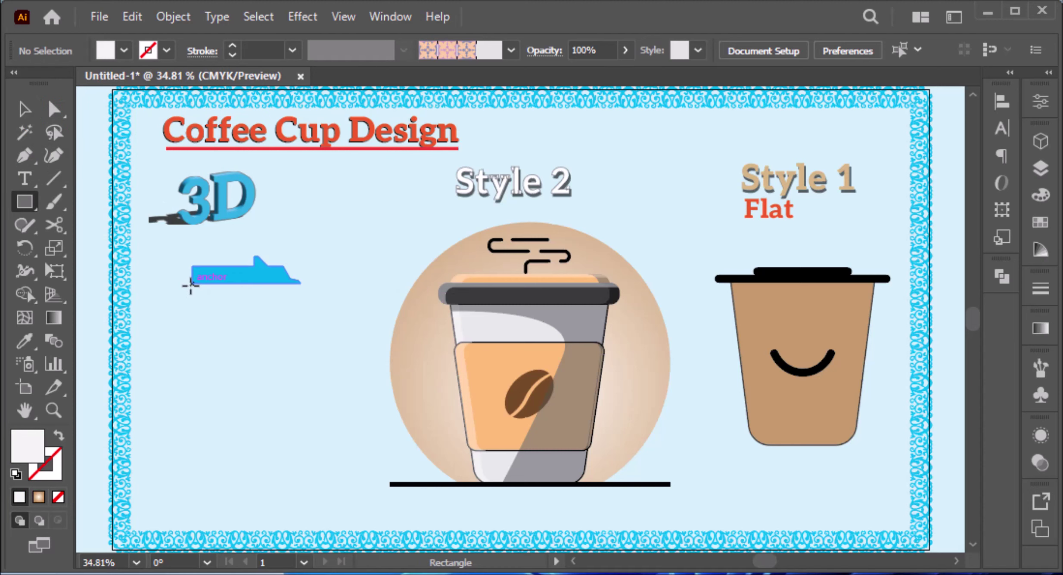
{"action": "mouse_move", "coordinate": [192, 283]}
{"action": "left_mouse_down"}
{"action": "mouse_move", "coordinate": [248, 373]}
{"action": "mouse_move", "coordinate": [284, 397]}
{"action": "mouse_move", "coordinate": [286, 444]}
{"action": "left_mouse_up"}
{"action": "scroll", "coordinate": [300, 432], "scroll_direction": "up", "scroll_amount": 1}
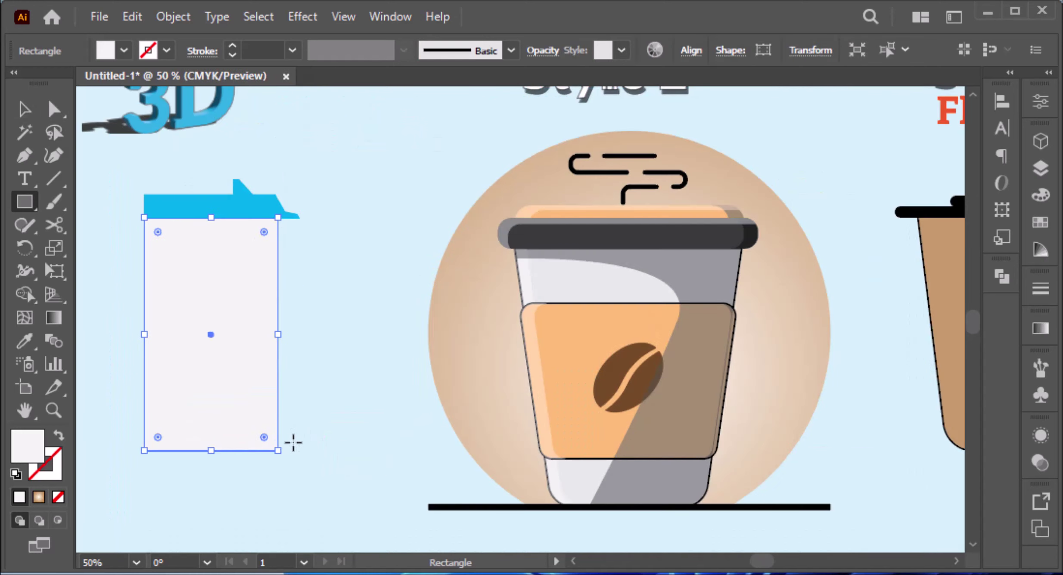
Step: Move the cup body's lower-right corner inward to taper its right side, and extend the body slightly downward
{"action": "key", "text": "a"}
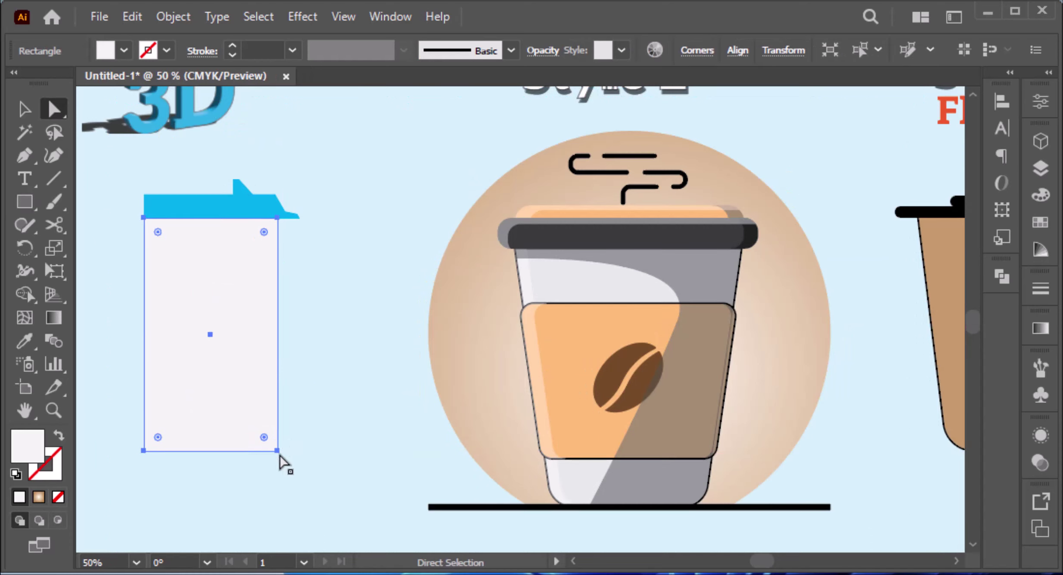
{"action": "left_click", "coordinate": [277, 451]}
{"action": "left_click_drag", "start_coordinate": [277, 450], "coordinate": [240, 451]}
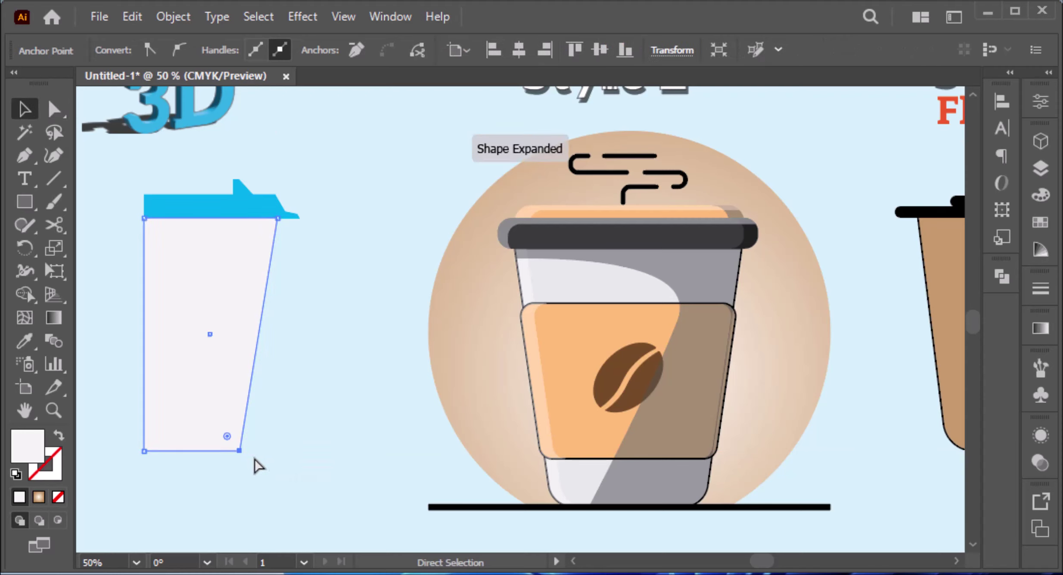
{"action": "key", "text": "v"}
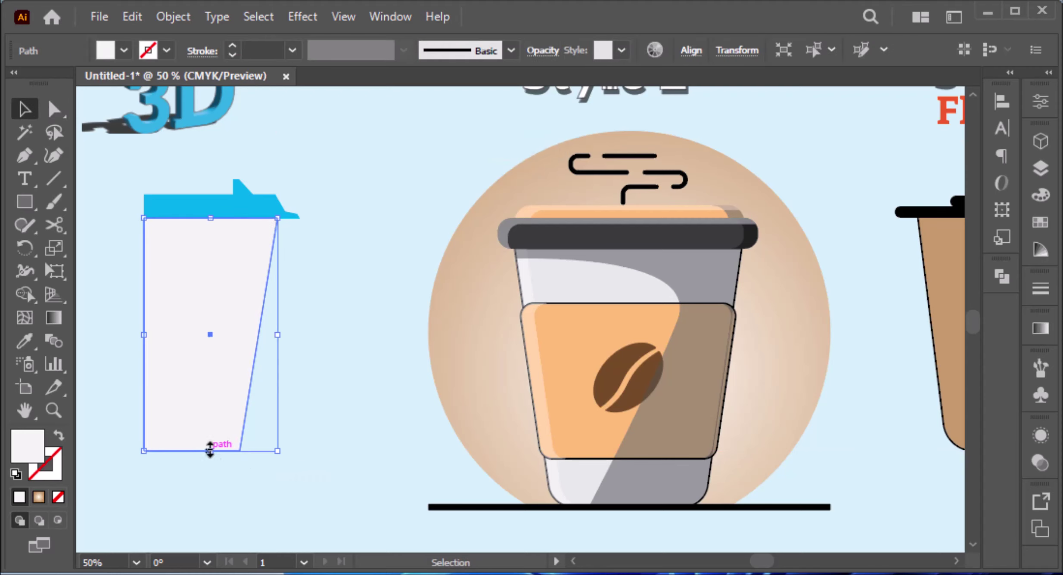
{"action": "left_click_drag", "start_coordinate": [210, 450], "coordinate": [210, 460]}
{"action": "left_click", "coordinate": [316, 463]}
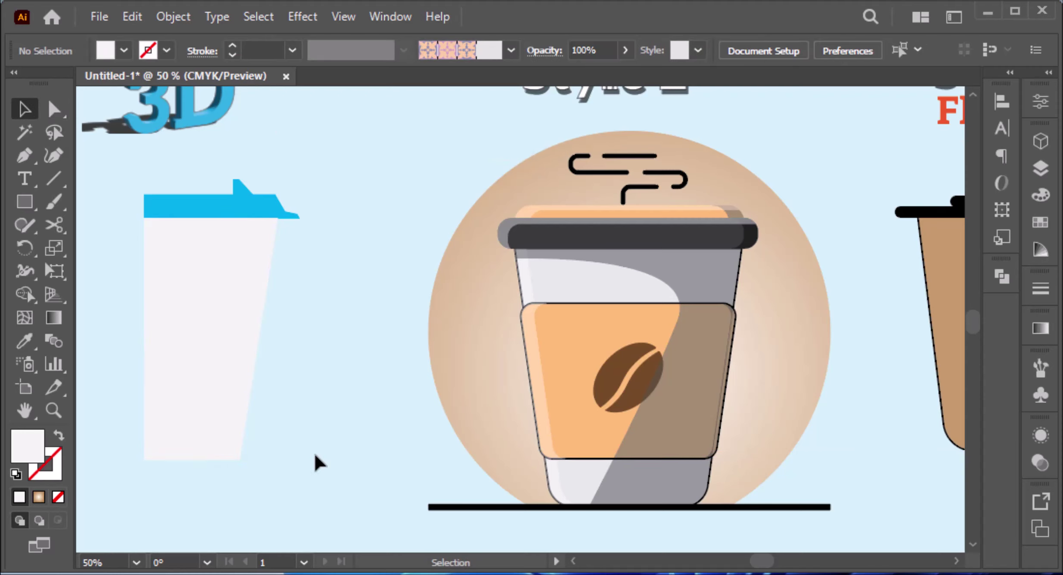
Step: Draw a thin horizontal bar across the upper cup body, extending past both sides, and fill it with K=70 grey
{"action": "key", "text": "m"}
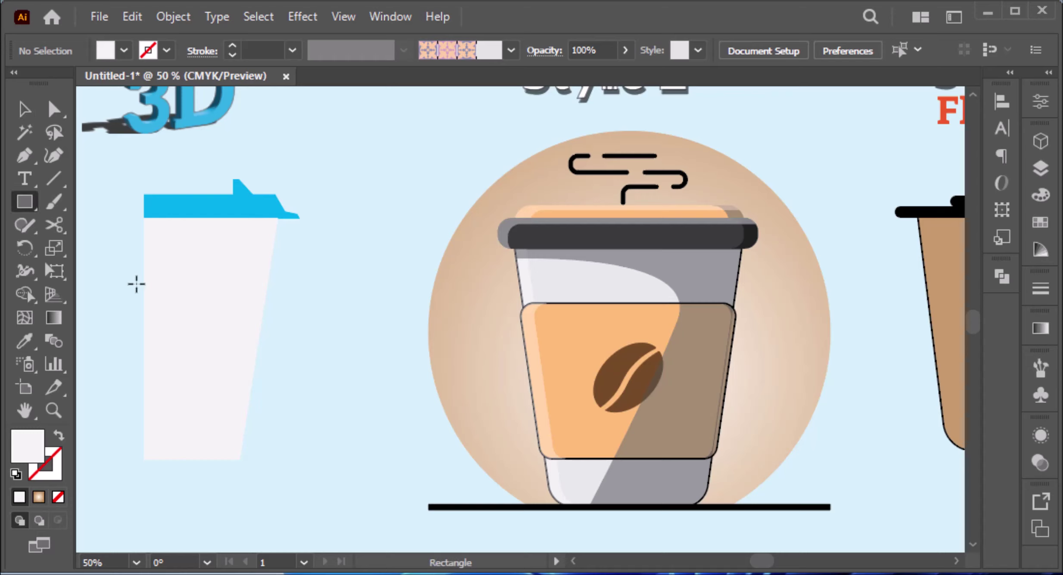
{"action": "left_click_drag", "start_coordinate": [138, 254], "coordinate": [282, 261]}
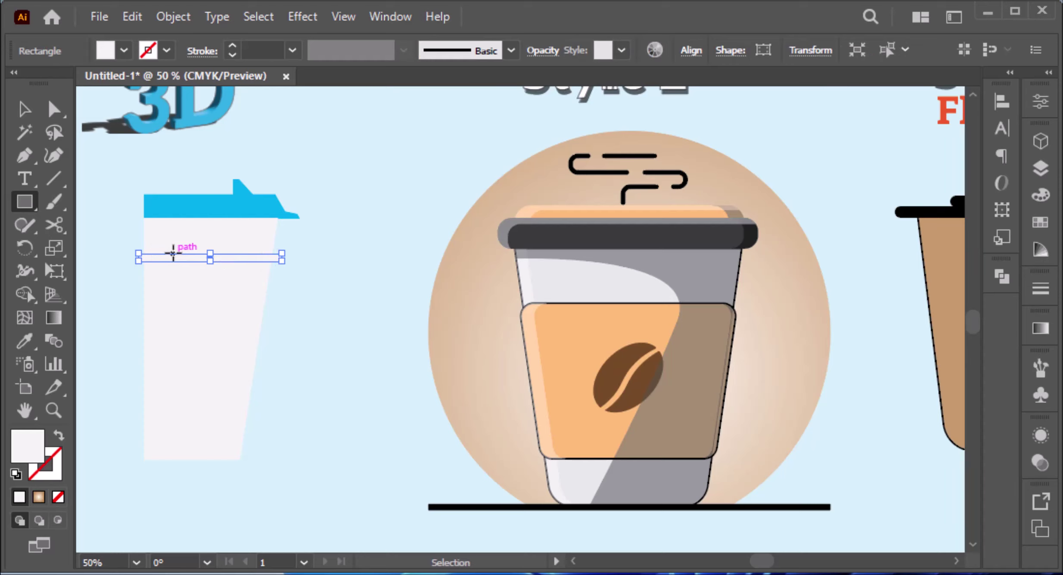
{"action": "left_click_drag", "start_coordinate": [117, 249], "coordinate": [305, 255]}
{"action": "left_click", "coordinate": [123, 50]}
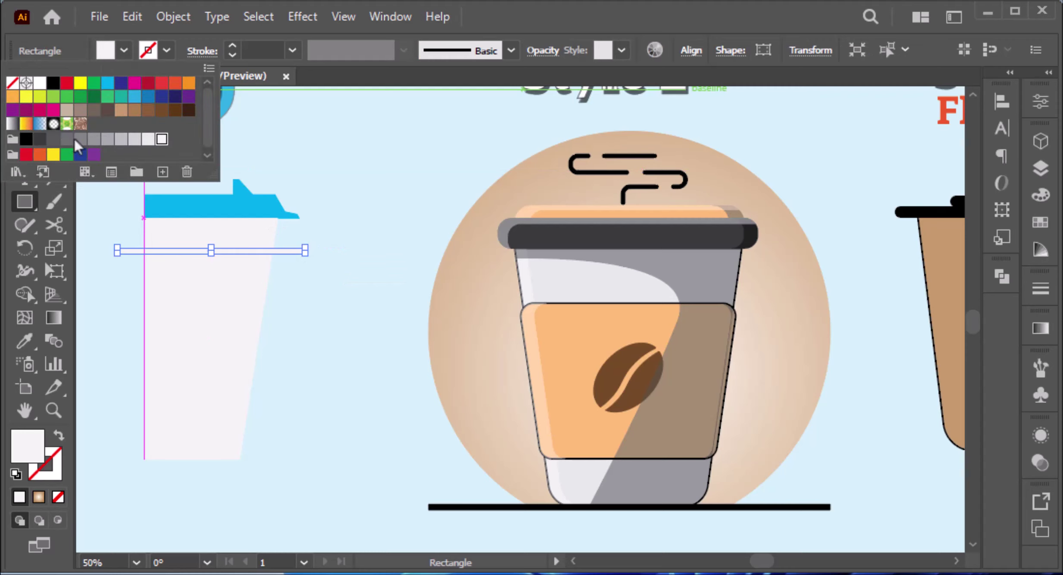
{"action": "left_click", "coordinate": [67, 140]}
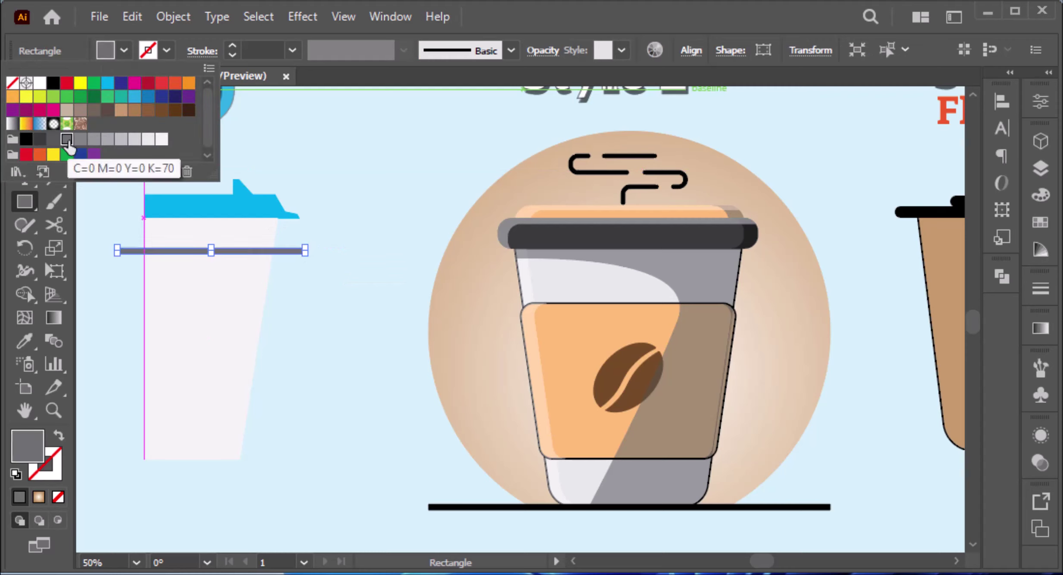
Step: Duplicate the thin grey bar a short distance directly below the original
{"action": "key", "text": "v"}
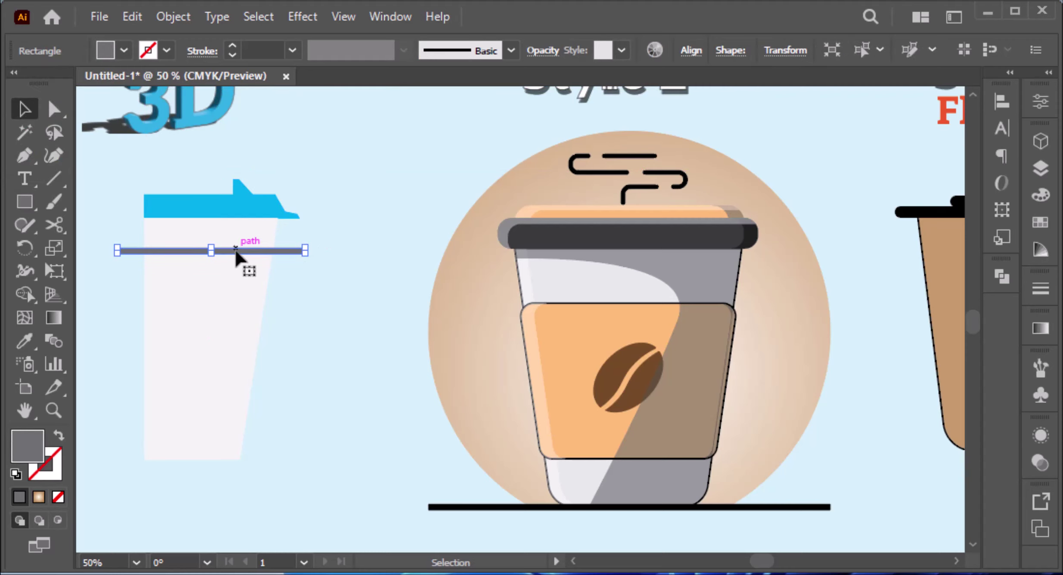
{"action": "left_click_drag", "start_coordinate": [236, 254], "coordinate": [244, 271]}
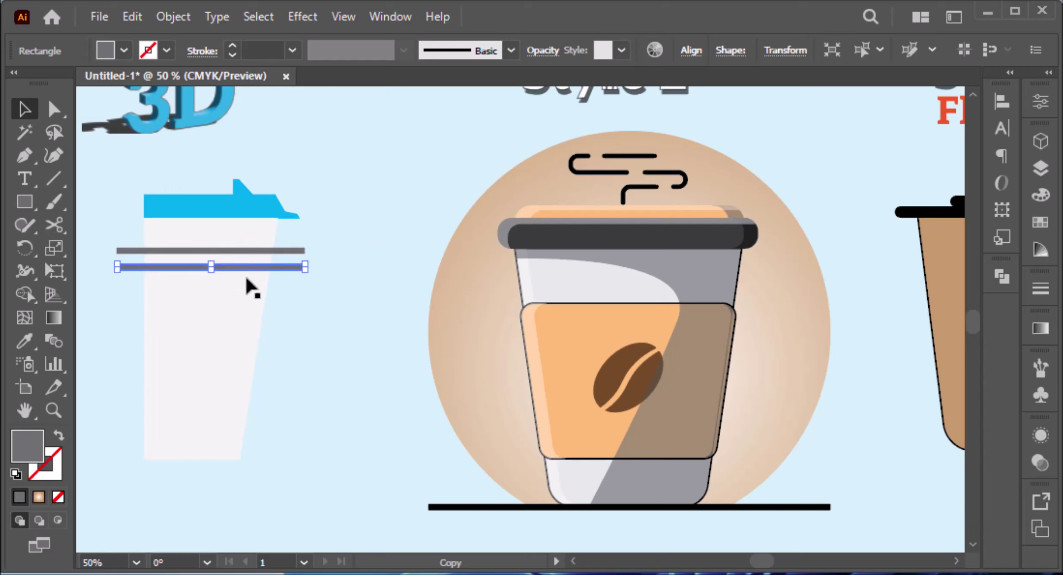
Step: Repeat the bar duplication ten more times to stack evenly spaced grey stripes down the cup body
{"action": "key", "text": "ctrl+d"}
{"action": "key", "text": "ctrl+d"}
{"action": "key", "text": "ctrl+d"}
{"action": "key", "text": "ctrl+d"}
{"action": "key", "text": "ctrl+d"}
{"action": "key", "text": "ctrl+d"}
{"action": "key", "text": "ctrl+d"}
{"action": "key", "text": "ctrl+d"}
{"action": "key", "text": "ctrl+d"}
{"action": "key", "text": "ctrl+d"}
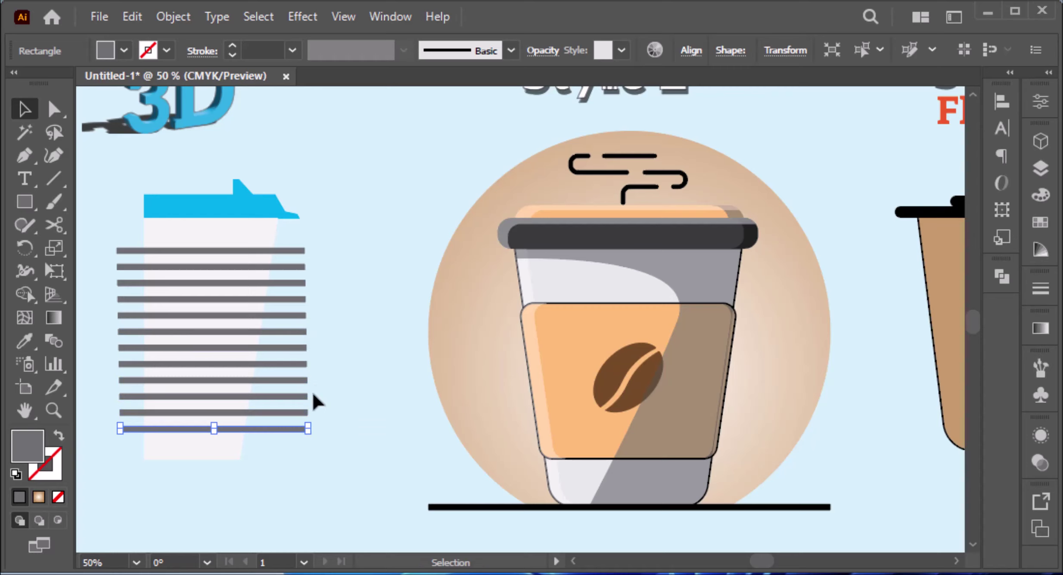
Step: Trim the grey stripes to the cup body's outline by removing the ends that stick out on both sides with Shape Builder
{"action": "left_click_drag", "start_coordinate": [206, 384], "coordinate": [107, 243]}
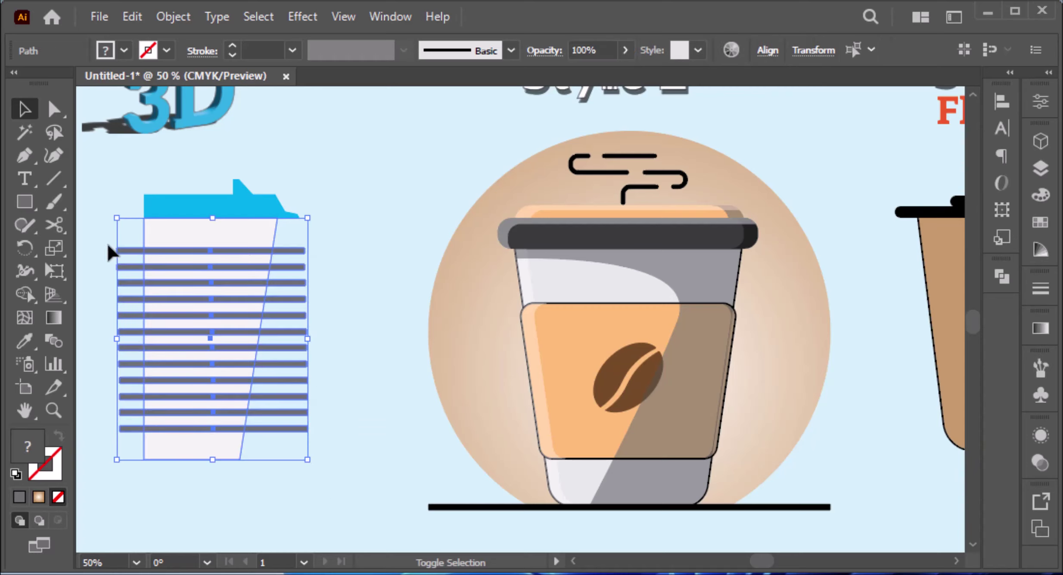
{"action": "key", "text": "shift+m"}
{"action": "left_click_drag", "start_coordinate": [267, 508], "coordinate": [296, 239]}
{"action": "left_click_drag", "start_coordinate": [129, 429], "coordinate": [127, 434]}
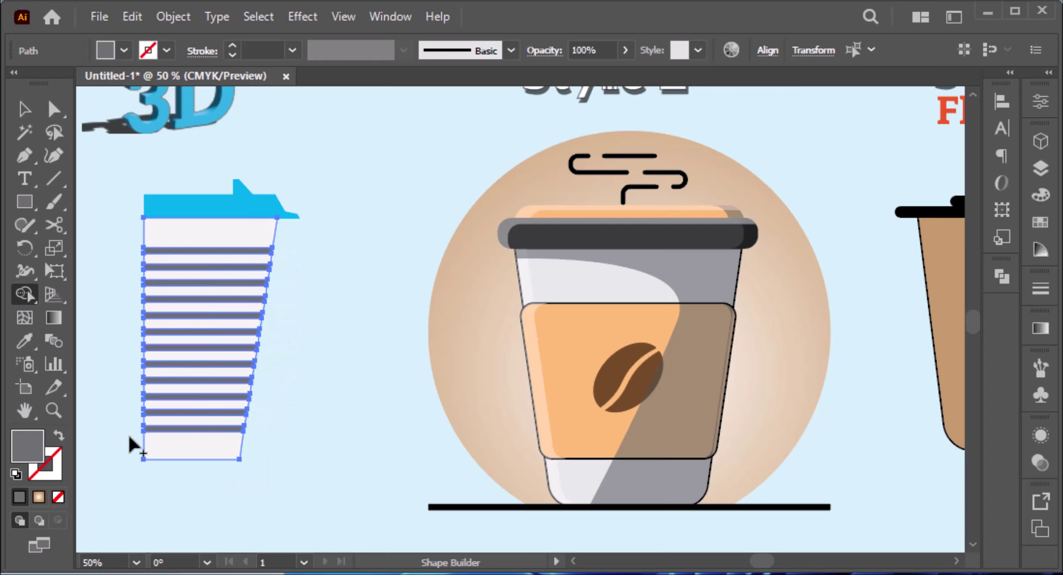
Step: Draw a white rectangle over the middle stripes, from the body's left edge to beyond its right edge, leaving three stripes above and two below
{"action": "key", "text": "m"}
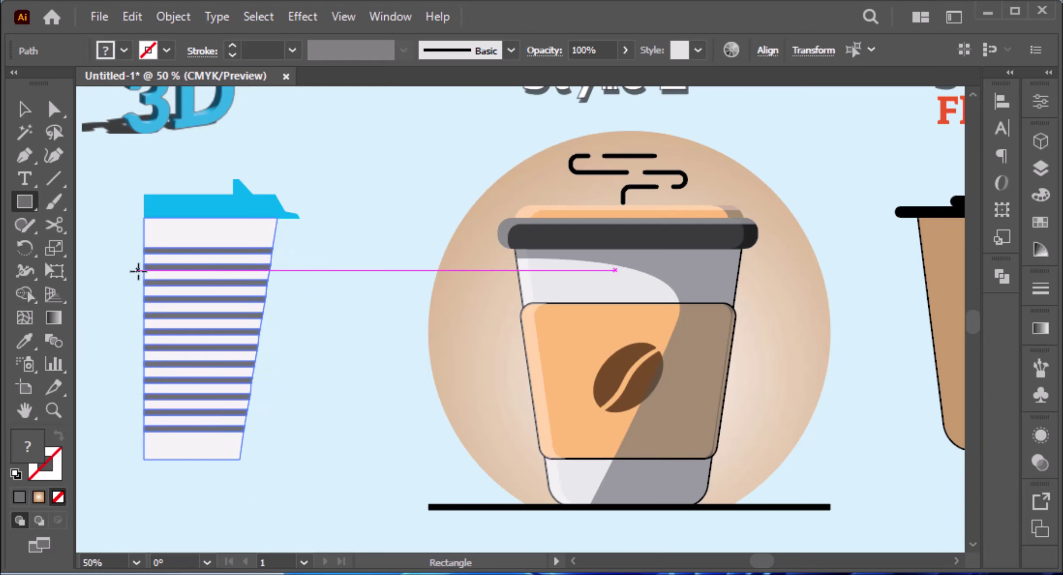
{"action": "mouse_move", "coordinate": [144, 290]}
{"action": "left_mouse_down"}
{"action": "mouse_move", "coordinate": [230, 384]}
{"action": "mouse_move", "coordinate": [253, 427]}
{"action": "mouse_move", "coordinate": [290, 408]}
{"action": "left_mouse_up"}
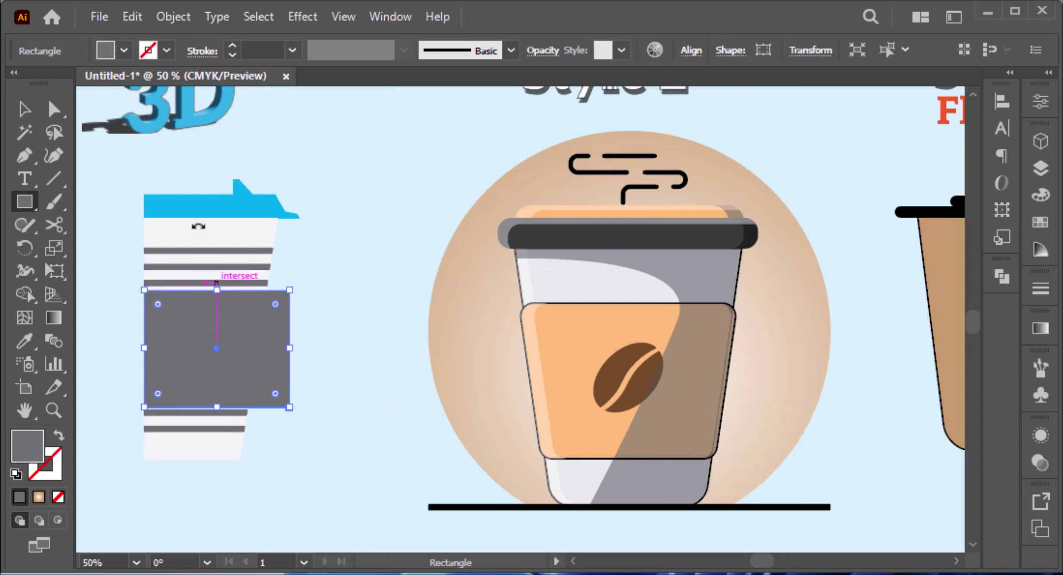
{"action": "left_click", "coordinate": [124, 50]}
{"action": "left_click", "coordinate": [40, 83]}
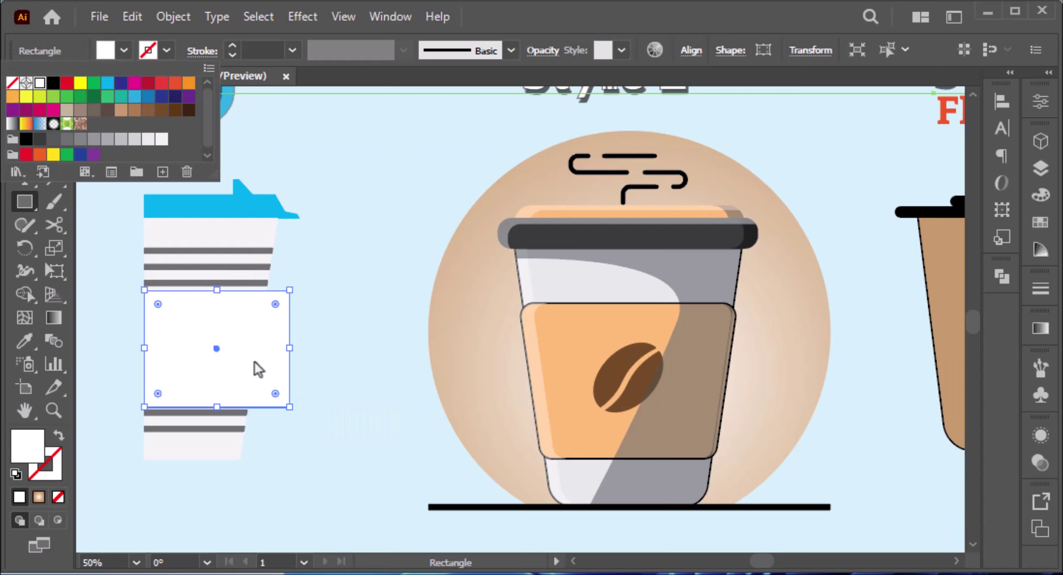
{"action": "key", "text": "Escape"}
Step: Trim the part of the white rectangle that extends past the cup body's slanted right side with Shape Builder
{"action": "key", "text": "v"}
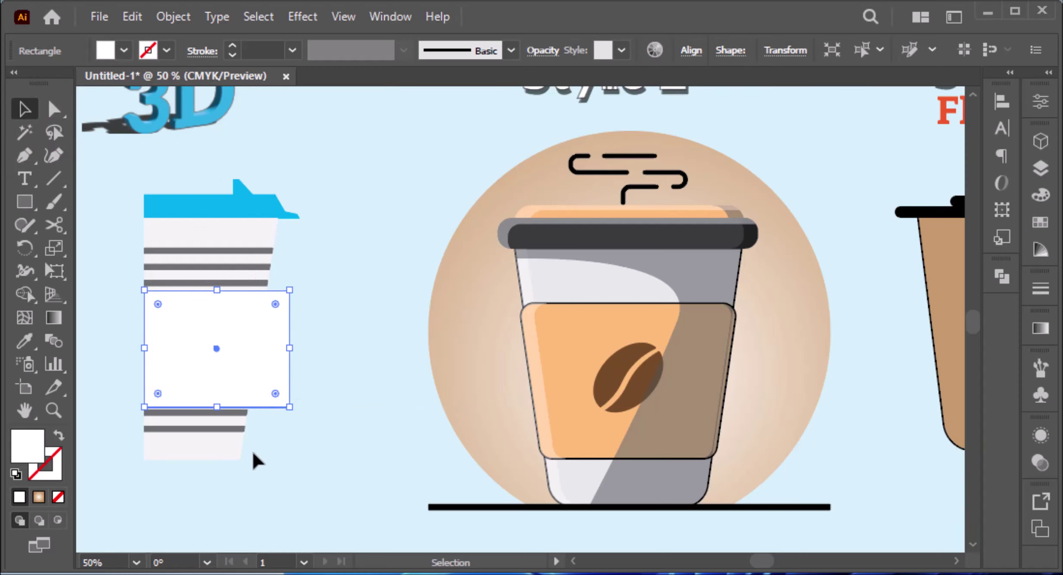
{"action": "left_click", "coordinate": [227, 450], "text": "shift"}
{"action": "key", "text": "shift+m"}
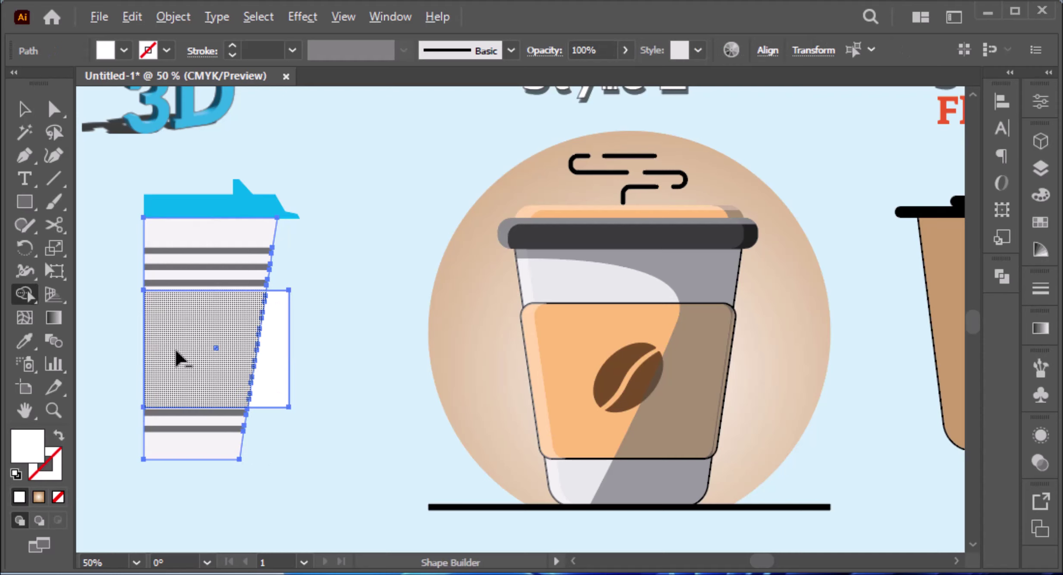
{"action": "left_click_drag", "start_coordinate": [263, 352], "coordinate": [313, 351]}
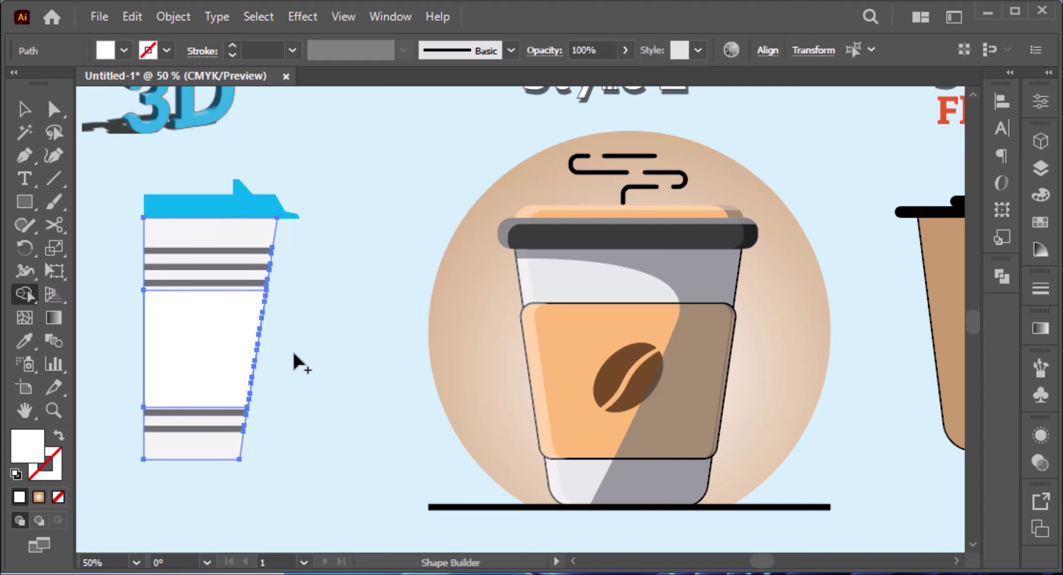
Step: Group the lid, body and stripes of the half cup and move the group up and right, closer to the Style 2 cup
{"action": "key", "text": "v"}
{"action": "left_click", "coordinate": [288, 388]}
{"action": "left_click_drag", "start_coordinate": [308, 469], "coordinate": [144, 166]}
{"action": "key", "text": "a"}
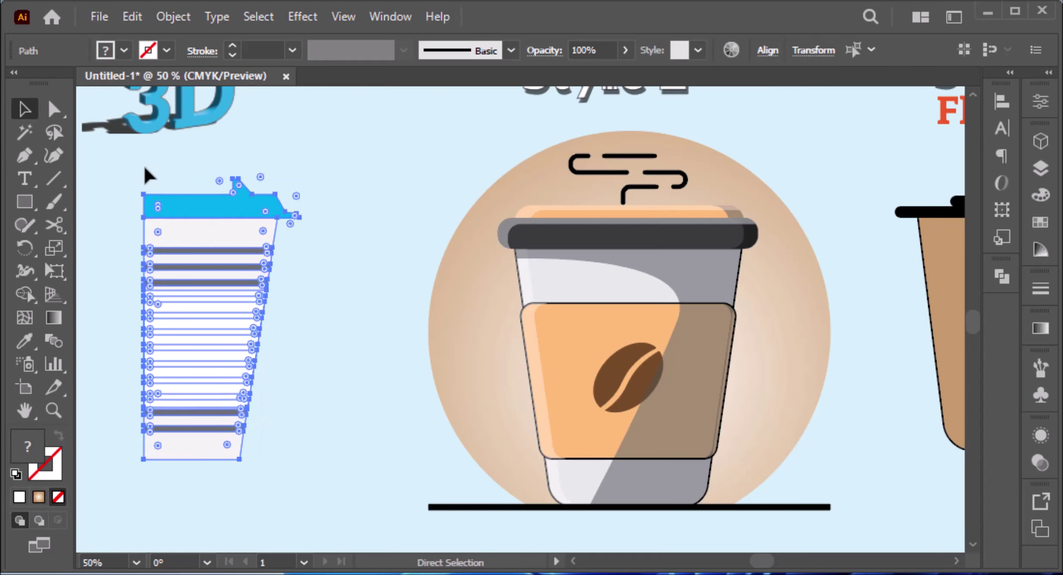
{"action": "key", "text": "v"}
{"action": "left_click_drag", "start_coordinate": [214, 264], "coordinate": [369, 195]}
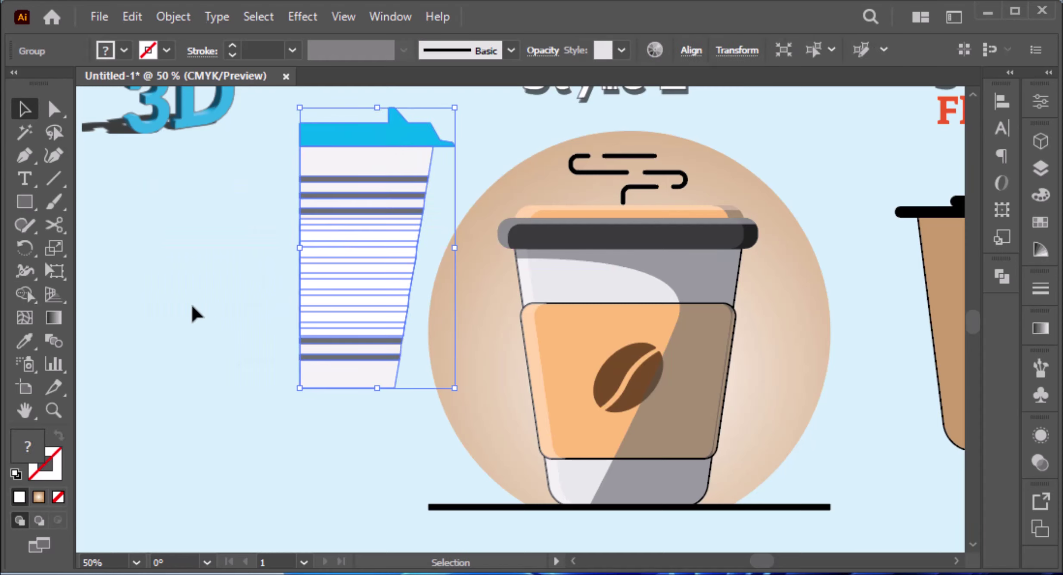
{"action": "left_click", "coordinate": [190, 303]}
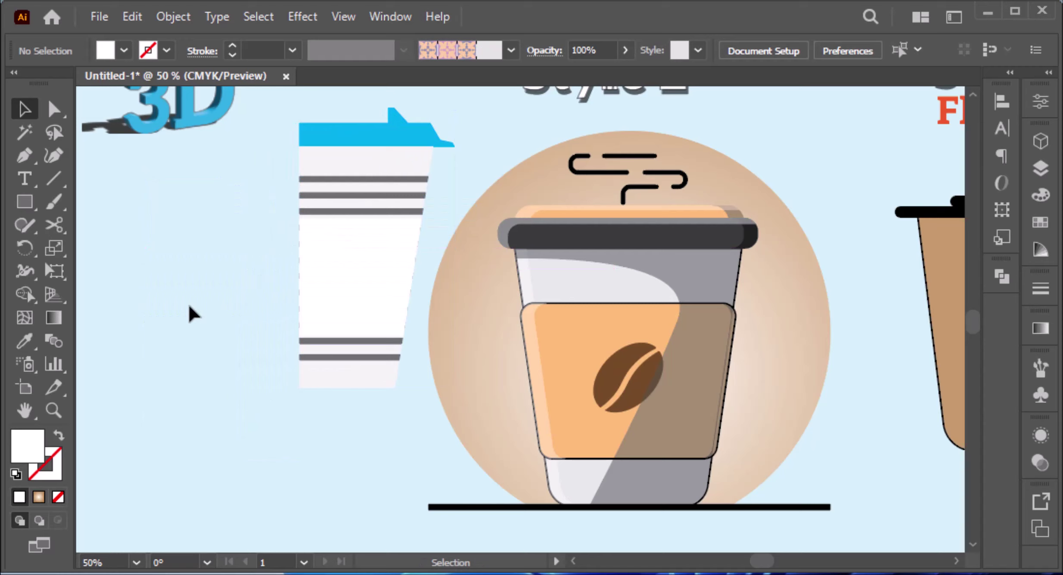
Step: Draw a circle in the empty area left of the half cup with no fill and a 4 pt black stroke
{"action": "key", "text": "l"}
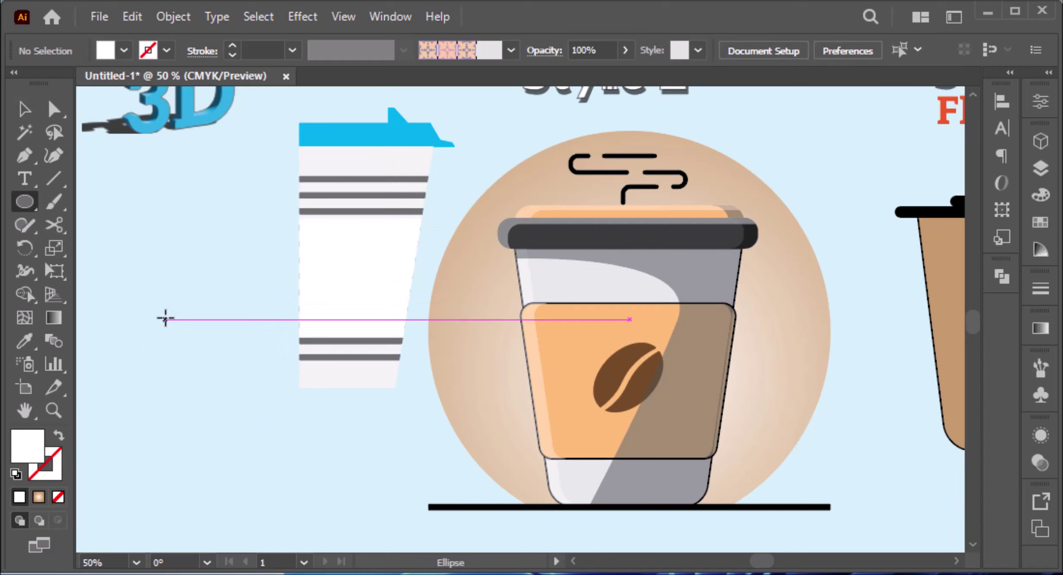
{"action": "left_click_drag", "start_coordinate": [164, 318], "coordinate": [205, 385]}
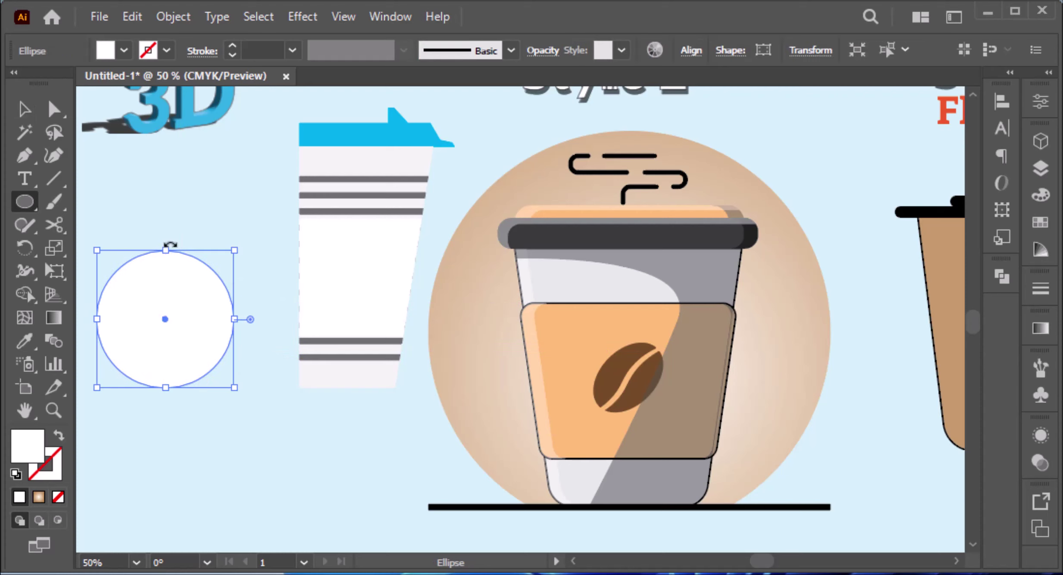
{"action": "key", "text": "shift+x"}
{"action": "left_click", "coordinate": [166, 51]}
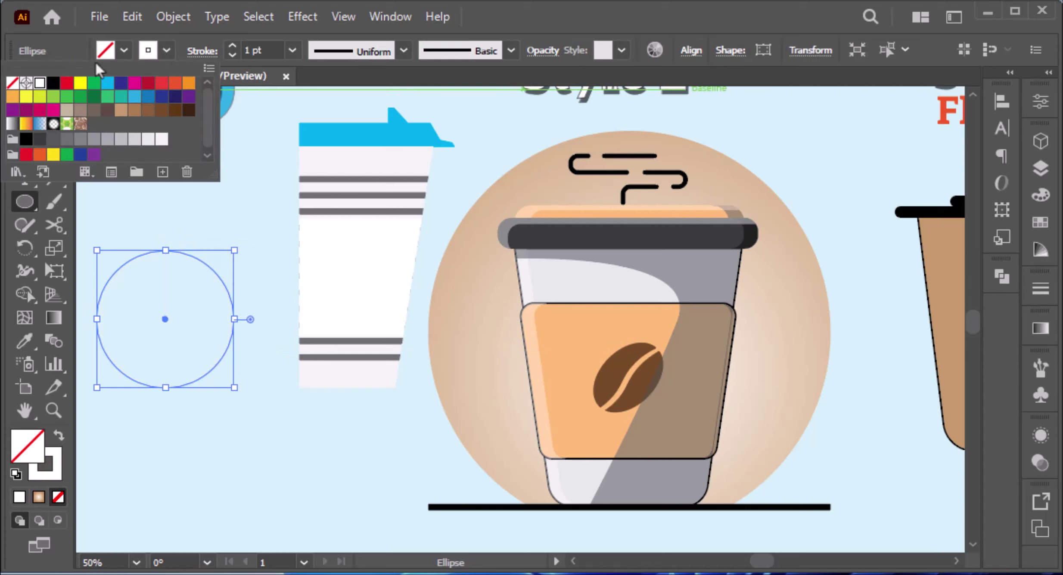
{"action": "left_click", "coordinate": [53, 83]}
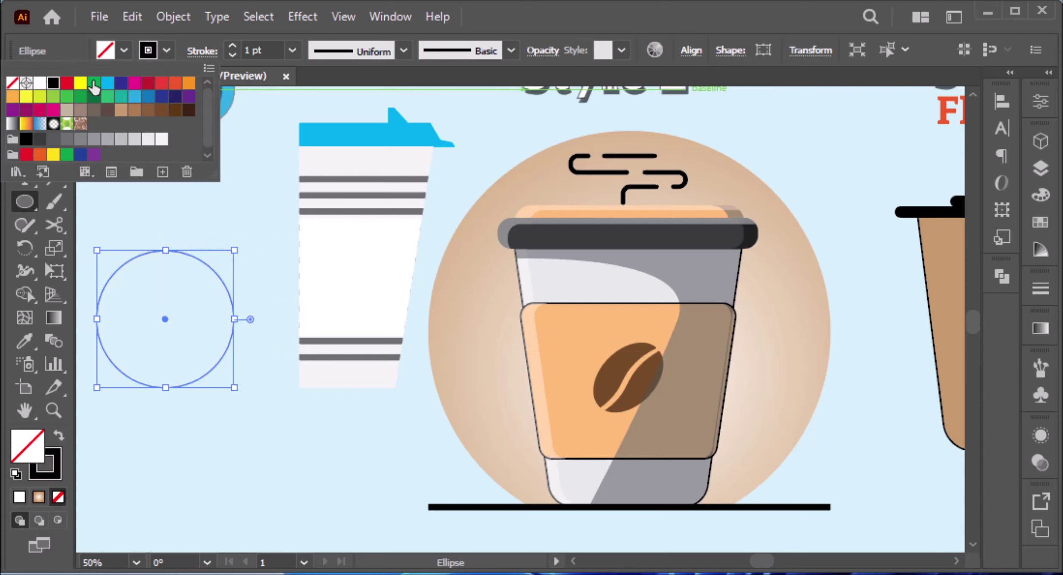
{"action": "left_click", "coordinate": [231, 44]}
{"action": "left_click", "coordinate": [231, 43]}
{"action": "left_click", "coordinate": [231, 43]}
{"action": "left_click", "coordinate": [231, 43]}
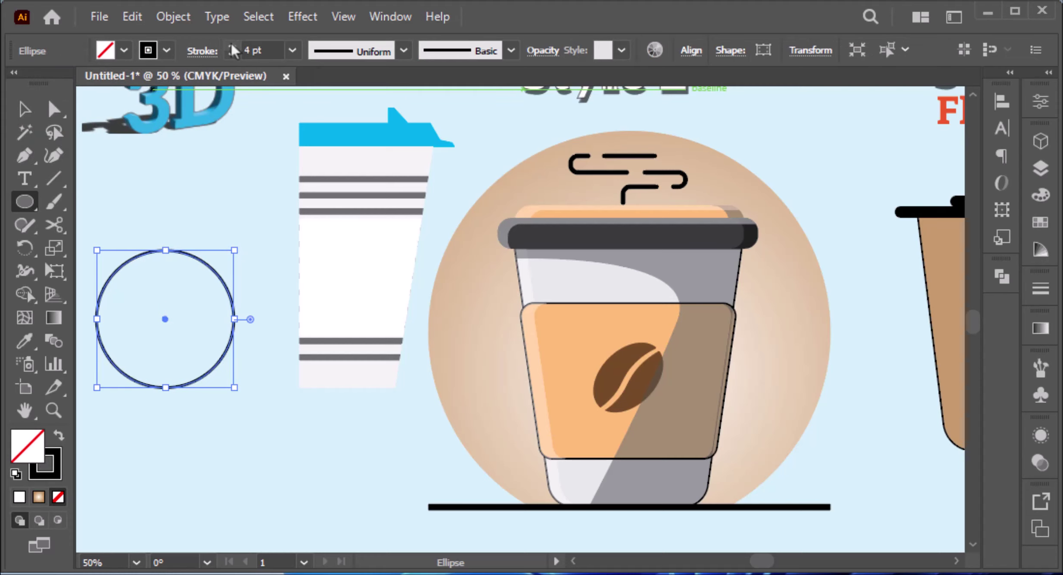
Step: Shrink the circle slightly and add three progressively smaller concentric copies inside it with the Scale tool
{"action": "left_click_drag", "start_coordinate": [236, 250], "coordinate": [223, 262]}
{"action": "scroll", "coordinate": [199, 287], "scroll_direction": "up", "scroll_amount": 1}
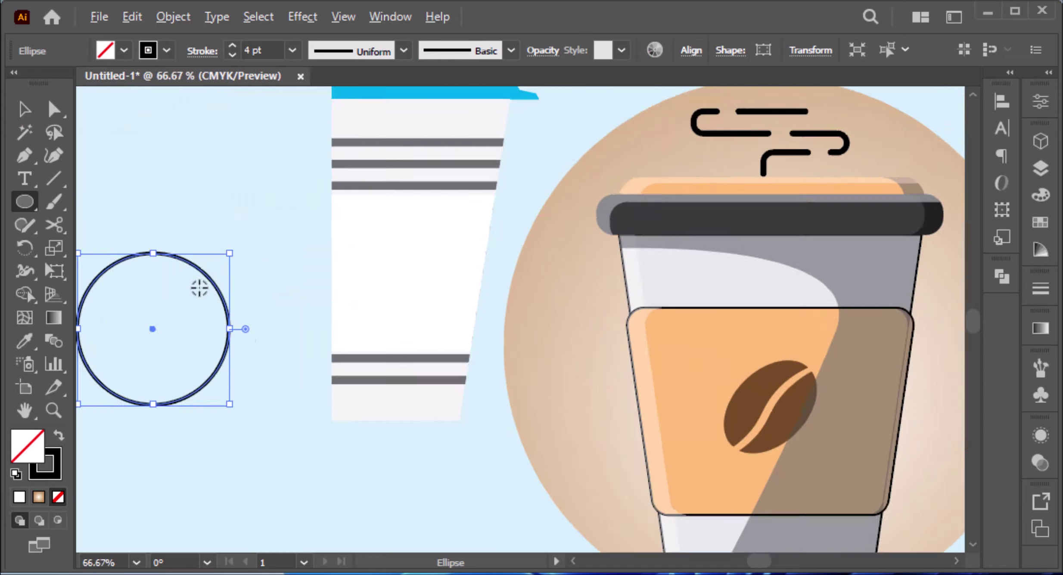
{"action": "scroll", "coordinate": [200, 288], "scroll_direction": "up", "scroll_amount": 1}
{"action": "scroll", "coordinate": [197, 284], "scroll_direction": "left", "scroll_amount": 3}
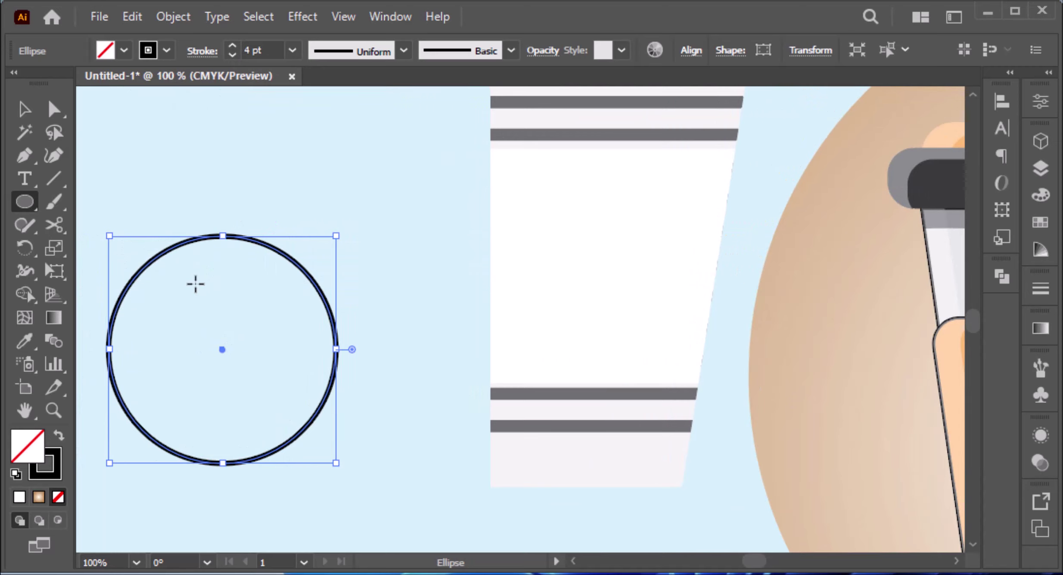
{"action": "left_click", "coordinate": [52, 238]}
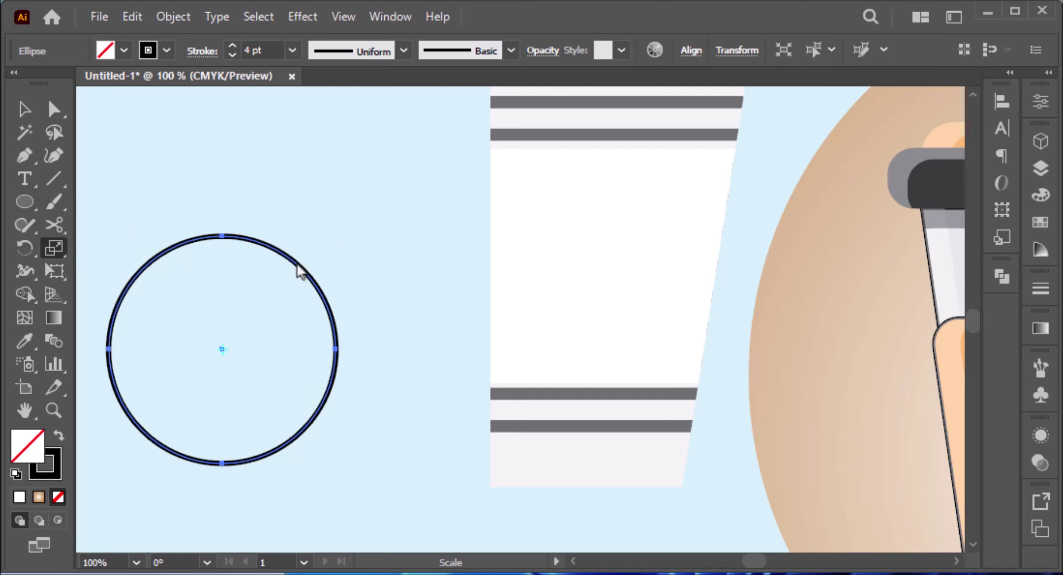
{"action": "left_click_drag", "start_coordinate": [300, 271], "coordinate": [280, 297]}
{"action": "key", "text": "v"}
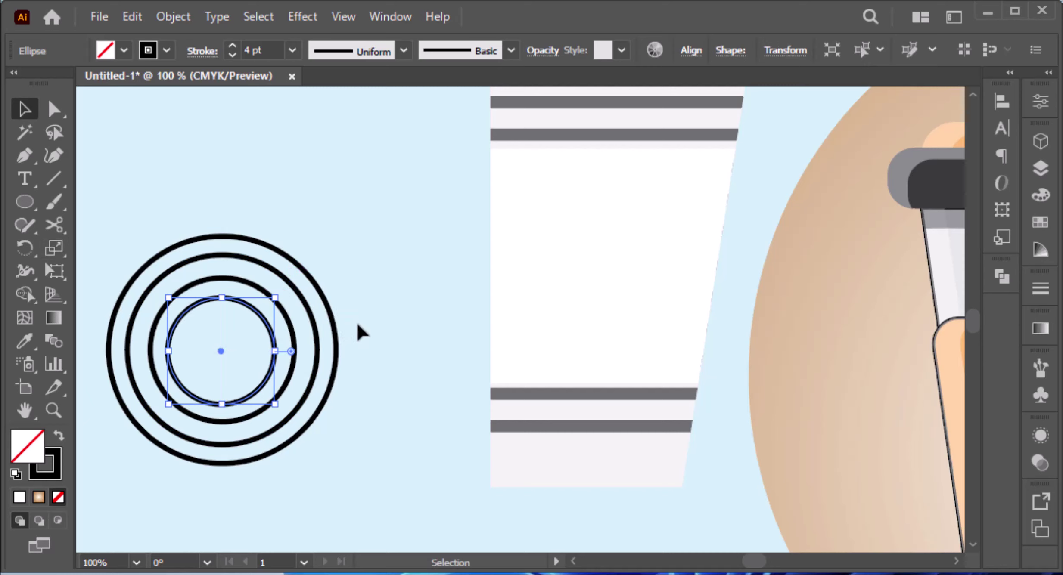
Step: Scale down the four concentric rings together and duplicate them to the right so that the two sets overlap
{"action": "left_click", "coordinate": [365, 385]}
{"action": "left_click_drag", "start_coordinate": [250, 335], "coordinate": [166, 268]}
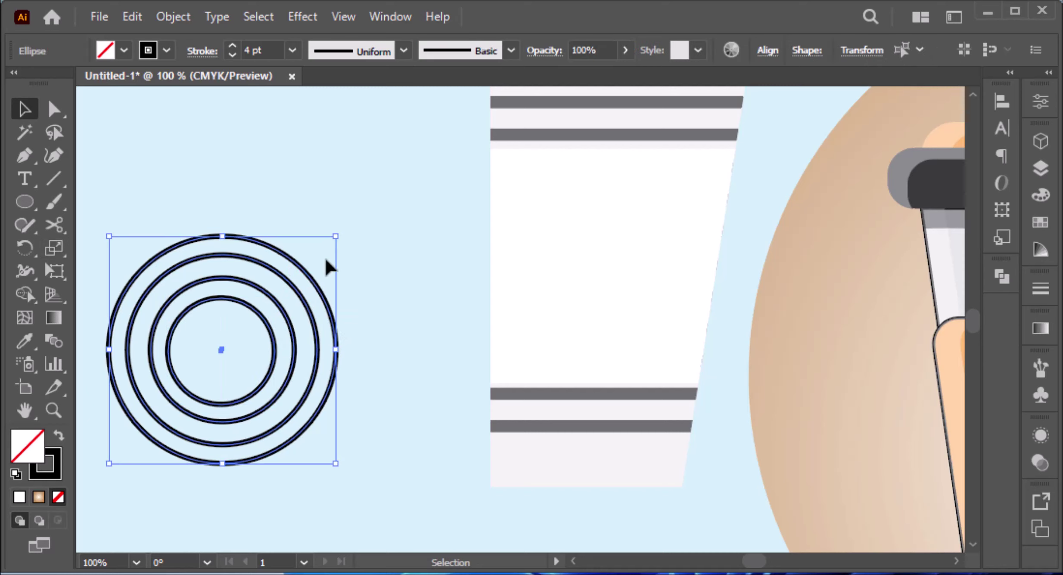
{"action": "left_click_drag", "start_coordinate": [333, 234], "coordinate": [305, 280]}
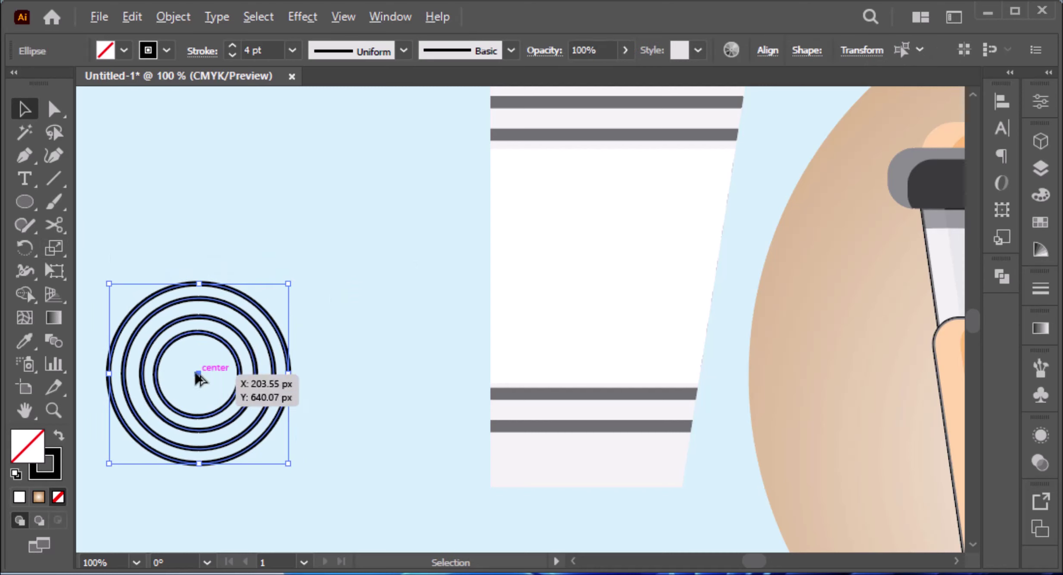
{"action": "left_click_drag", "start_coordinate": [197, 374], "coordinate": [317, 379]}
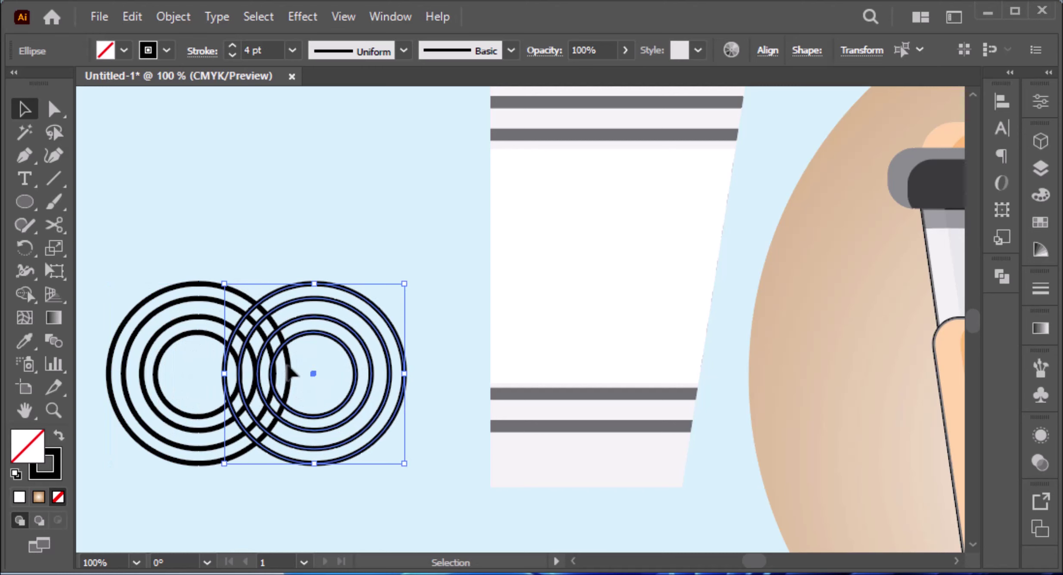
Step: Draw a tall rectangle upward between the centres of the two ring sets and round its corners fully into a capsule
{"action": "key", "text": "m"}
{"action": "left_click_drag", "start_coordinate": [198, 374], "coordinate": [313, 208]}
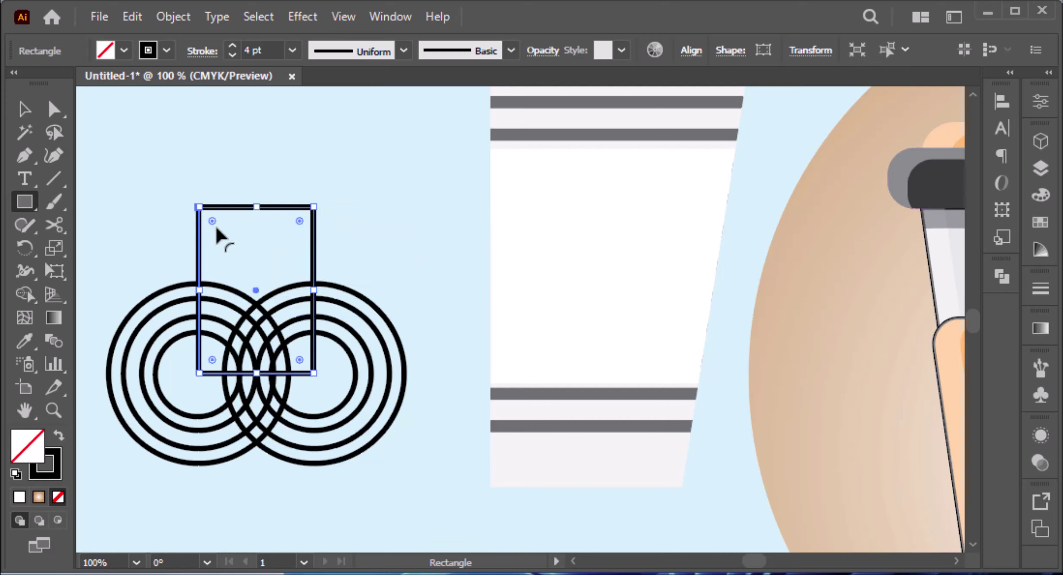
{"action": "left_click_drag", "start_coordinate": [214, 224], "coordinate": [253, 284]}
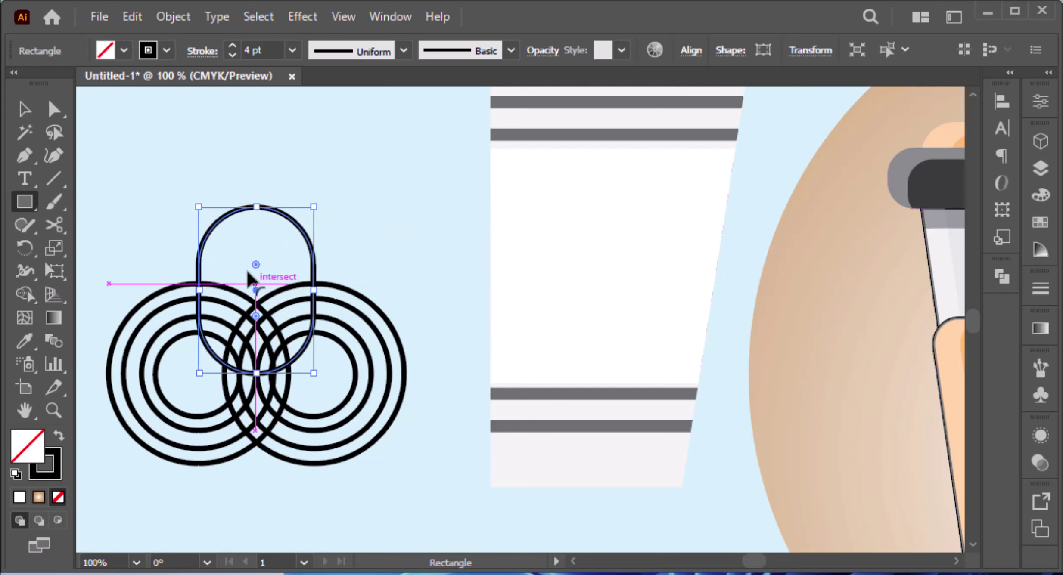
Step: Nudge the capsule slightly upward over the overlapping rings
{"action": "key", "text": "Up"}
{"action": "key", "text": "Up"}
{"action": "key", "text": "Up"}
{"action": "key", "text": "Up"}
{"action": "key", "text": "Up"}
{"action": "key", "text": "Up"}
{"action": "key", "text": "Up"}
{"action": "key", "text": "Up"}
{"action": "key", "text": "Up"}
{"action": "key", "text": "Up"}
{"action": "key", "text": "Up"}
{"action": "key", "text": "Up"}
{"action": "key", "text": "Up"}
{"action": "key", "text": "Up"}
{"action": "key", "text": "Up"}
{"action": "key", "text": "Up"}
{"action": "key", "text": "Up"}
{"action": "key", "text": "Up"}
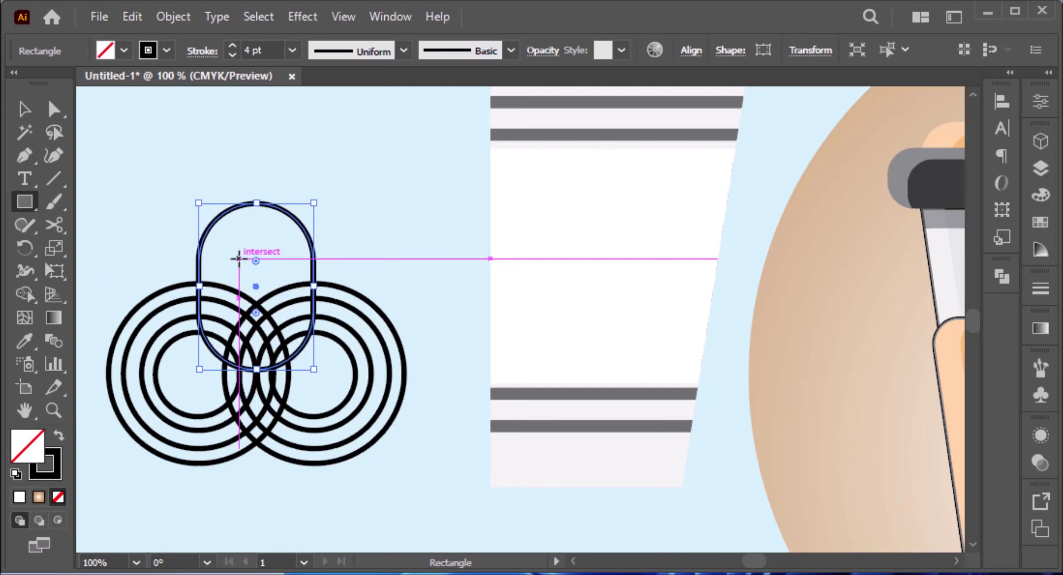
Step: Select the rings and capsule and remove all ring parts outside the capsule with Shape Builder
{"action": "key", "text": "v"}
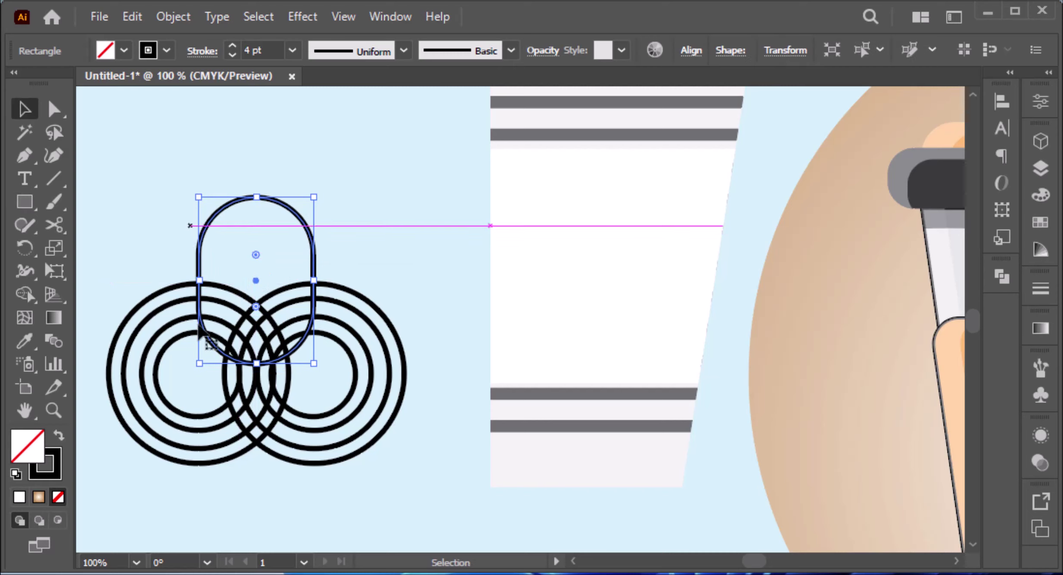
{"action": "left_click_drag", "start_coordinate": [380, 501], "coordinate": [120, 232]}
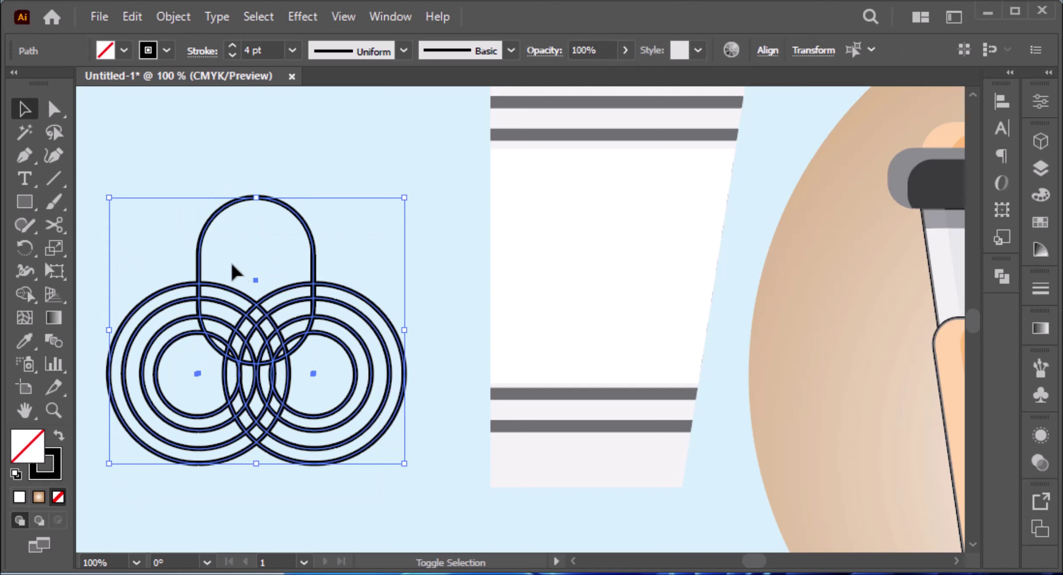
{"action": "key", "text": "shift+m"}
{"action": "mouse_move", "coordinate": [367, 330]}
{"action": "left_mouse_down"}
{"action": "mouse_move", "coordinate": [320, 403]}
{"action": "mouse_move", "coordinate": [147, 374]}
{"action": "mouse_move", "coordinate": [120, 290]}
{"action": "left_mouse_up"}
{"action": "mouse_move", "coordinate": [314, 371]}
{"action": "left_mouse_down"}
{"action": "mouse_move", "coordinate": [189, 391]}
{"action": "mouse_move", "coordinate": [280, 414]}
{"action": "mouse_move", "coordinate": [247, 391]}
{"action": "left_mouse_up"}
Step: Merge the crossing segments inside the capsule into continuous curved bands sweeping from its left side down to the right
{"action": "scroll", "coordinate": [259, 370], "scroll_direction": "up", "scroll_amount": 2}
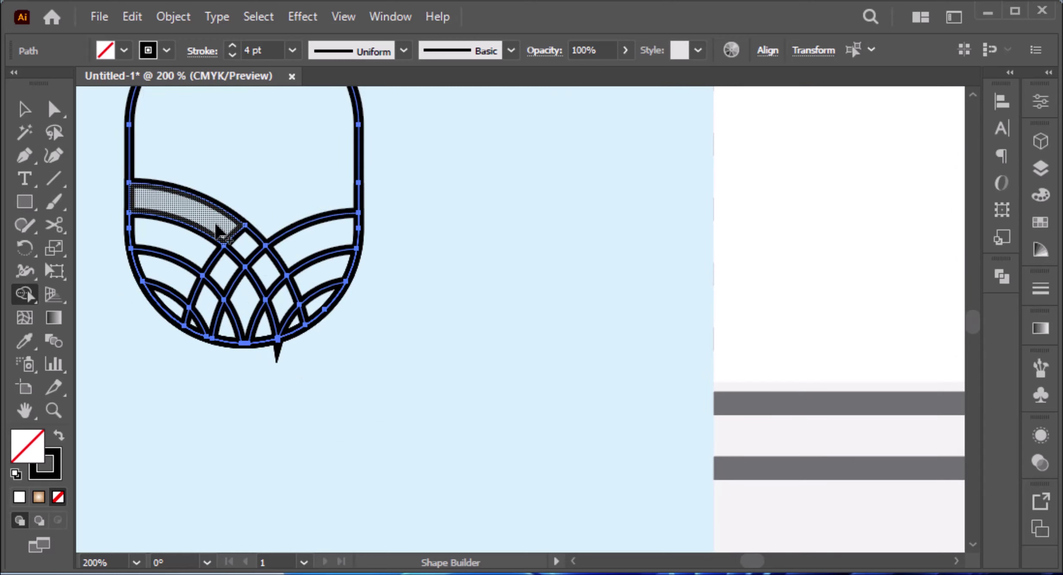
{"action": "mouse_move", "coordinate": [172, 202]}
{"action": "left_mouse_down"}
{"action": "mouse_move", "coordinate": [264, 280]}
{"action": "mouse_move", "coordinate": [285, 338]}
{"action": "left_mouse_up"}
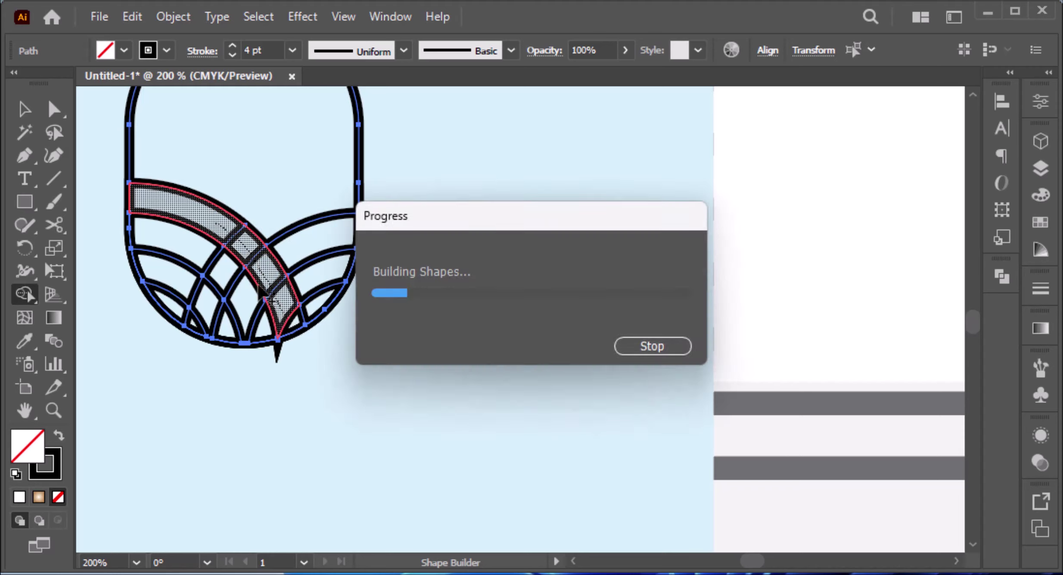
{"action": "left_click_drag", "start_coordinate": [209, 258], "coordinate": [274, 336]}
Step: Remove the tiny stray sliver that forms a spike at the capsule's lower edge with Shape Builder
{"action": "key", "text": "v"}
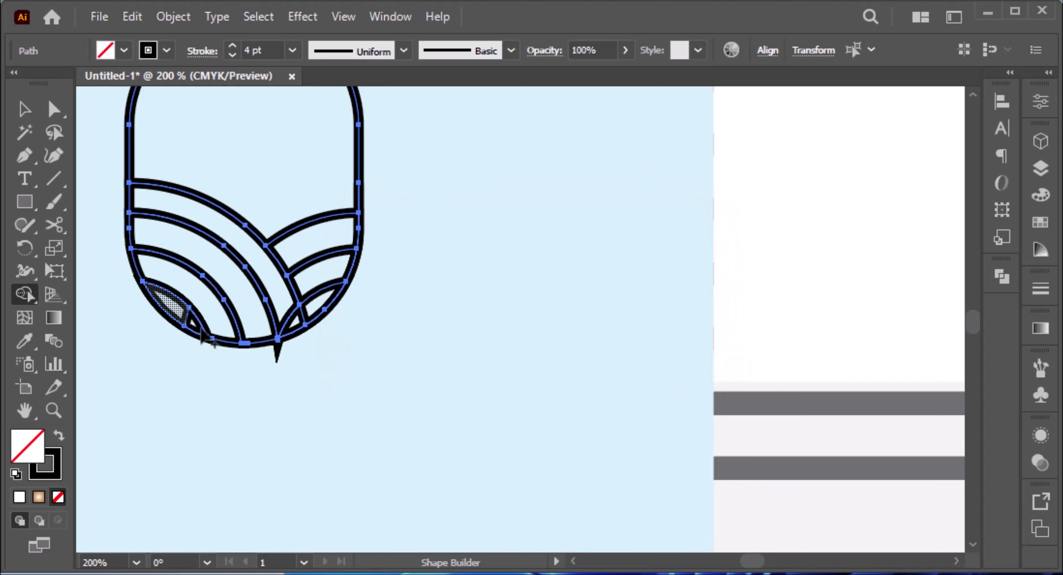
{"action": "scroll", "coordinate": [282, 345], "scroll_direction": "up", "scroll_amount": 5}
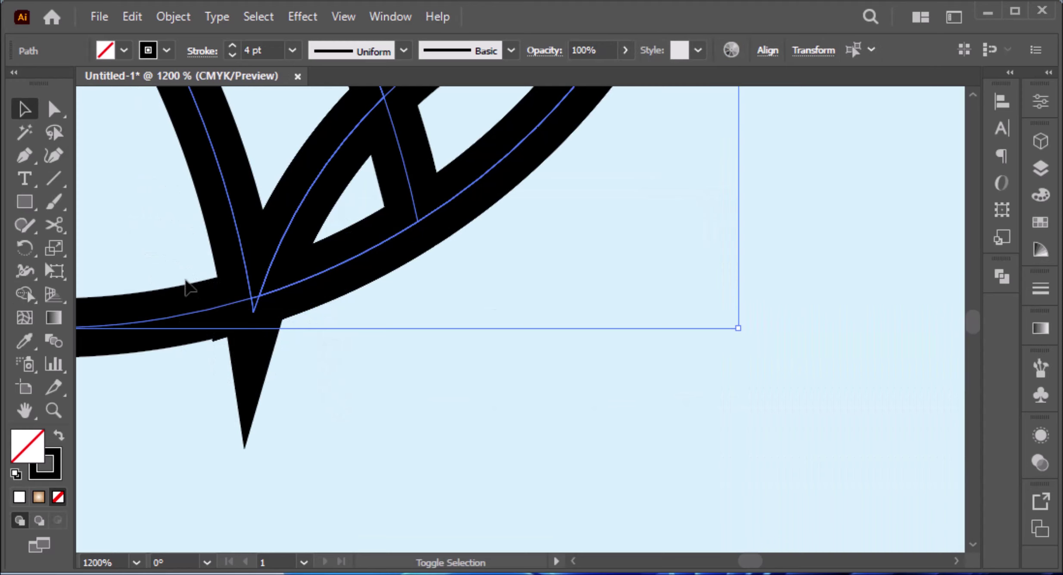
{"action": "key", "text": "shift+m"}
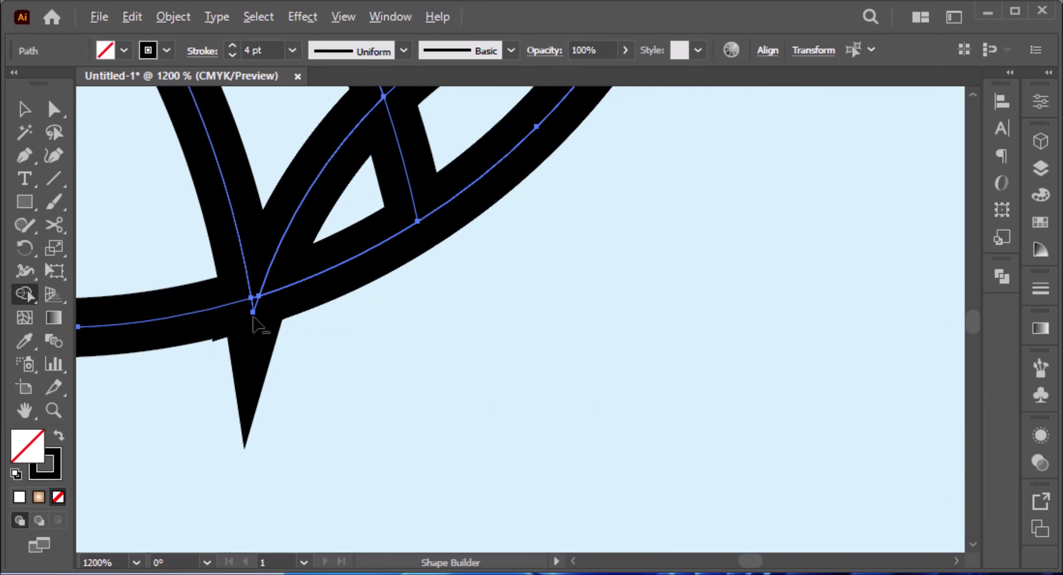
{"action": "left_click", "coordinate": [236, 357], "text": "alt"}
{"action": "key", "text": "ctrl+0"}
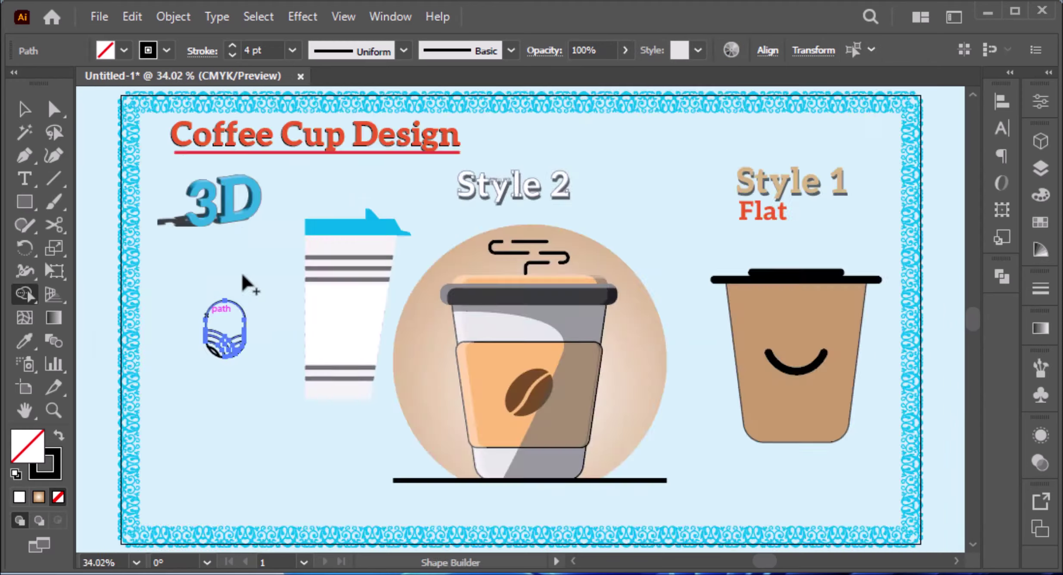
Step: Draw a narrow upright ellipse in the capsule's upper half and an S-shaped curve running vertically through it
{"action": "key", "text": "l"}
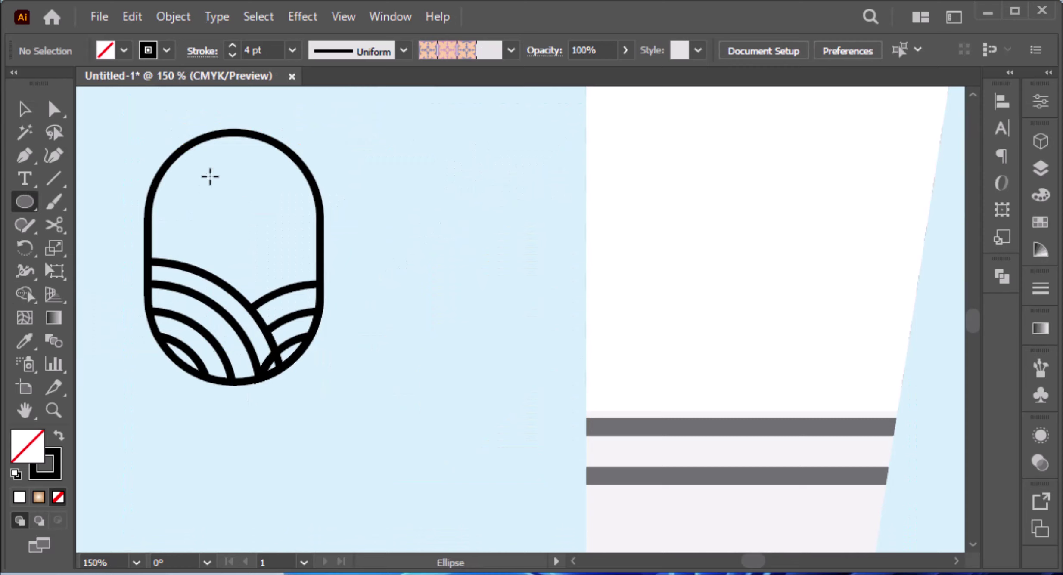
{"action": "mouse_move", "coordinate": [210, 176]}
{"action": "left_mouse_down"}
{"action": "mouse_move", "coordinate": [256, 256]}
{"action": "mouse_move", "coordinate": [244, 238]}
{"action": "left_mouse_up"}
{"action": "key", "text": "backslash"}
{"action": "mouse_move", "coordinate": [233, 149]}
{"action": "left_mouse_down"}
{"action": "mouse_move", "coordinate": [234, 288]}
{"action": "mouse_move", "coordinate": [243, 226]}
{"action": "mouse_move", "coordinate": [243, 235]}
{"action": "mouse_move", "coordinate": [229, 211]}
{"action": "left_mouse_up"}
{"action": "key", "text": "shift+grave"}
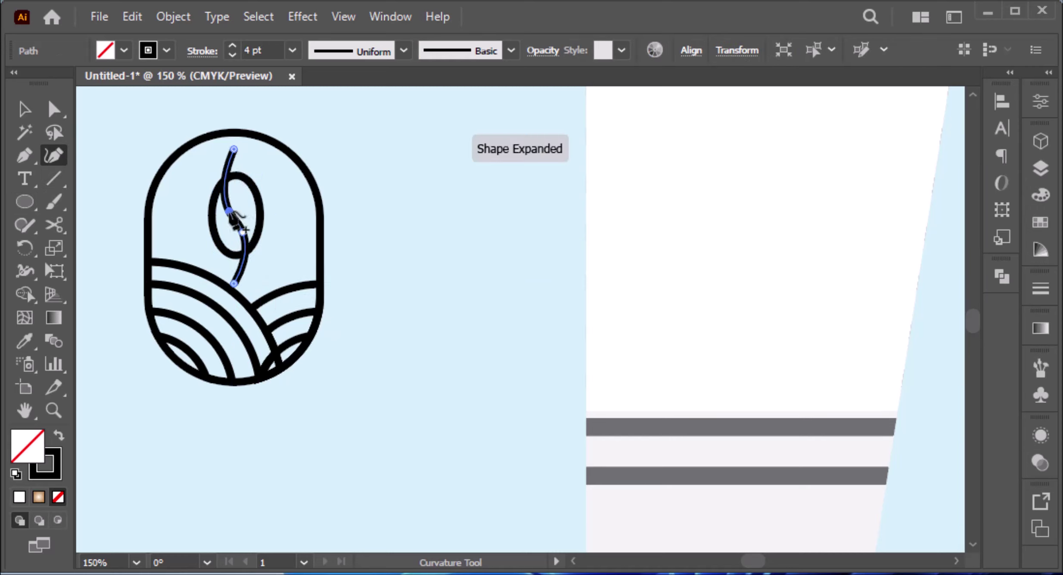
Step: Apply the lens-shaped tapered width profile to the S-curve and tilt it clockwise across the ellipse
{"action": "left_click", "coordinate": [402, 51]}
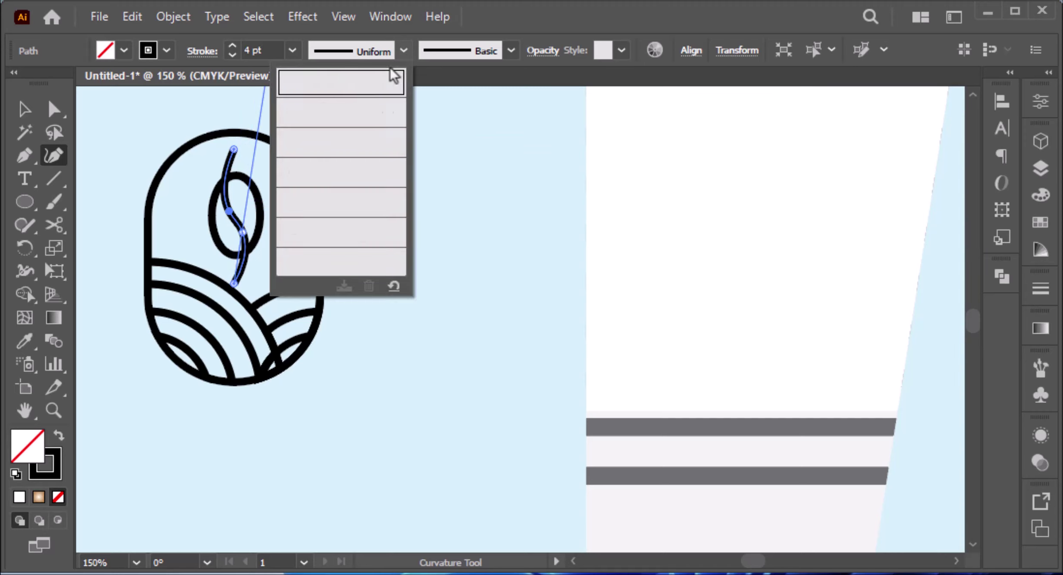
{"action": "left_click", "coordinate": [340, 126]}
{"action": "key", "text": "v"}
{"action": "left_click_drag", "start_coordinate": [254, 151], "coordinate": [267, 208]}
{"action": "left_click", "coordinate": [267, 208]}
Step: Swap the ellipse's black stroke to a solid black fill without an outline
{"action": "scroll", "coordinate": [266, 199], "scroll_direction": "up", "scroll_amount": 1}
{"action": "left_click", "coordinate": [259, 233]}
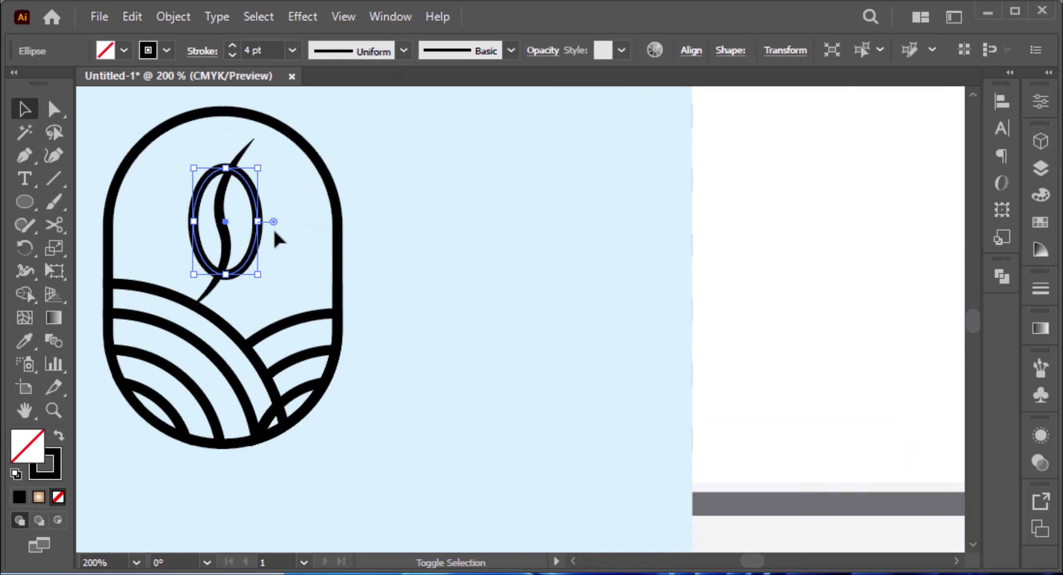
{"action": "key", "text": "shift+x"}
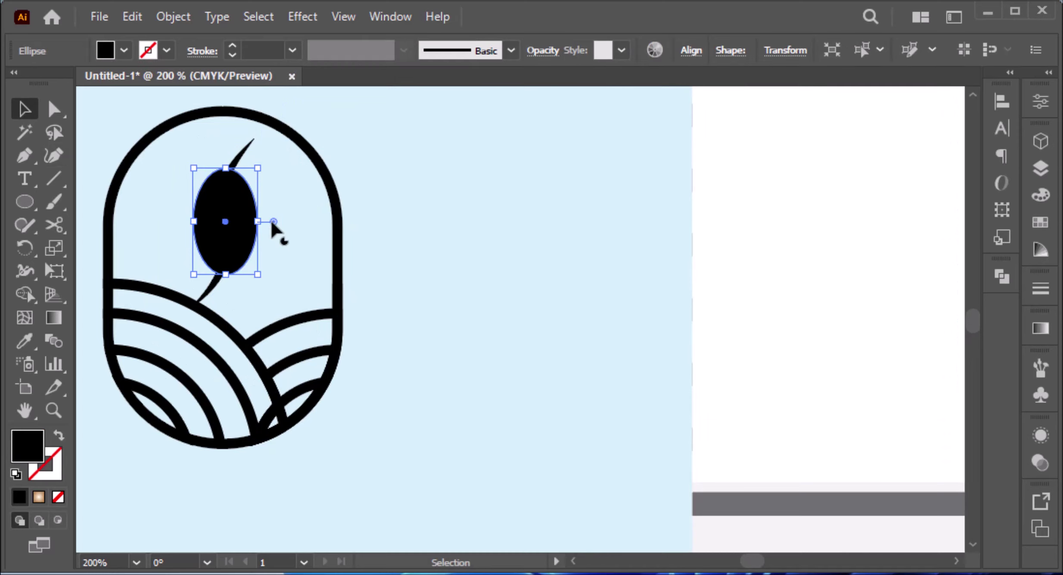
Step: Expand the S-curve's appearance and subtract it from the ellipse with Minus Front to form a split coffee bean
{"action": "left_click", "coordinate": [254, 143]}
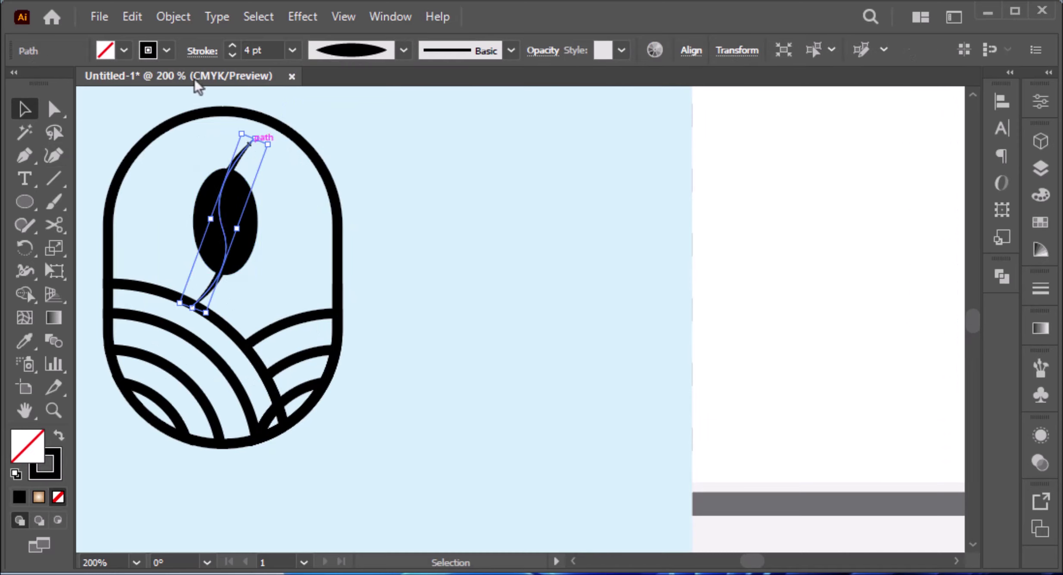
{"action": "left_click", "coordinate": [174, 16]}
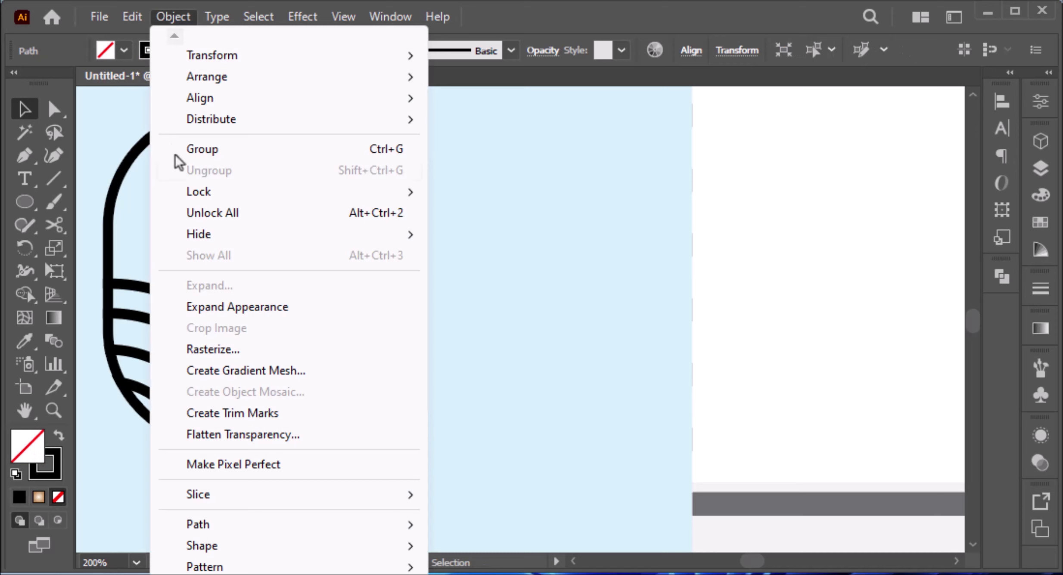
{"action": "left_click", "coordinate": [218, 304]}
{"action": "left_click_drag", "start_coordinate": [222, 222], "coordinate": [196, 207]}
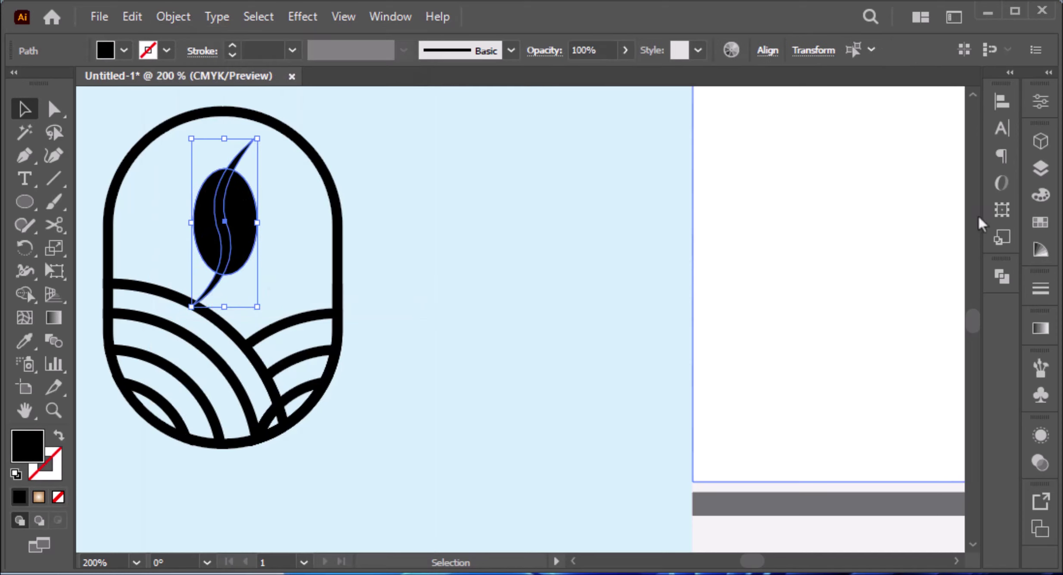
{"action": "left_click", "coordinate": [1001, 277]}
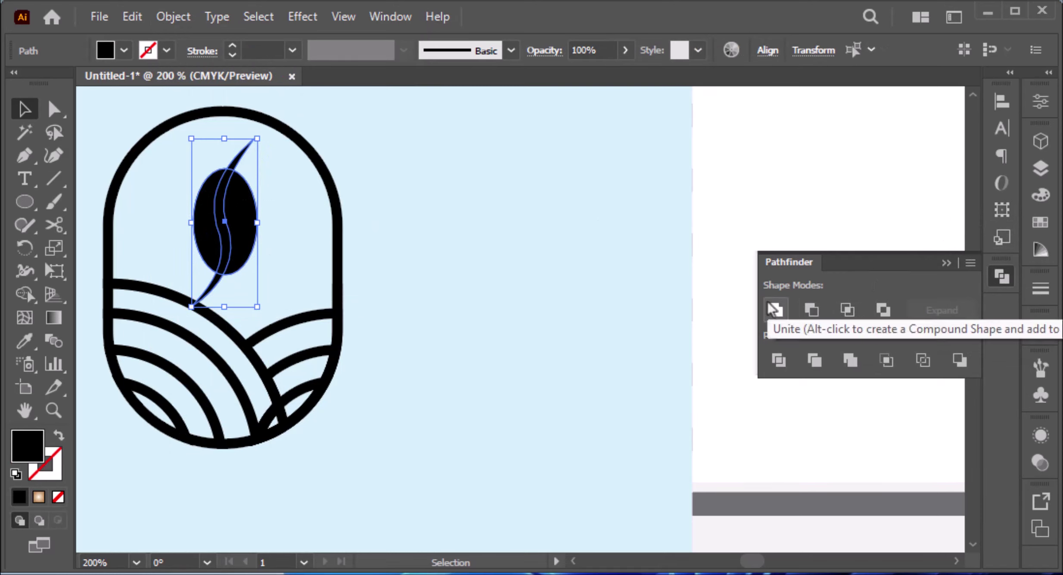
{"action": "left_click", "coordinate": [813, 312]}
{"action": "left_click", "coordinate": [438, 229]}
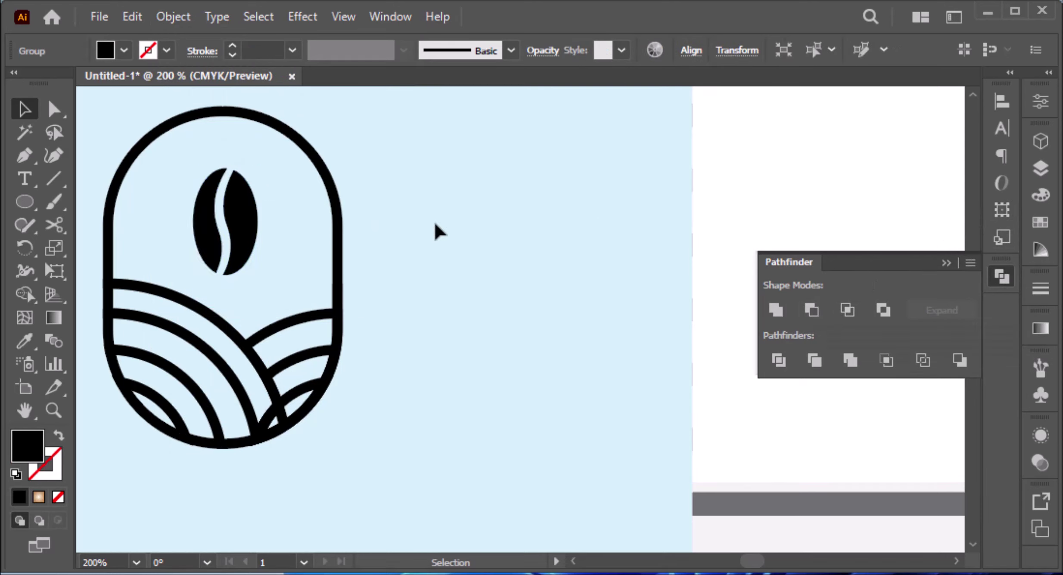
Step: Rotate the coffee bean clockwise so it leans diagonally inside the capsule
{"action": "left_click", "coordinate": [241, 194]}
{"action": "left_click_drag", "start_coordinate": [267, 172], "coordinate": [266, 225]}
{"action": "left_click", "coordinate": [241, 381]}
{"action": "key", "text": "ctrl+0"}
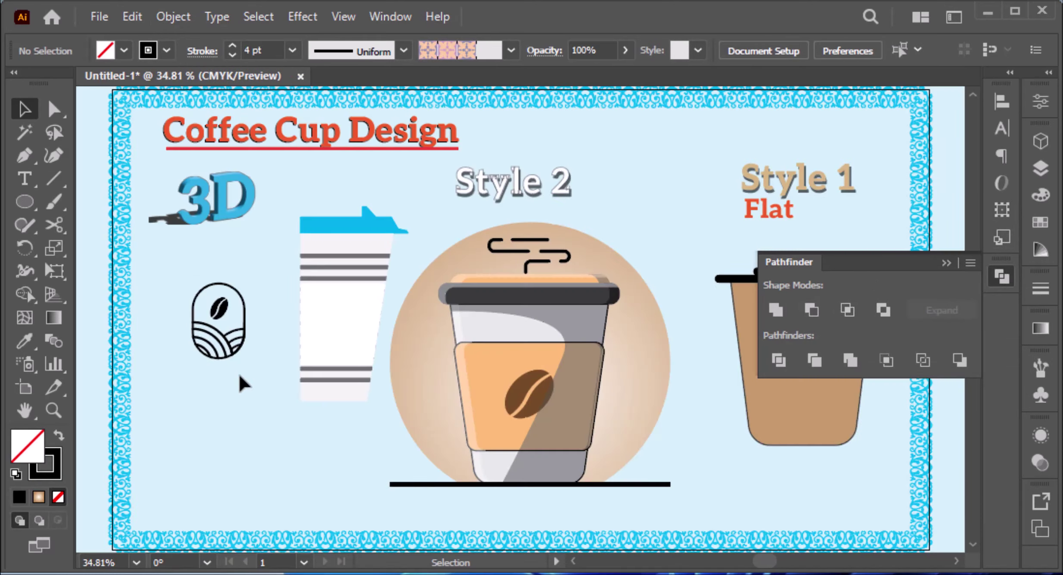
Step: Save the grouped capsule emblem as a new symbol and remove the original artwork from the artboard
{"action": "left_click_drag", "start_coordinate": [246, 373], "coordinate": [182, 250]}
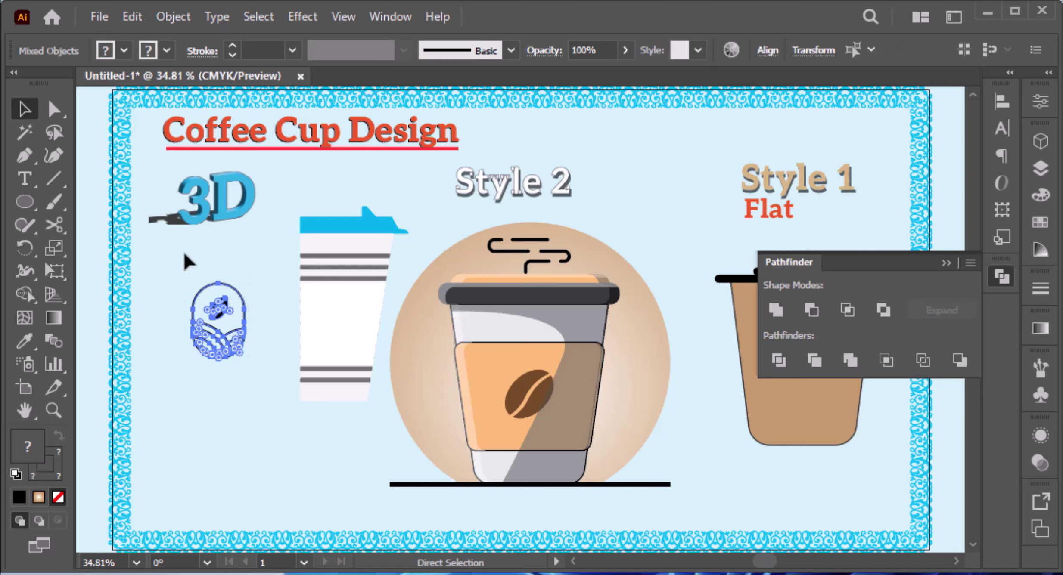
{"action": "key", "text": "ctrl+g"}
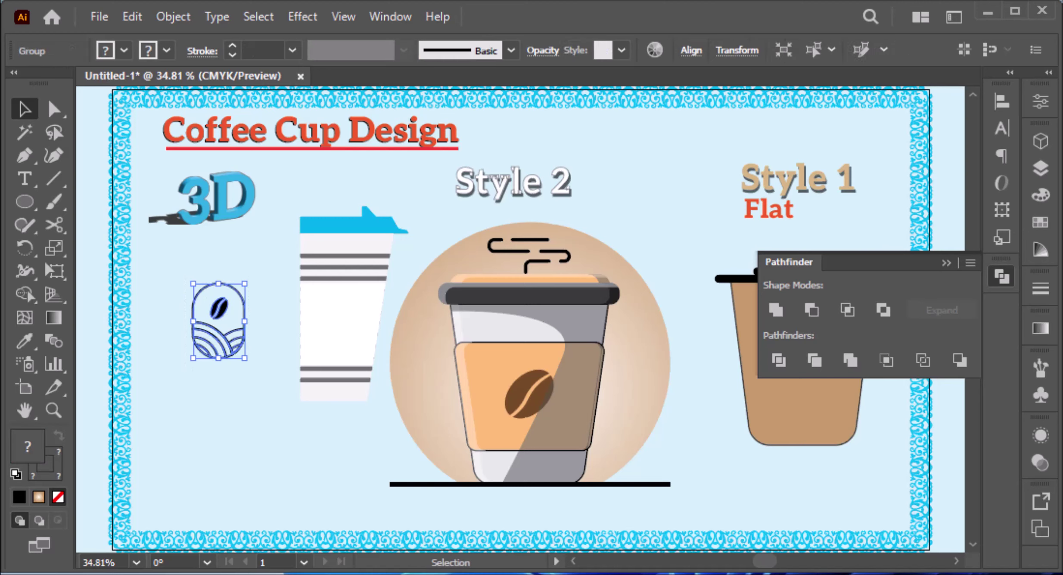
{"action": "left_click", "coordinate": [1041, 399]}
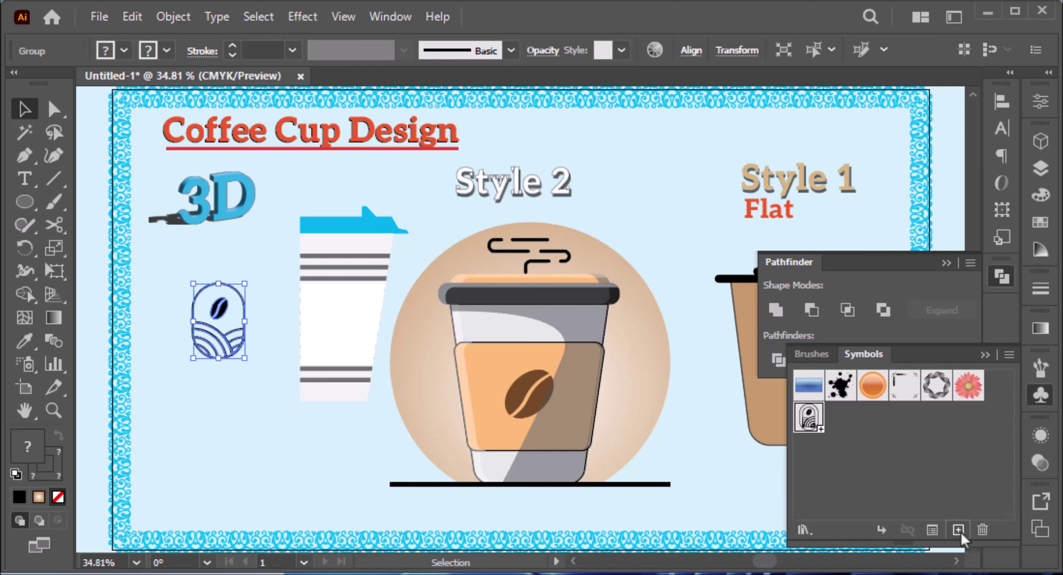
{"action": "left_click", "coordinate": [957, 529]}
{"action": "left_click", "coordinate": [751, 438]}
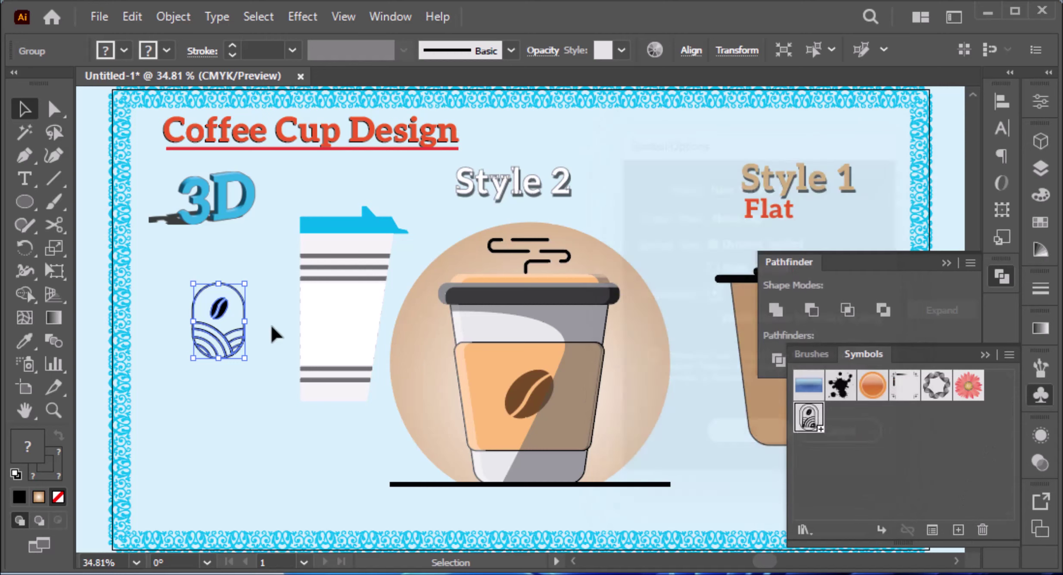
{"action": "left_click_drag", "start_coordinate": [149, 256], "coordinate": [239, 382]}
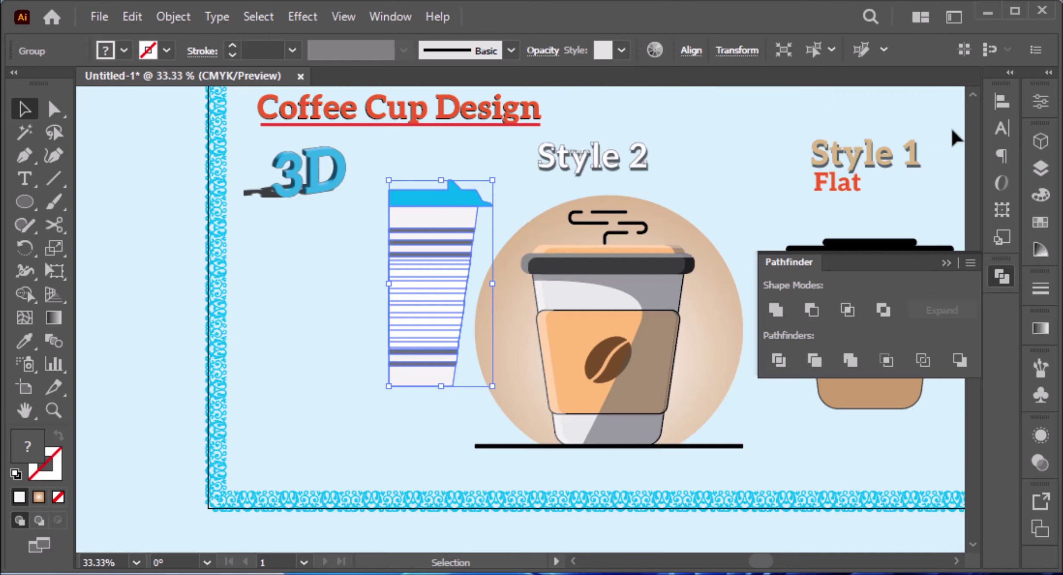
Step: Revolve the striped half cup 360° from its left edge and rotate the 3D cup so the lid's top shows
{"action": "left_click", "coordinate": [1039, 141]}
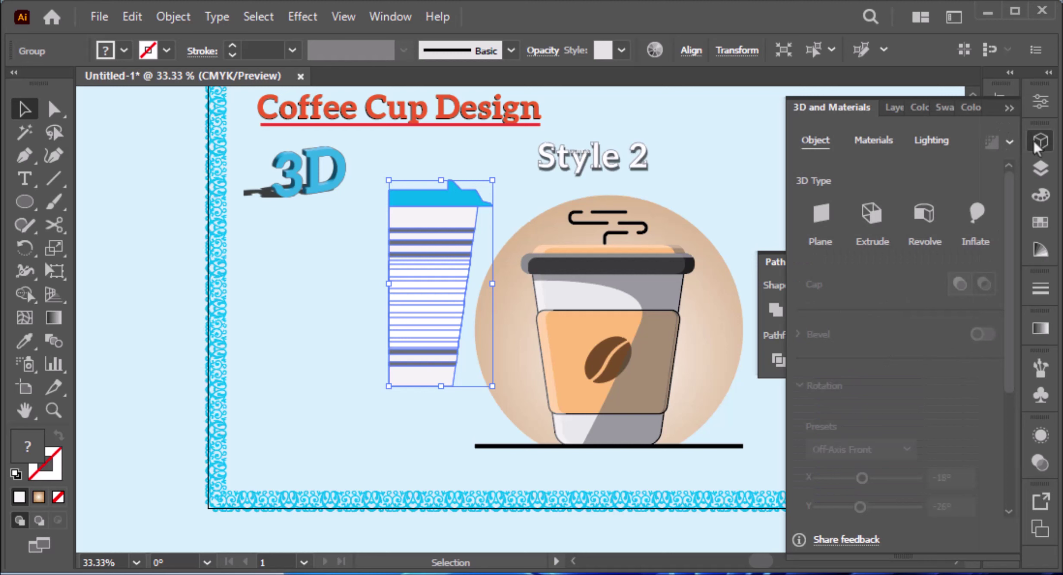
{"action": "left_click", "coordinate": [923, 214]}
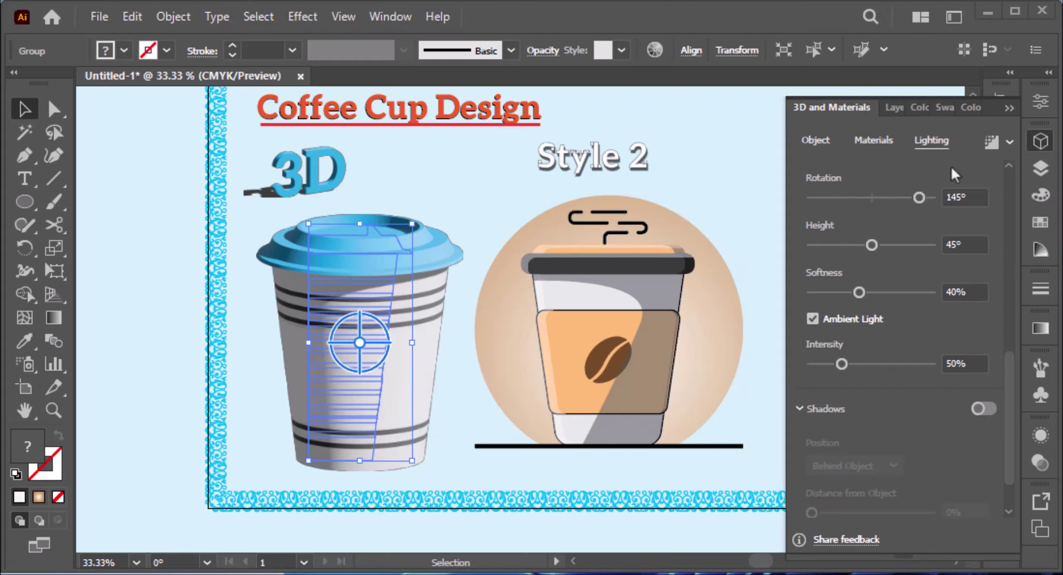
{"action": "left_click", "coordinate": [826, 143]}
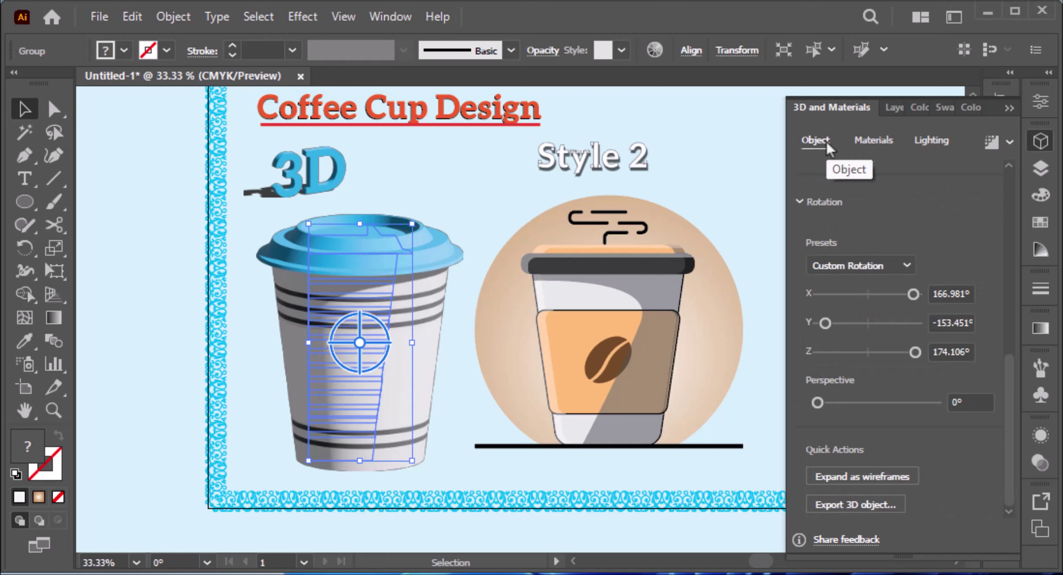
{"action": "scroll", "coordinate": [907, 300], "scroll_direction": "up", "scroll_amount": 10}
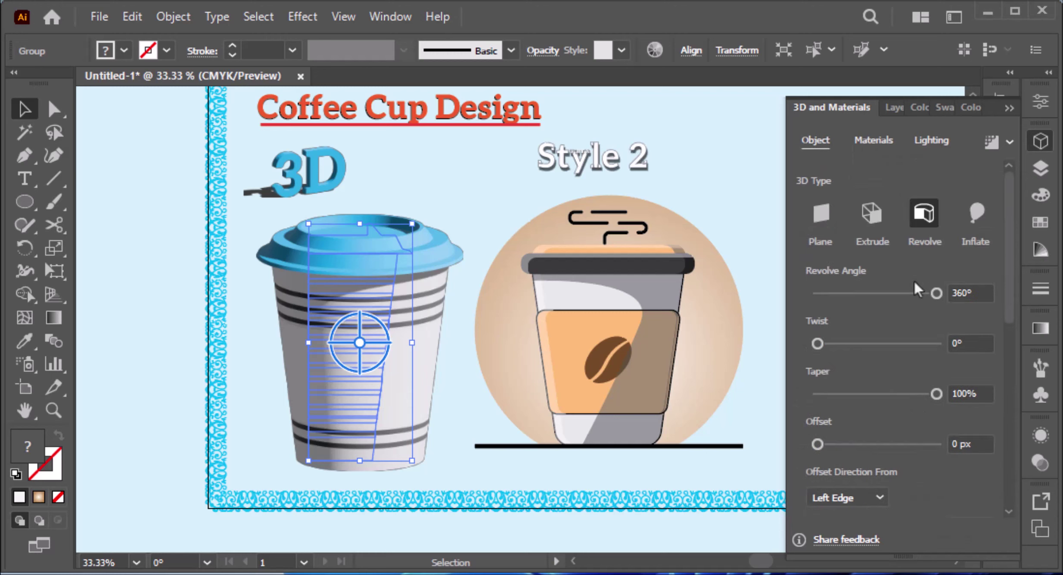
Step: Turn on the 3D cup's shadow with position Below Object and set the light rotation to -72°
{"action": "left_click", "coordinate": [923, 141]}
{"action": "left_click_drag", "start_coordinate": [1007, 255], "coordinate": [1008, 452]}
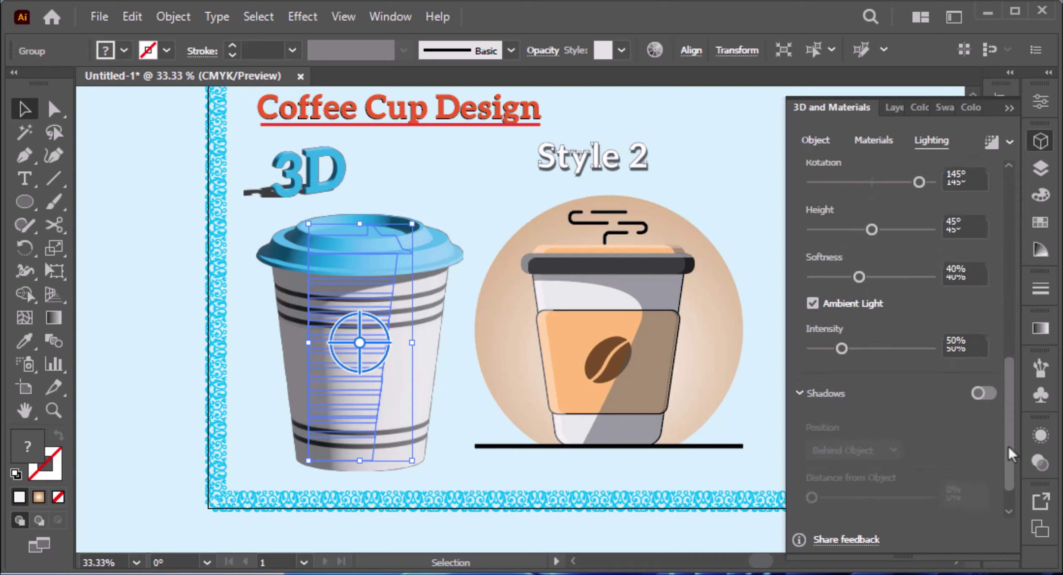
{"action": "left_click", "coordinate": [983, 377]}
{"action": "left_click", "coordinate": [893, 435]}
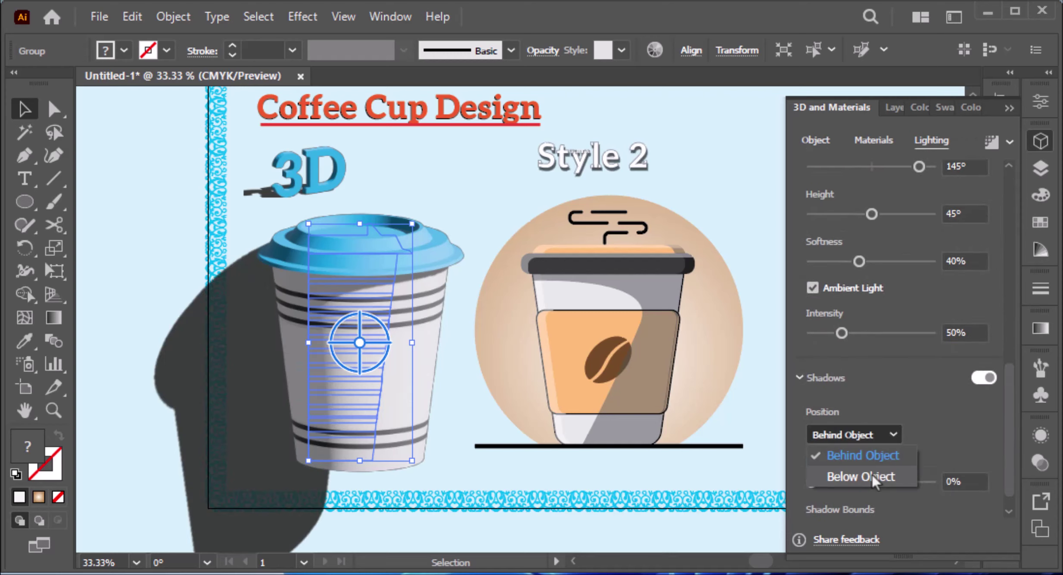
{"action": "left_click", "coordinate": [871, 473]}
{"action": "left_click_drag", "start_coordinate": [1009, 393], "coordinate": [1011, 346]}
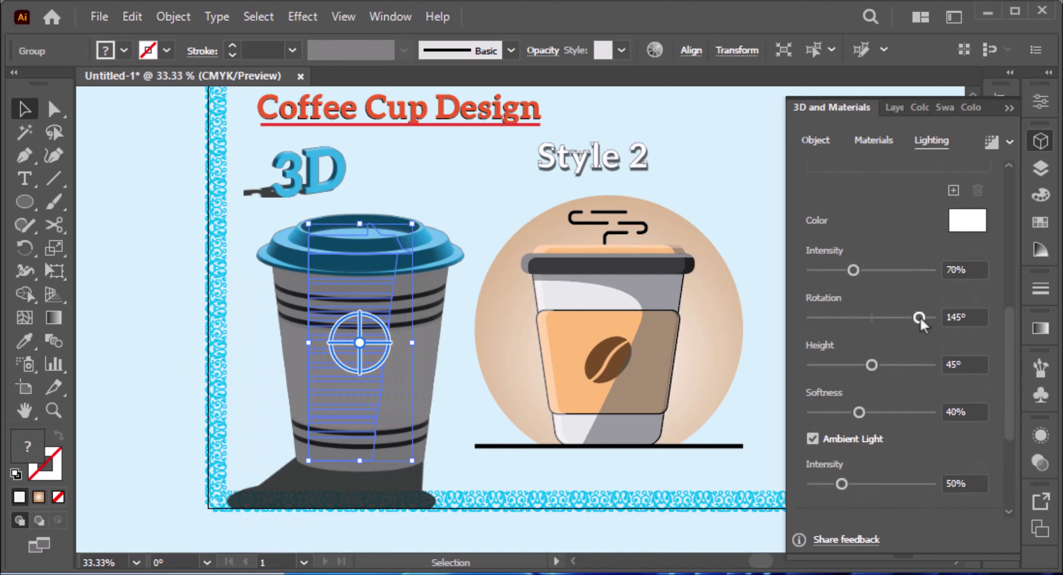
{"action": "left_click_drag", "start_coordinate": [919, 317], "coordinate": [846, 318]}
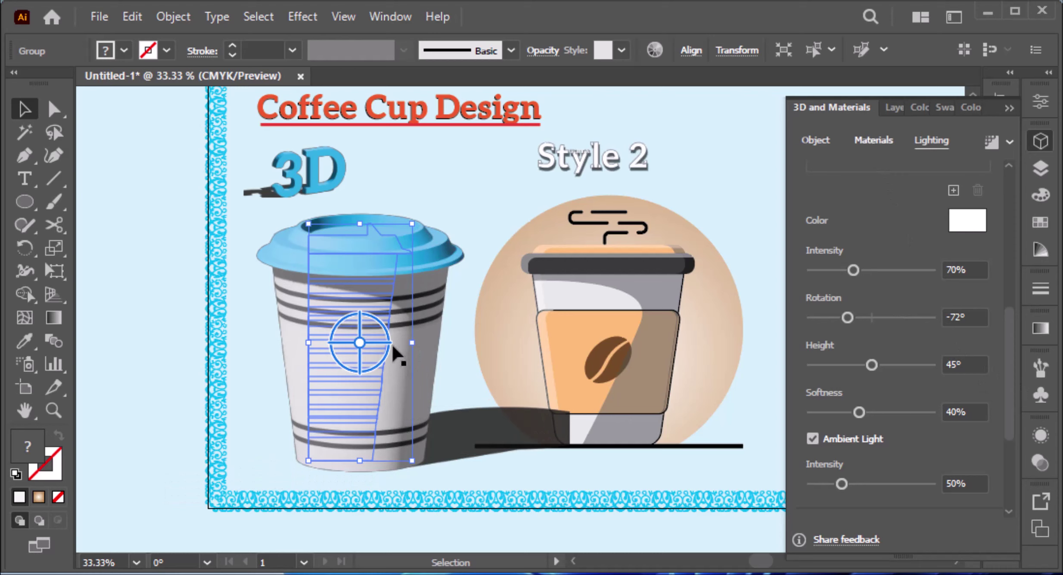
Step: Apply the New Symbol 1 emblem graphic to the front of the 3D cup, between the upper and lower stripes
{"action": "left_click", "coordinate": [870, 141]}
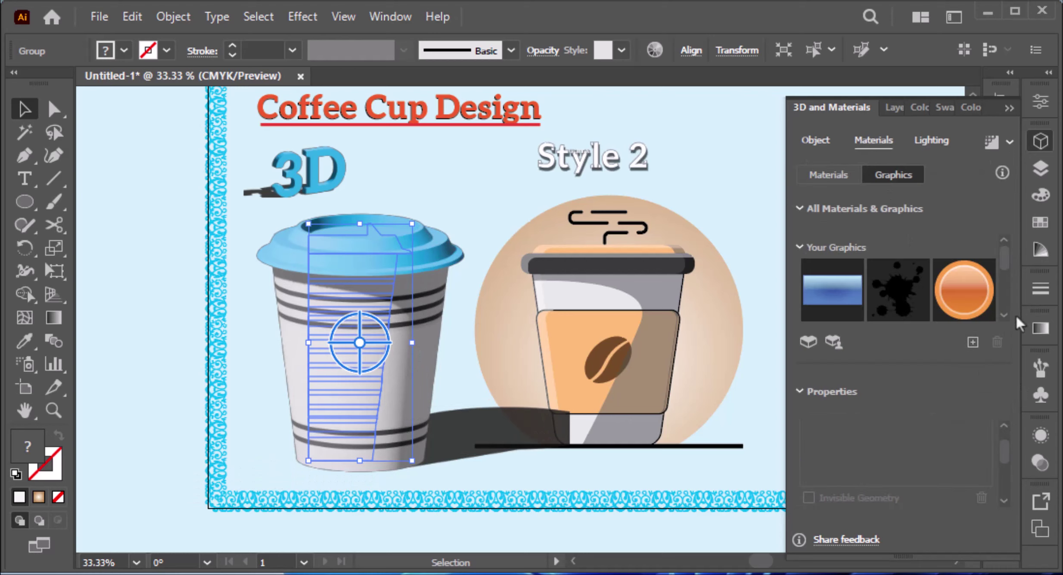
{"action": "left_click_drag", "start_coordinate": [1006, 268], "coordinate": [1005, 296]}
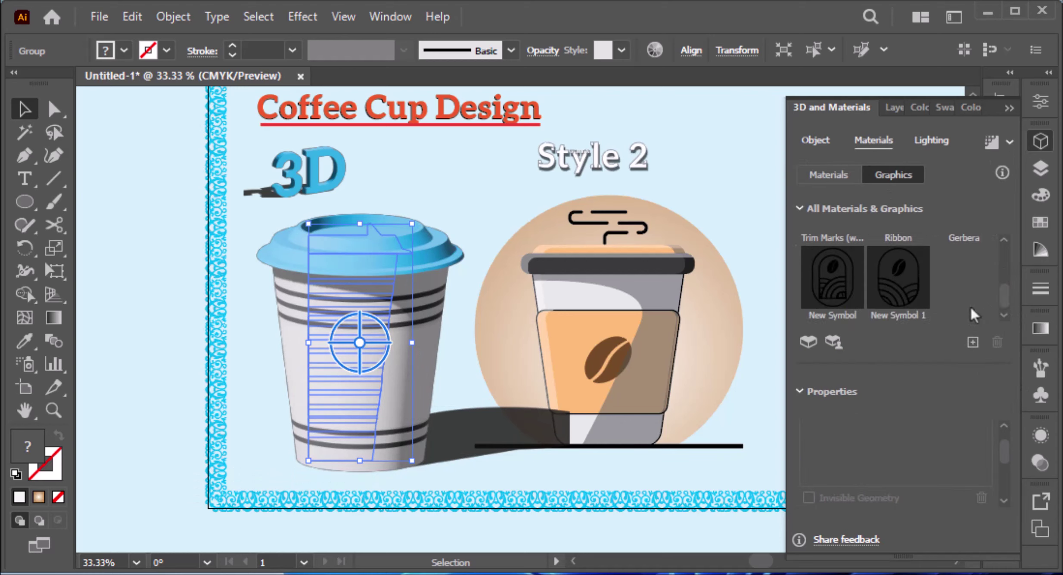
{"action": "left_click", "coordinate": [900, 290]}
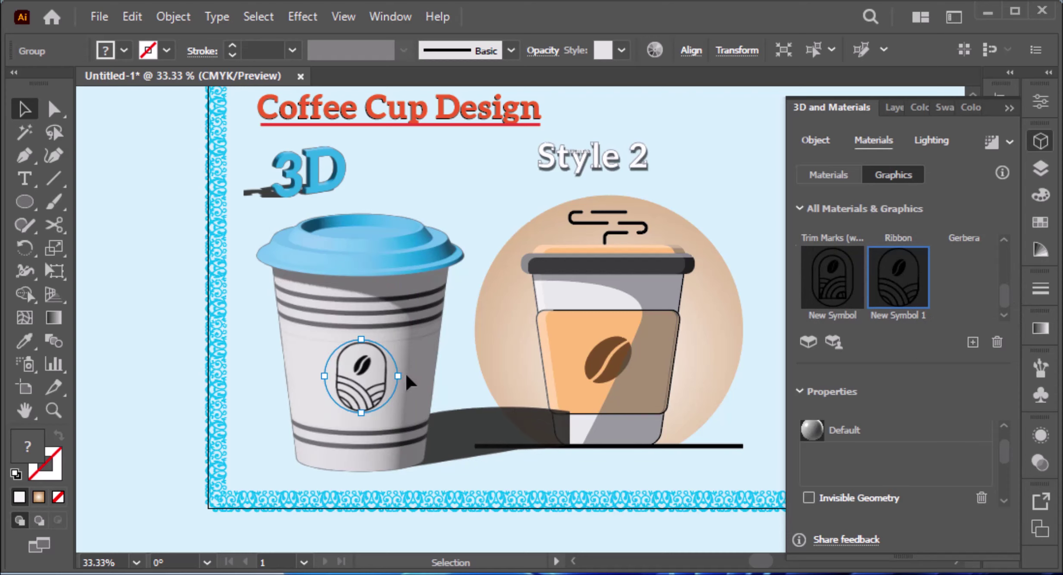
{"action": "left_click_drag", "start_coordinate": [405, 372], "coordinate": [366, 362]}
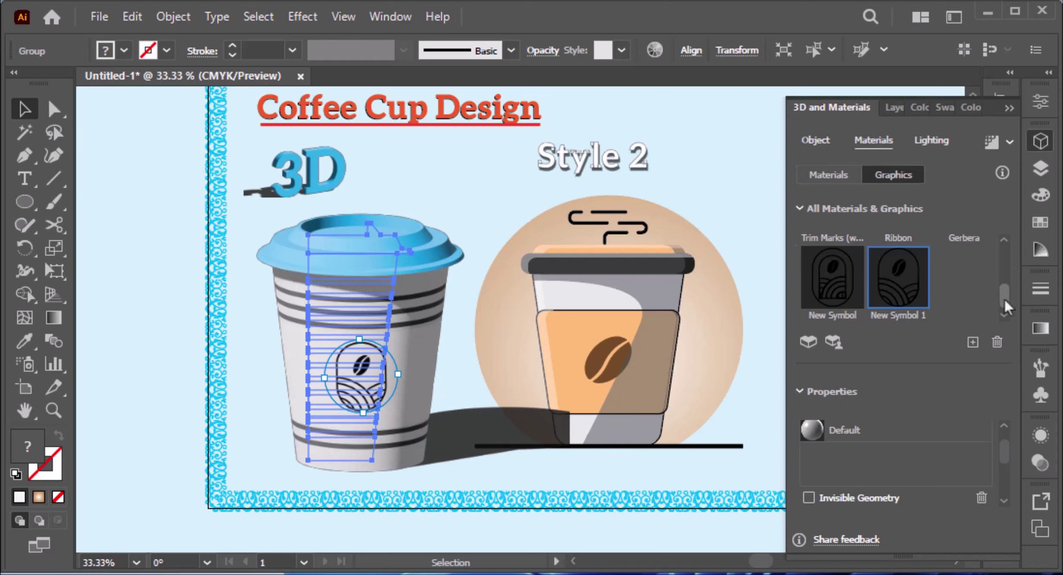
{"action": "left_click_drag", "start_coordinate": [1003, 298], "coordinate": [1005, 258]}
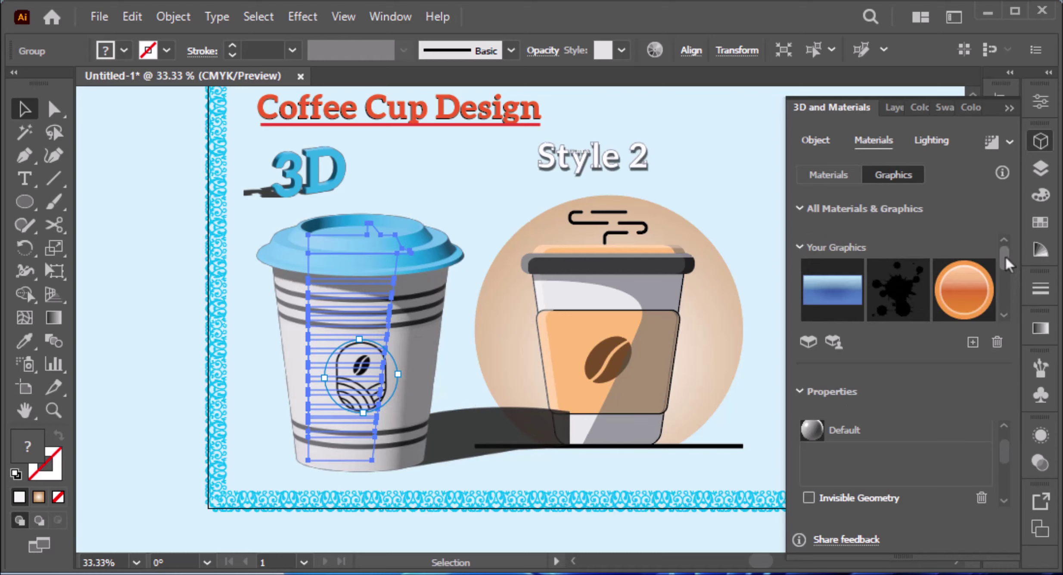
Step: Render the 3D cup with ray tracing and expand its appearance
{"action": "left_click", "coordinate": [990, 143]}
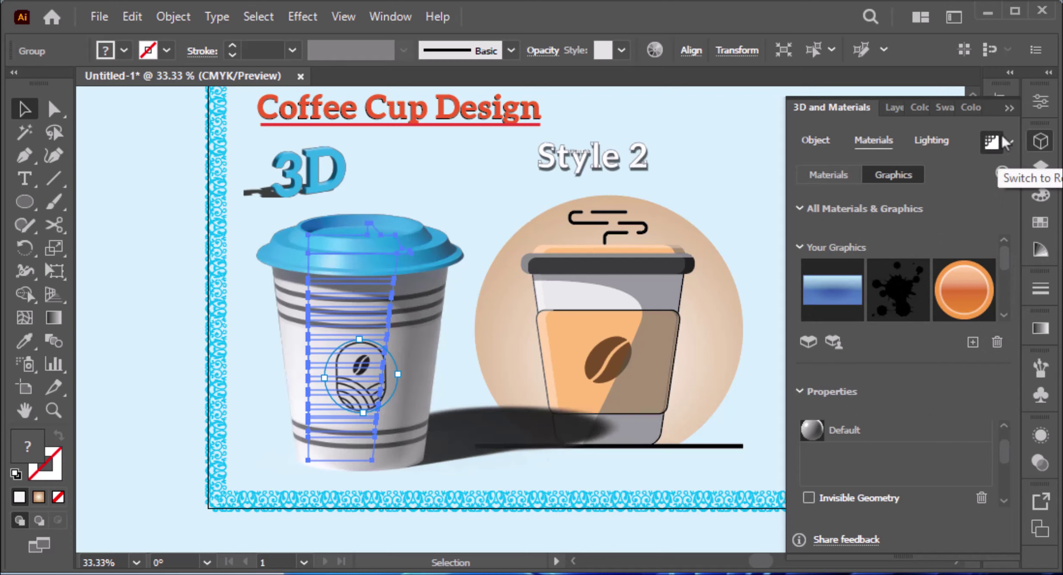
{"action": "left_click", "coordinate": [1040, 141]}
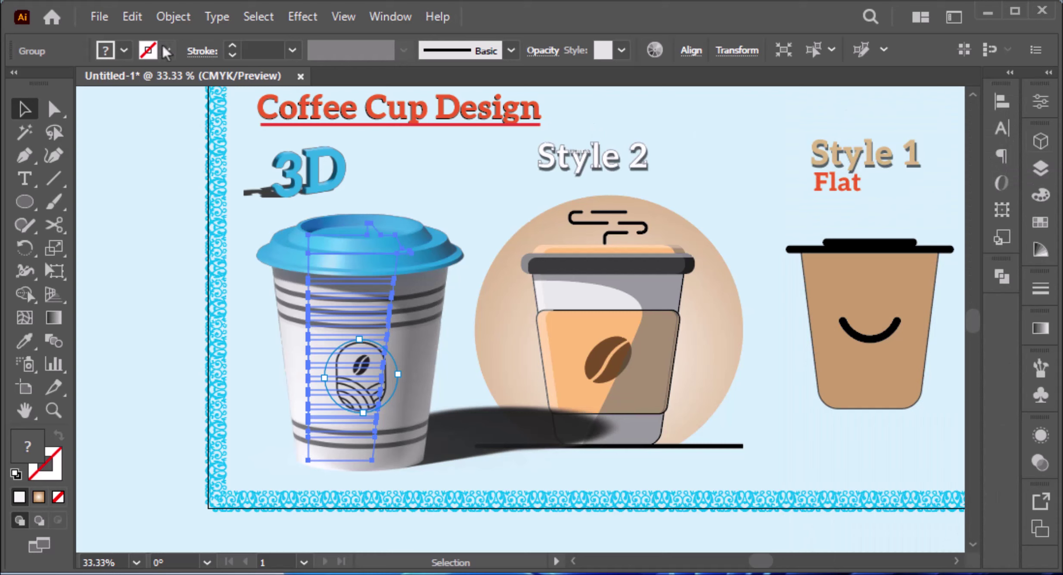
{"action": "left_click", "coordinate": [180, 16]}
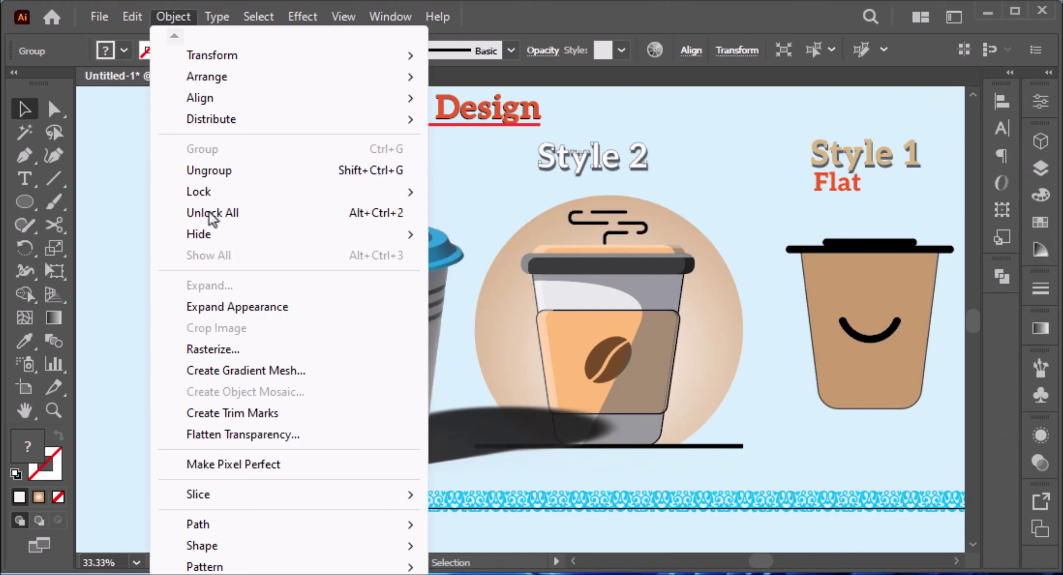
{"action": "left_click", "coordinate": [235, 307]}
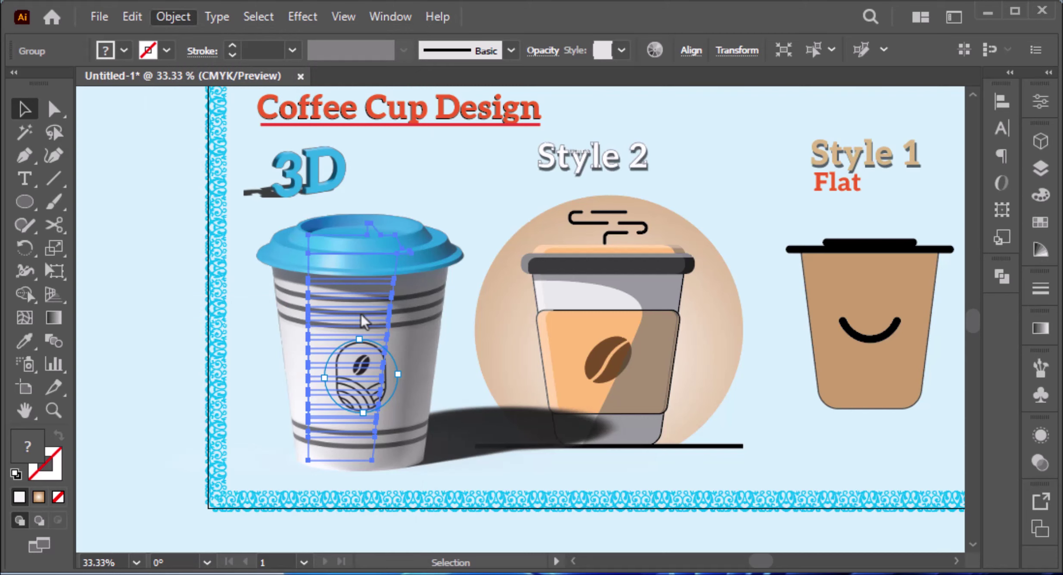
Step: Move the finished 3D cup to the left beneath the 3D title, away from the Style 2 cup
{"action": "key", "text": "ctrl+0"}
{"action": "left_click", "coordinate": [291, 322]}
{"action": "left_click_drag", "start_coordinate": [291, 322], "coordinate": [259, 320]}
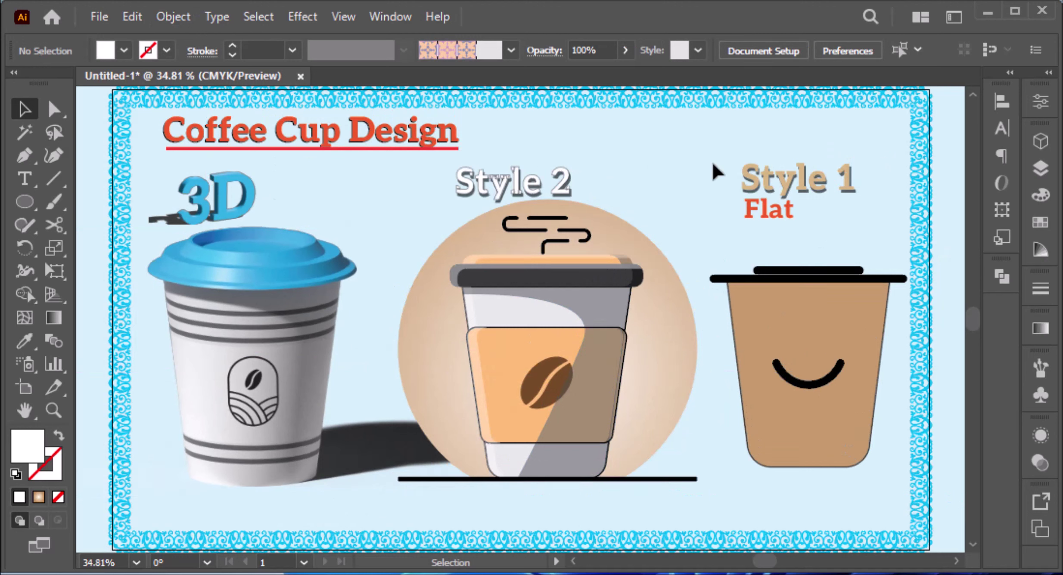